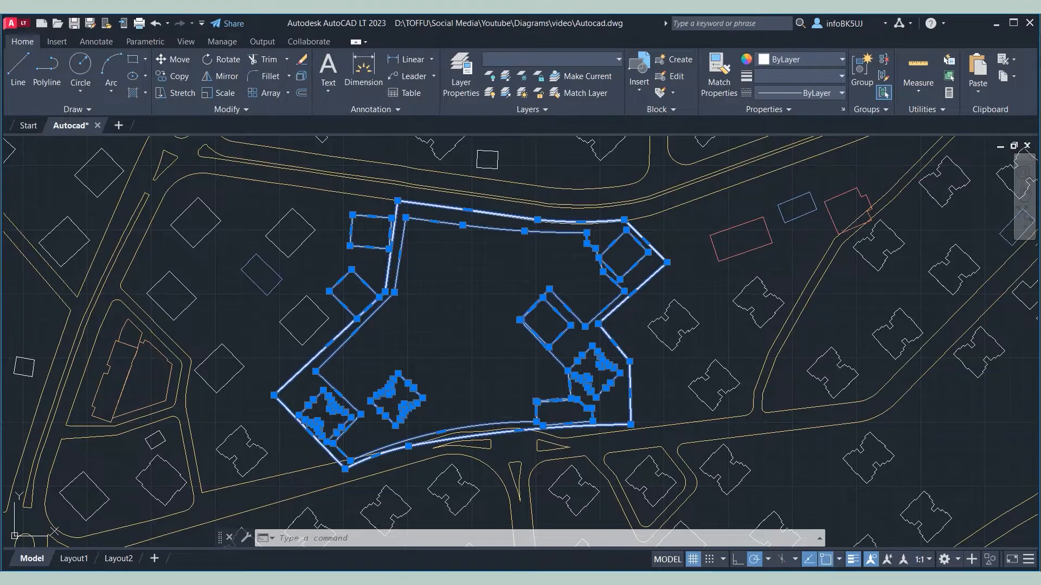
Clear the current selection, select only the outer site boundary and turn off the lineweight display.
key("Escape")
left_click(474, 210)
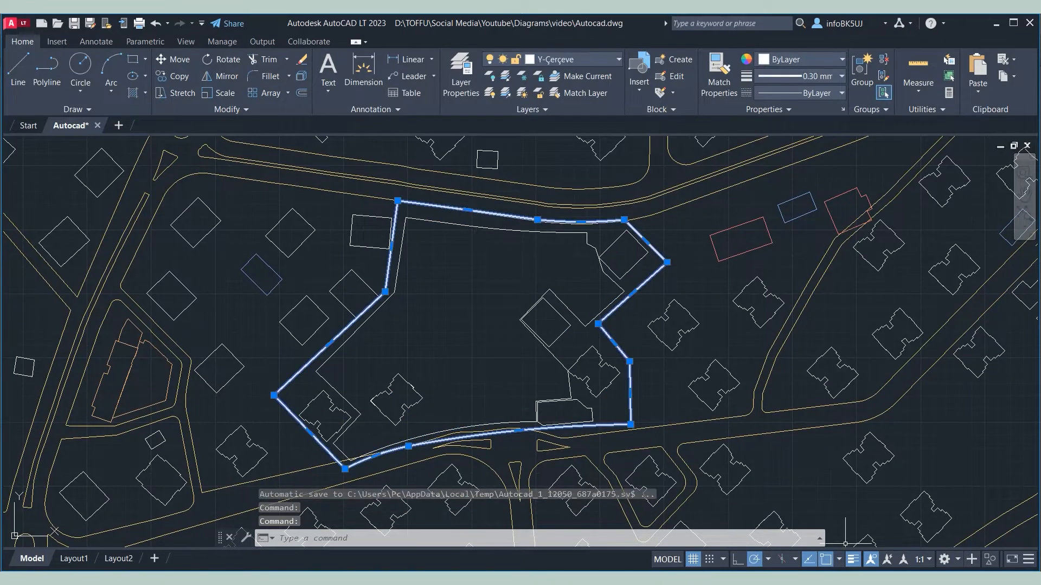
left_click(853, 560)
Add the inner site boundary and the square building in the site's upper-right corner to the selection.
left_click(494, 237)
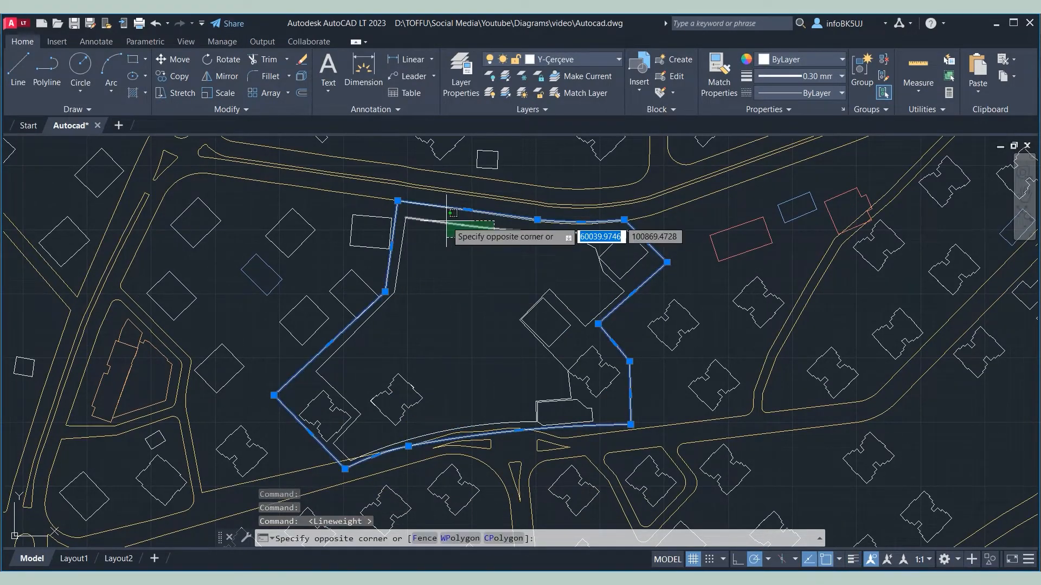
left_click(446, 221)
left_click(590, 249)
left_click(624, 238)
left_click(603, 238)
Add the remaining building footprints inside and along the edges of the site to the selection.
left_click(410, 252)
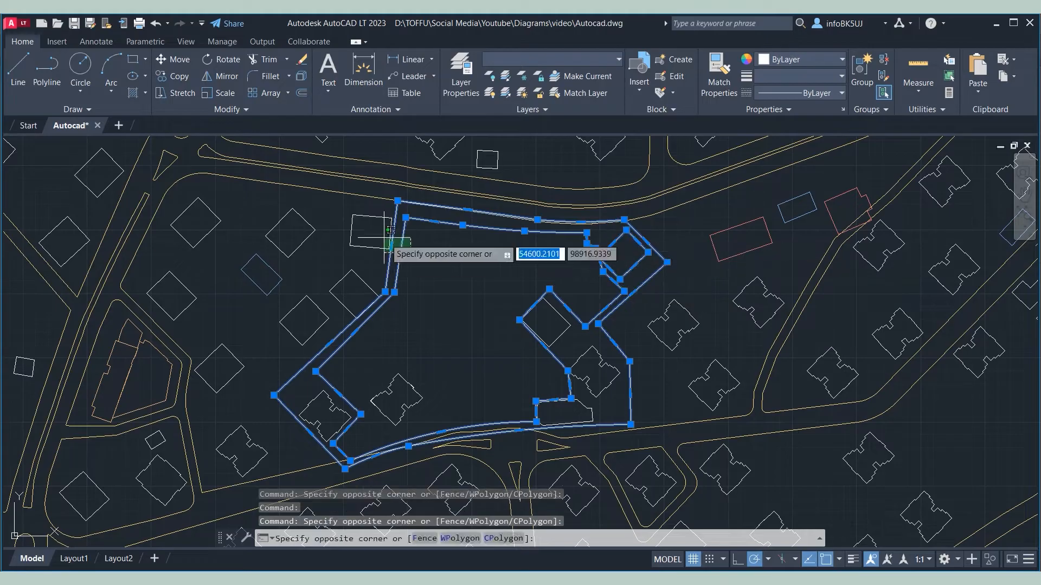
left_click(385, 238)
left_click(376, 323)
left_click(360, 284)
left_click(385, 414)
left_click(330, 402)
left_click(573, 371)
left_click(531, 309)
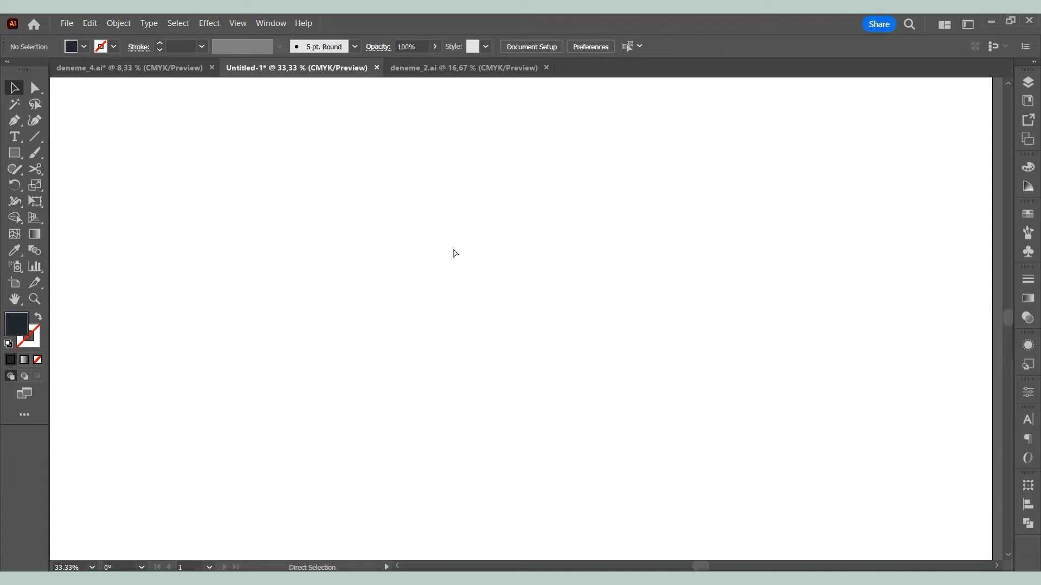
Switch to Illustrator, paste the site linework into Untitled-1 with a 1 pt stroke and enlarge it.
key("ctrl+v")
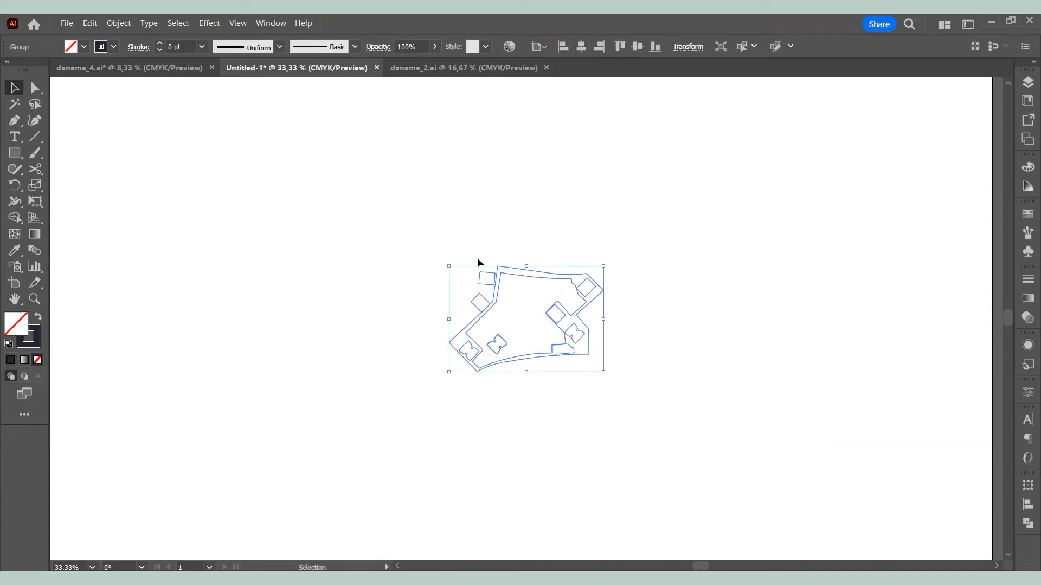
left_click(201, 46)
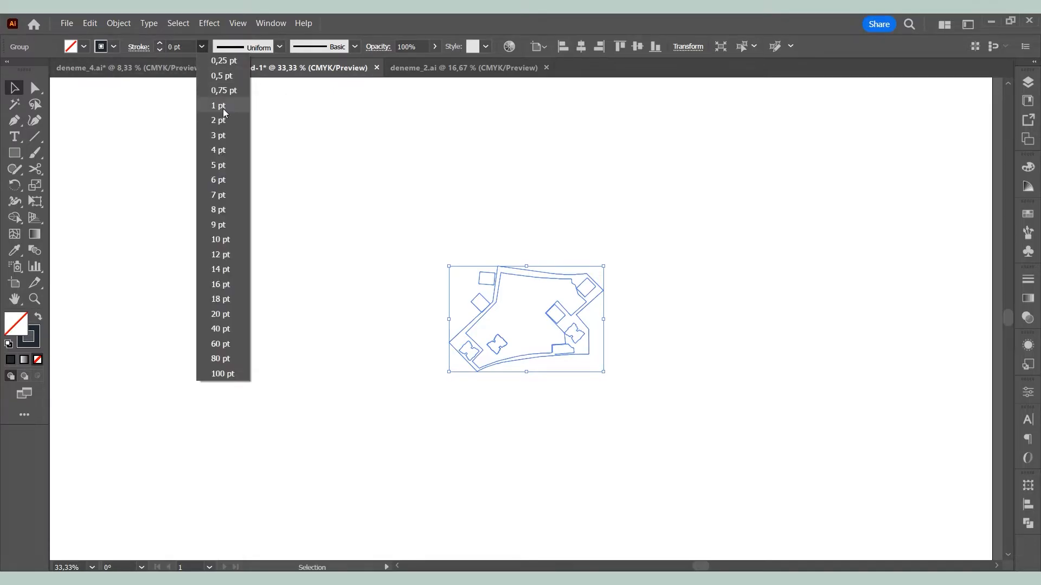
left_click(217, 105)
left_click_drag(448, 266, 307, 169)
left_click_drag(603, 368, 696, 435)
Isolate the pasted group and join all segments of the outer site boundary into one path.
double_click(582, 190)
left_click(582, 190)
left_click(555, 187, "shift")
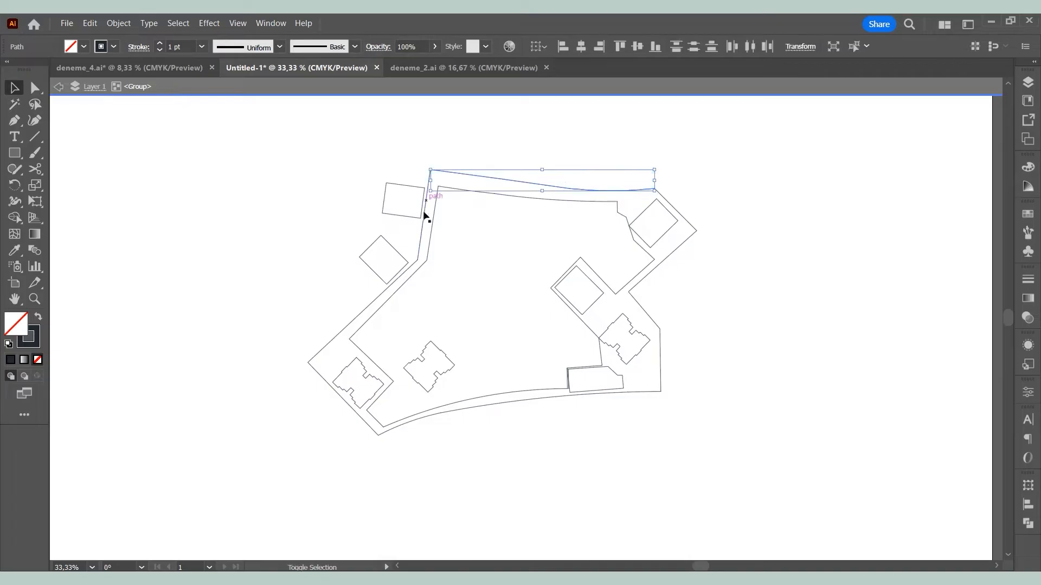
left_click(424, 214, "shift")
left_click(398, 278, "shift")
left_click(427, 421, "shift")
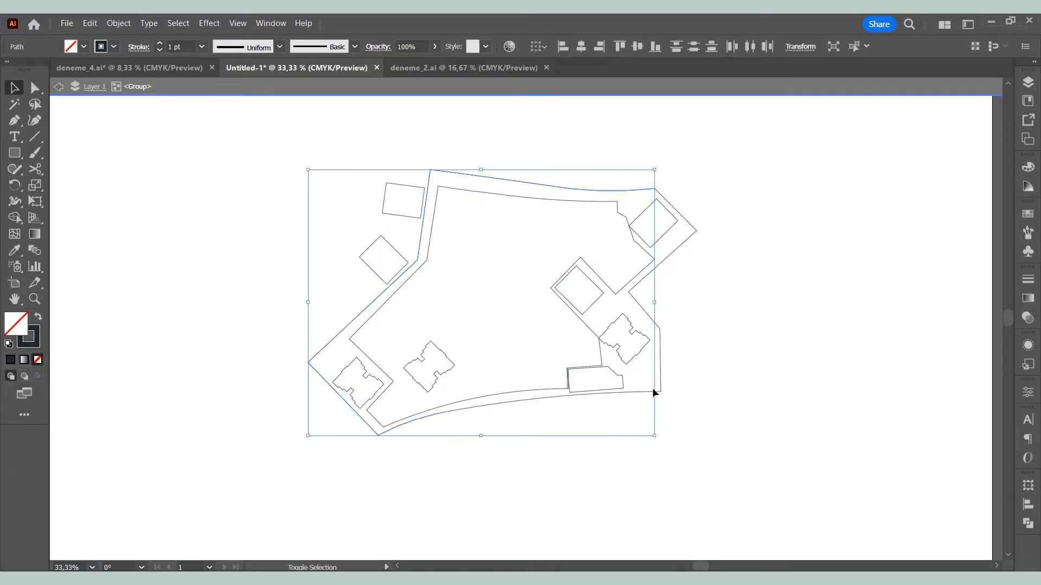
left_click(660, 342, "shift")
right_click(651, 301)
left_click(688, 413)
left_click(683, 325)
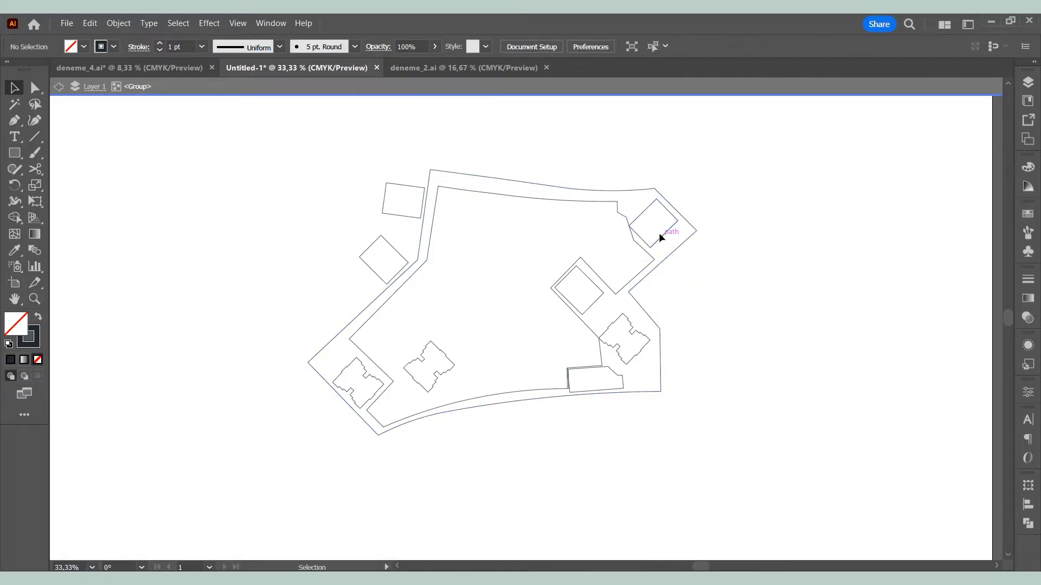
Join the segments of the inner site boundary into a single path.
left_click(634, 240)
left_click(578, 201, "shift")
left_click(471, 191, "shift")
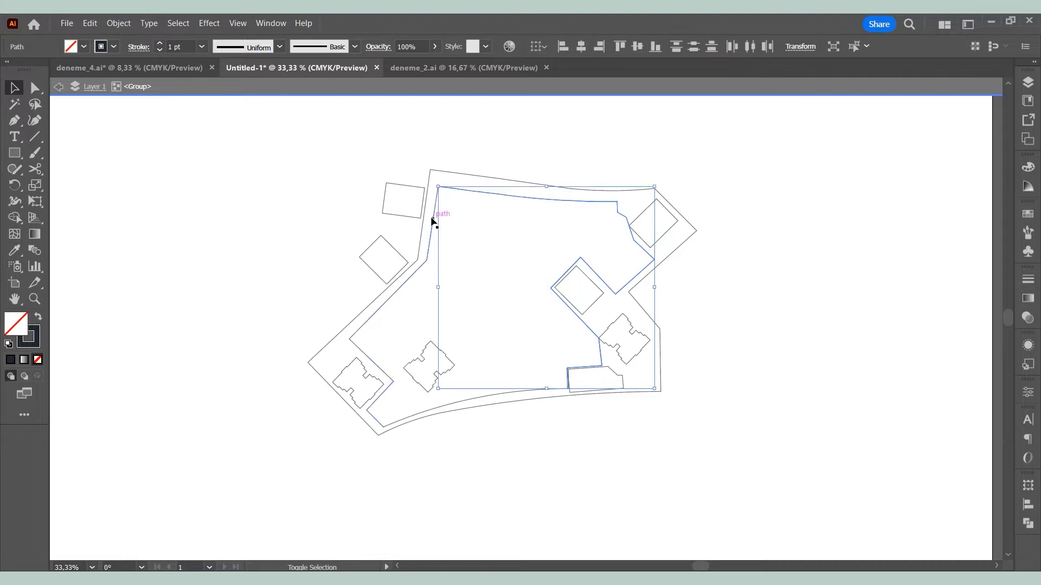
left_click(434, 222, "shift")
right_click(548, 353)
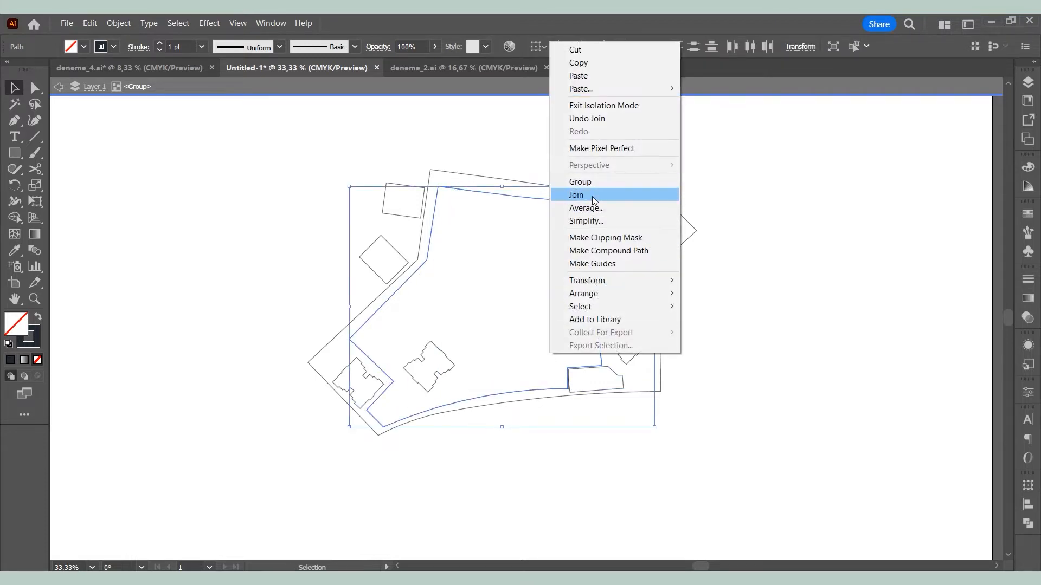
left_click(592, 196)
Select all the building footprints and fill them with light grey.
left_click(412, 186)
left_click(396, 252, "shift")
left_click(352, 362, "shift")
left_click(440, 352, "shift")
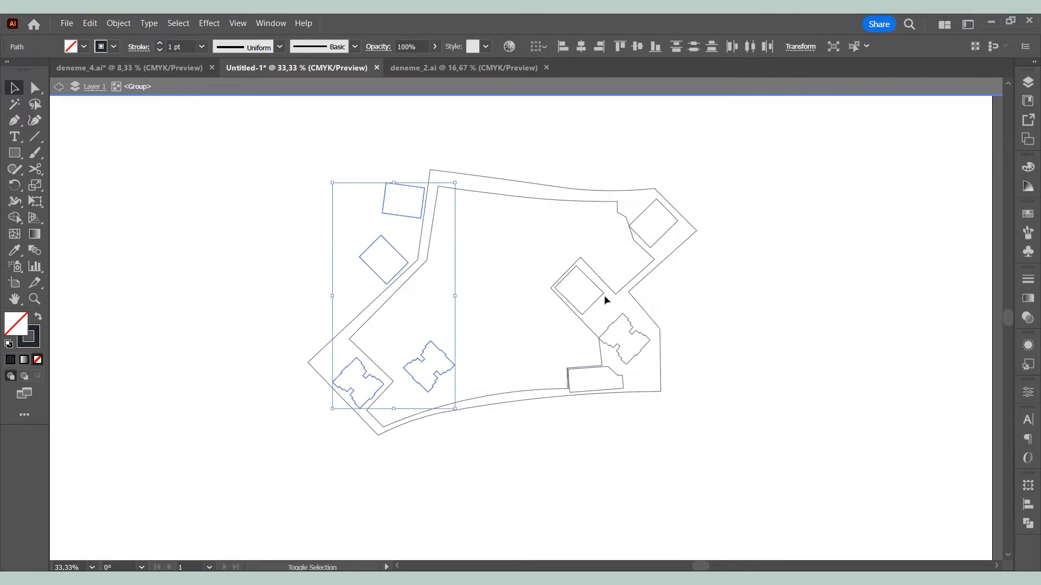
left_click(603, 295, "shift")
left_click(618, 382, "shift")
left_click(663, 233, "shift")
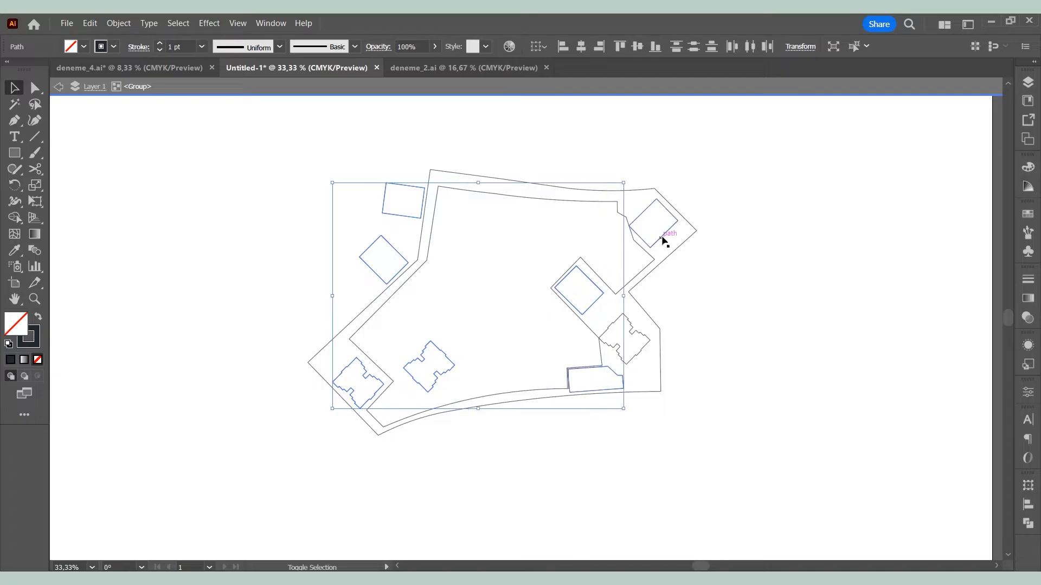
double_click(15, 324)
left_click(930, 249)
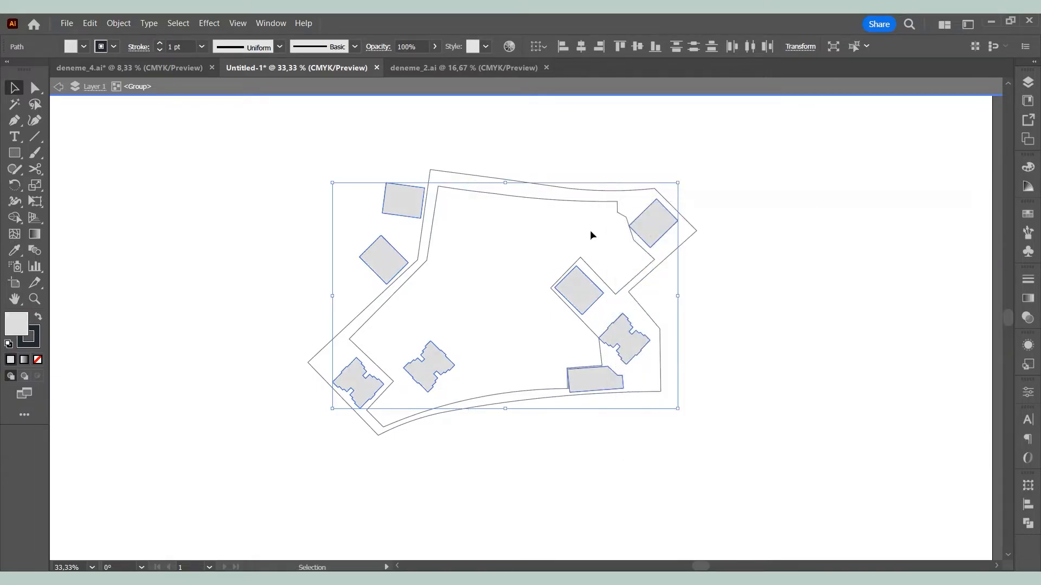
Remove the stroke from the building footprints and deselect them.
left_click(35, 341)
left_click(37, 360)
left_click(509, 233)
Give the inner site area the buildings' strokeless fill, then lighten its fill colour to eaeaea.
left_click(542, 199)
left_click(16, 251)
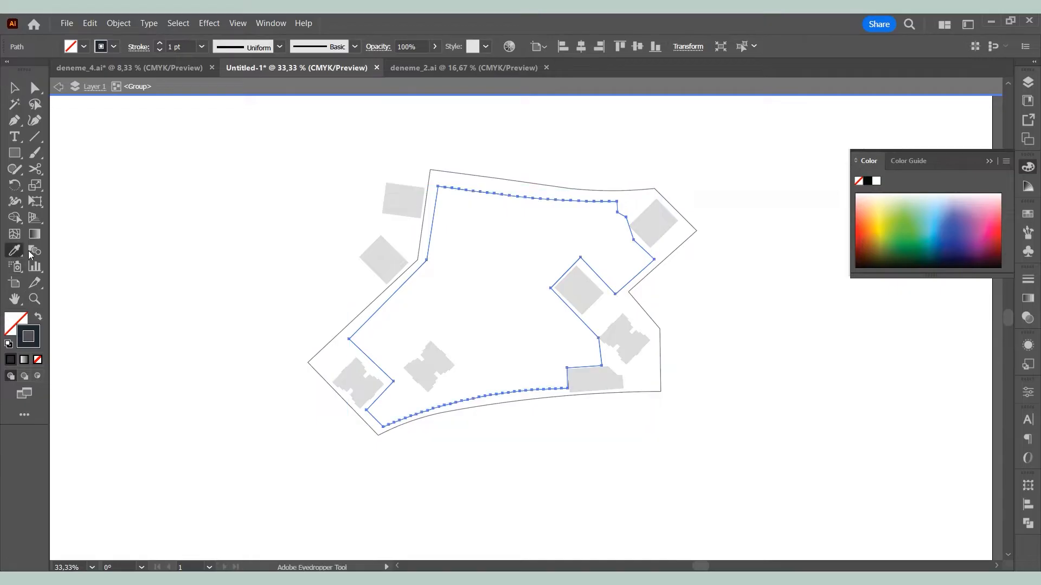
left_click(426, 349)
left_click(15, 87)
double_click(15, 324)
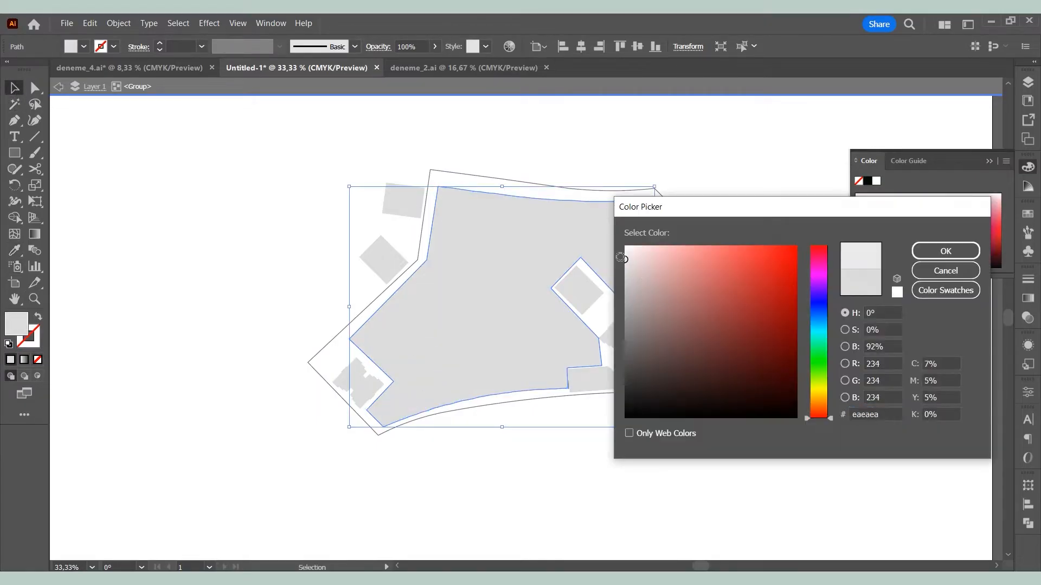
left_click(945, 251)
Send the inner site area to the back, behind the building footprints.
right_click(529, 226)
mouse_move(546, 509)
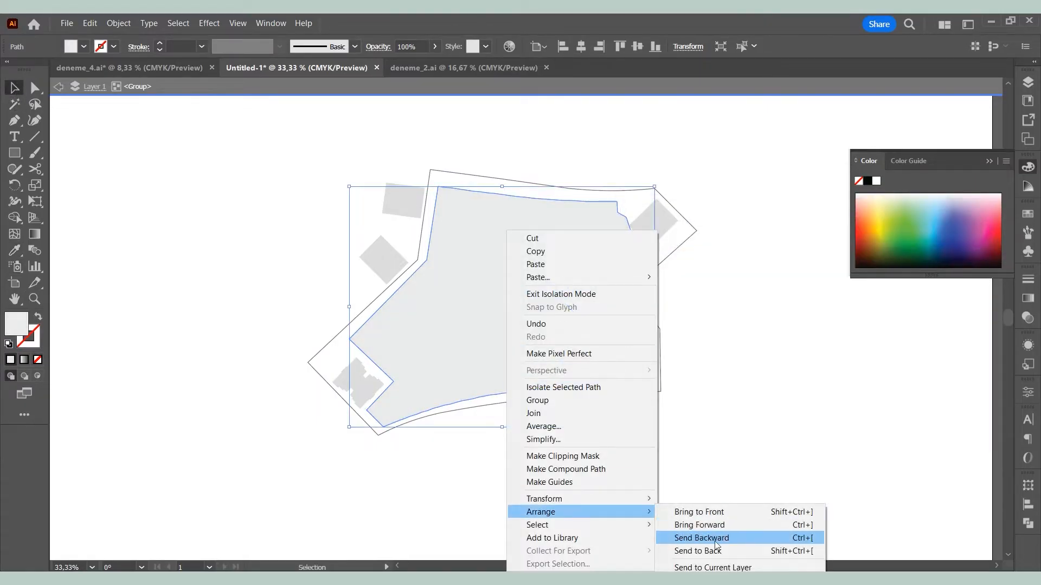
left_click(699, 548)
left_click(756, 433)
Copy the inner area's grey fill to the outer site boundary and lighten it to a paler grey.
left_click(602, 189)
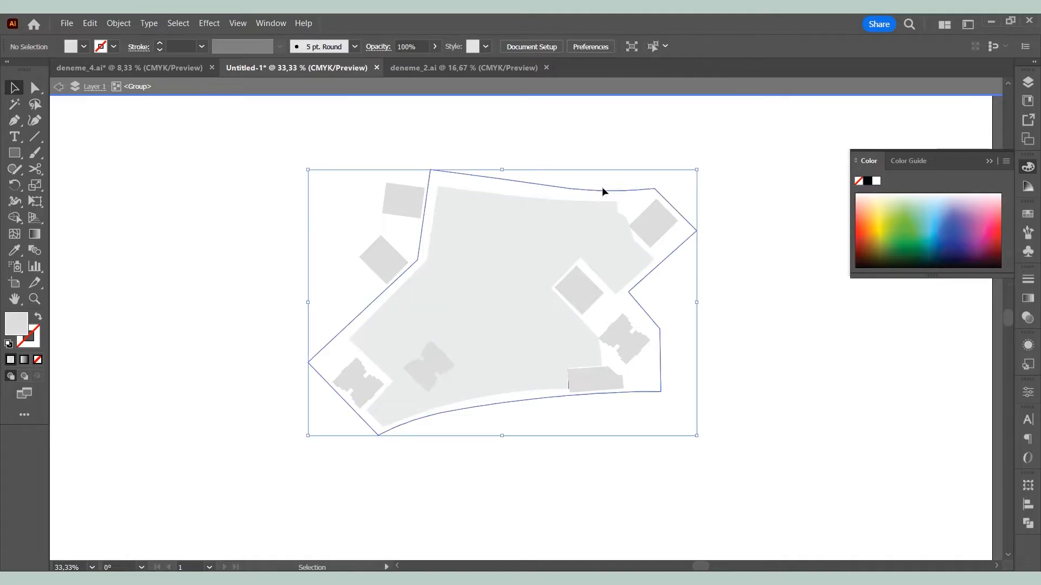
left_click(14, 251)
left_click(428, 358)
double_click(15, 324)
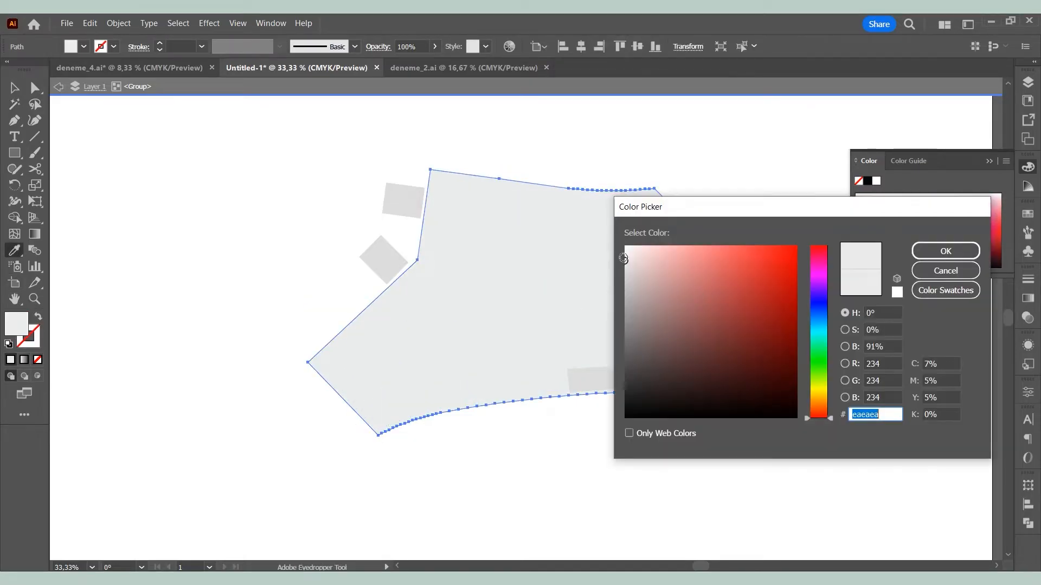
left_click_drag(623, 258, 624, 253)
left_click(946, 251)
Send the outer site shape to the back, behind the inner area and the buildings.
left_click(14, 88)
right_click(458, 249)
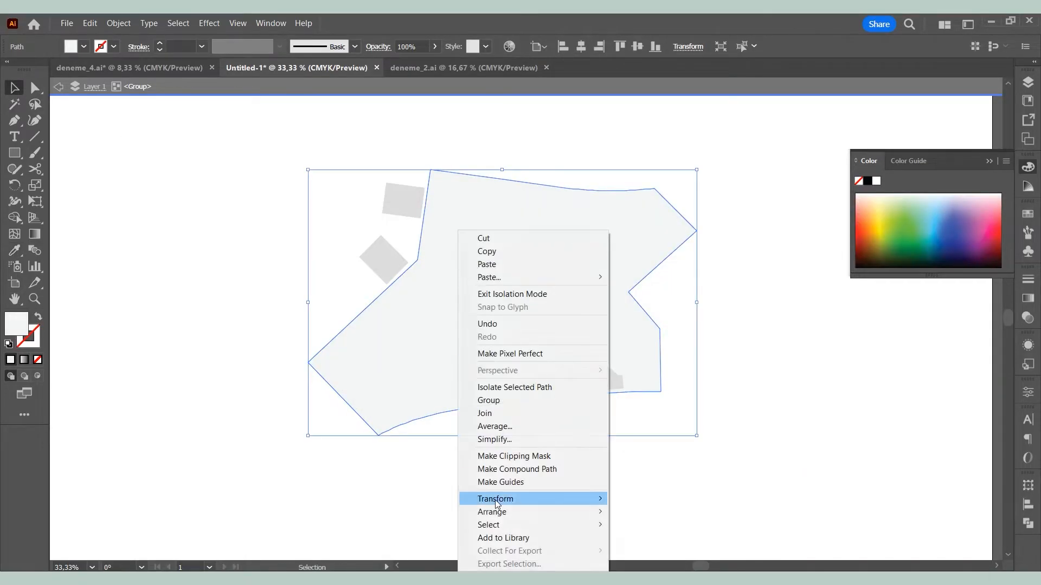
left_click(639, 551)
left_click(569, 386)
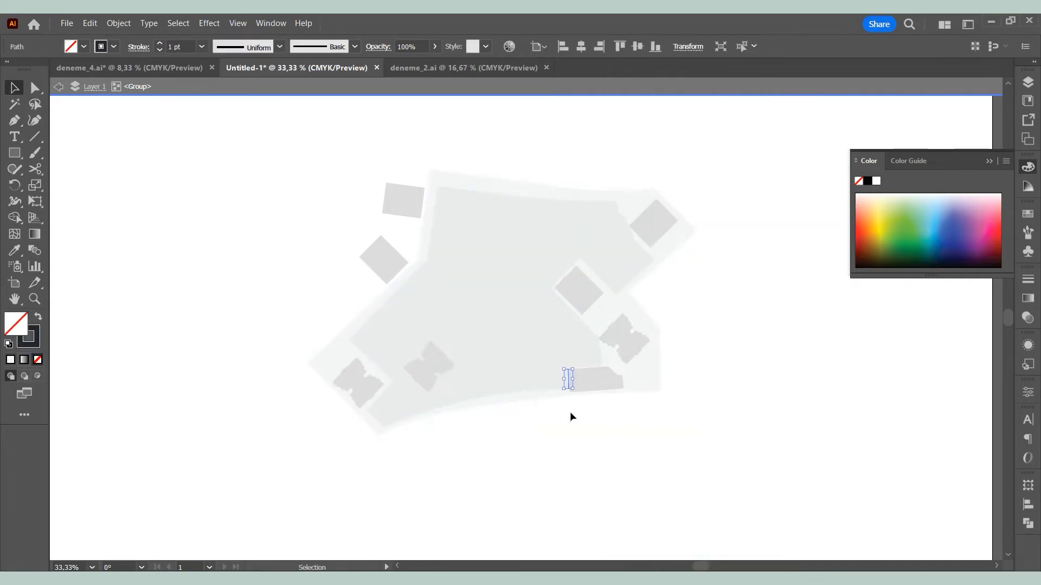
left_click(570, 412)
Move all the site shapes towards the artboard's upper-left corner and leave isolation mode.
left_click_drag(758, 443, 222, 133)
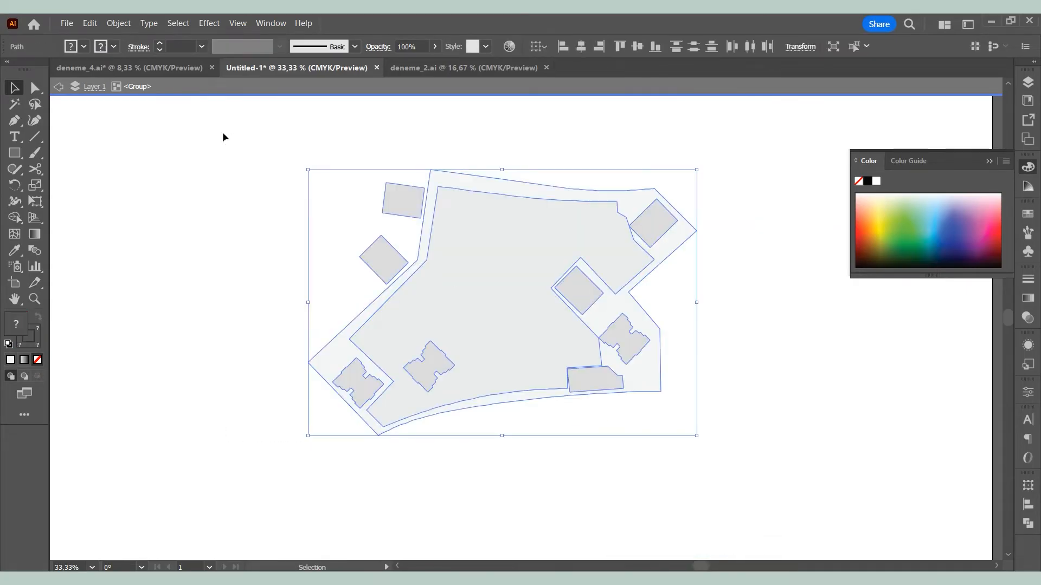
scroll(449, 360, "down", 2)
left_click_drag(453, 353, 323, 213)
scroll(264, 114, "up", 2)
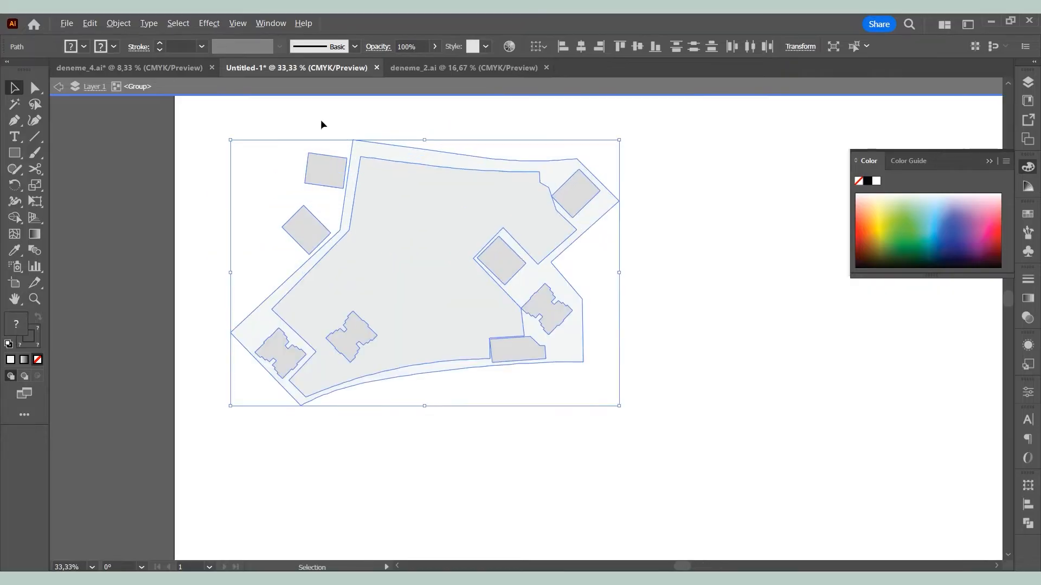
key("Escape")
Apply the Extrude & Bevel (Classic) effect to the site group with Isometric Top position and 0 pt depth.
left_click(209, 22)
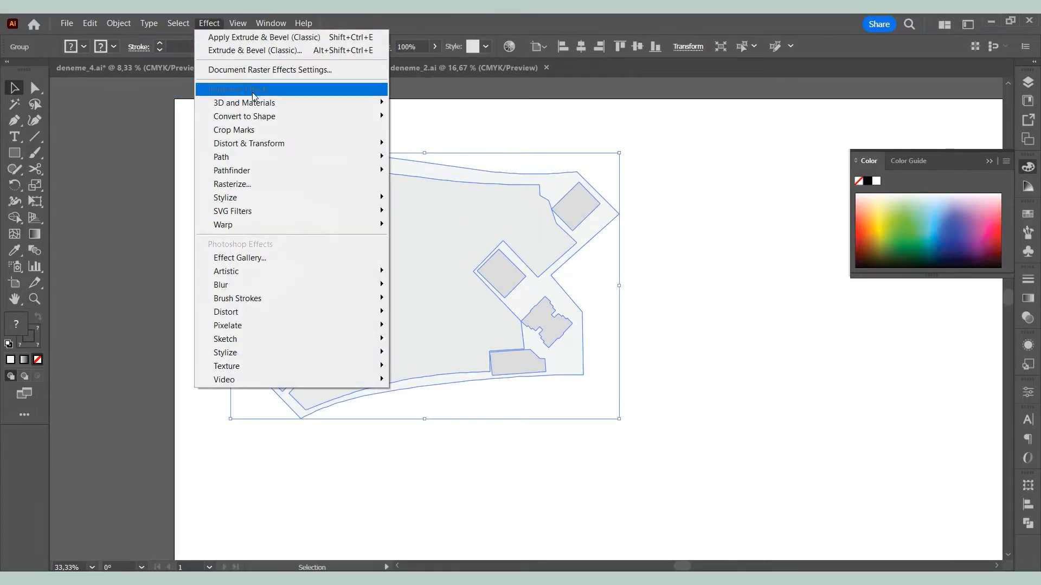
mouse_move(244, 102)
mouse_move(455, 168)
left_click(574, 168)
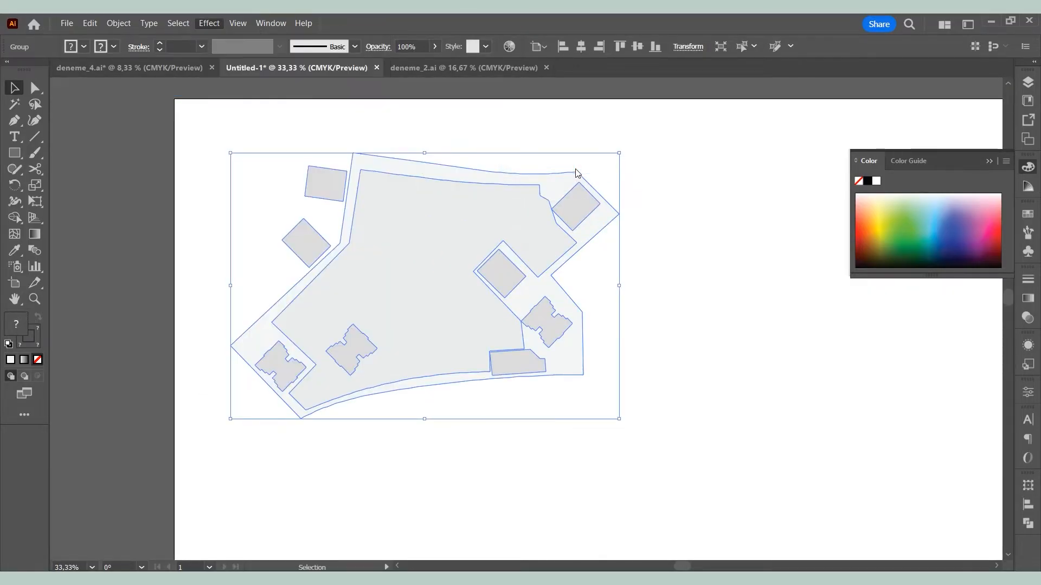
left_click(759, 271)
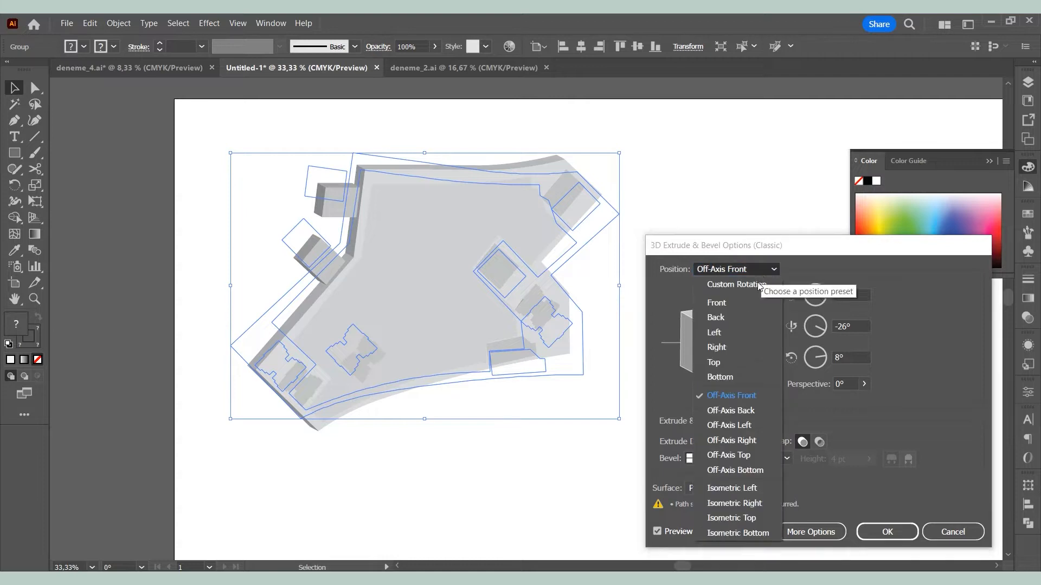
left_click(747, 519)
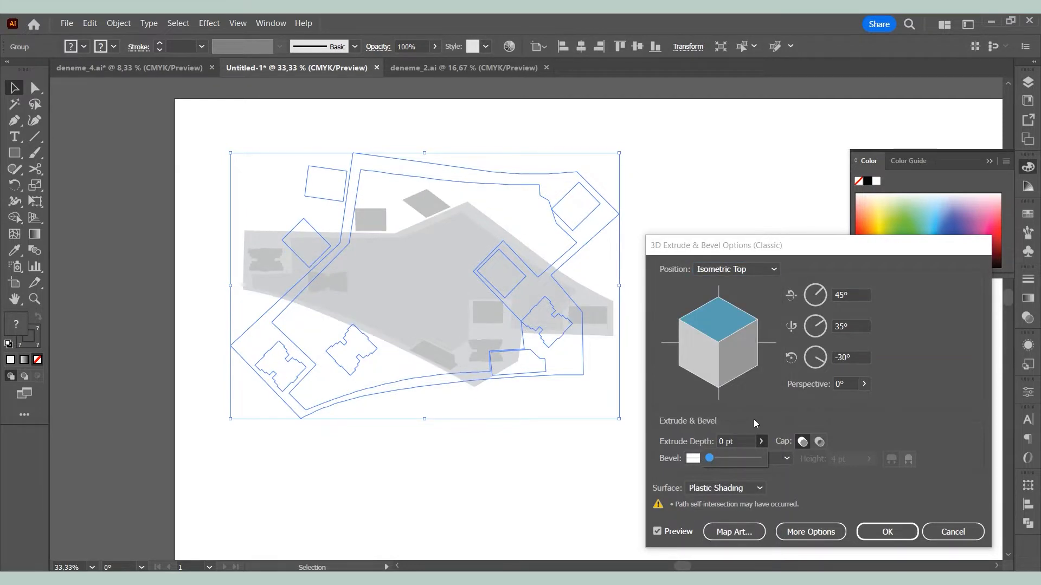
left_click(880, 531)
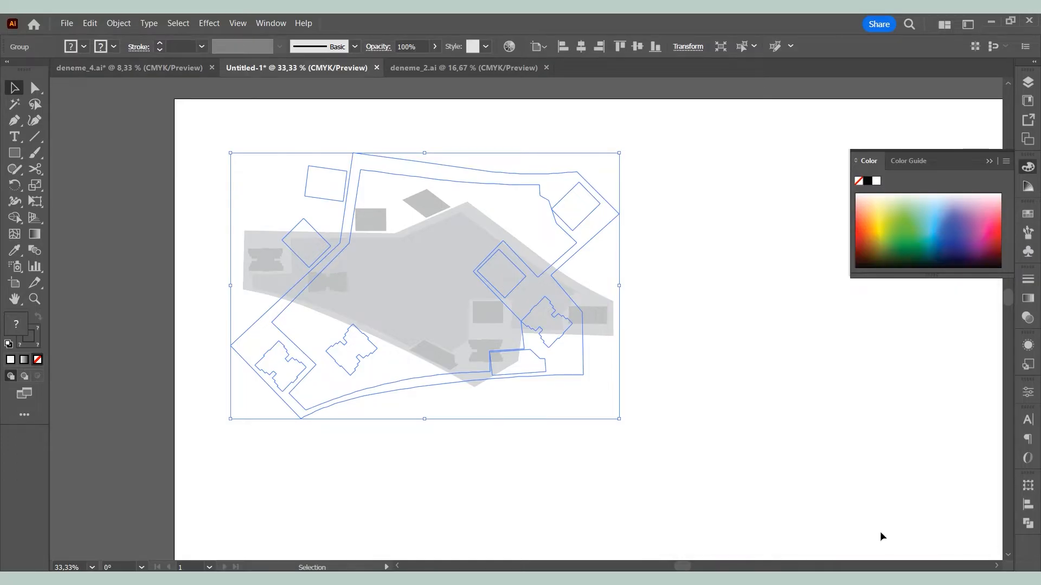
double_click(520, 280)
left_click_drag(521, 279, 523, 286)
key("ctrl+z")
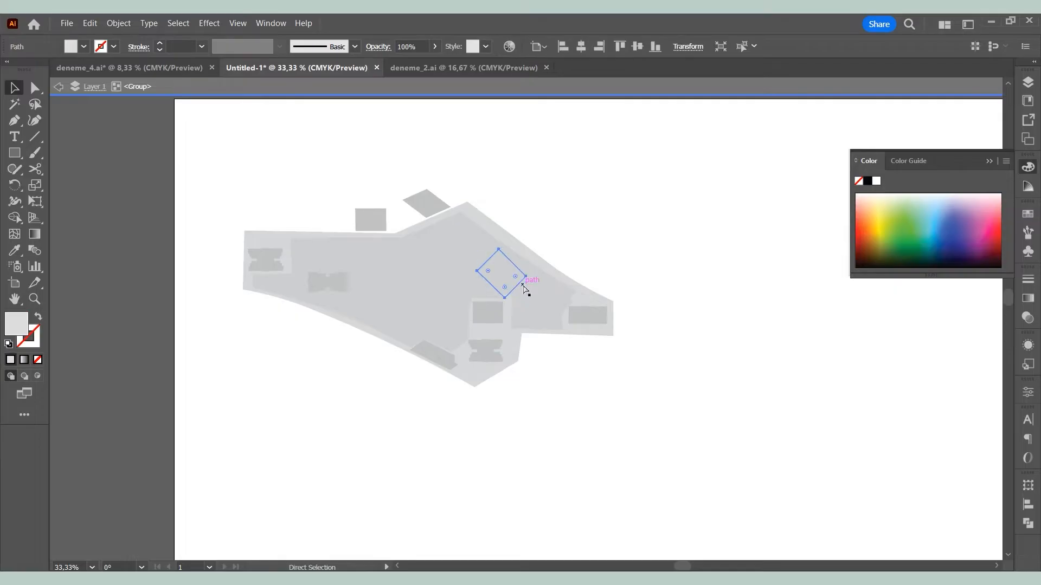
left_click(618, 271)
left_click(531, 292)
left_click(666, 313)
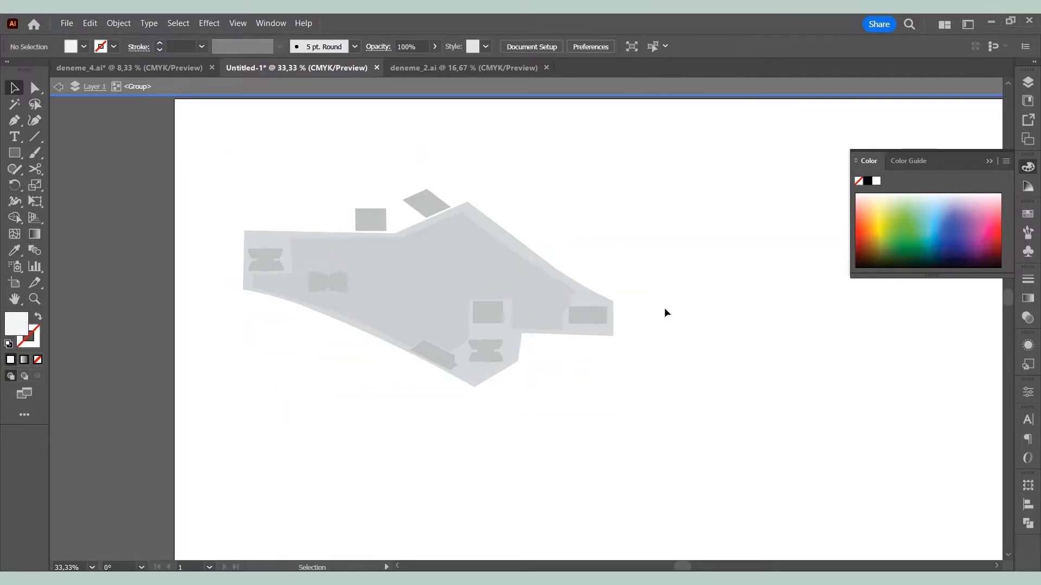
left_click_drag(716, 459, 613, 275)
key("Escape")
Select the isometric site group and expand its appearance into editable shapes.
left_click(481, 265)
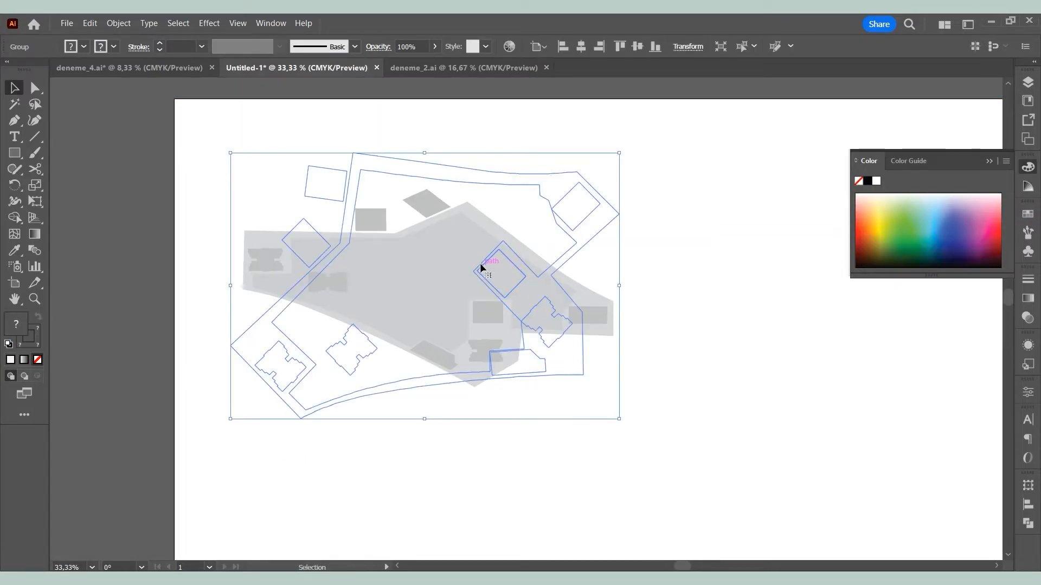
left_click(117, 23)
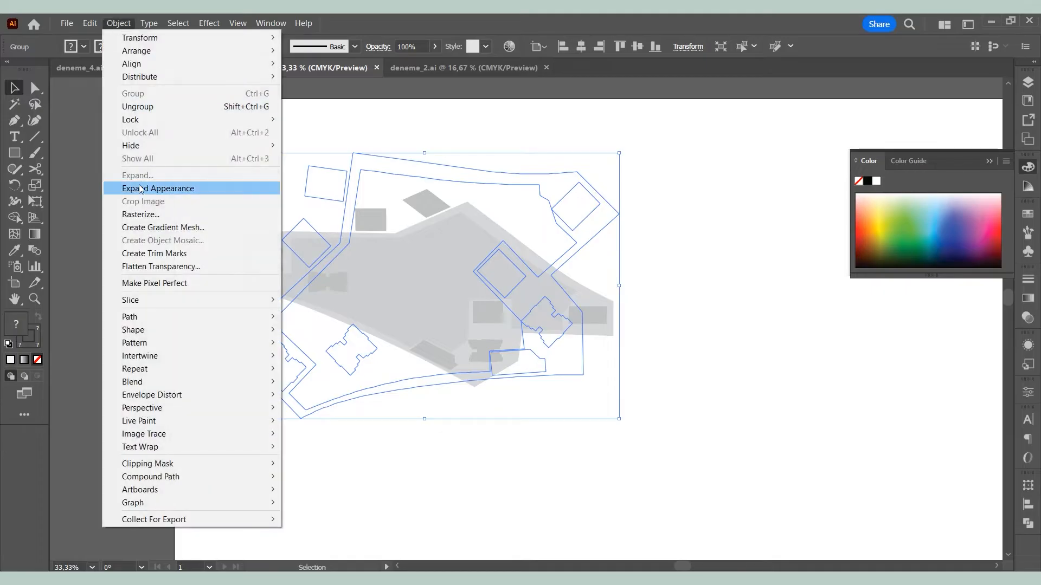
left_click(176, 195)
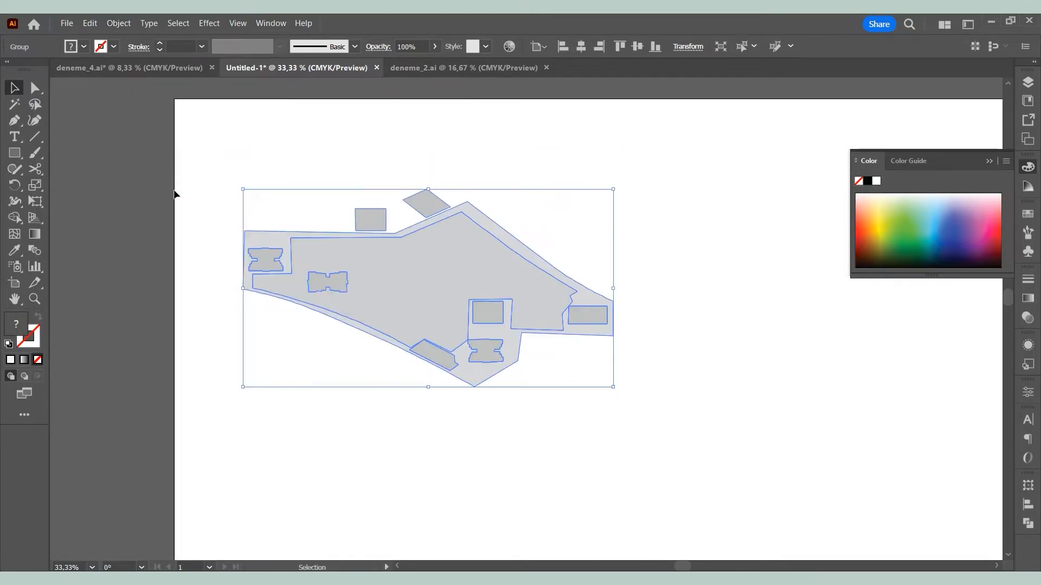
left_click(248, 157)
Set the fill of the whole expanded isometric group to white, ffffff.
left_click(406, 283)
double_click(24, 331)
type("ffffff")
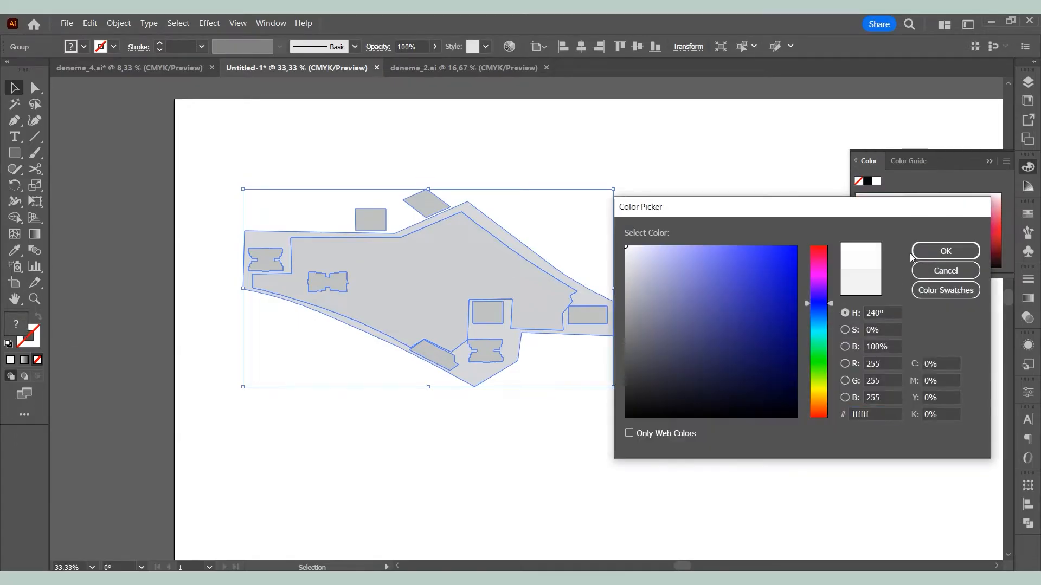
key("Return")
Give the isometric site group a dark blue stroke.
double_click(30, 337)
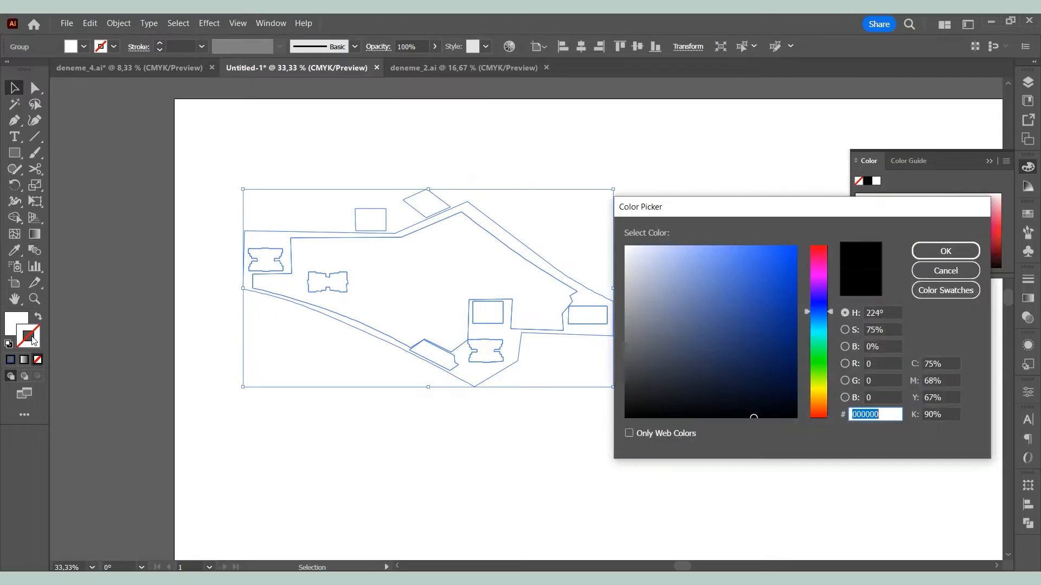
left_click(946, 251)
left_click(726, 269)
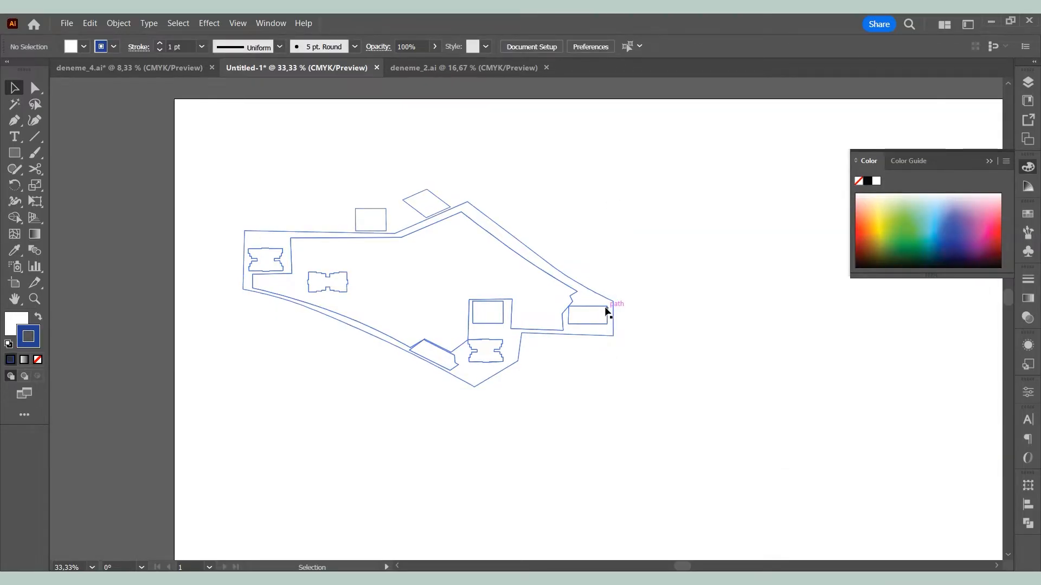
Shift the site group slightly, then ungroup it into separate shapes and leave isolation mode.
scroll(372, 260, "down", 2)
left_click_drag(427, 290, 431, 301)
double_click(430, 303)
left_click(431, 305)
right_click(432, 309)
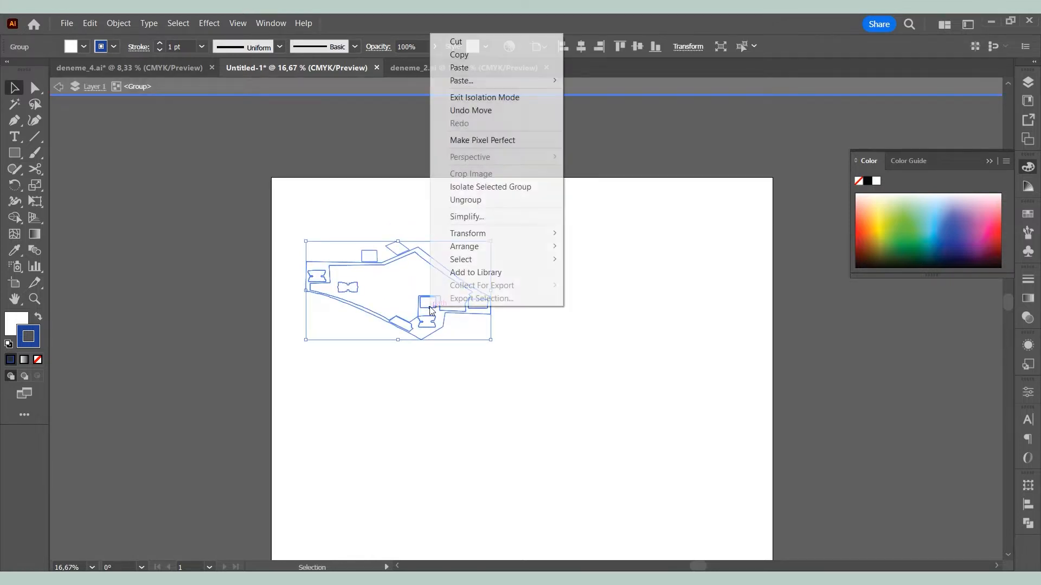
left_click(486, 200)
double_click(519, 222)
Select all the small building outlines across the site and combine them into one group.
left_click(410, 326)
left_click(433, 325, "shift")
left_click(435, 306, "shift")
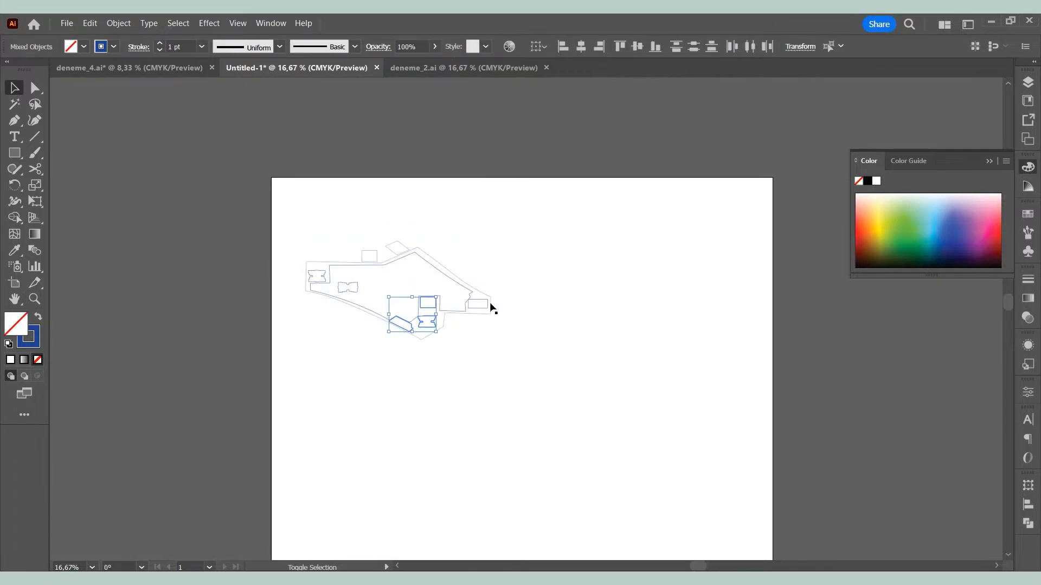
left_click(486, 307, "shift")
left_click(388, 250, "shift")
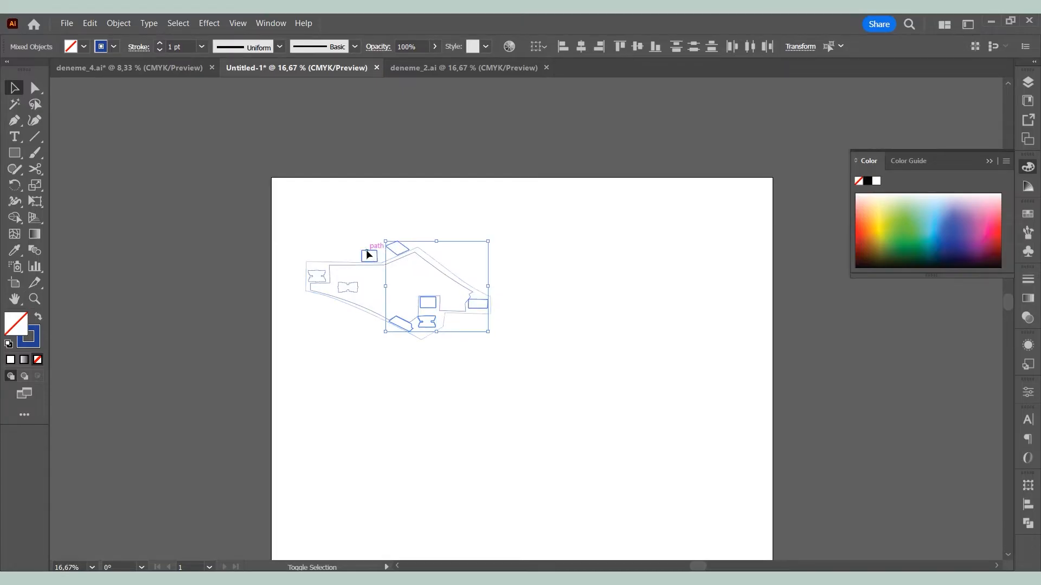
left_click(368, 255, "shift")
left_click(320, 277, "shift")
left_click(344, 287, "shift")
right_click(346, 286)
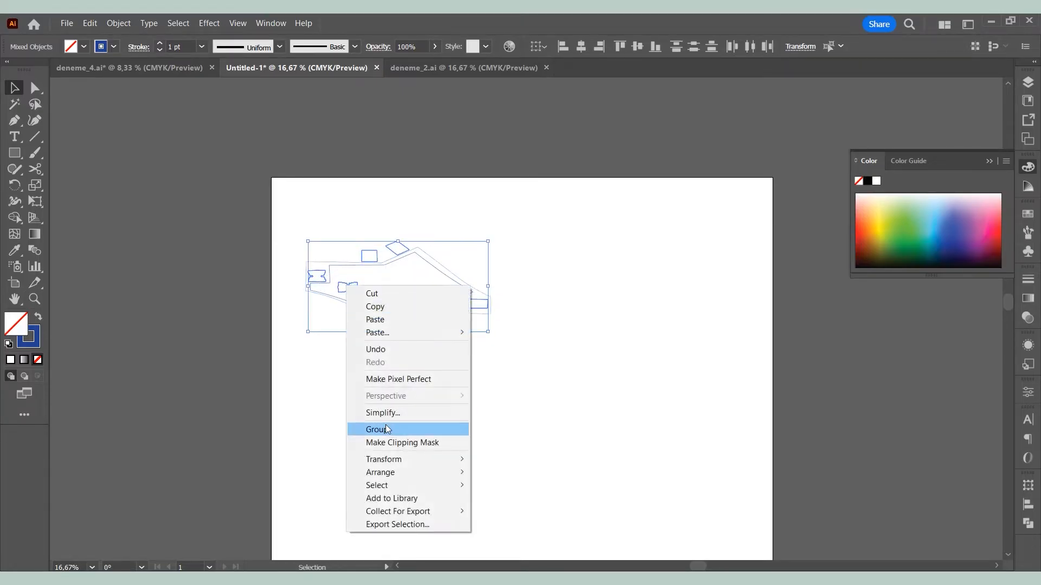
left_click(387, 429)
left_click(537, 345)
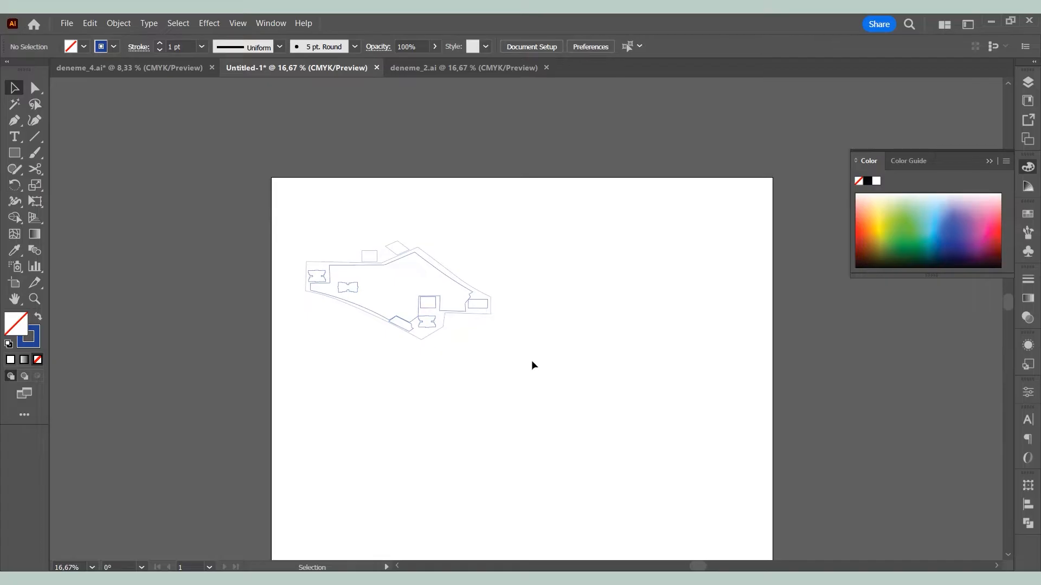
Group the whole site drawing, with its boundaries and buildings, into a single object.
left_click_drag(532, 365, 291, 193)
right_click(366, 266)
left_click(396, 411)
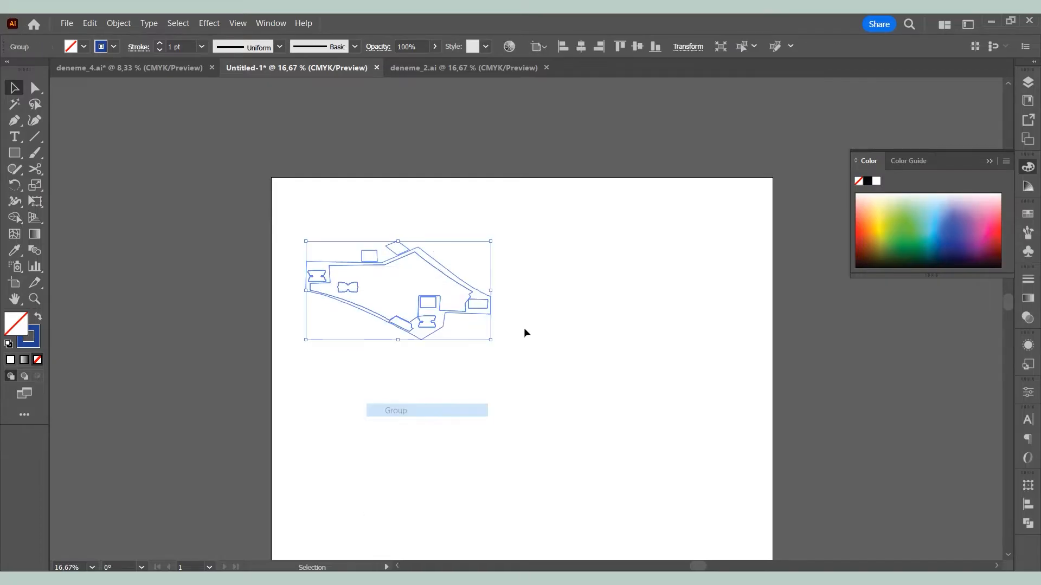
left_click(523, 328)
Scale the whole site group down and move it slightly towards the artboard's upper-left corner.
left_click(483, 314)
left_click_drag(490, 340, 453, 304)
left_click_drag(395, 261, 388, 243)
scroll(372, 237, "up", 3)
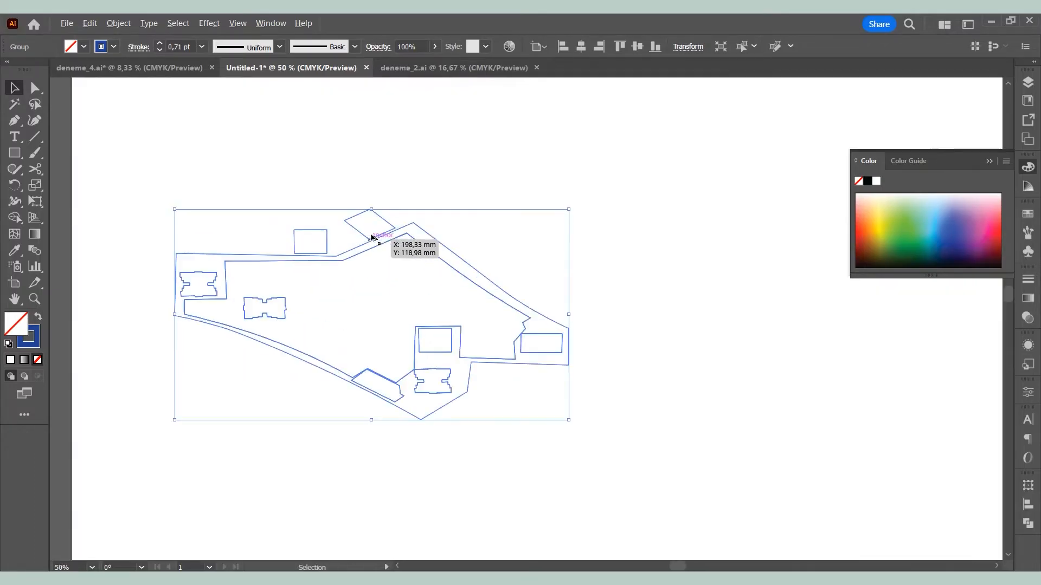
left_click(989, 162)
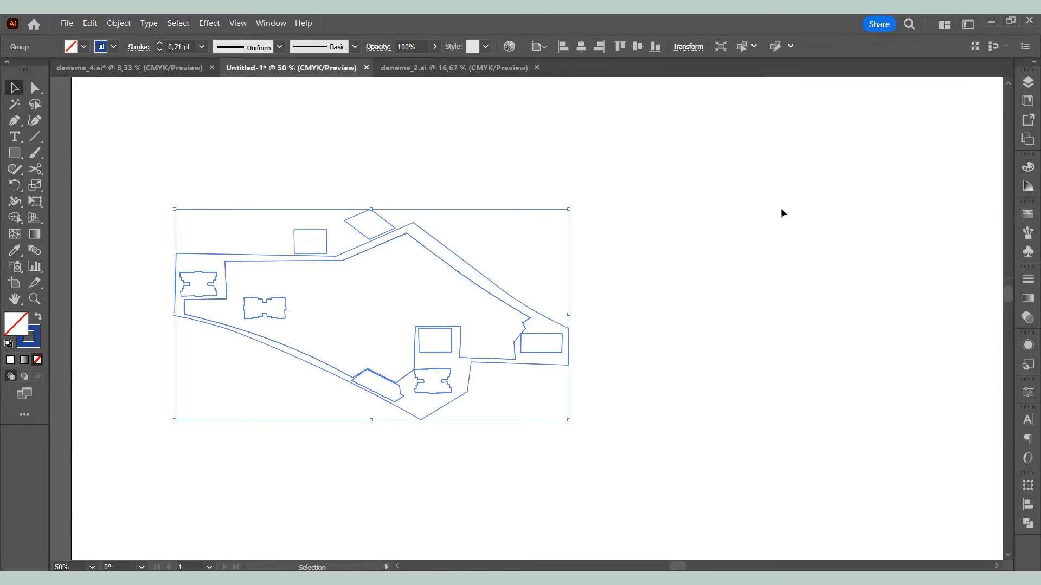
Reposition the site group near the artboard's upper-left corner and enlarge it proportionally.
left_click(535, 266)
scroll(382, 288, "down", 5)
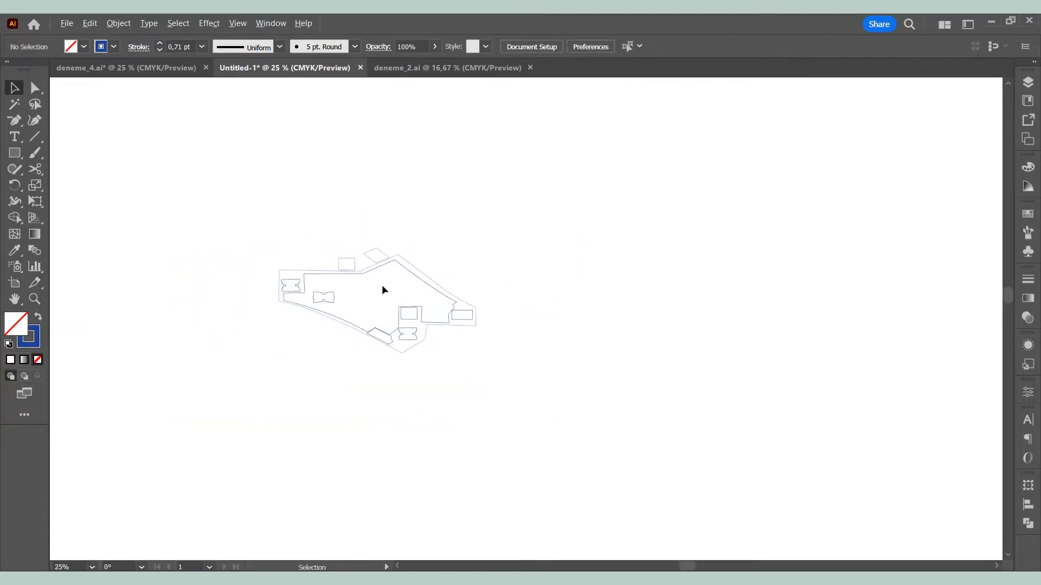
left_click_drag(382, 290, 279, 172)
left_click_drag(348, 234, 335, 229)
left_click(449, 191)
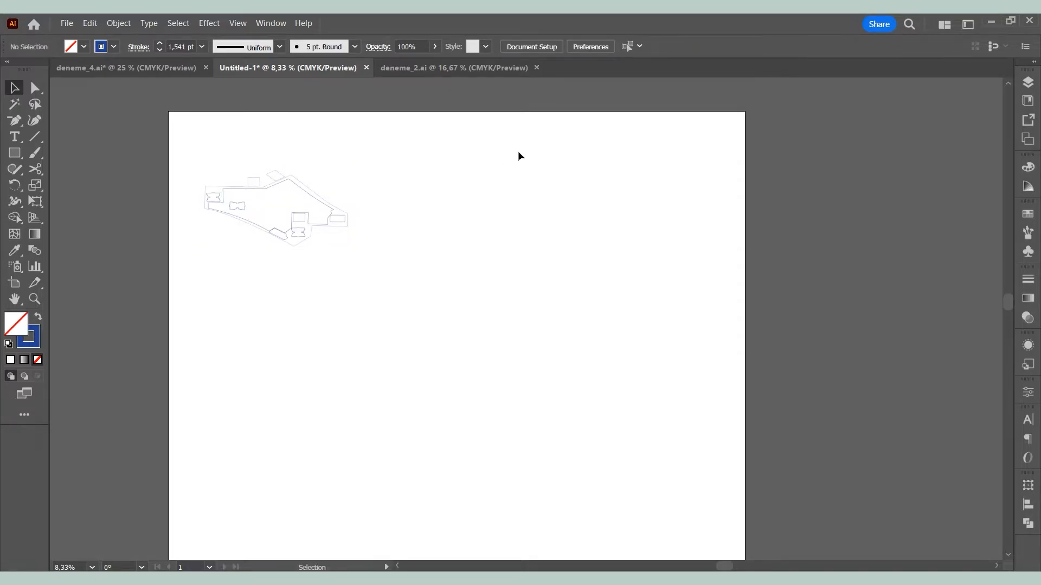
left_click(338, 223)
left_click_drag(348, 246, 371, 274)
left_click(454, 224)
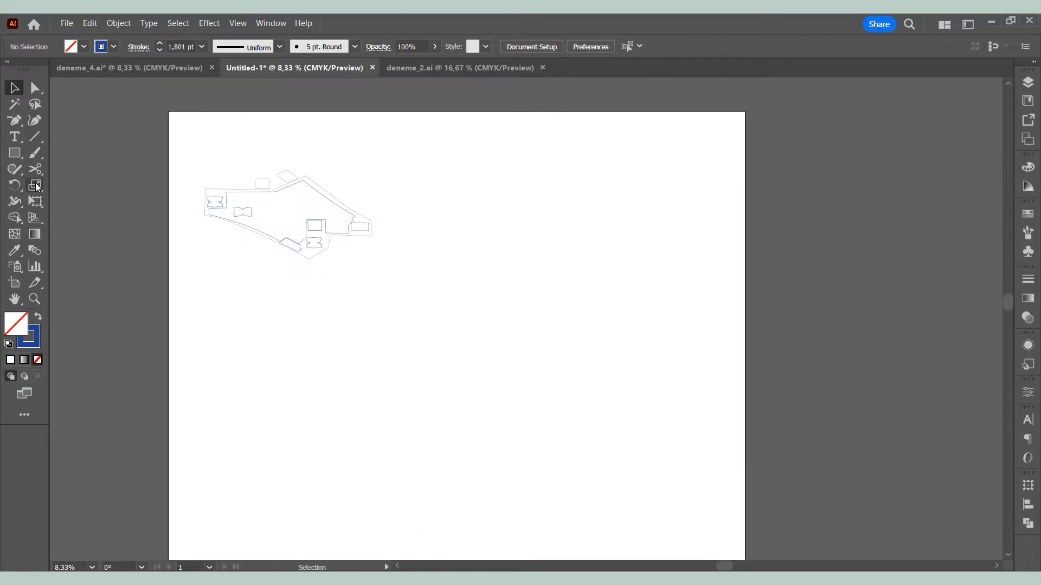
Configure the Rectangular Grid tool with 2 horizontal and 2 vertical dividers.
left_click(35, 137)
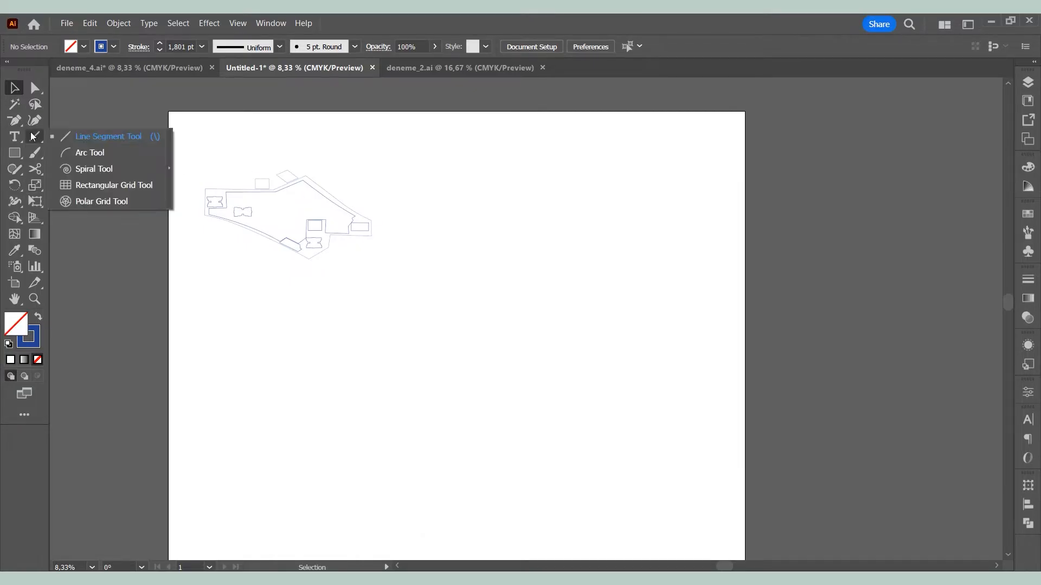
left_click(86, 186)
left_click(236, 180)
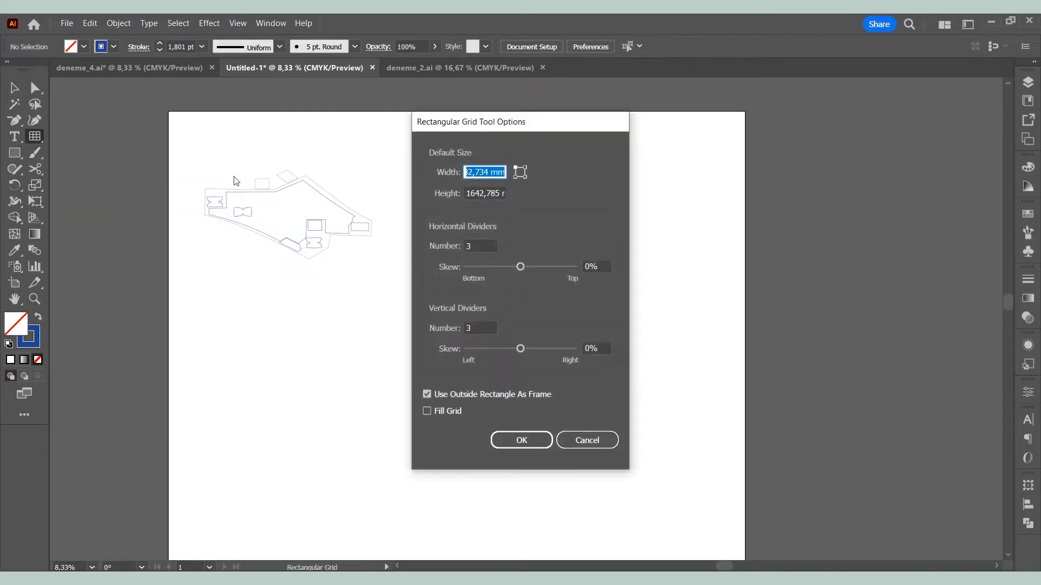
double_click(471, 247)
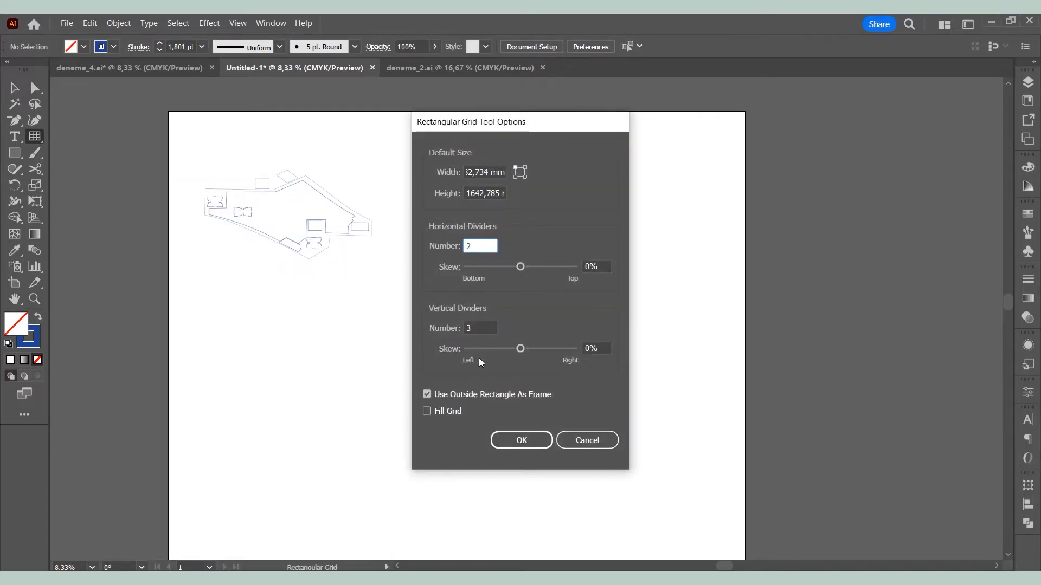
double_click(470, 328)
type("2")
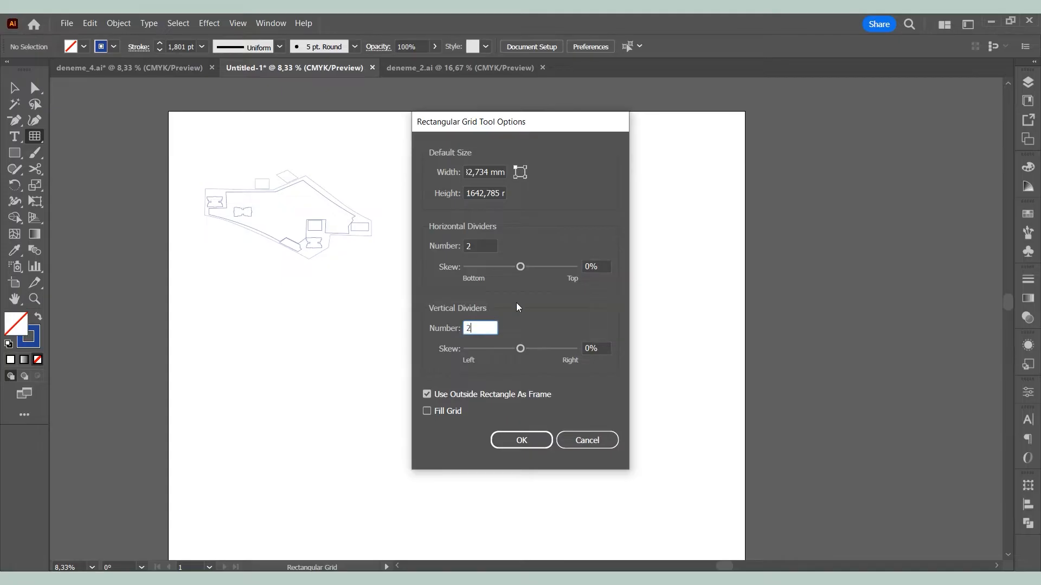
left_click(526, 447)
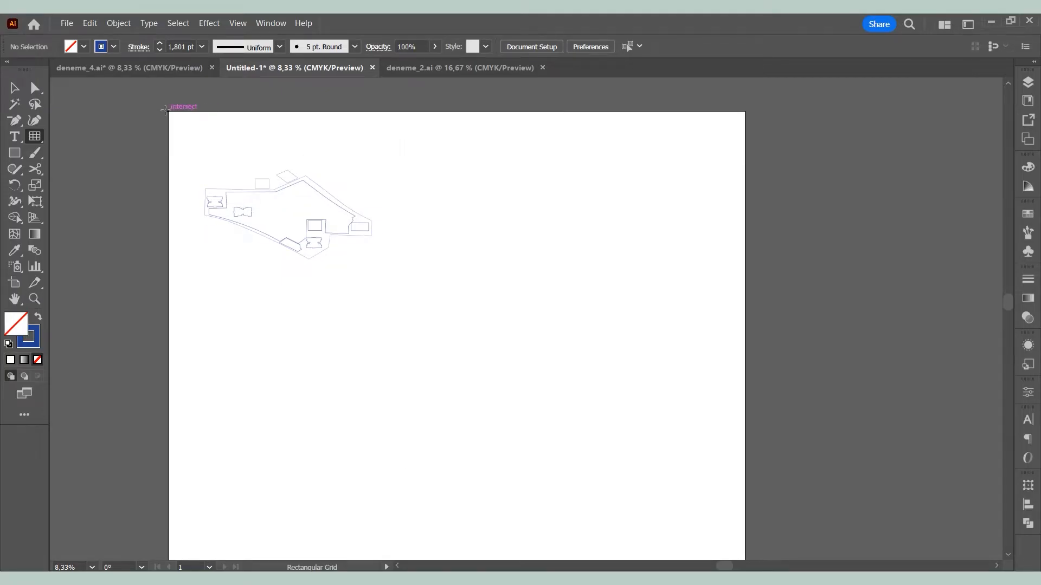
Draw a three-by-three rectangular grid covering the whole artboard and deselect it.
left_click_drag(166, 110, 744, 532)
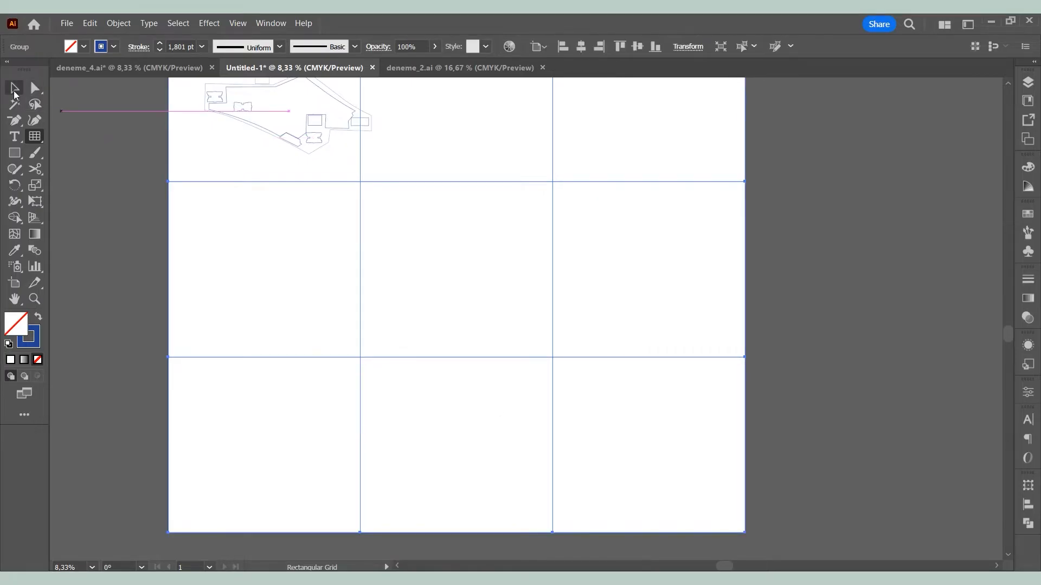
left_click(14, 88)
left_click(408, 155)
Move the site group left so it fits inside the grid's upper-left cell.
scroll(408, 156, "up", 3)
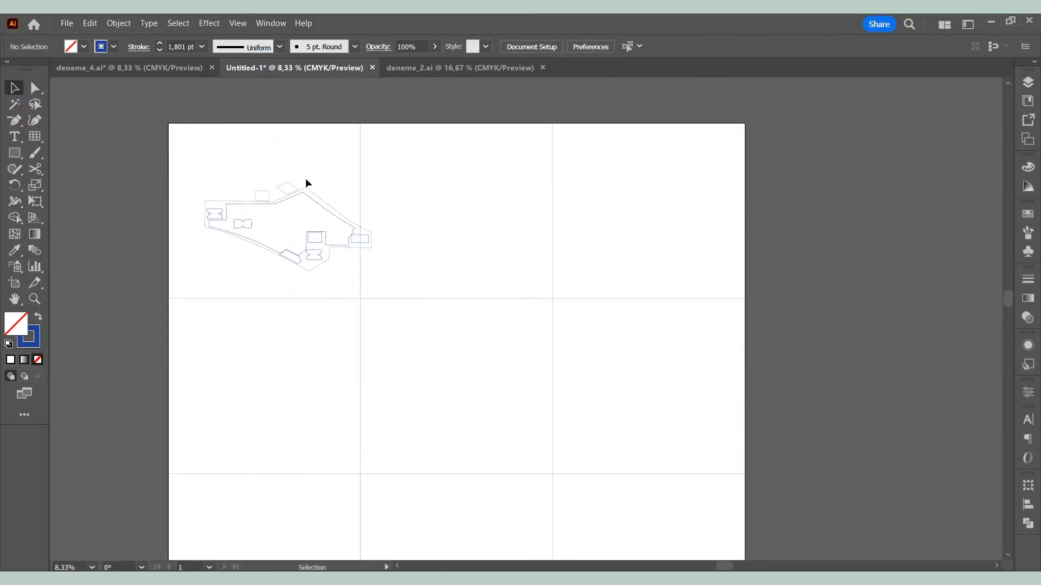
left_click_drag(307, 191, 290, 191)
left_click(464, 177)
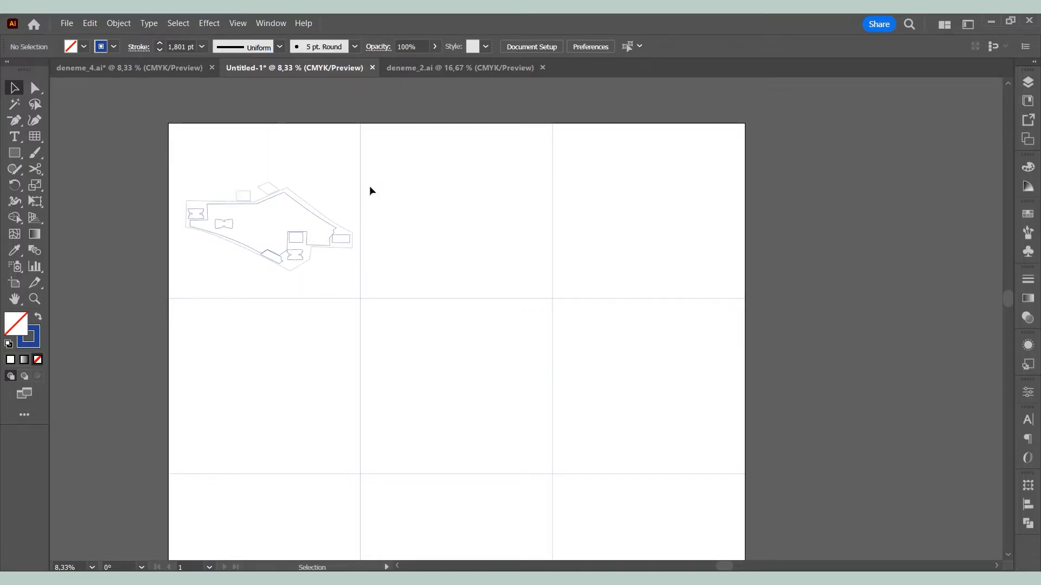
Isolate the site group, fill the outer site boundary with light blue and remove its stroke.
scroll(217, 198, "up", 2)
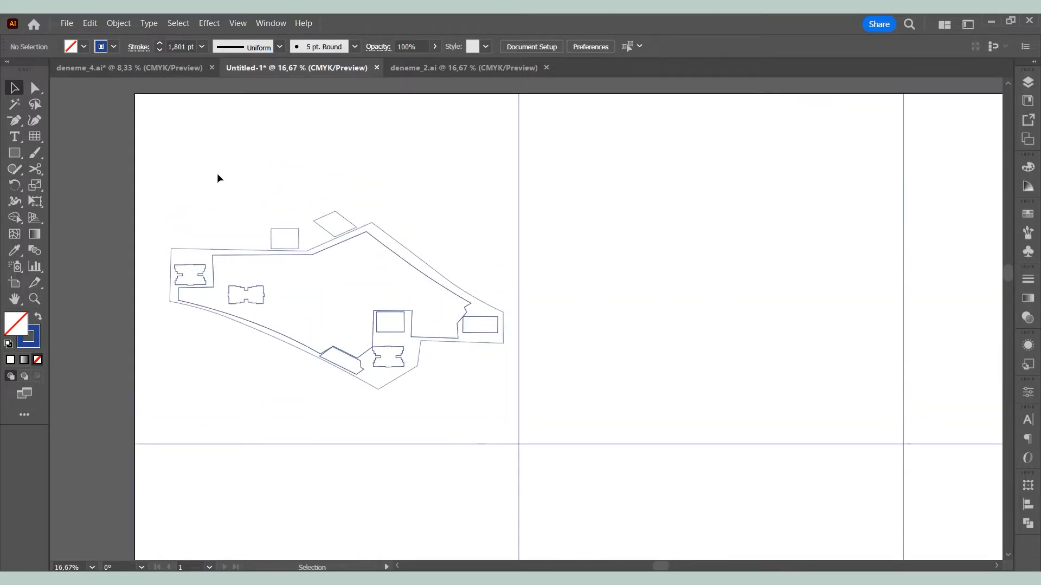
left_click(310, 253)
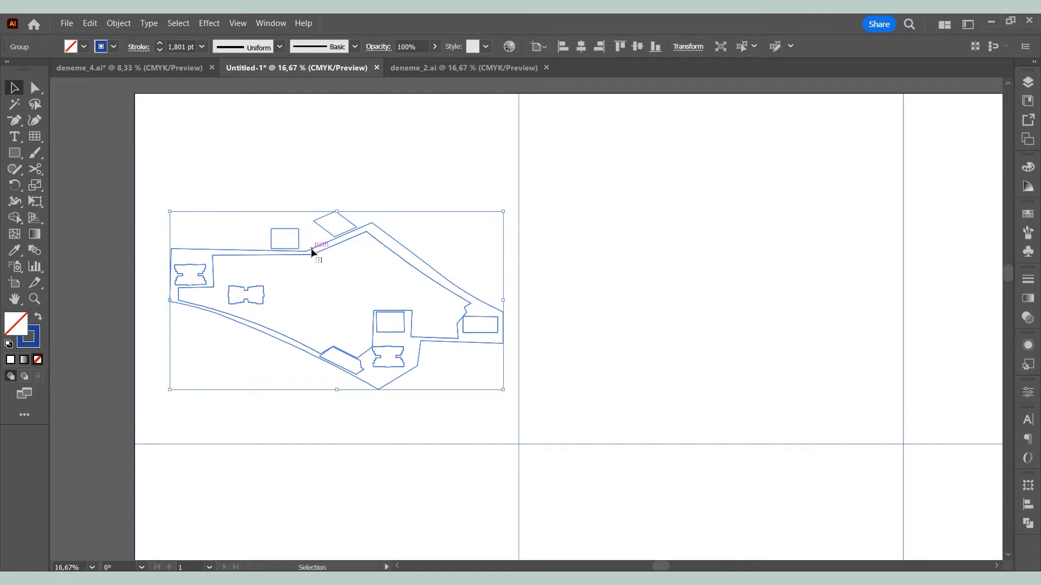
double_click(312, 253)
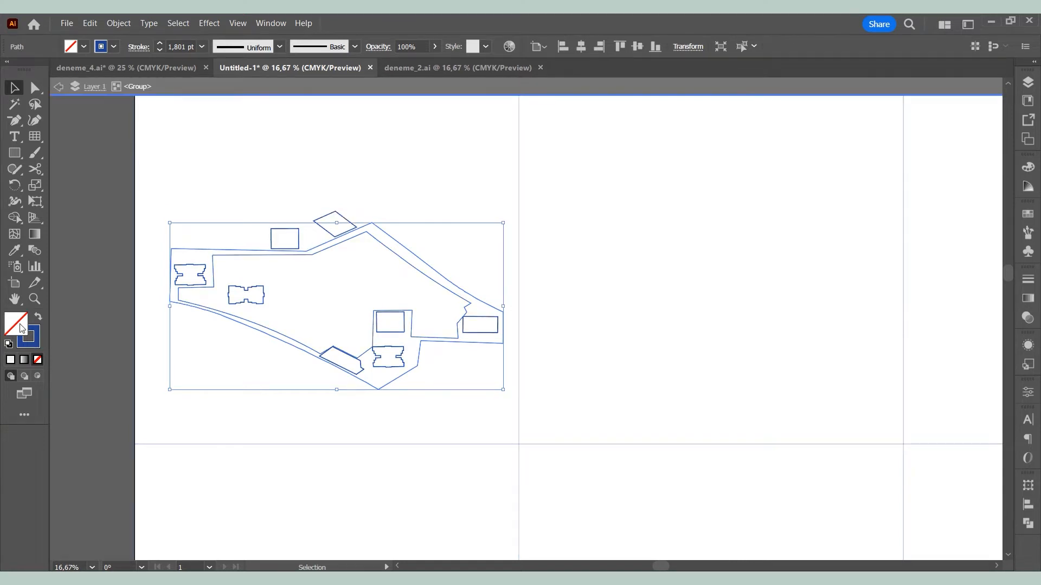
double_click(22, 327)
key("Return")
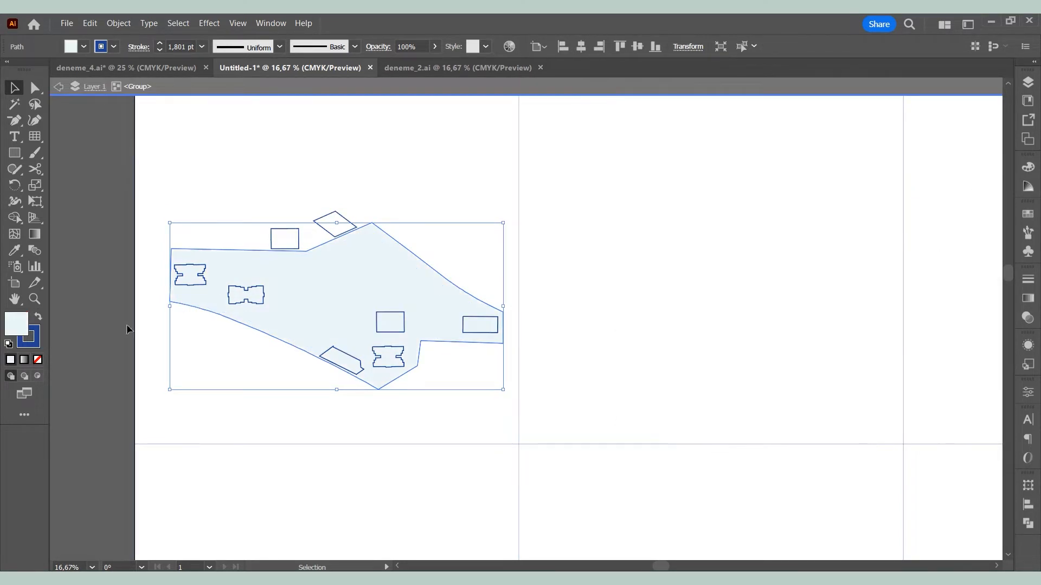
left_click(36, 345)
left_click(37, 360)
Send the light blue outer ground shape behind the other site shapes.
right_click(262, 396)
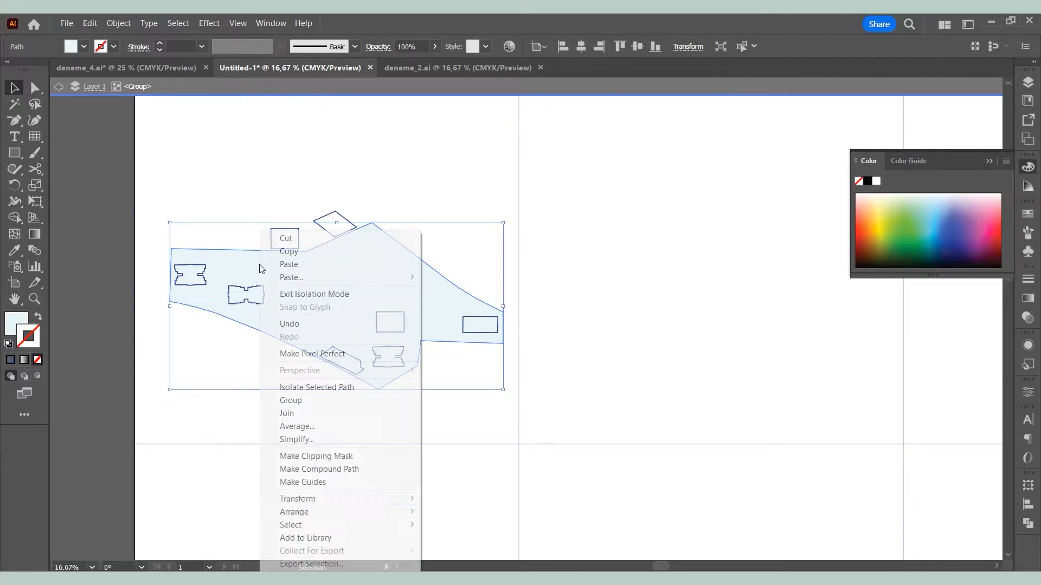
mouse_move(303, 511)
left_click(452, 549)
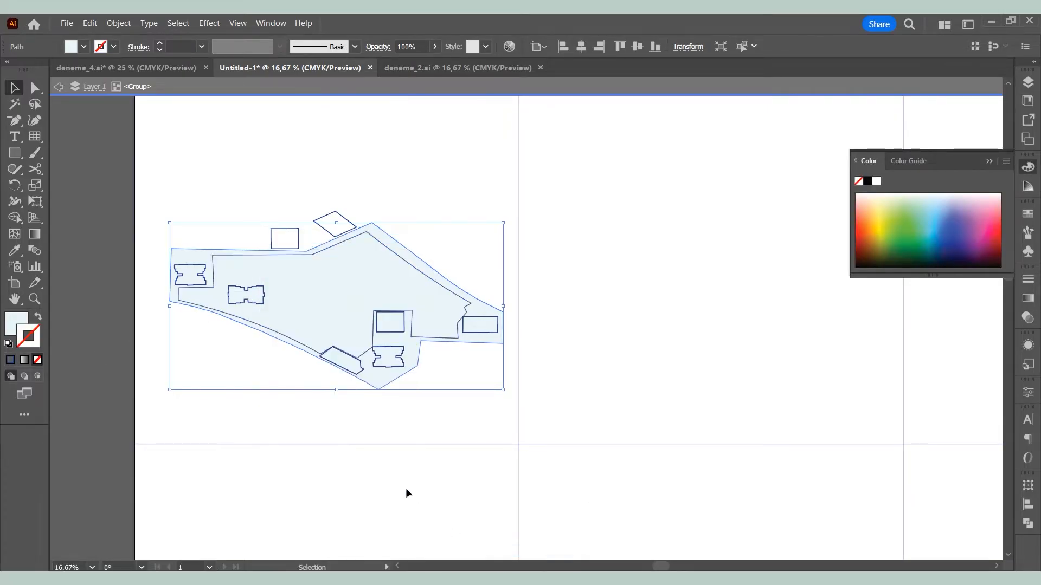
left_click(405, 487)
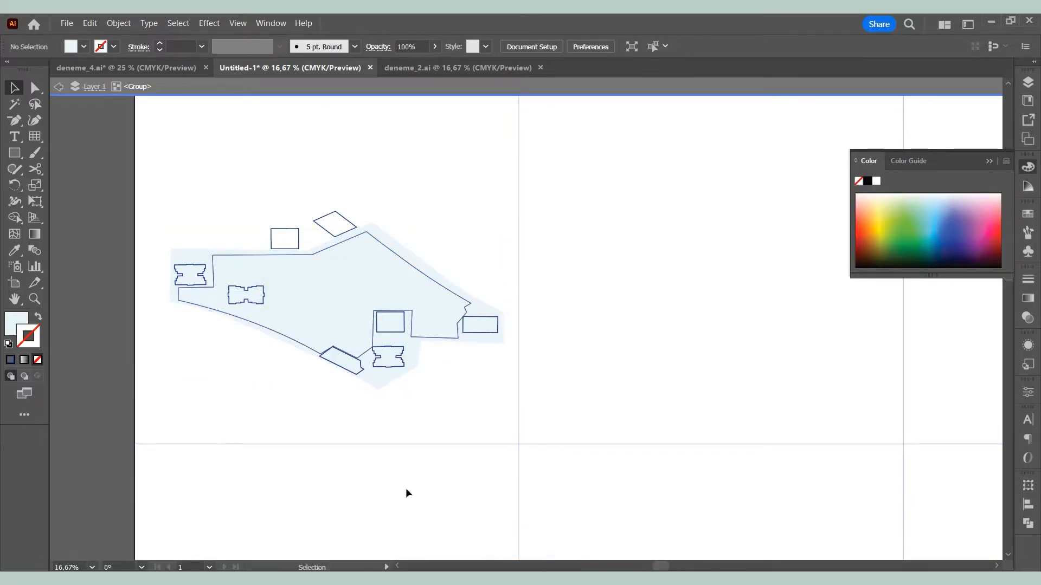
Set the inner site boundary's stroke to 2 pt and make it a dashed line.
left_click(369, 238)
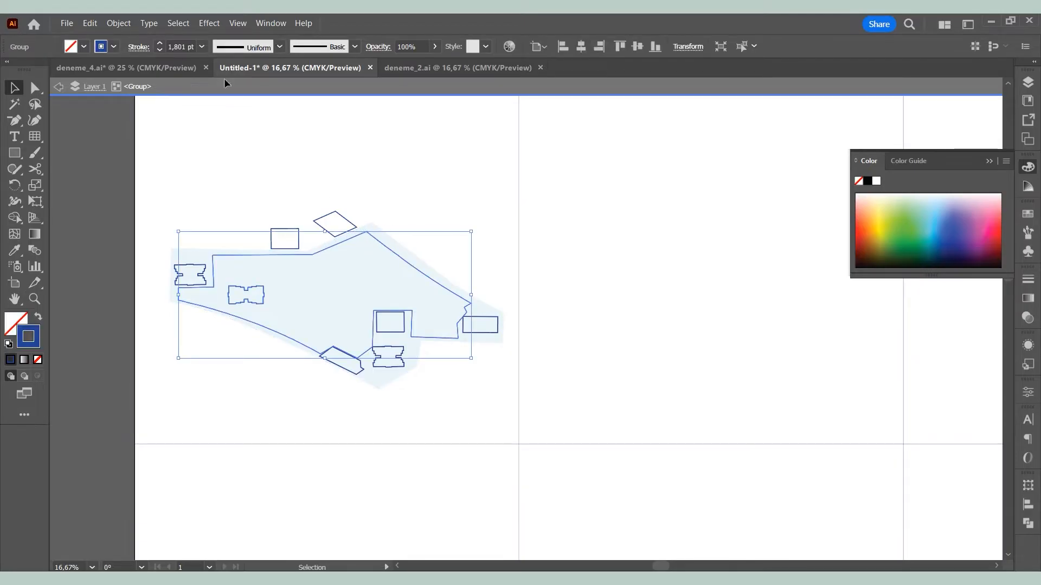
left_click(201, 46)
left_click(215, 120)
left_click(1031, 282)
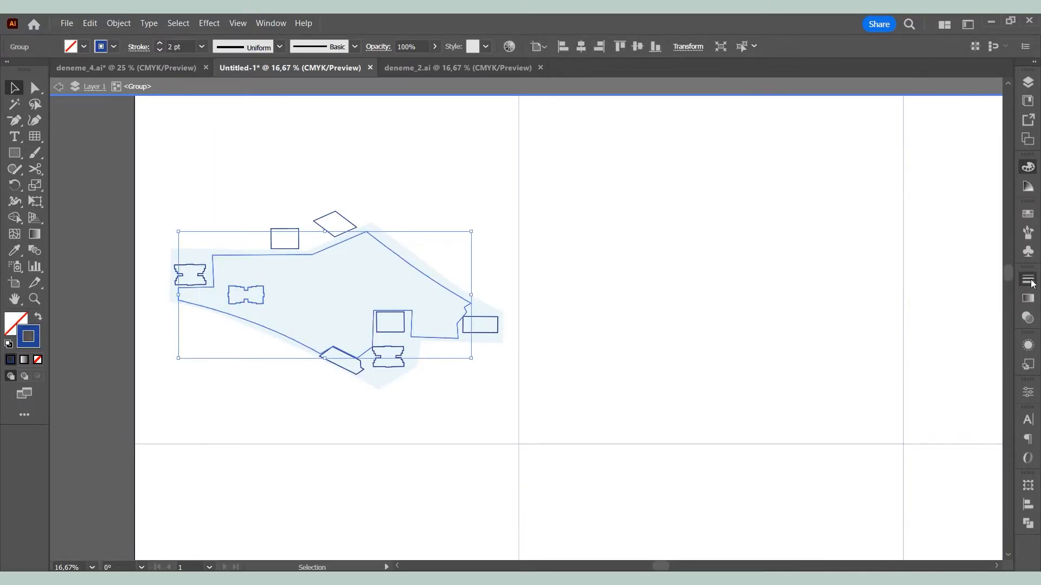
left_click(873, 373)
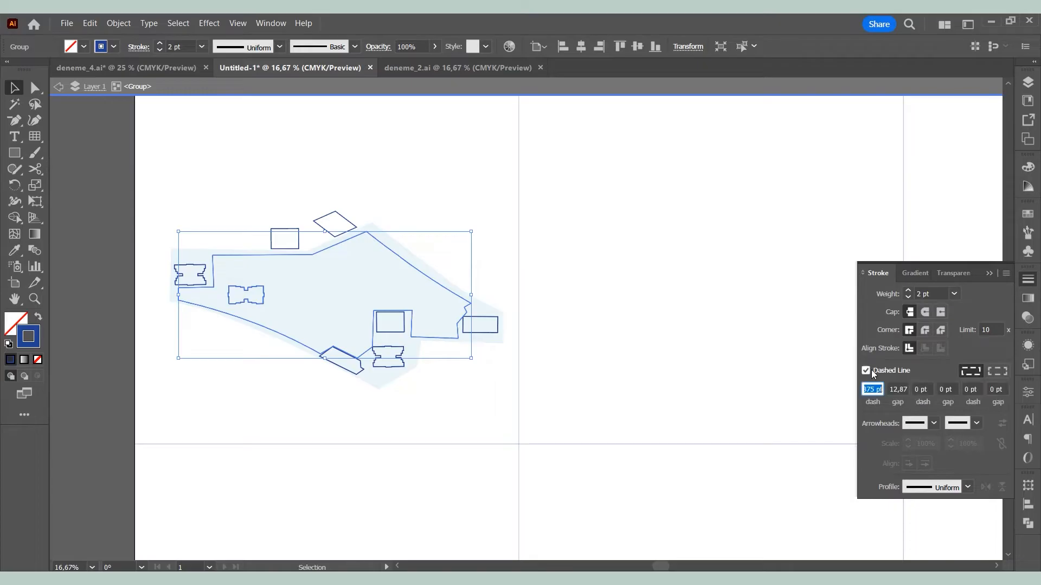
left_click(629, 330)
Fill the area inside the dashed inner site boundary with white.
left_click(411, 264)
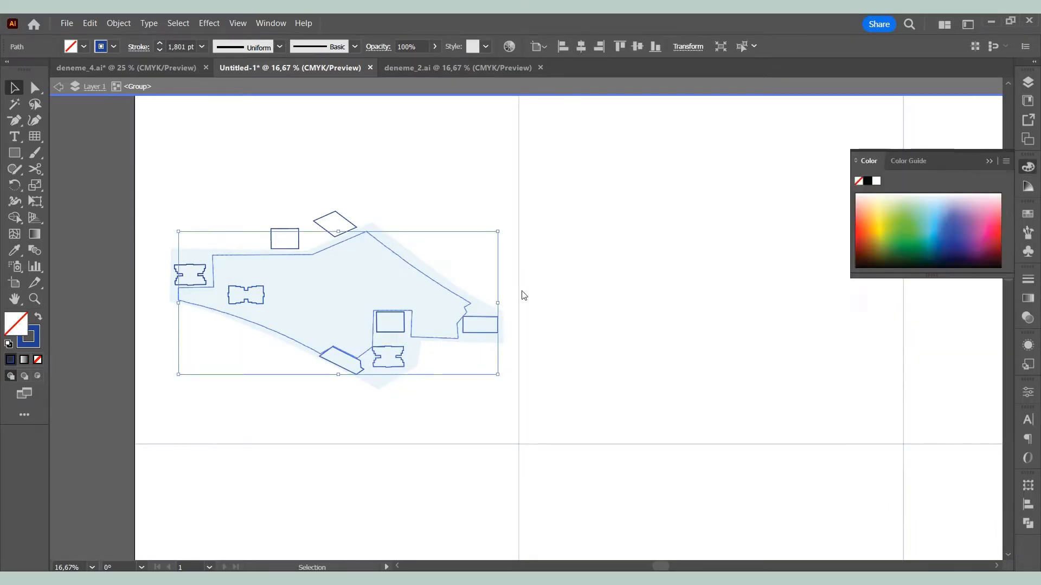
left_click(627, 249)
left_click(942, 253)
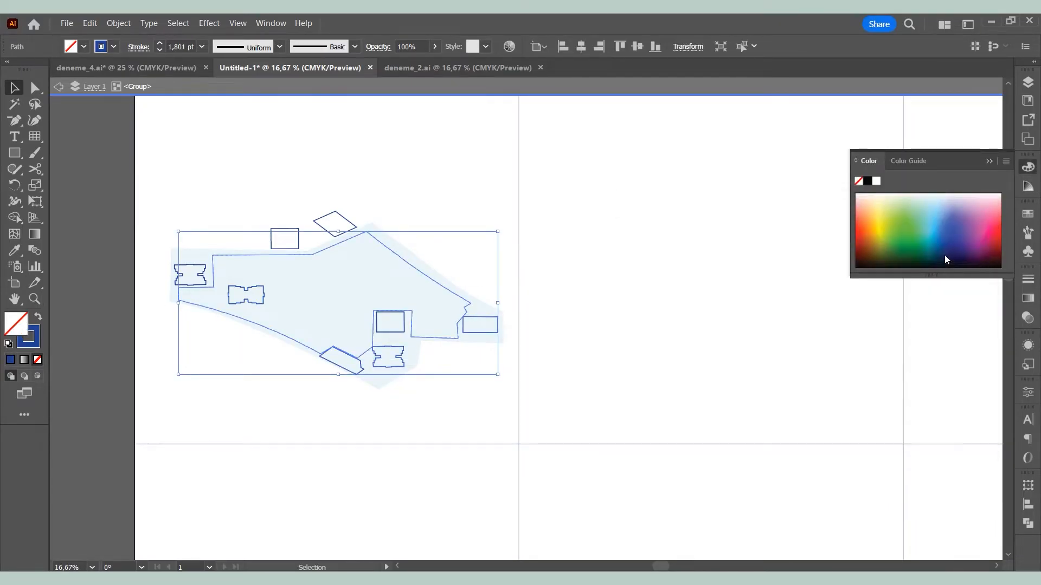
left_click(668, 292)
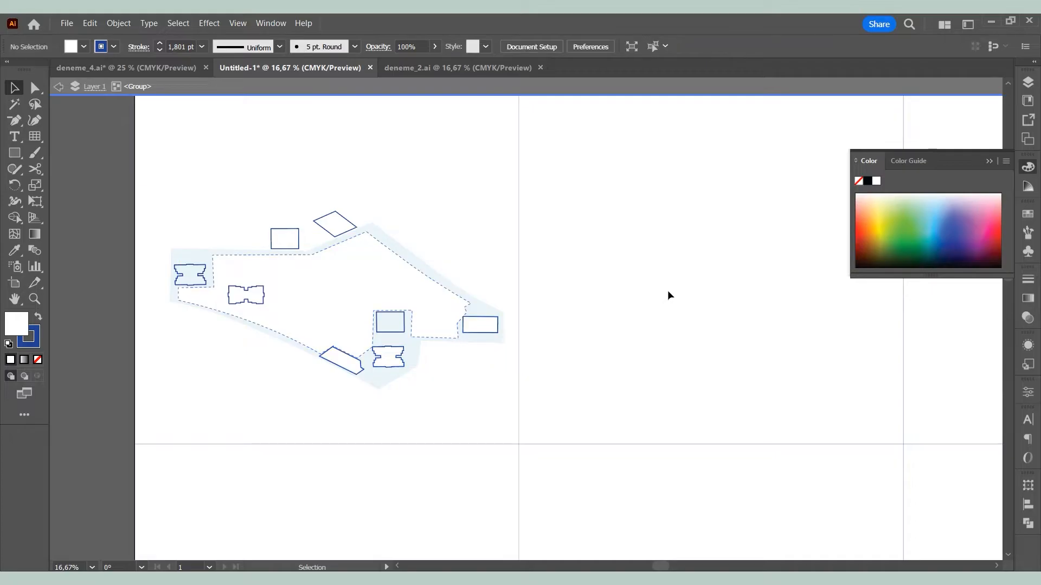
Fill the group of building outlines on the site plan with white.
left_click(401, 324)
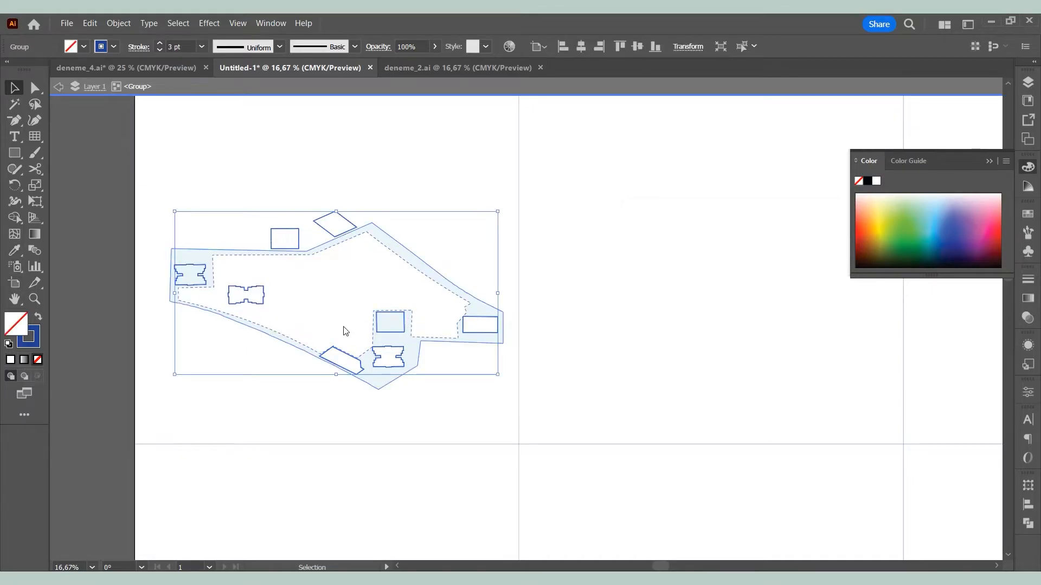
double_click(15, 325)
left_click(627, 306)
left_click(941, 251)
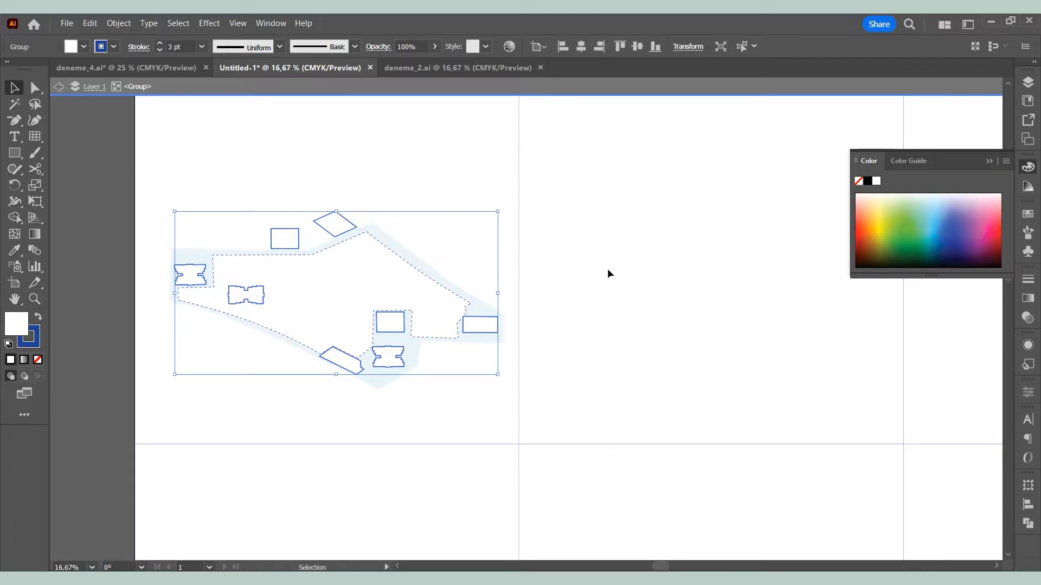
left_click(457, 183)
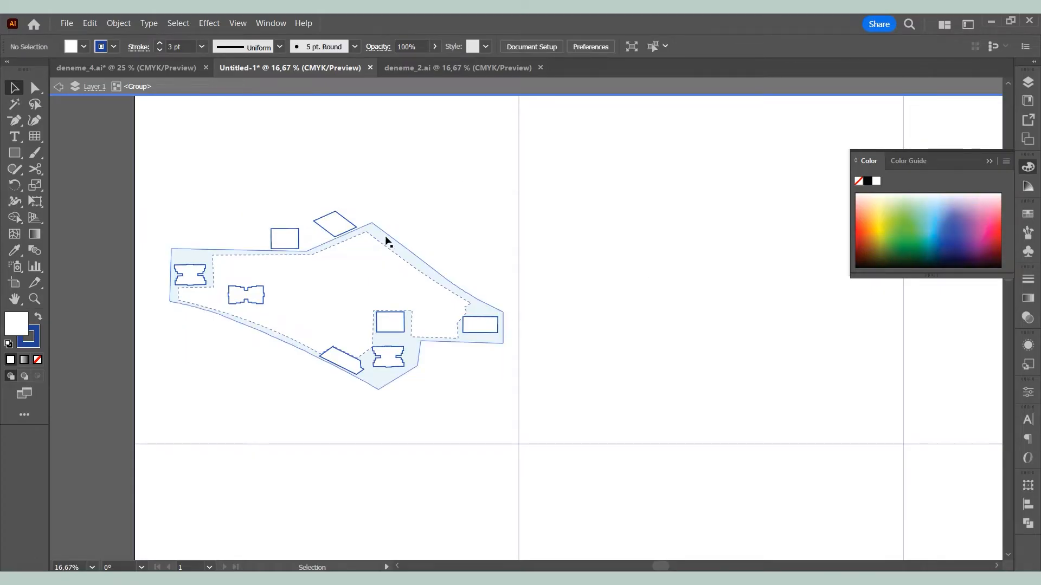
Create an offset path of the light blue outer ground shape at -5 mm with miter joins.
left_click(386, 237)
left_click(118, 23)
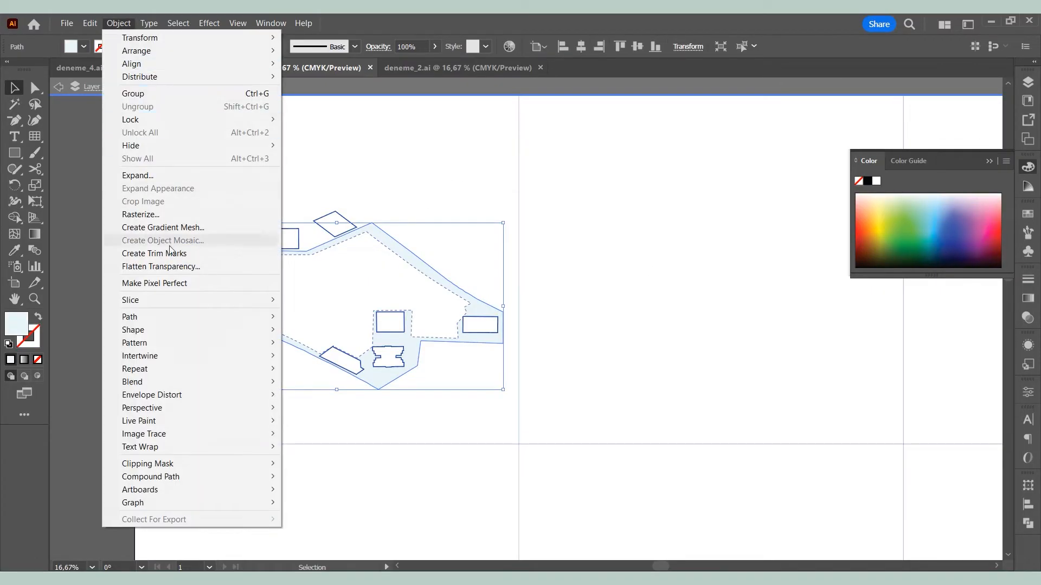
mouse_move(160, 314)
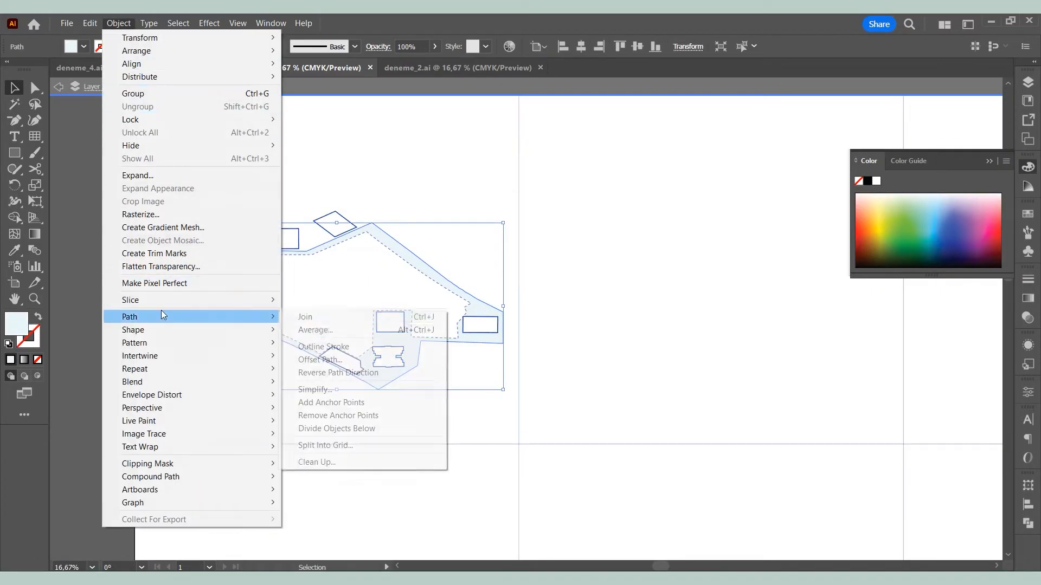
left_click(319, 360)
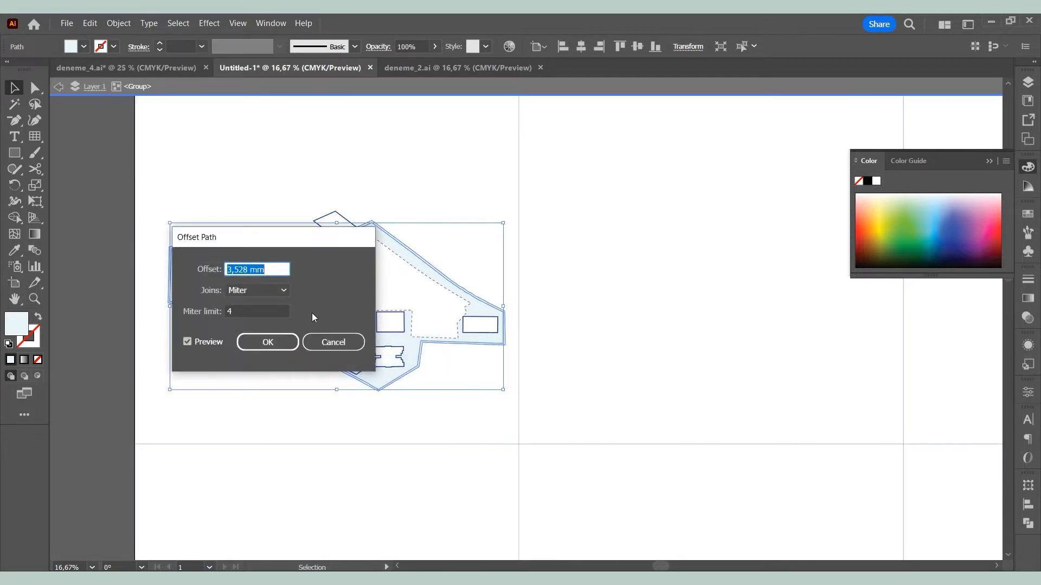
type("-")
key("Tab")
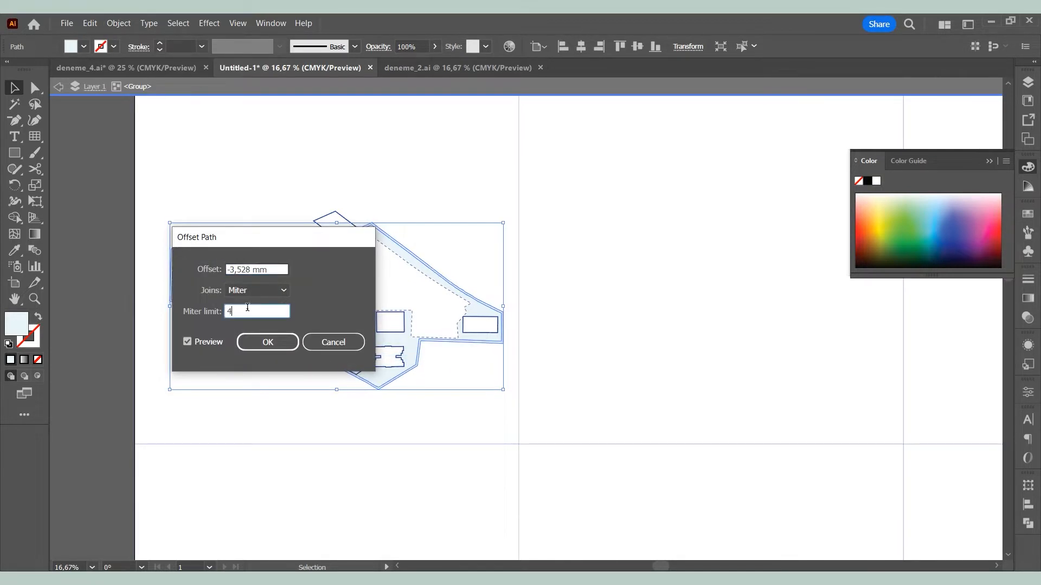
double_click(231, 266)
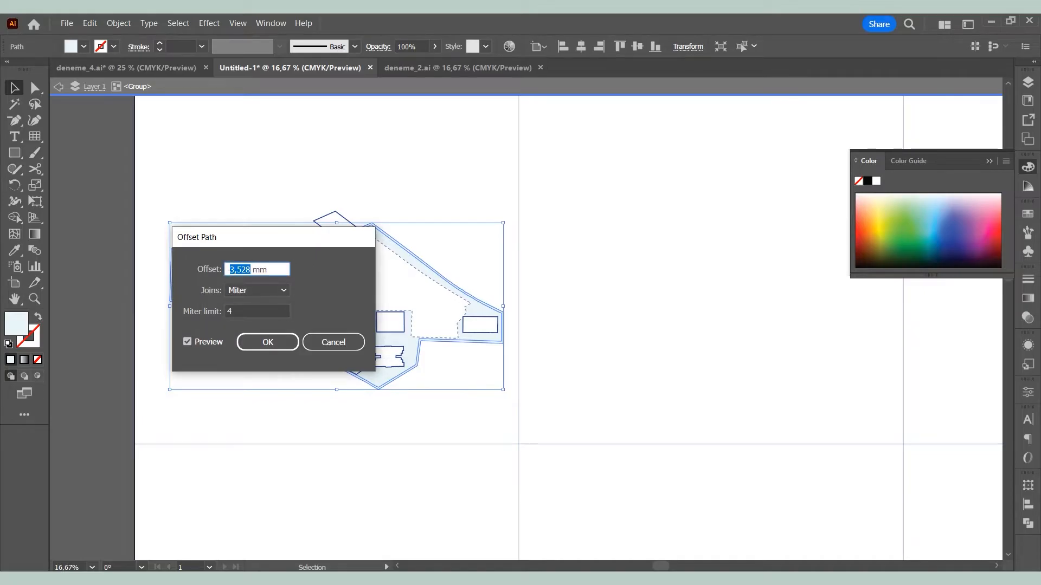
type("5")
left_click(247, 313)
left_click(270, 342)
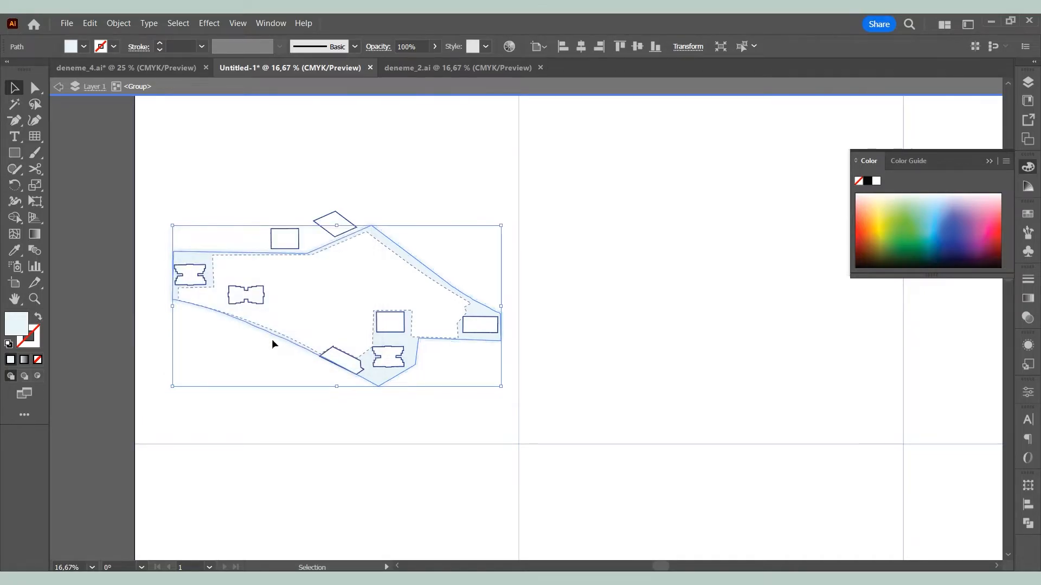
Give the inward-offset site outline a 4 pt dark blue stroke and leave group isolation.
left_click(202, 49)
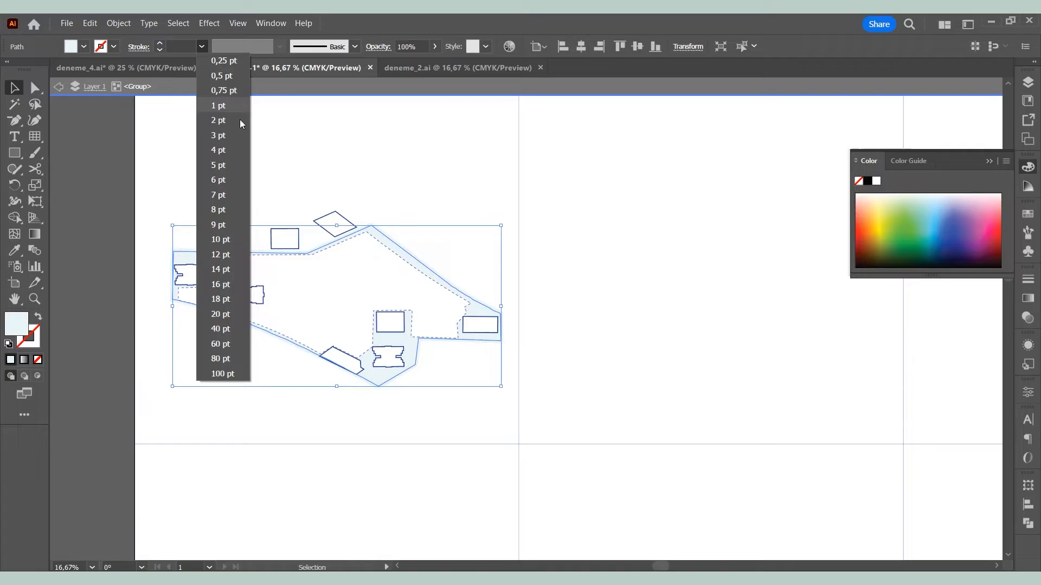
left_click(226, 147)
left_click(201, 47)
key("Escape")
key("Escape")
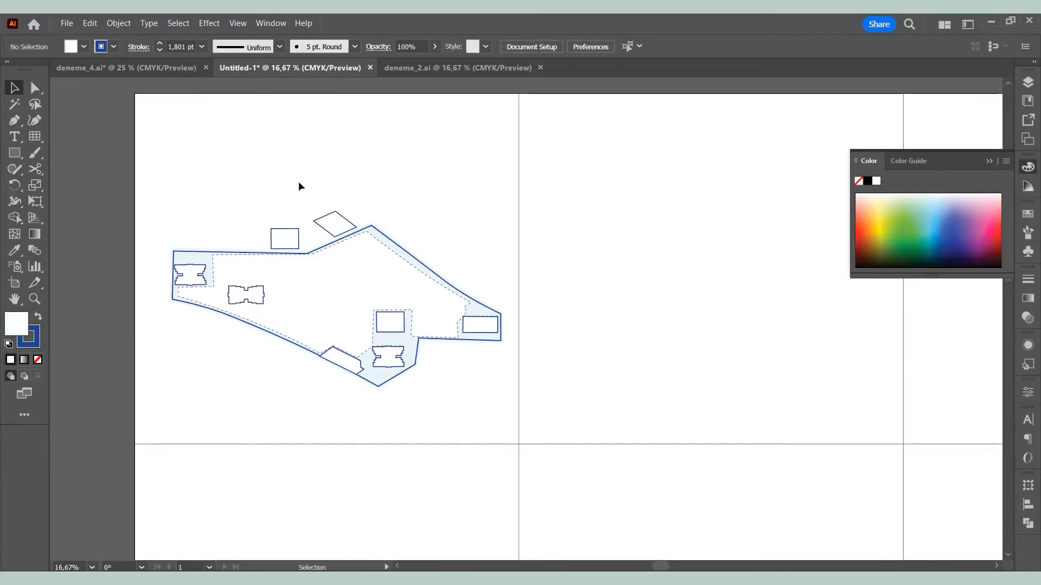
Add a two-line label reading "RESIDENTIAL AREA" and "PARK" below the site plan and right-align it.
key("t")
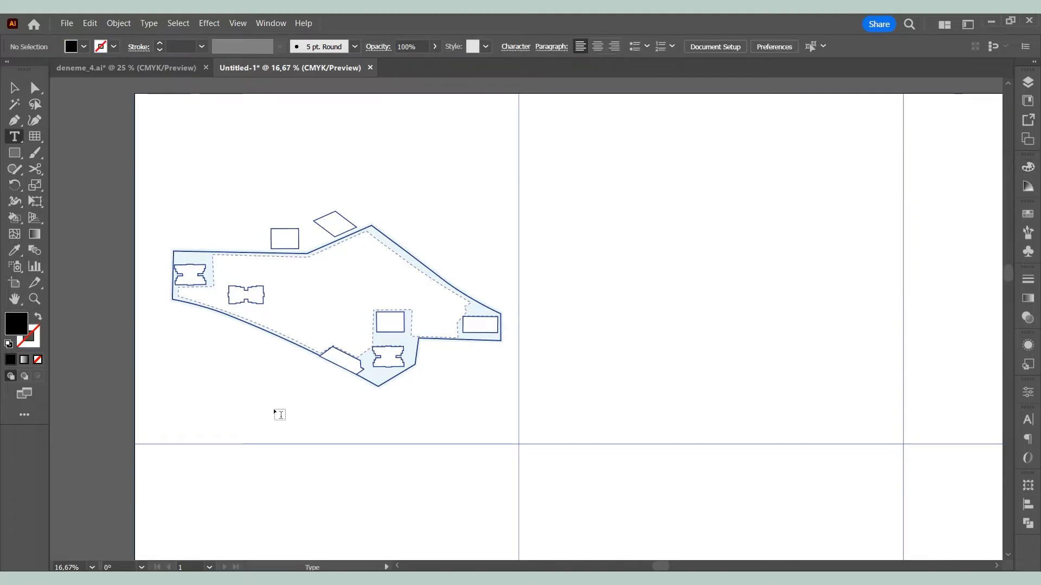
left_click(274, 410)
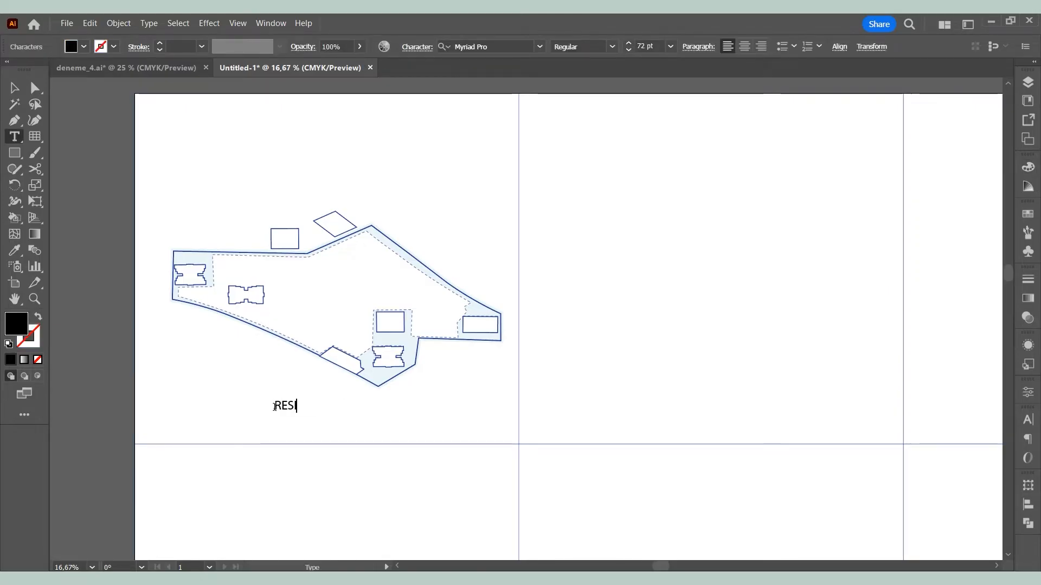
type("TIAL ARE")
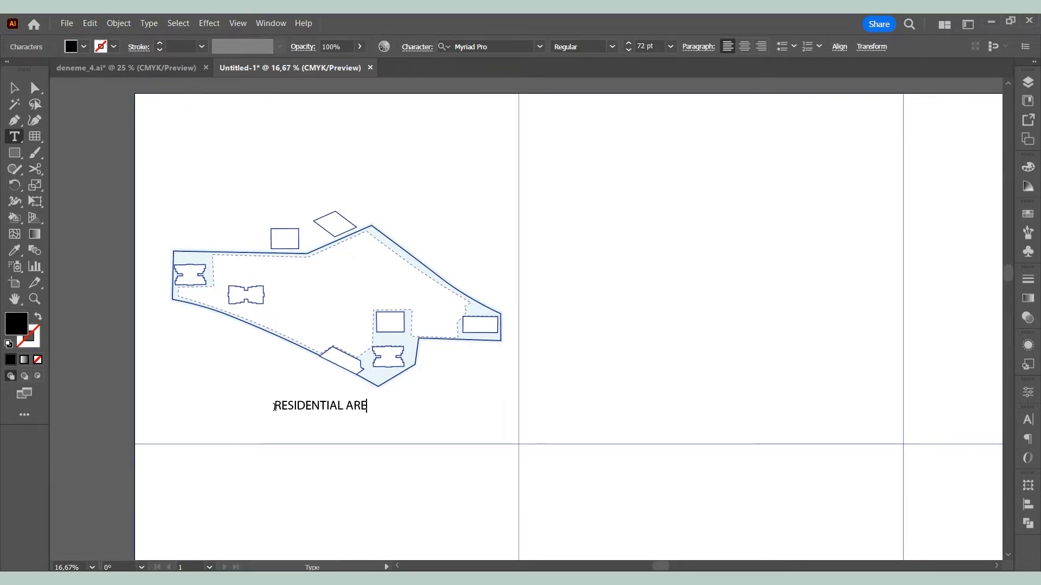
type("A")
key("Return")
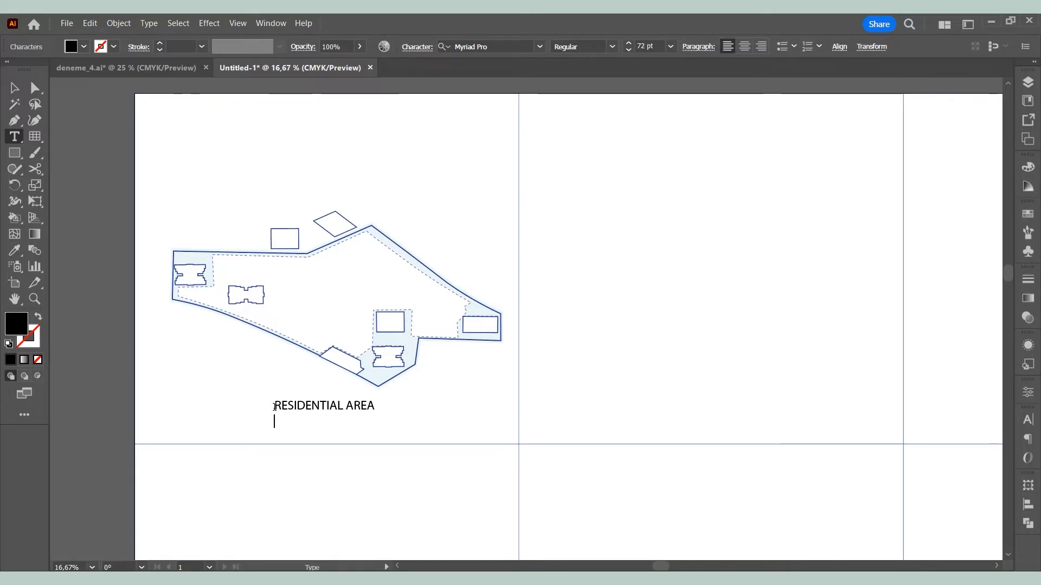
key("Escape")
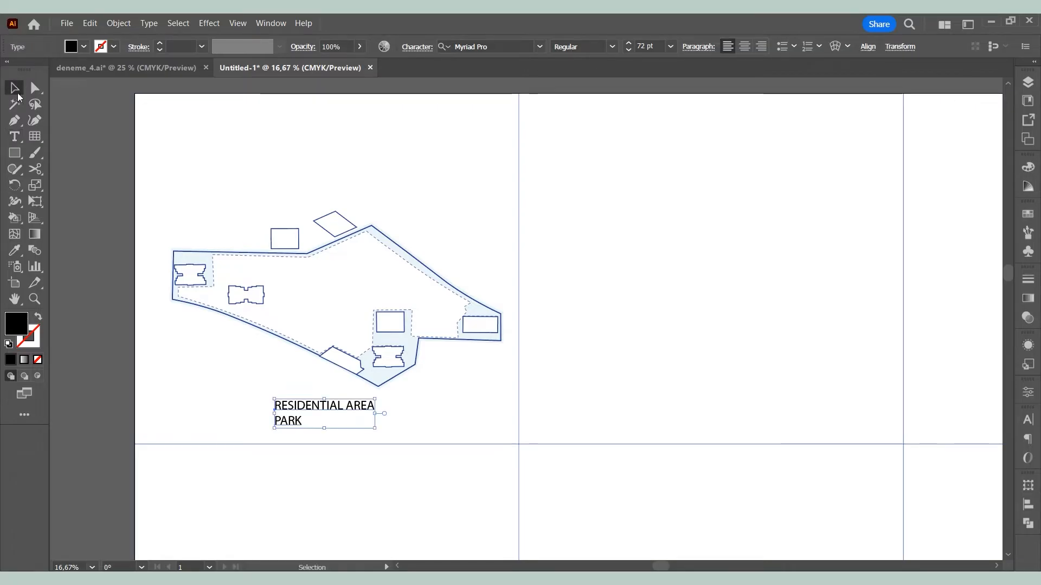
left_click(761, 49)
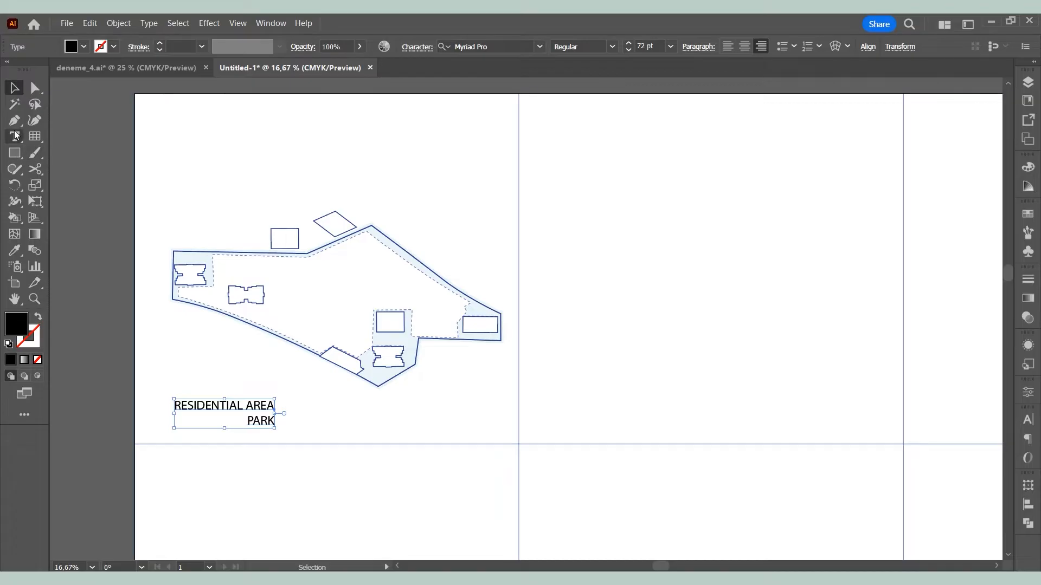
Fill the label text with the dark blue colour code sampled from the site linework, keeping it without a stroke.
key("t")
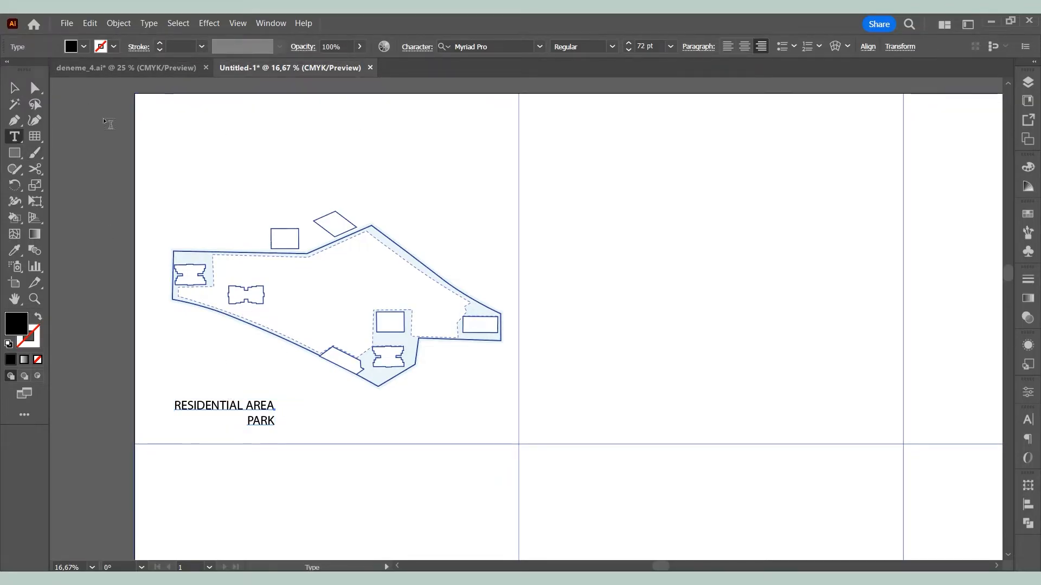
left_click(14, 88)
left_click(14, 251)
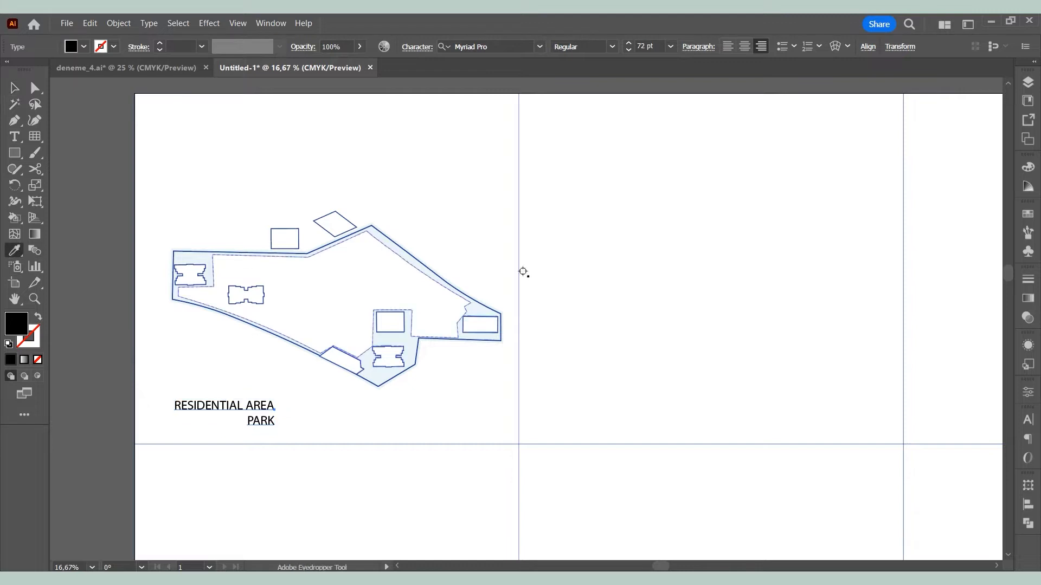
left_click(495, 312)
double_click(31, 343)
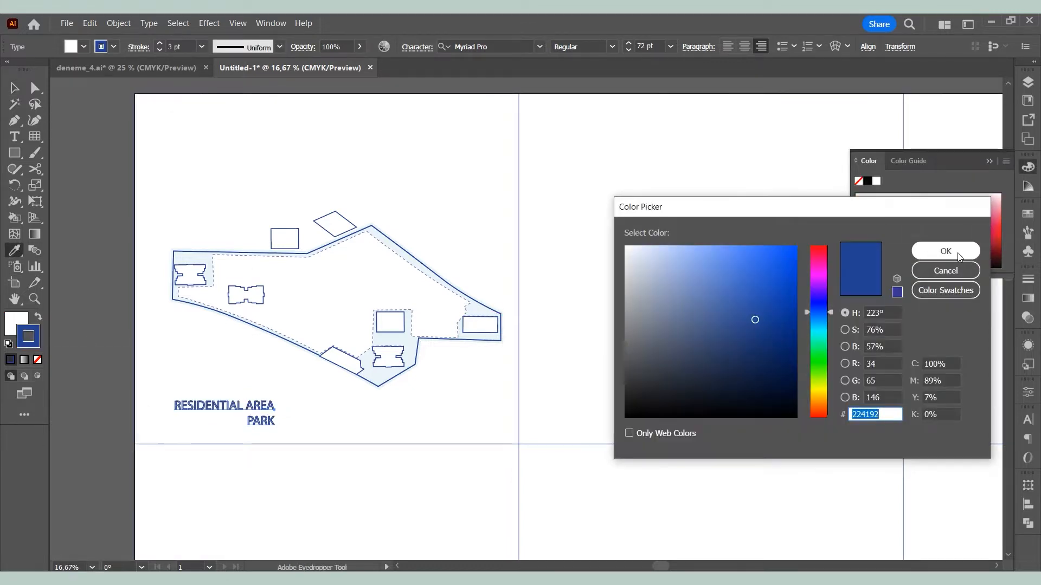
left_click(949, 251)
key("v")
key("d")
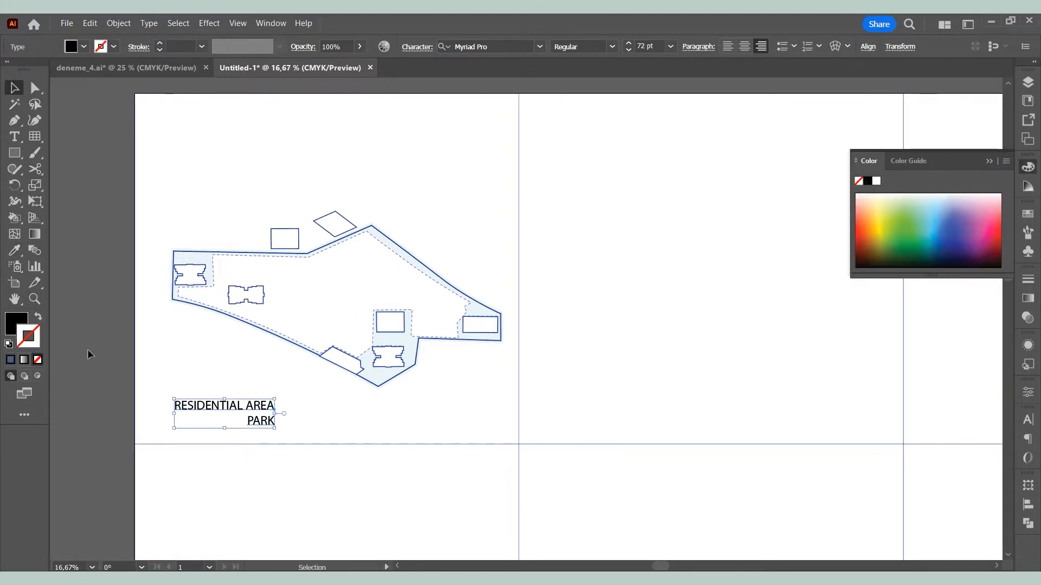
double_click(20, 317)
type("204392")
left_click(944, 251)
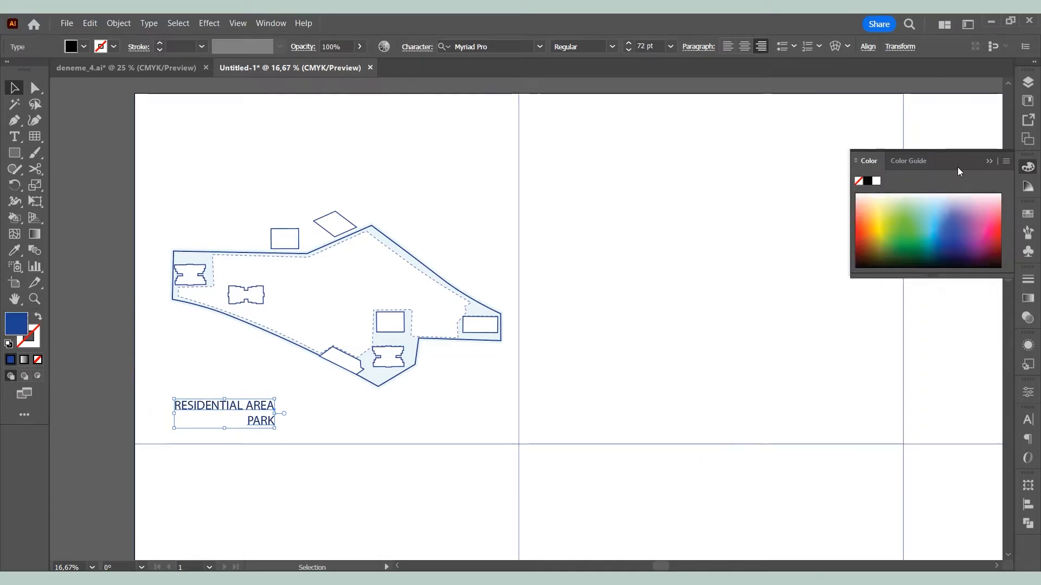
left_click(988, 161)
Set the label's "RESIDENTIAL AREA" line to the Semibold font style.
double_click(261, 406)
left_click_drag(275, 405, 169, 397)
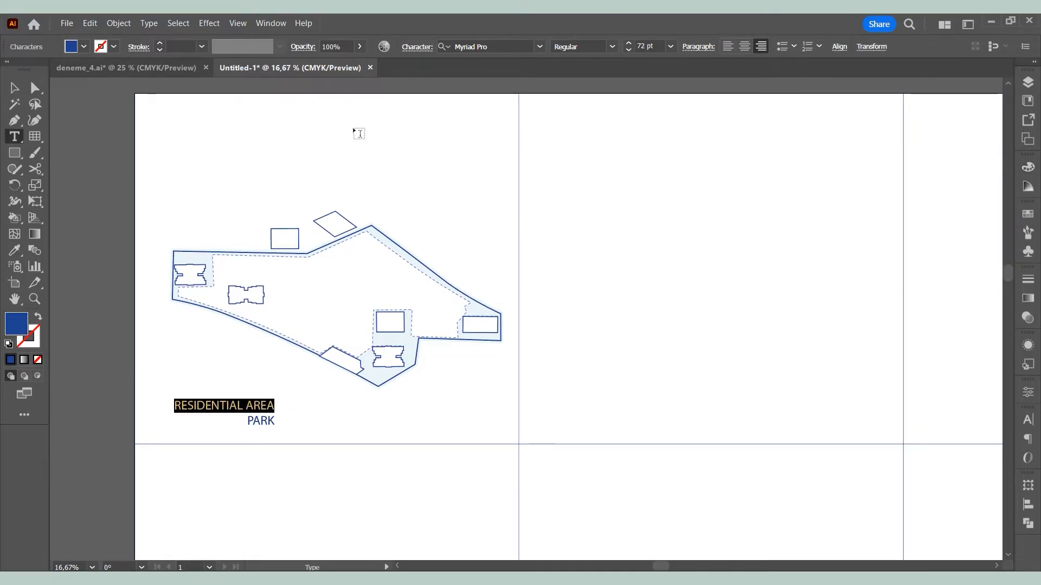
left_click(611, 47)
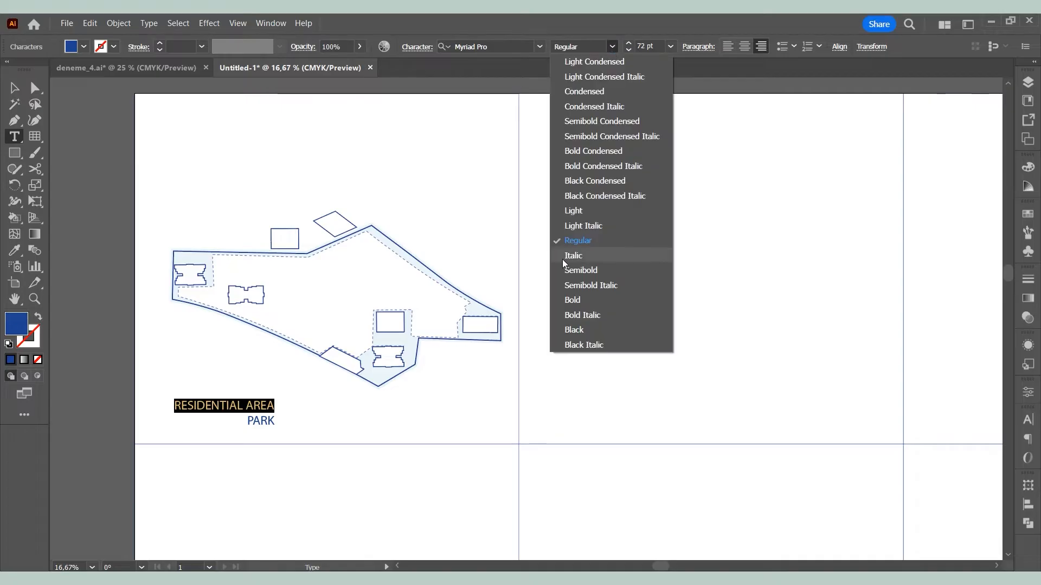
left_click(577, 266)
Set the "PARK" line to the Light font style and move the label beneath the site's lower-right part.
left_click(258, 421)
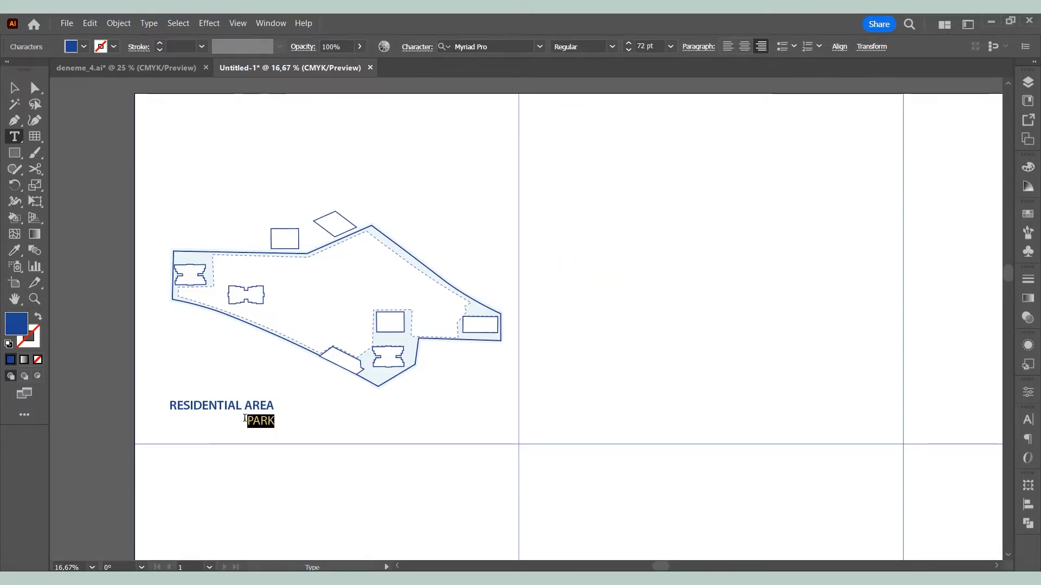
left_click(612, 47)
left_click(578, 214)
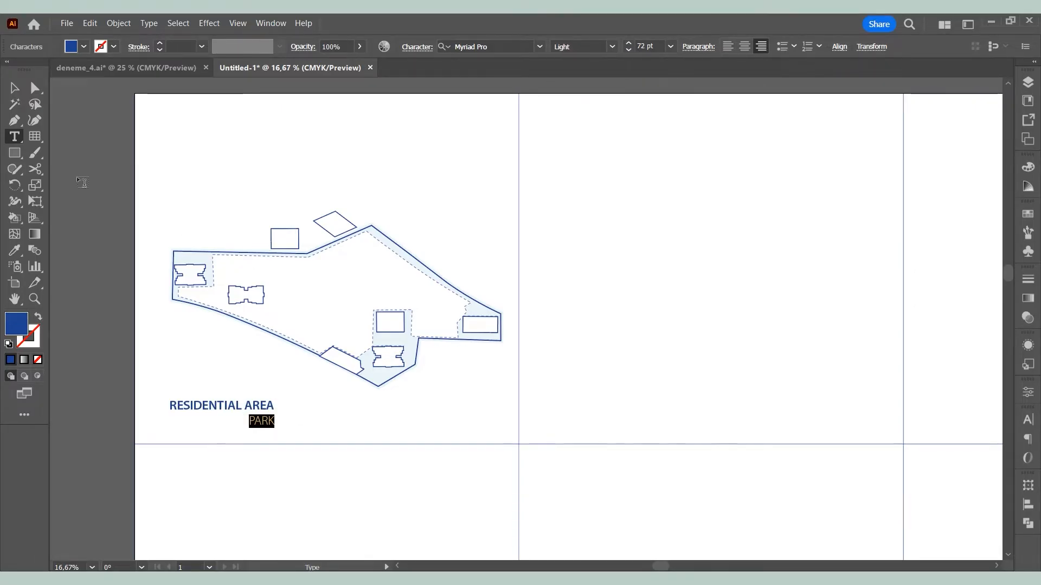
key("Escape")
left_click_drag(275, 414, 461, 415)
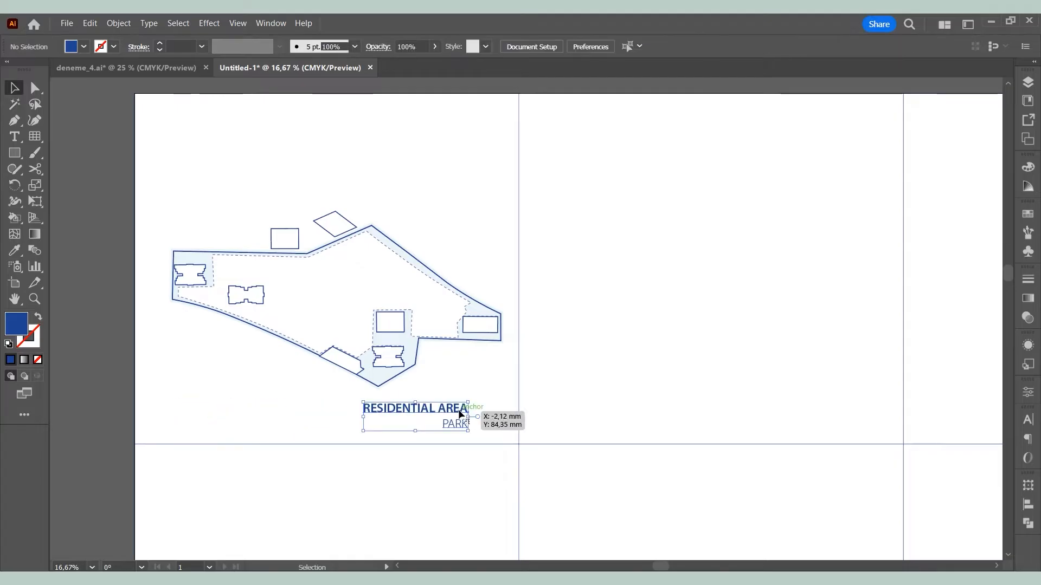
Apply the classic 3D Extrude & Bevel effect to the label with the Isometric Top position.
left_click(210, 23)
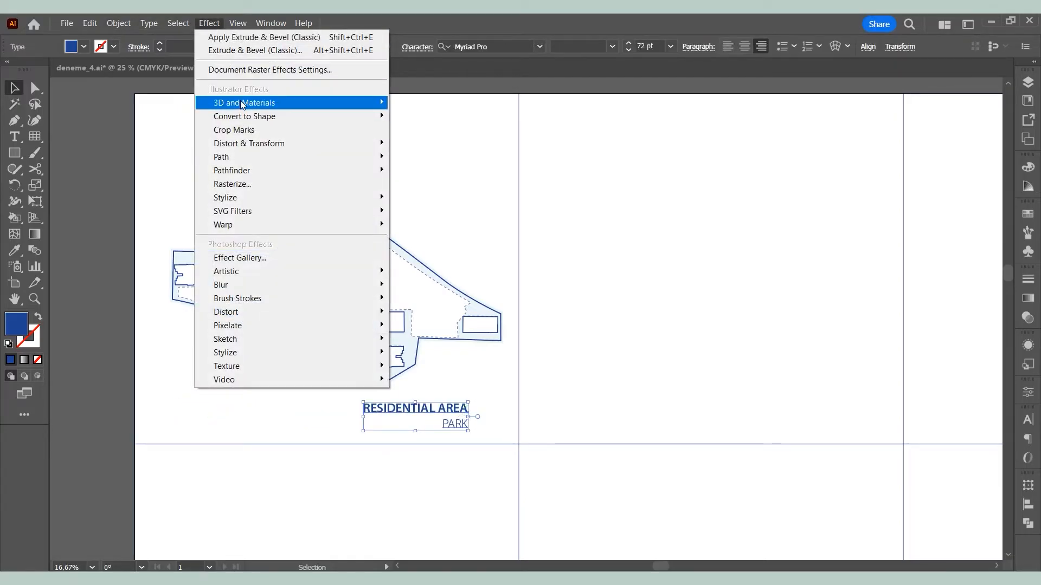
mouse_move(242, 104)
mouse_move(434, 168)
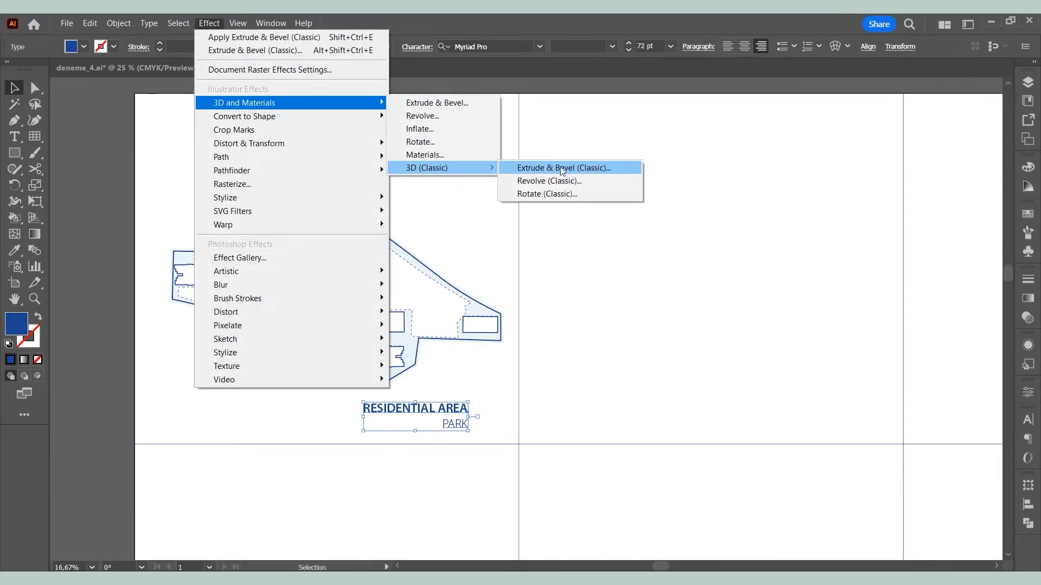
left_click(562, 169)
left_click(736, 270)
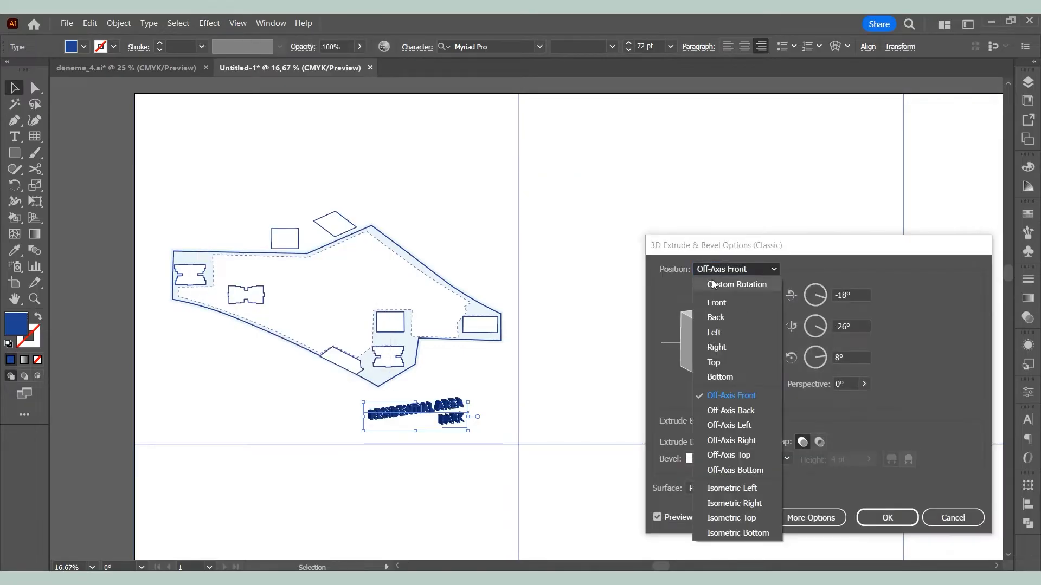
left_click(727, 548)
Reduce the label's extrude depth to 5 pt.
left_click(761, 441)
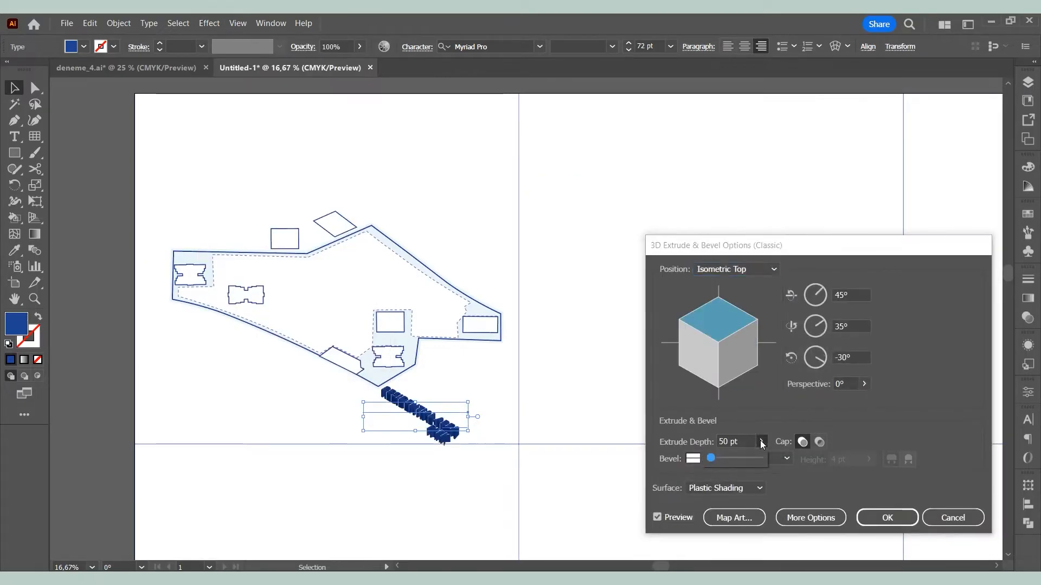
double_click(724, 441)
type("10")
left_click(852, 322)
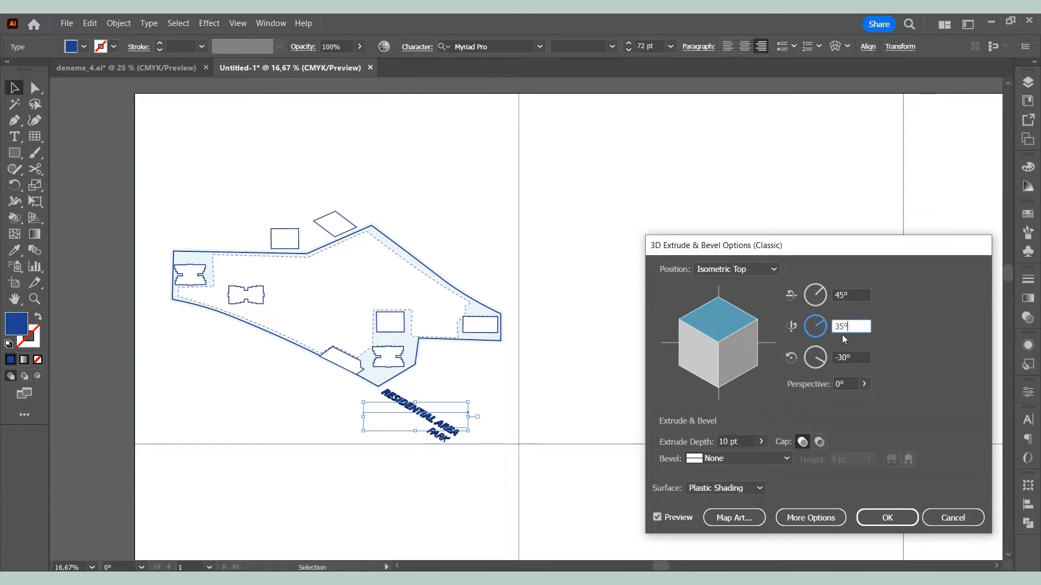
left_click_drag(729, 440, 717, 441)
type("5")
left_click(856, 354)
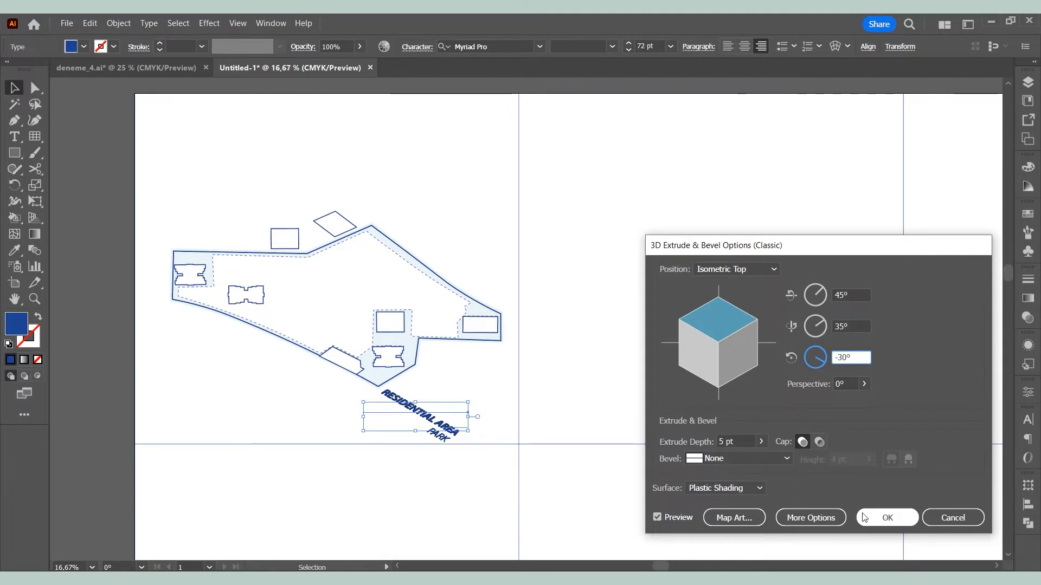
Set the surface of the label's 3D effect to No Shading.
left_click(752, 489)
left_click(731, 533)
left_click(726, 489)
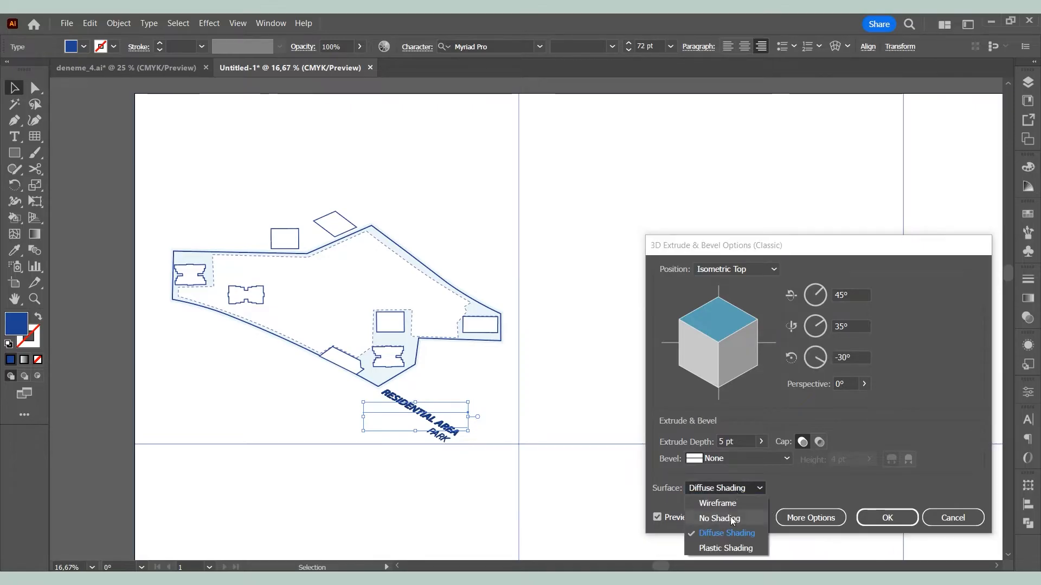
left_click(729, 519)
key("Escape")
Set the fill colour of the RESIDENTIAL AREA / PARK label to 6793cc and rotate the label 90°.
double_click(12, 328)
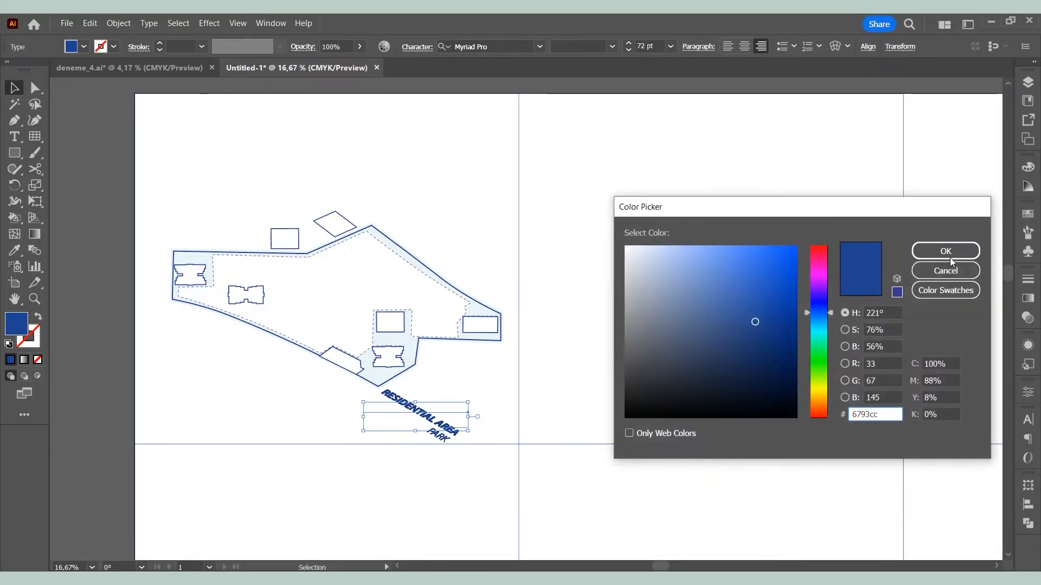
left_click(950, 258)
left_click_drag(476, 398, 417, 328)
Set the label's font size to 100 pt and move it up alongside the site's lower-right edge.
left_click(670, 46)
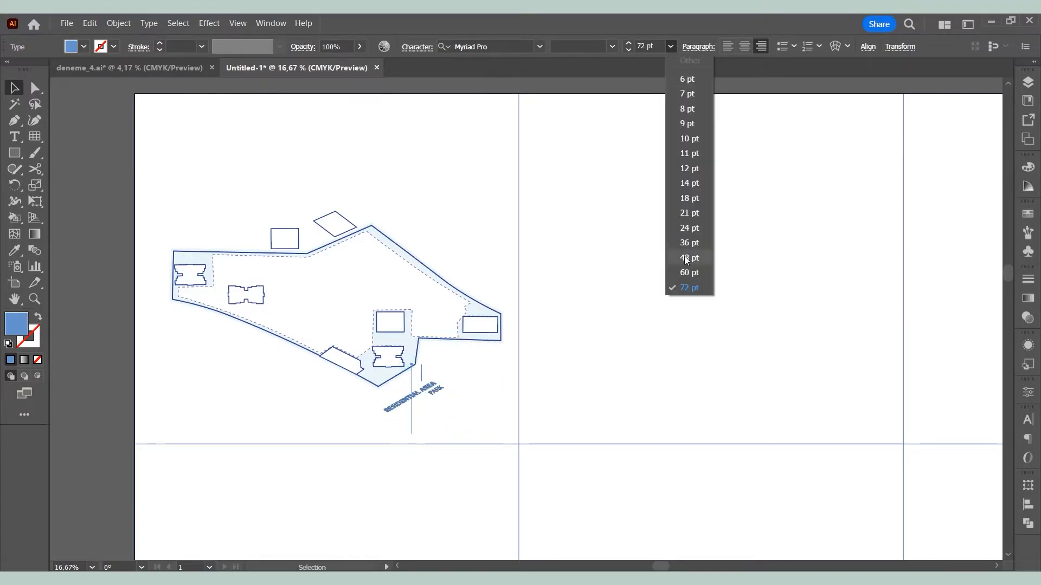
left_click(645, 47)
double_click(645, 47)
type("100")
key("Return")
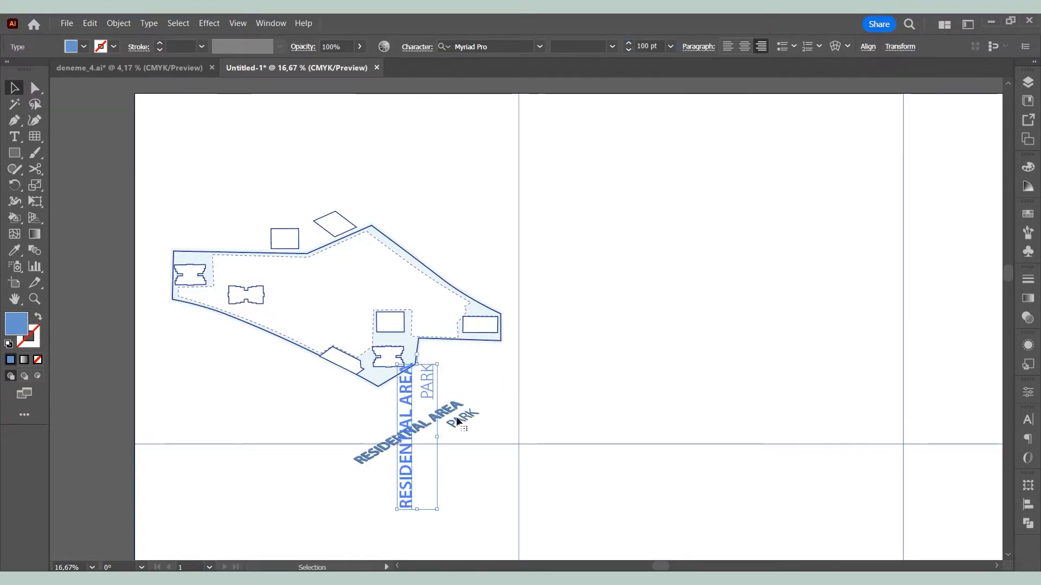
left_click_drag(457, 422, 569, 265)
left_click(504, 359)
Duplicate the labelled site diagram into the second grid cell of the top row.
scroll(323, 302, "down", 1)
left_click(630, 196)
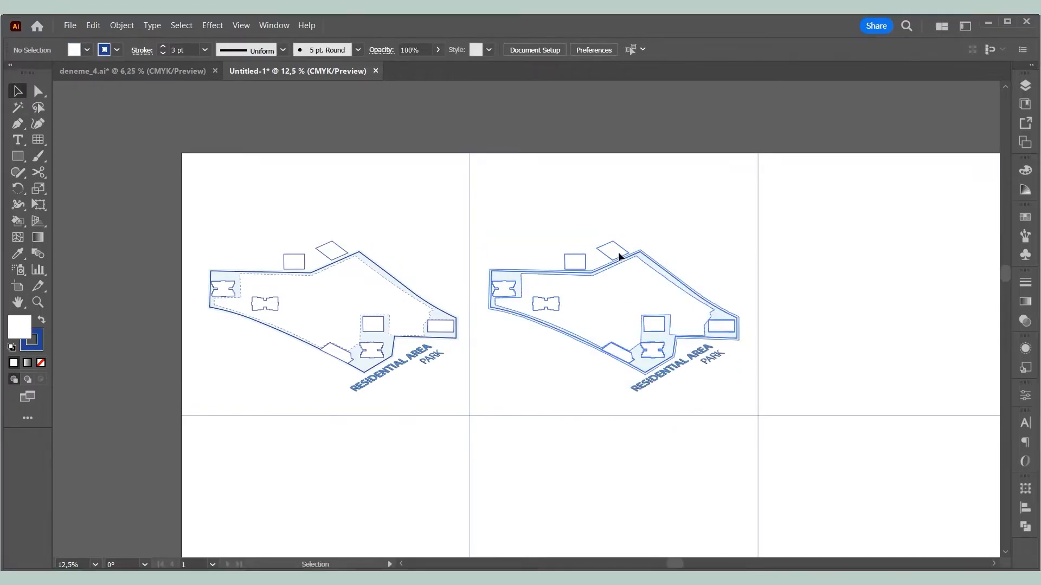
left_click(621, 253)
left_click(685, 260)
scroll(622, 285, "down", 1)
scroll(608, 285, "up", 2)
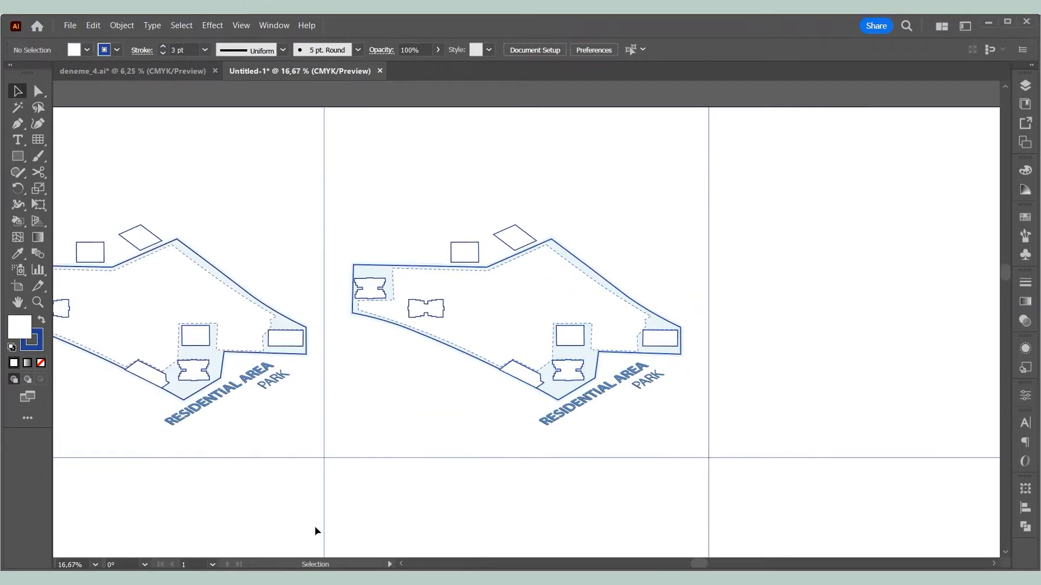
In the AutoCAD drawing, select the eight building footprints in and around the site boundary and copy them.
left_click(585, 404)
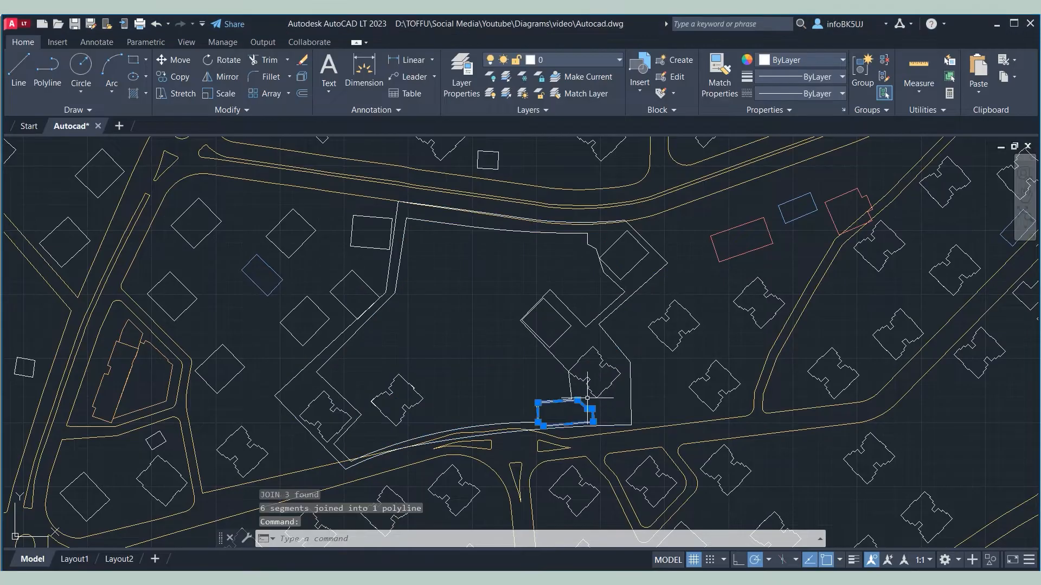
left_click(587, 382)
left_click(562, 334)
left_click(638, 264)
left_click(383, 248)
left_click(368, 285)
left_click(337, 400)
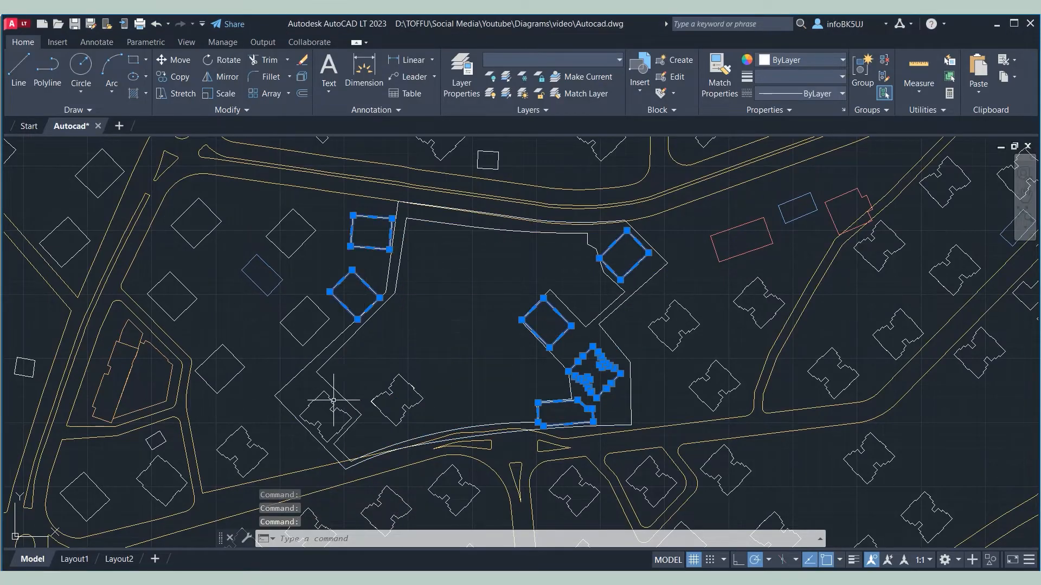
left_click(381, 388)
key("ctrl+c")
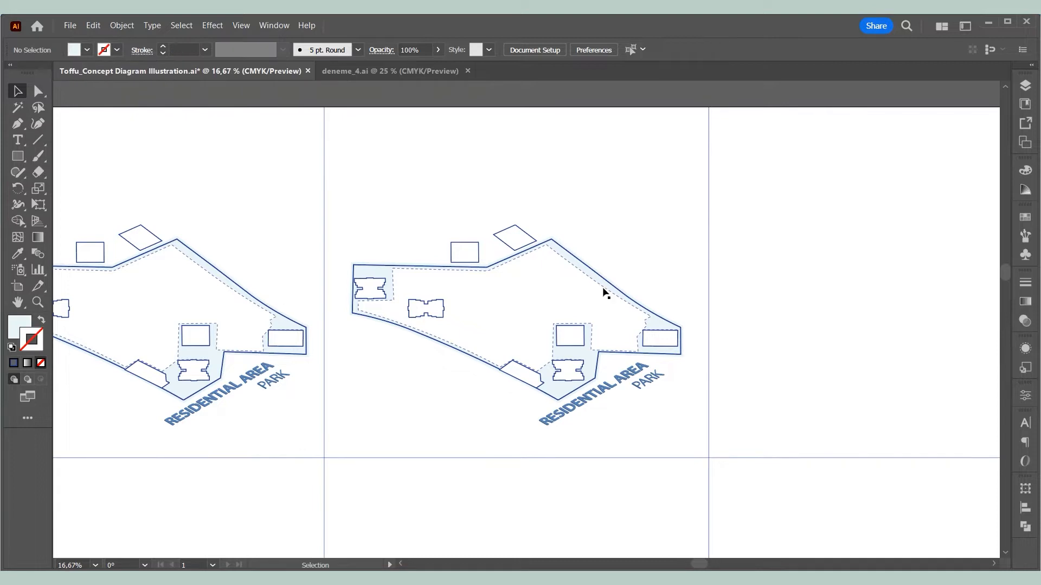
Paste the copied footprints into the Illustrator document and move them into the empty third grid cell.
key("ctrl+v")
left_click_drag(558, 297, 694, 202)
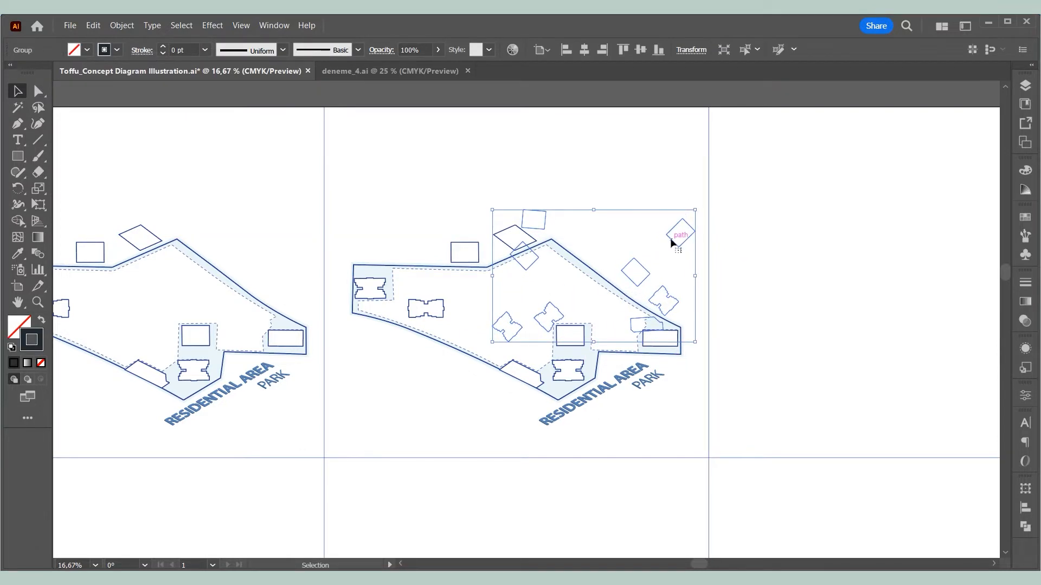
left_click_drag(671, 243, 898, 253)
Sample the label's blue fill onto the pasted footprints and scale the group up to nearly fill the cell's width.
key("i")
left_click(599, 361)
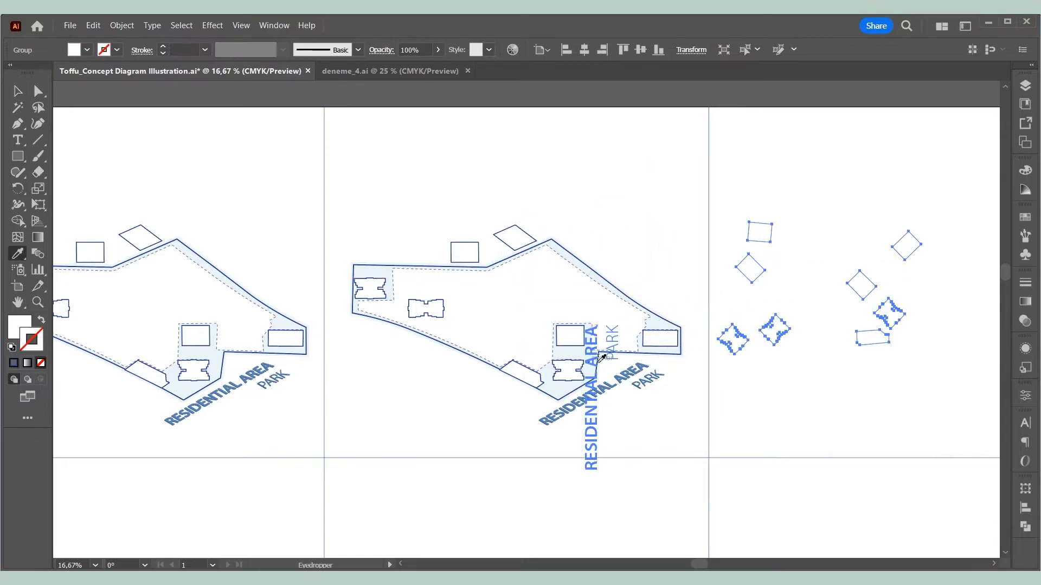
left_click(622, 371)
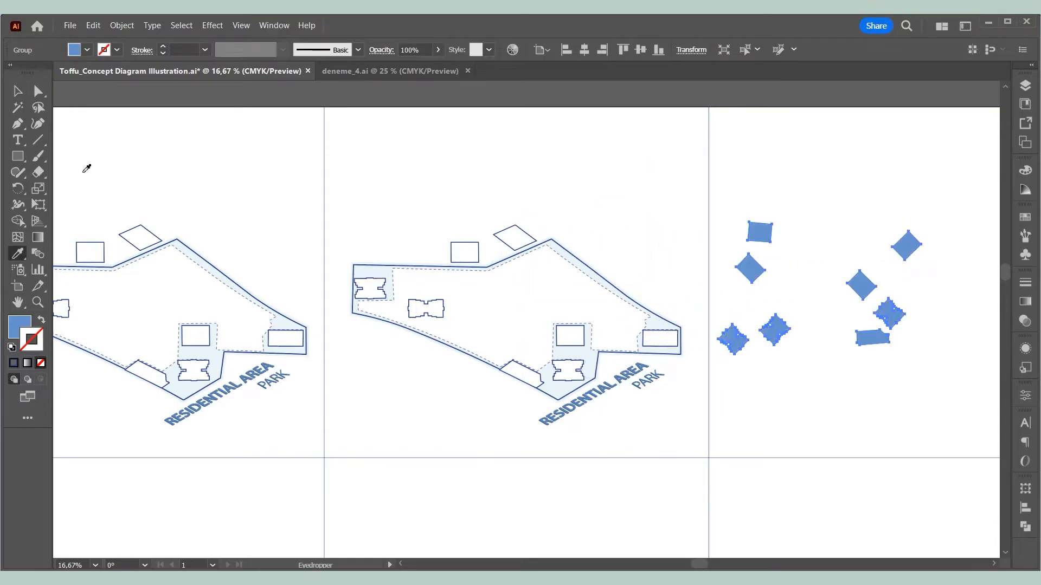
left_click(17, 91)
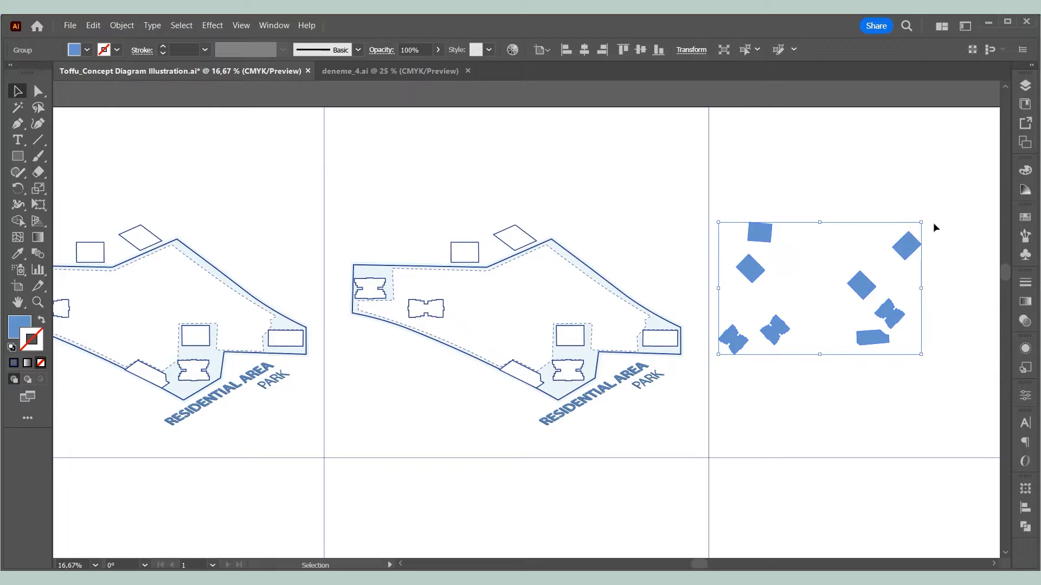
left_click_drag(920, 222, 965, 193)
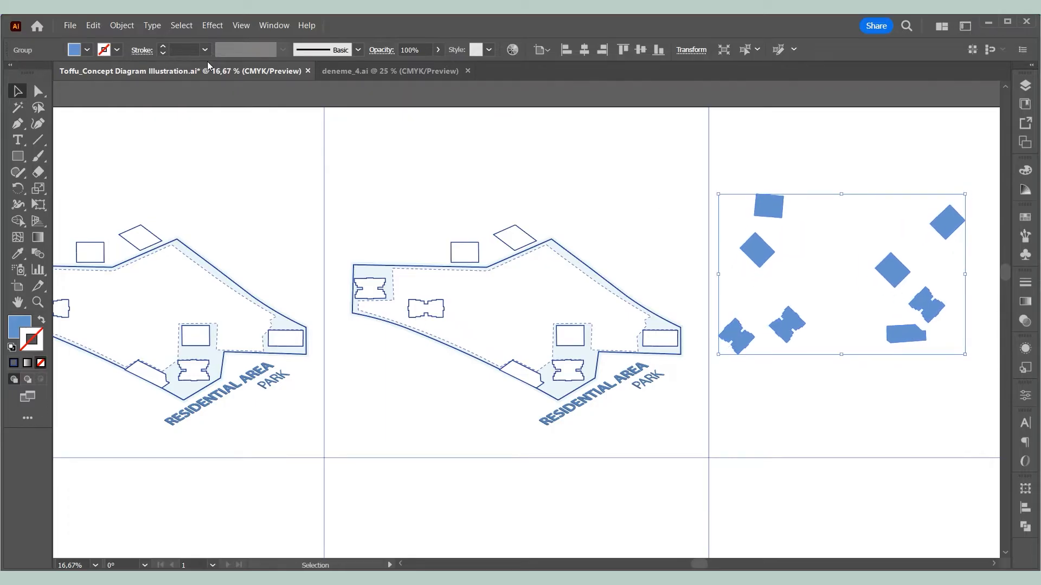
Apply the classic 3D Extrude & Bevel effect to the footprint group with the Isometric Top position.
left_click(213, 27)
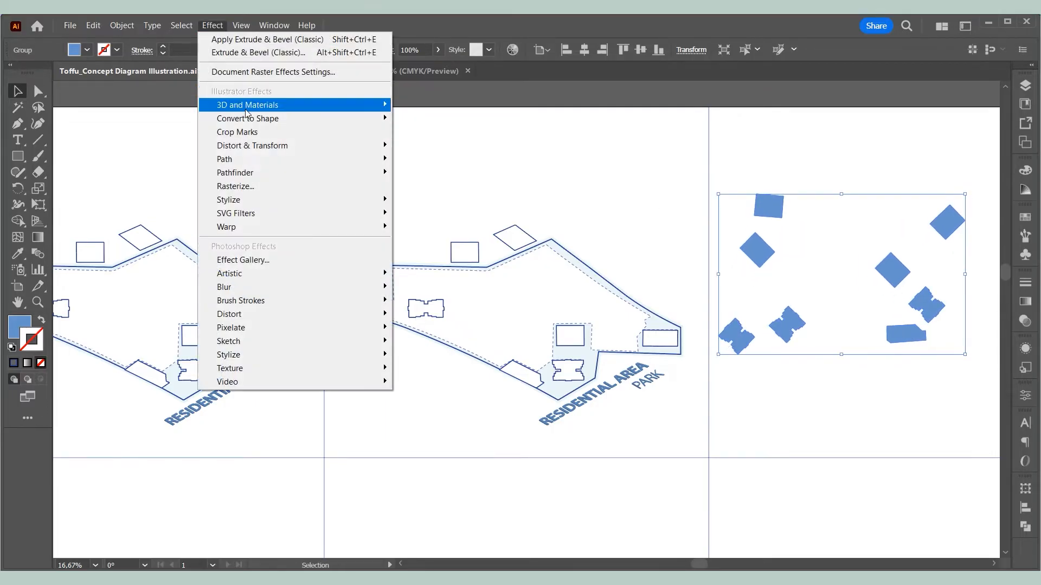
mouse_move(250, 105)
mouse_move(432, 175)
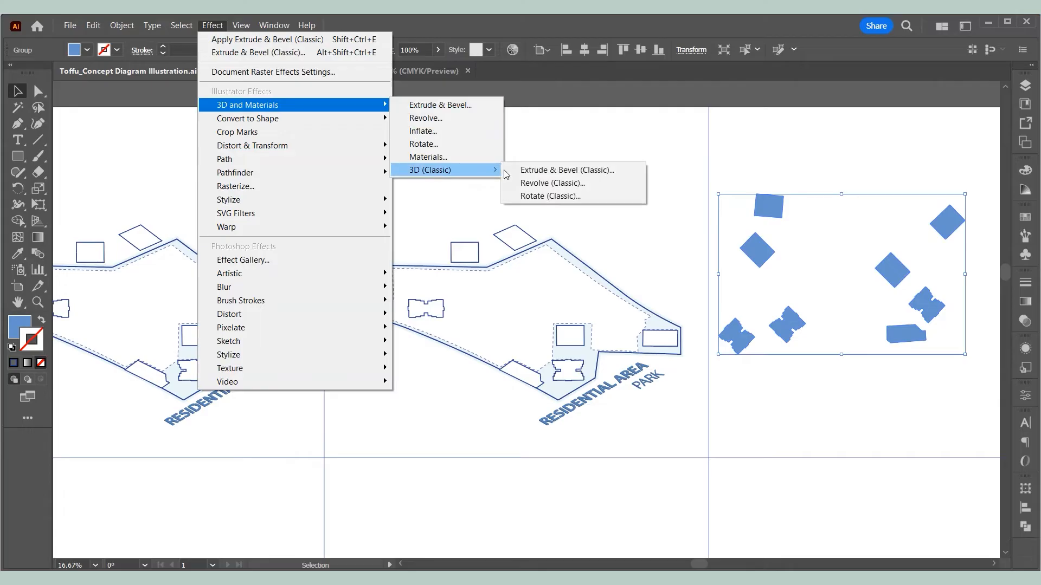
left_click(545, 170)
left_click(362, 243)
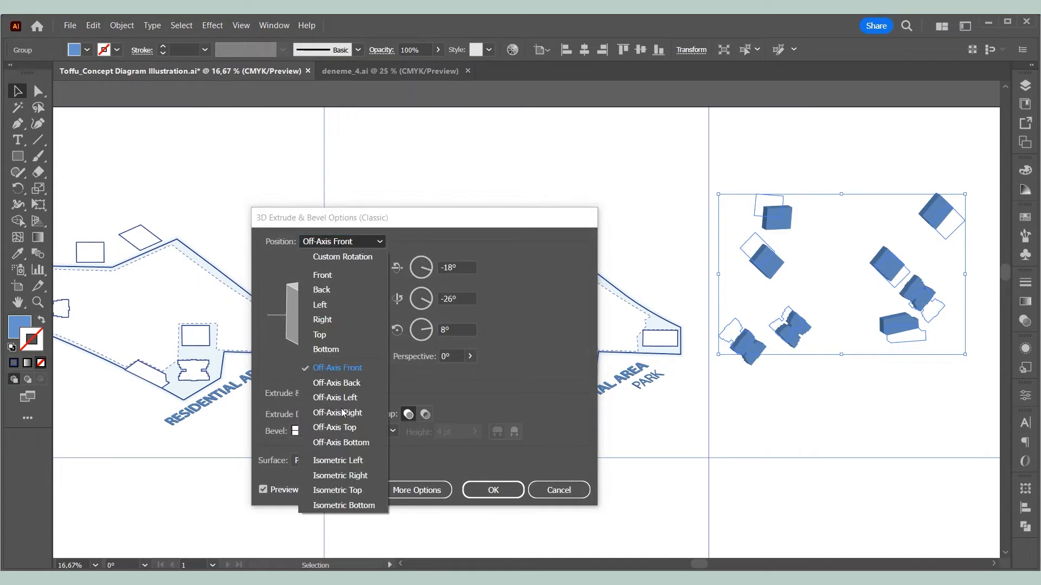
left_click(332, 489)
Set the extrude depth of the building group to 270 pt.
left_click(368, 414)
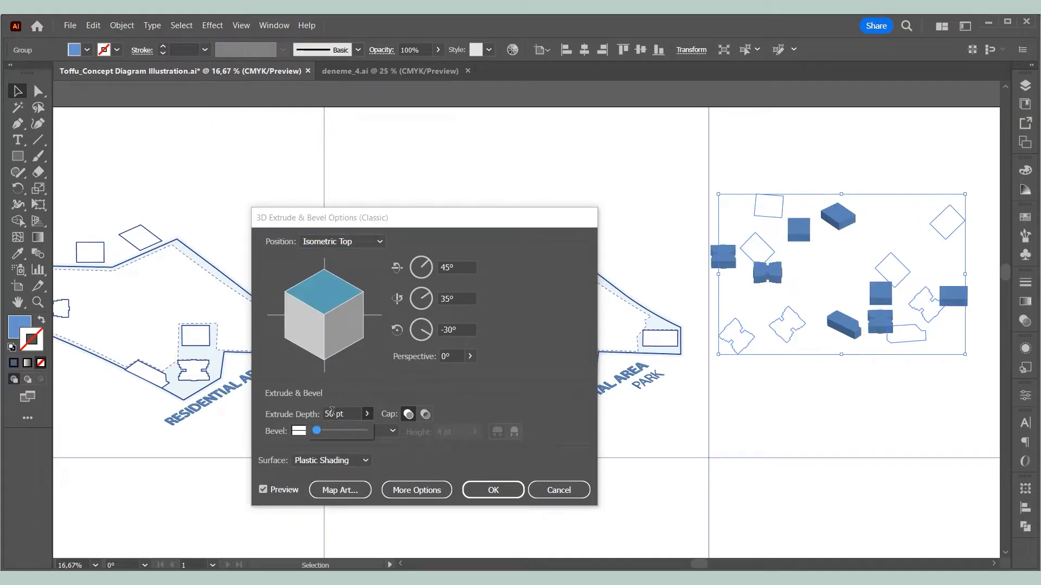
double_click(331, 414)
type("2")
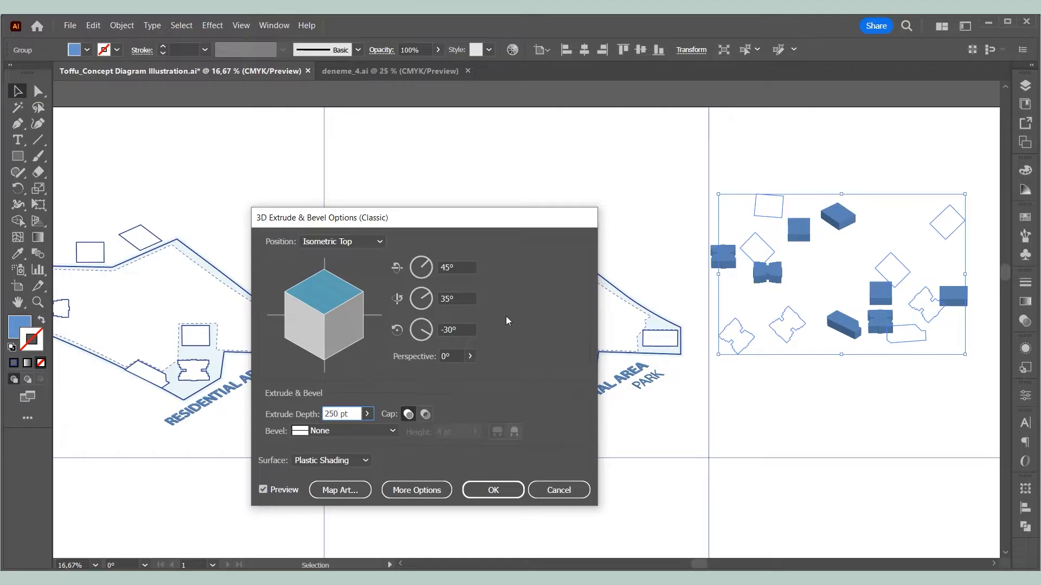
left_click(452, 328)
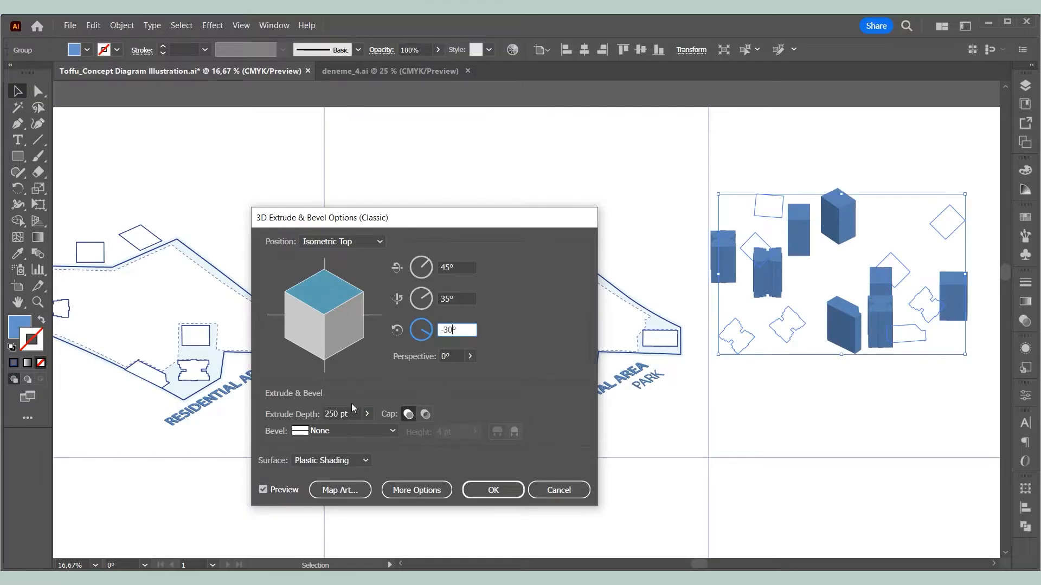
double_click(337, 410)
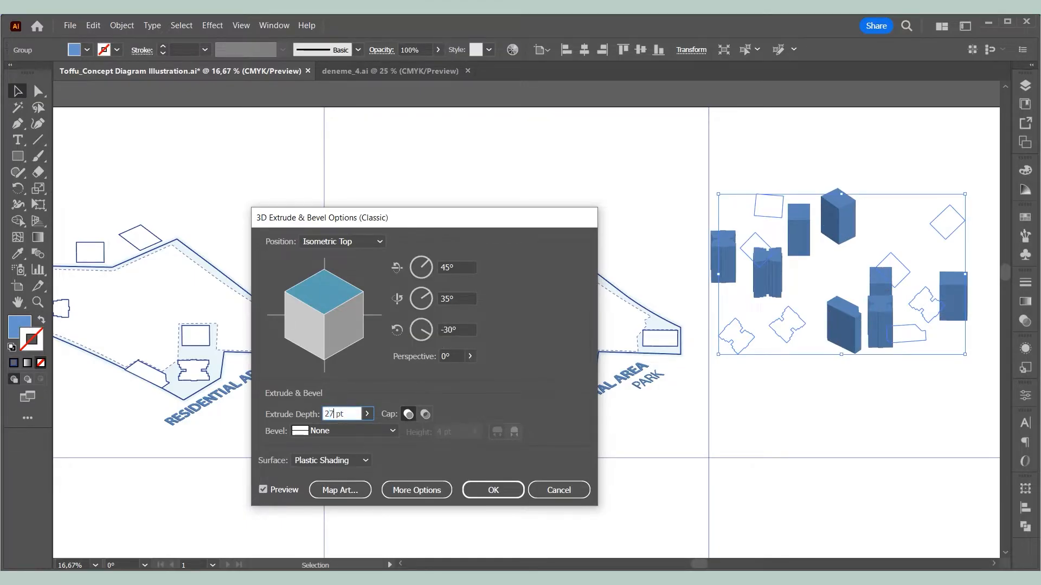
left_click(465, 330)
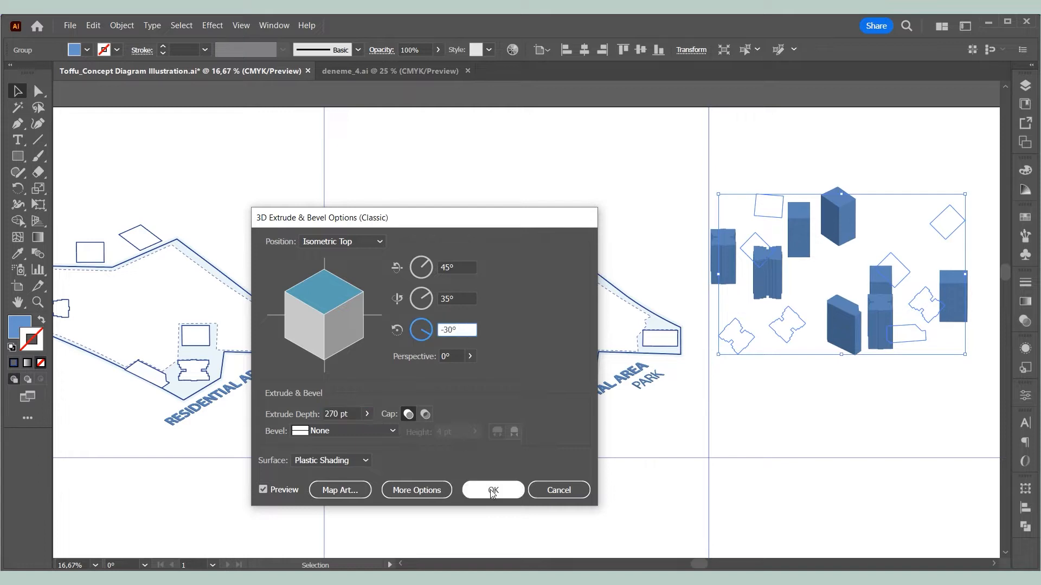
Set the surface of the buildings' 3D effect to Diffuse Shading and apply the effect.
left_click(355, 463)
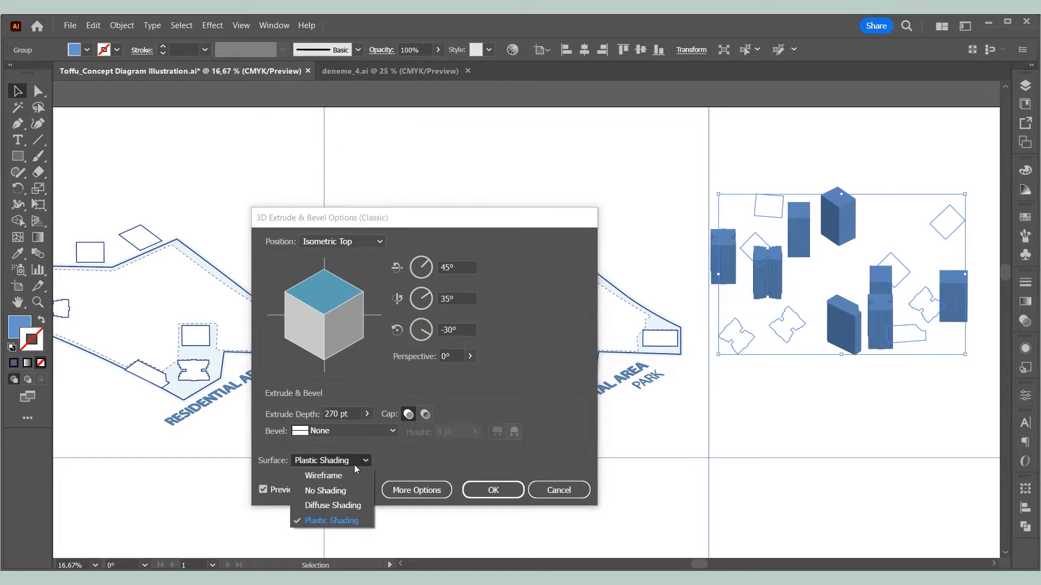
left_click(331, 505)
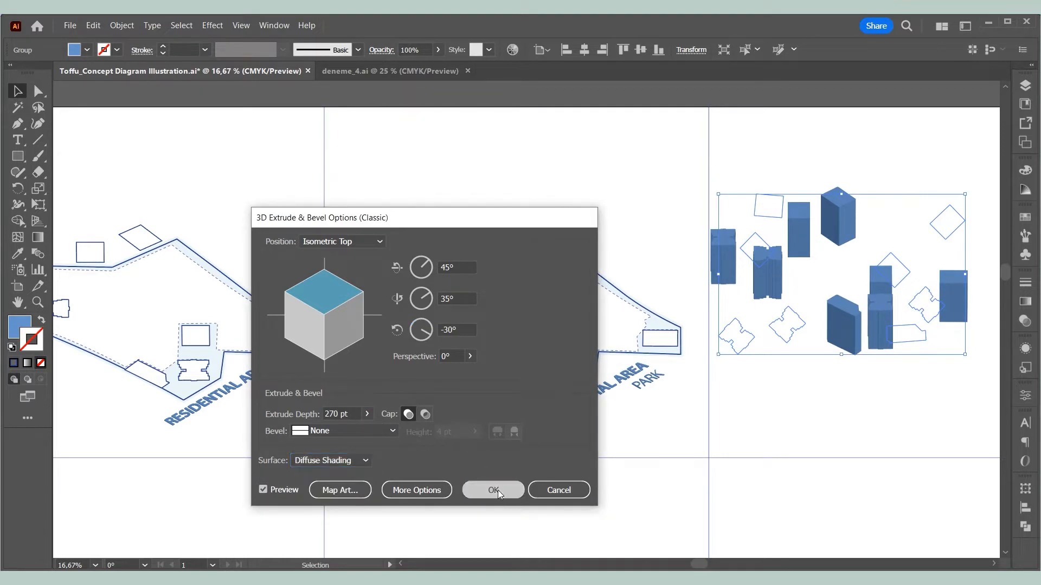
left_click(497, 491)
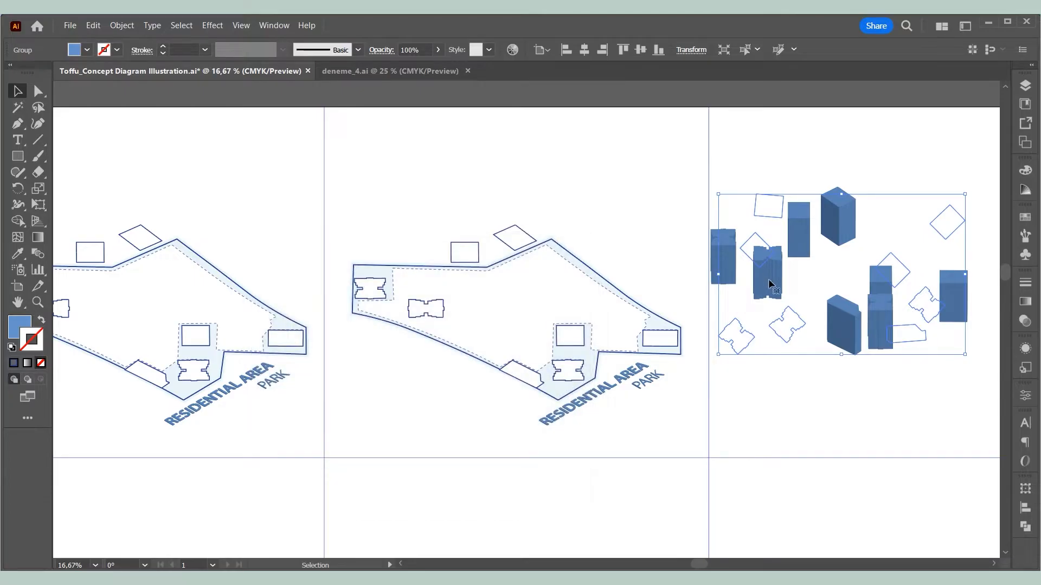
Move the extruded buildings onto the second site diagram and scale the group to match the building outlines on the plan.
left_click_drag(768, 280, 414, 281)
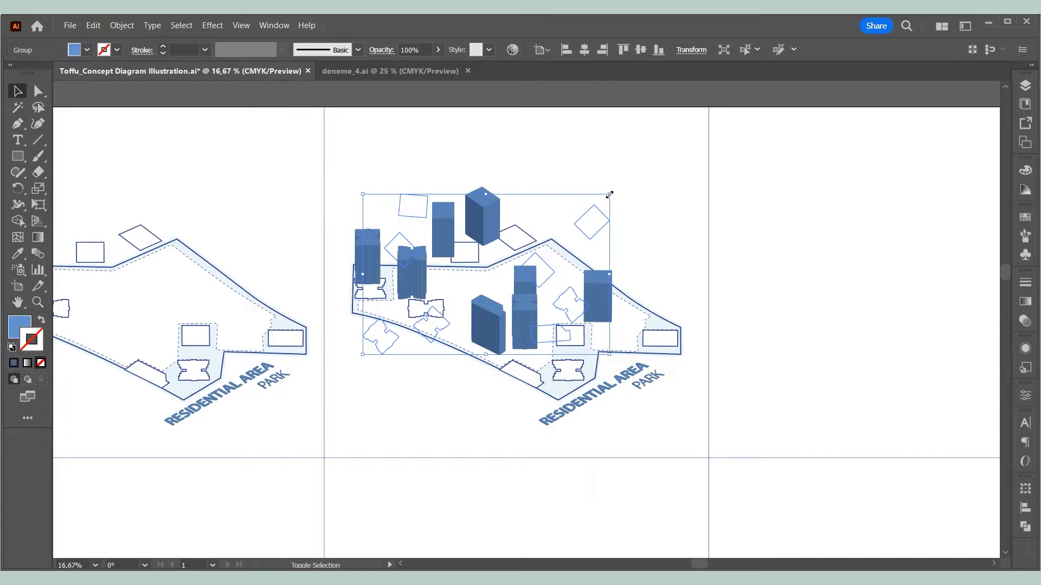
left_click_drag(609, 194, 695, 130)
left_click_drag(661, 264, 648, 259)
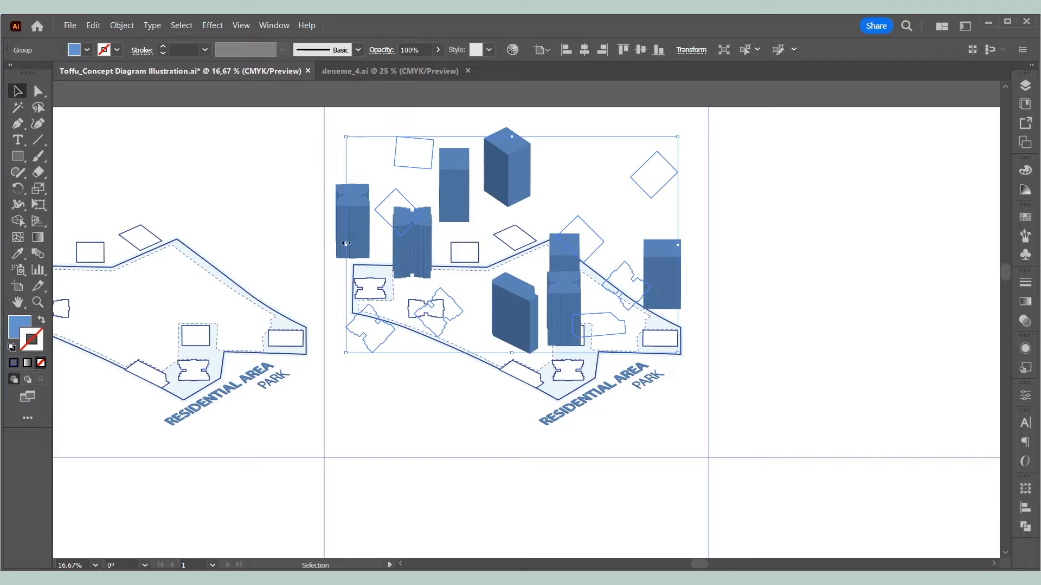
left_click_drag(346, 243, 366, 243)
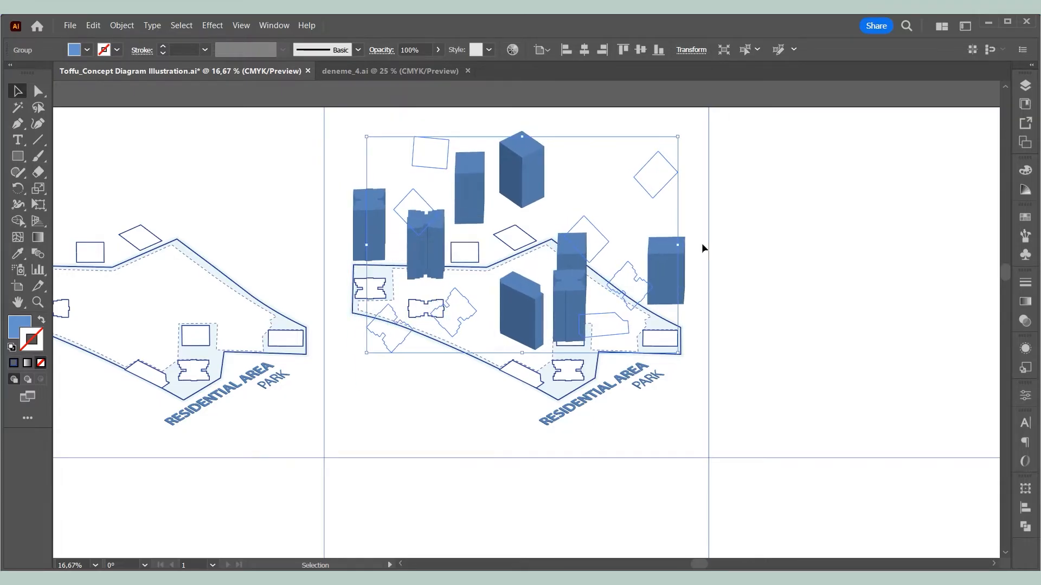
left_click_drag(680, 245, 668, 289)
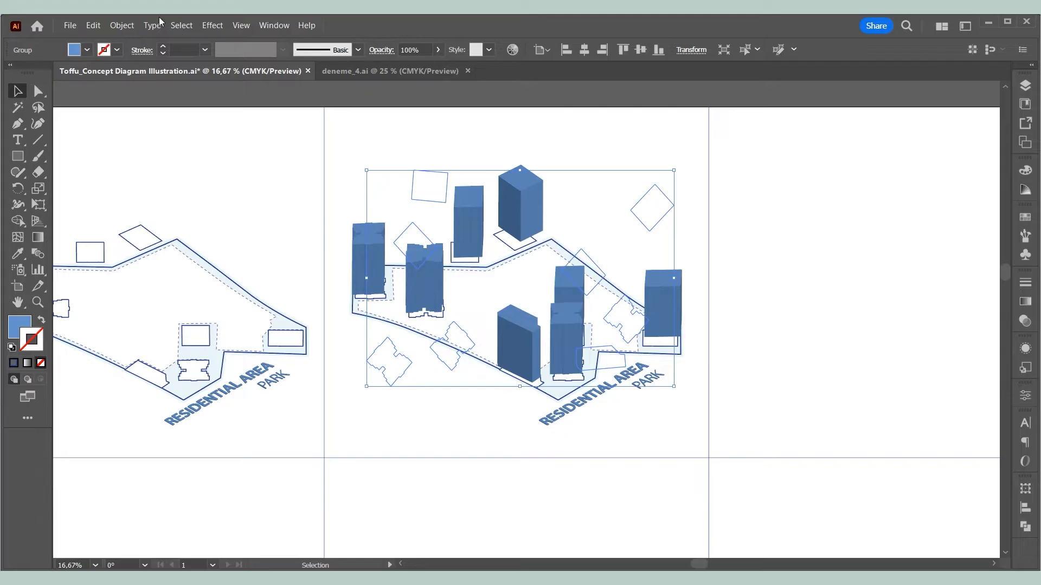
Expand the appearance of the extruded buildings and give them the white fill and blue outline of the plan's footprints.
left_click(122, 26)
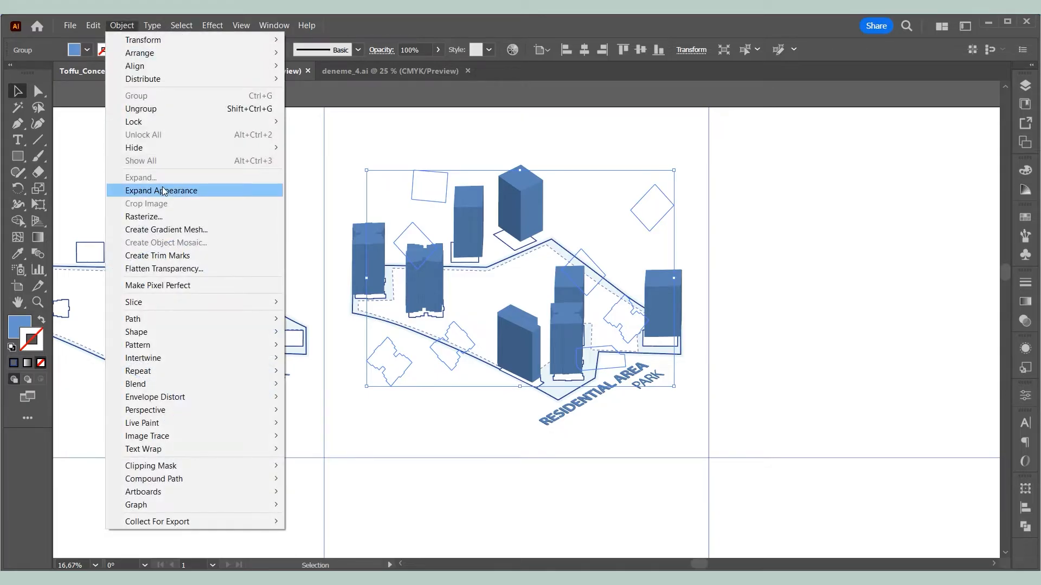
left_click(162, 191)
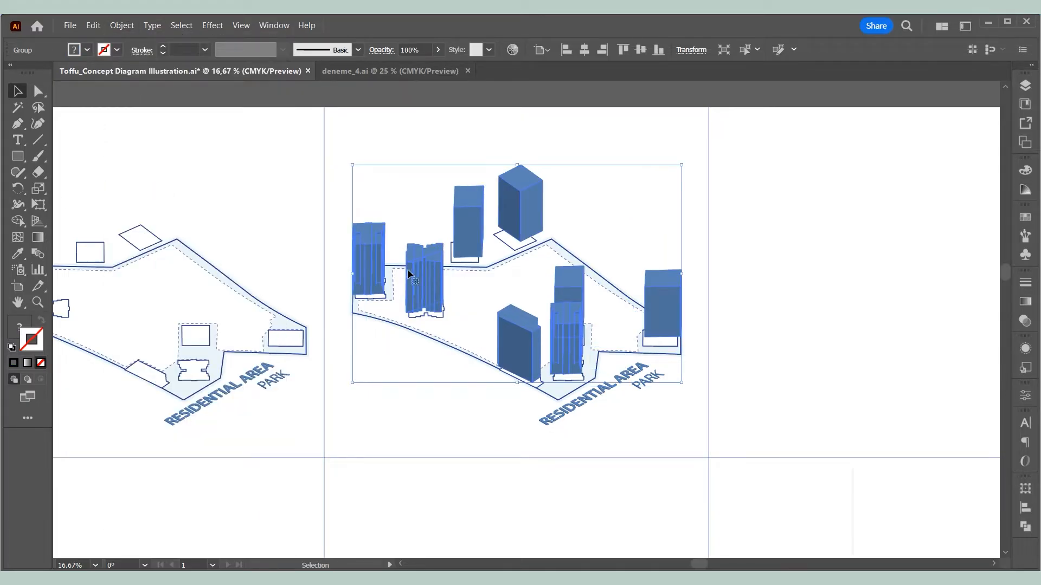
key("i")
left_click(513, 239)
key("v")
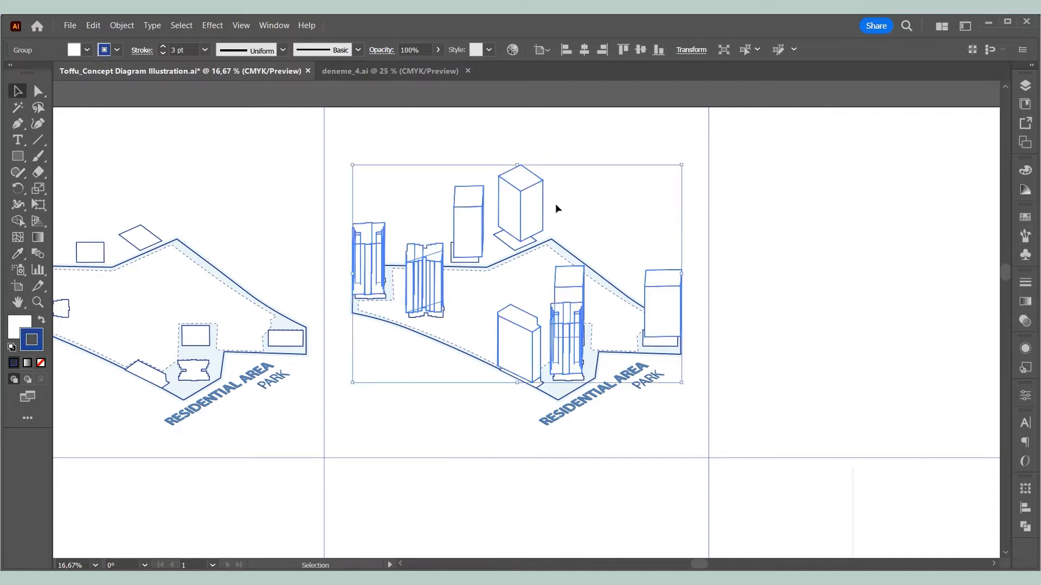
Set the stroke weight of the building group to 2 pt.
left_click(205, 51)
left_click(220, 125)
left_click(434, 164)
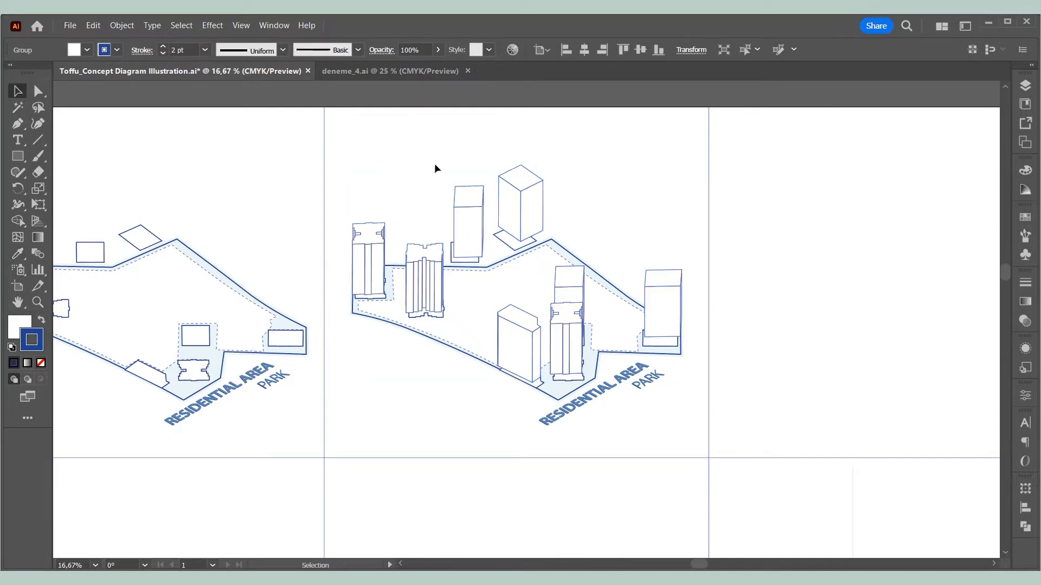
Isolate the building group and move the individual blocks so their bases sit on the matching footprints.
double_click(369, 265)
left_click(384, 265)
left_click_drag(375, 276, 434, 298)
left_click_drag(473, 228, 521, 217)
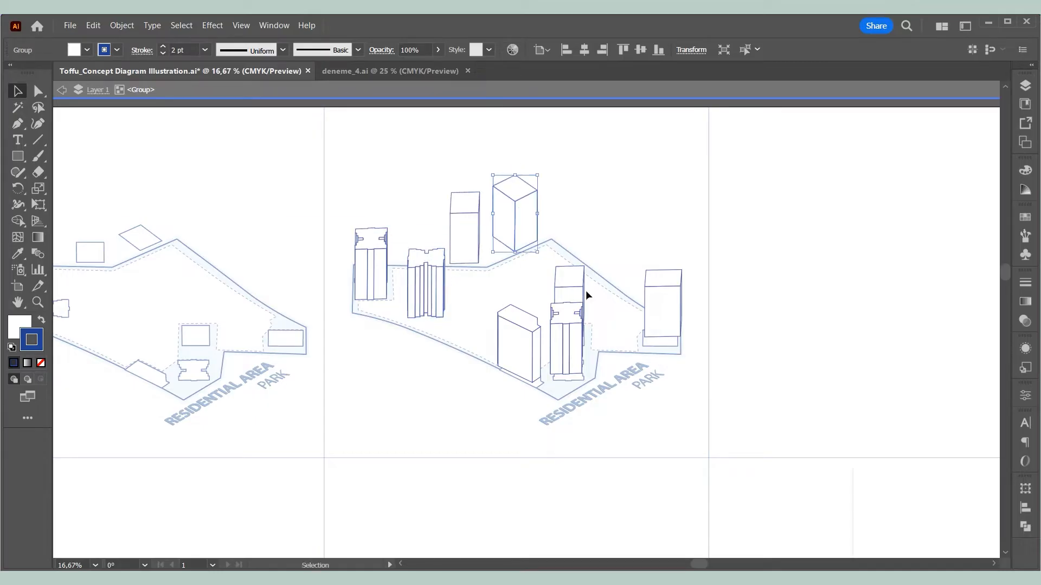
left_click_drag(533, 366, 575, 358)
left_click_drag(662, 325, 660, 336)
Nudge the building at the site's lower boundary slightly to the right onto its footprint.
left_click(522, 368)
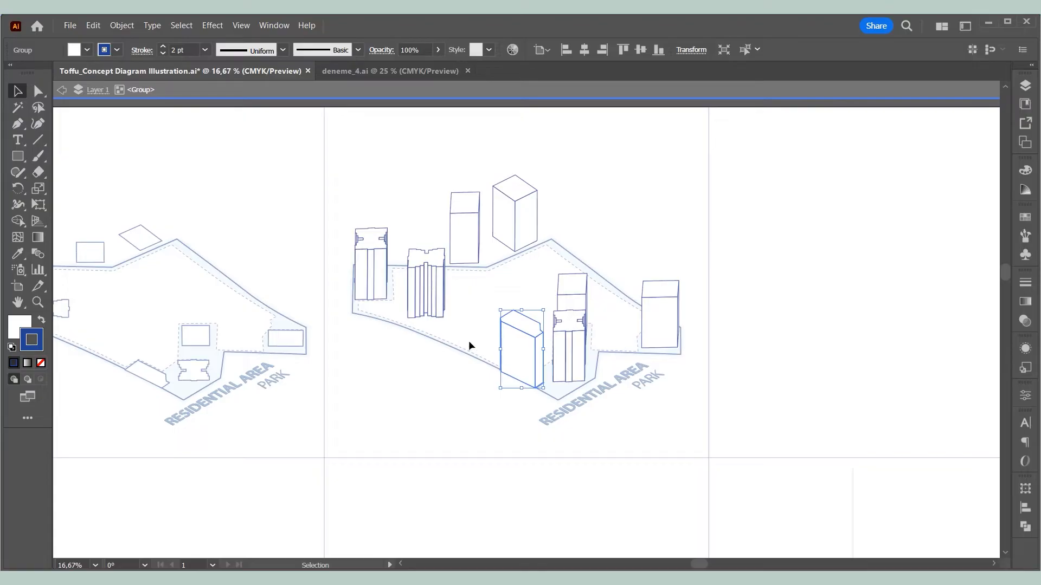
key("Right")
key("Right")
key("Right")
key("Right")
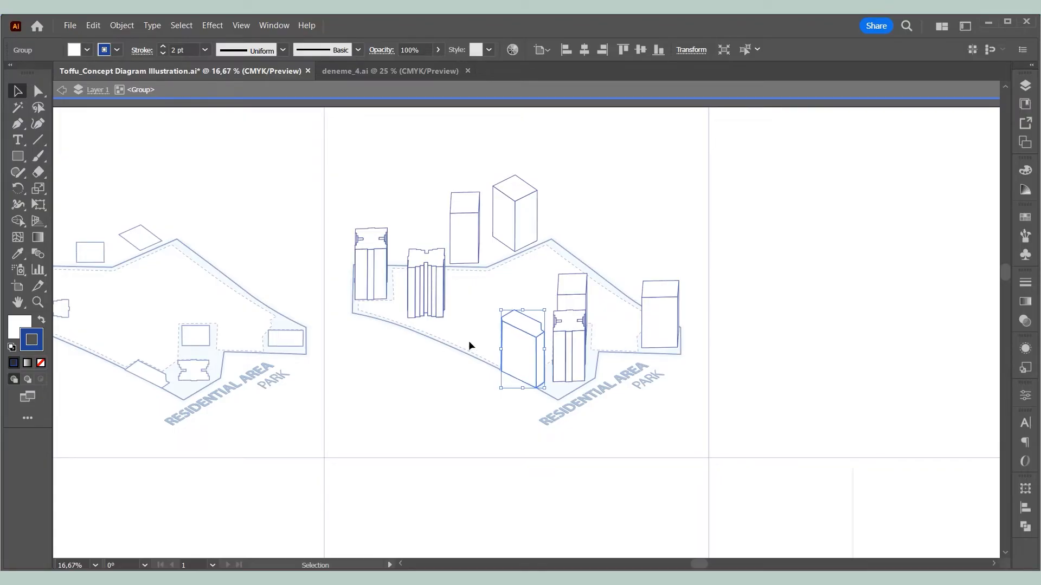
Shorten the building on the site's lower boundary by moving its top anchor points straight down about 69 mm.
double_click(521, 320)
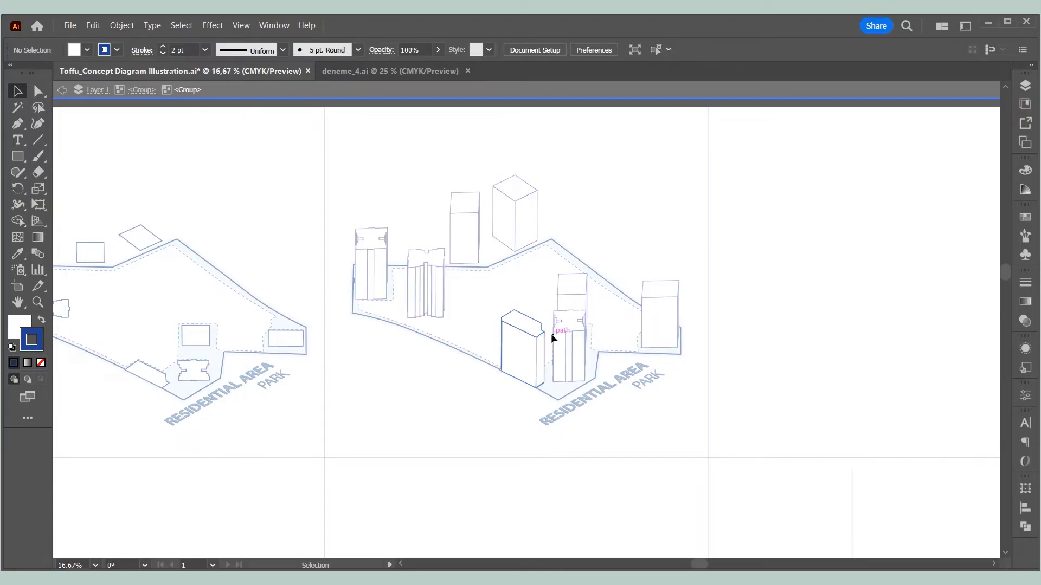
scroll(552, 334, "up", 3)
key("a")
left_click_drag(541, 376, 357, 223)
left_click_drag(507, 344, 504, 448)
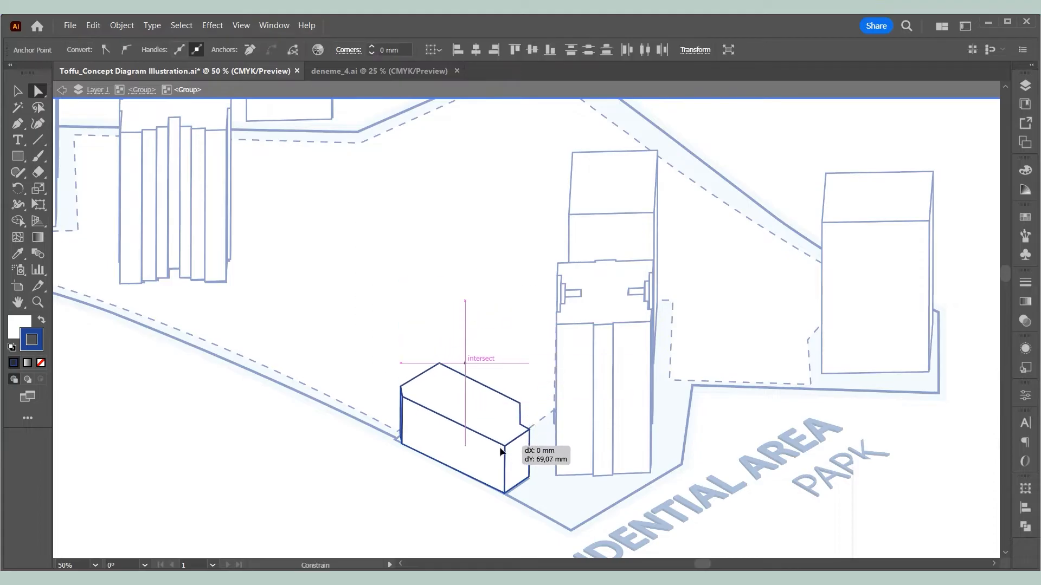
scroll(507, 411, "down", 3)
left_click(16, 92)
double_click(619, 206)
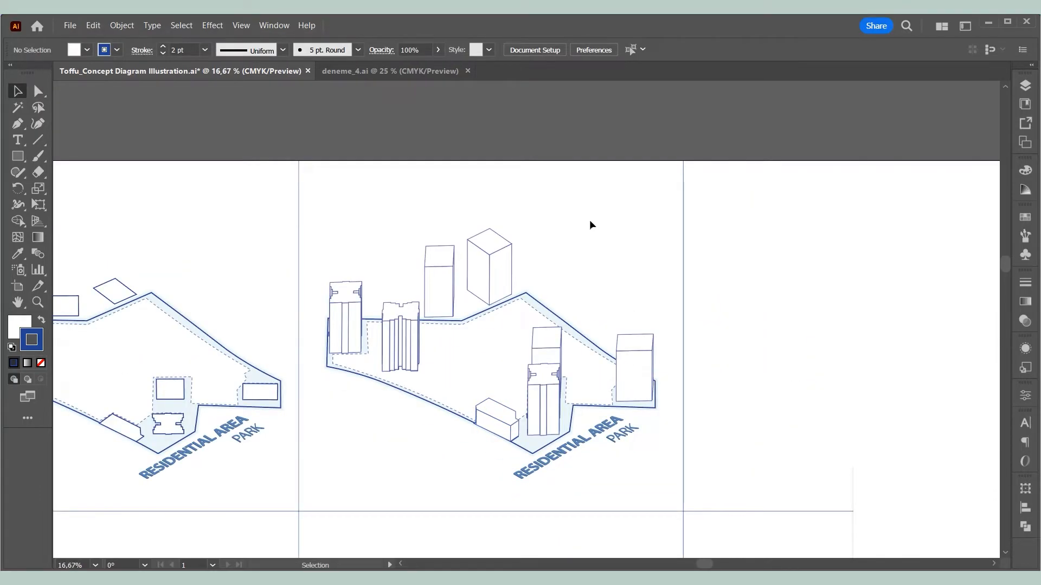
Isolate the ground group and delete the solid-outlined footprints hidden beneath the extruded buildings.
left_click(524, 416)
double_click(525, 416)
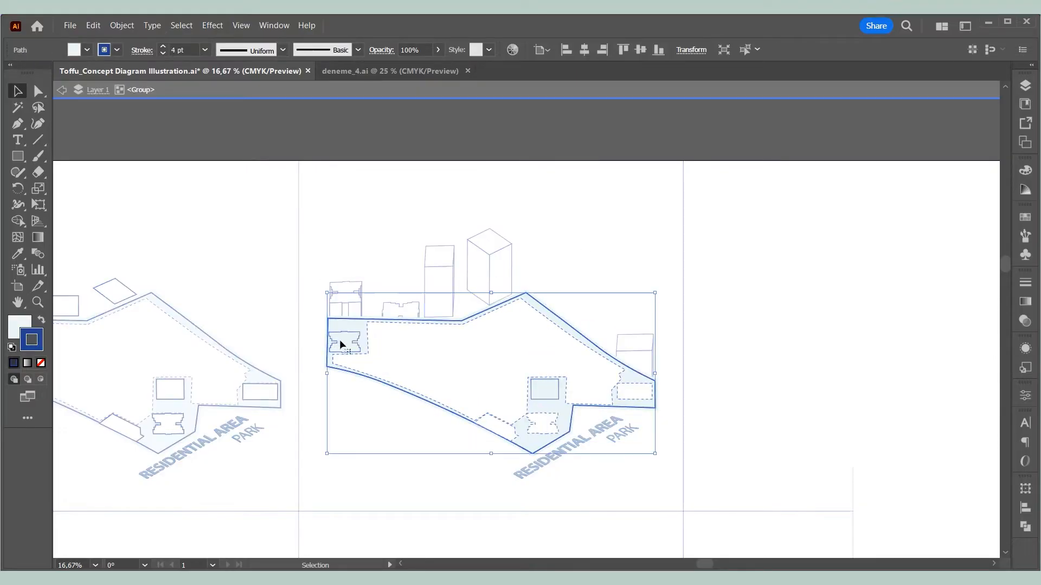
left_click(554, 391)
left_click(558, 392)
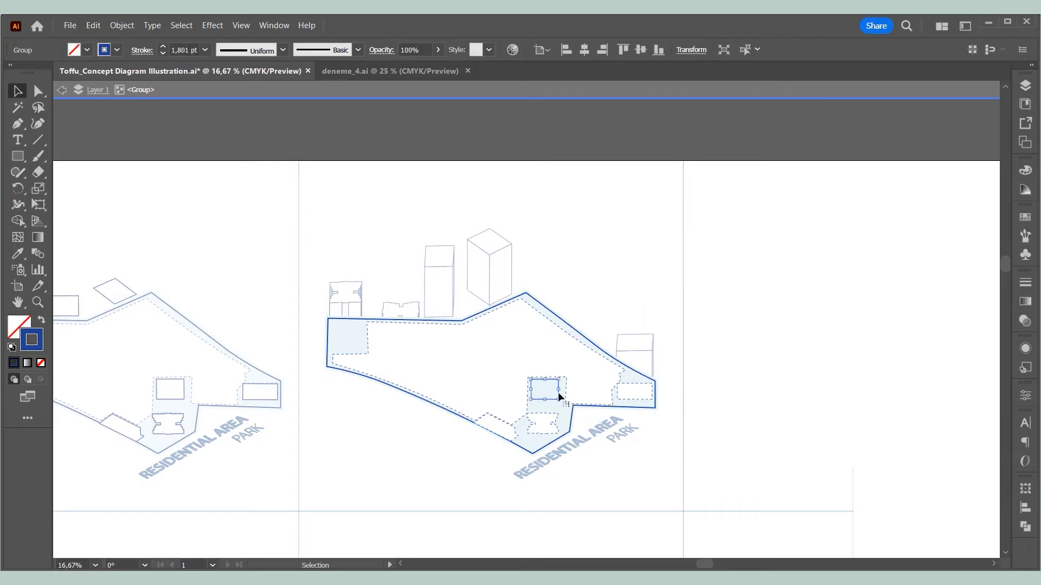
key("Delete")
left_click(556, 409)
double_click(623, 327)
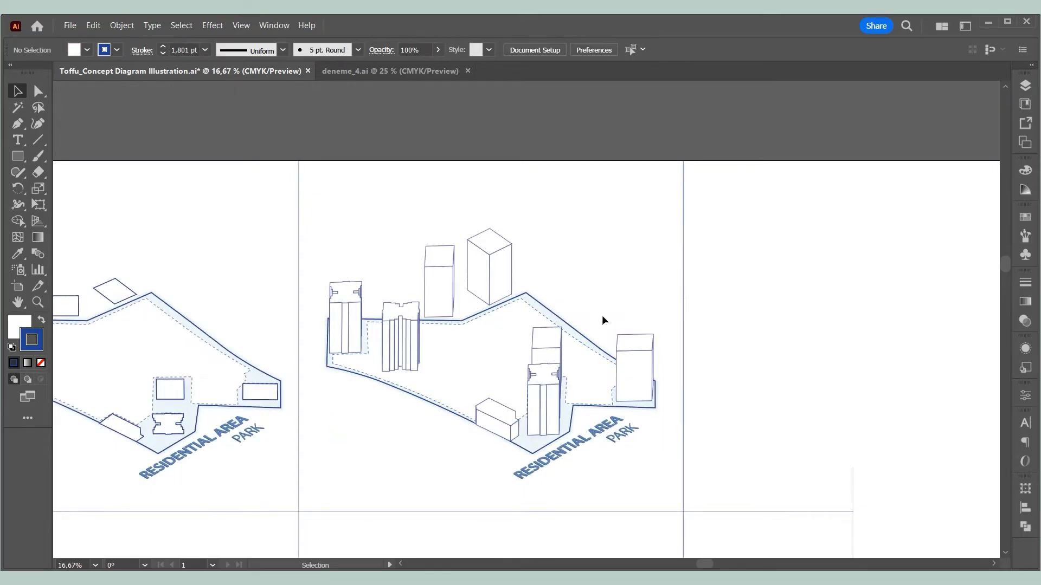
key("shift+grave")
left_click(327, 366)
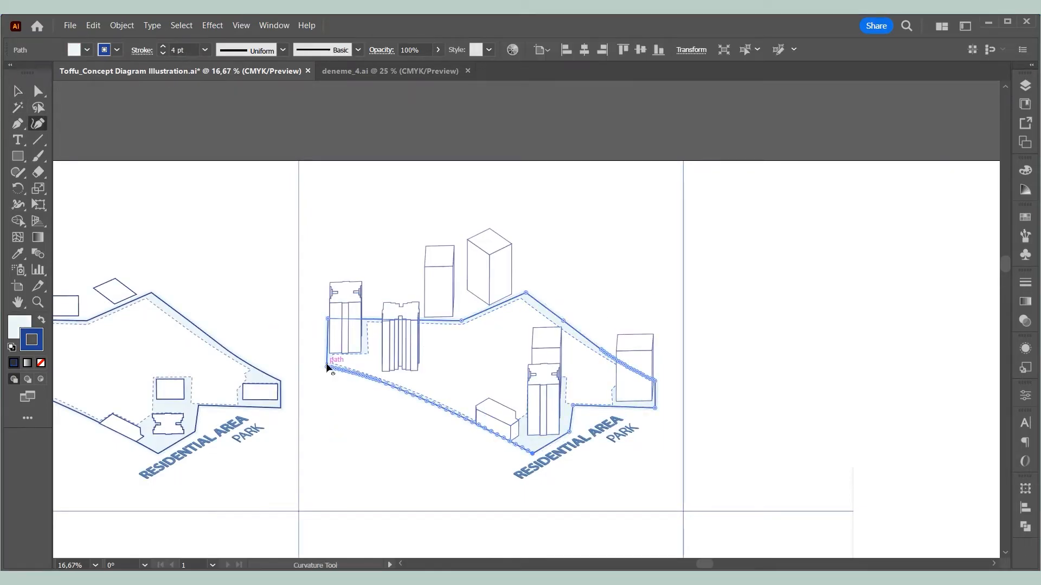
left_click(17, 93)
left_click(521, 281)
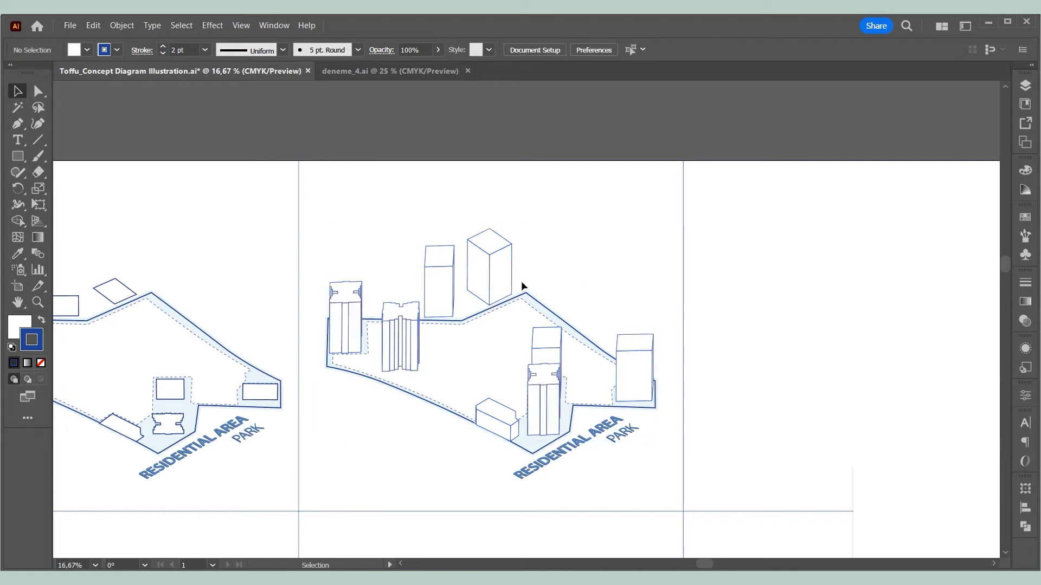
double_click(500, 276)
left_click(522, 275)
left_click(512, 270)
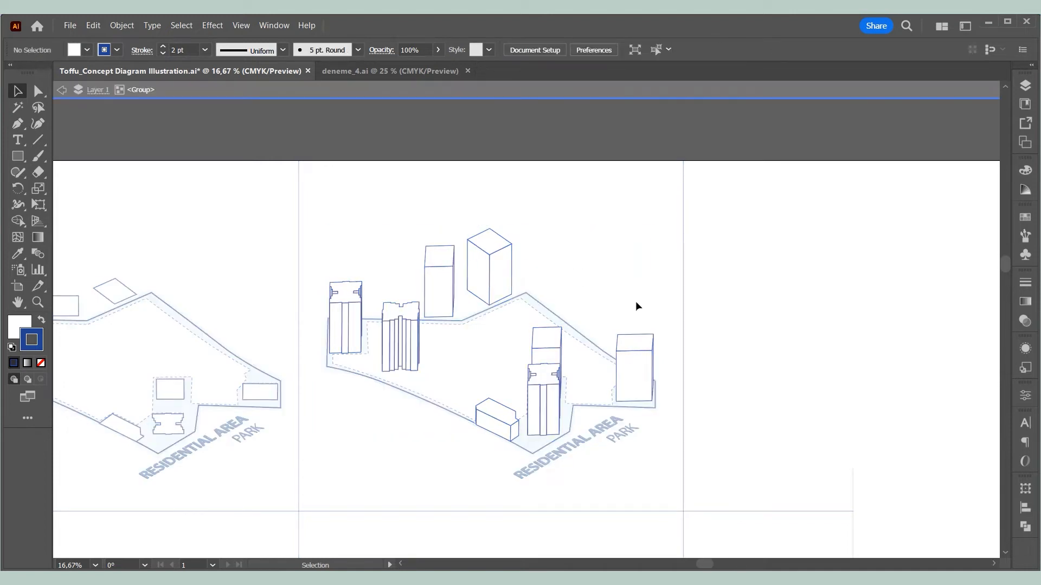
double_click(636, 303)
Select the extruded building group and check the Basic Graphics_Textures pattern library, leaving it unapplied.
left_click(649, 375)
left_click(1025, 170)
left_click(1025, 218)
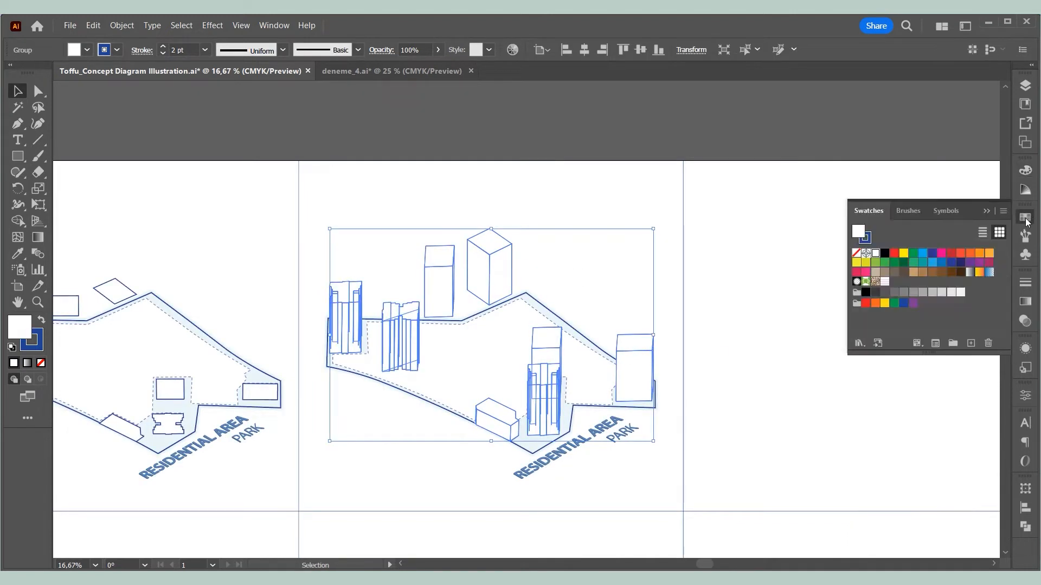
left_click(860, 343)
left_click(856, 327)
left_click(271, 22)
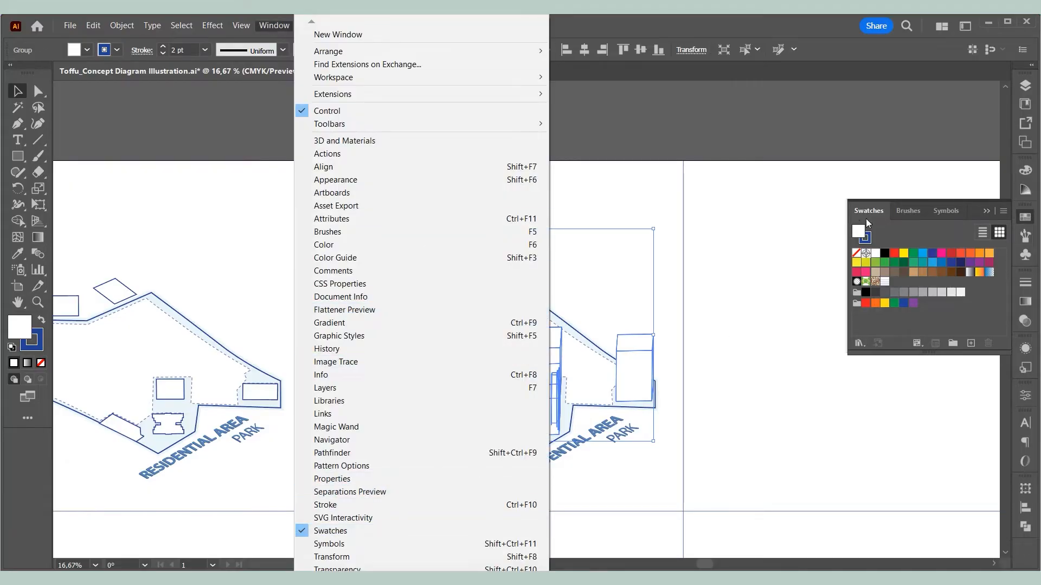
left_click(868, 325)
left_click(860, 344)
mouse_move(919, 222)
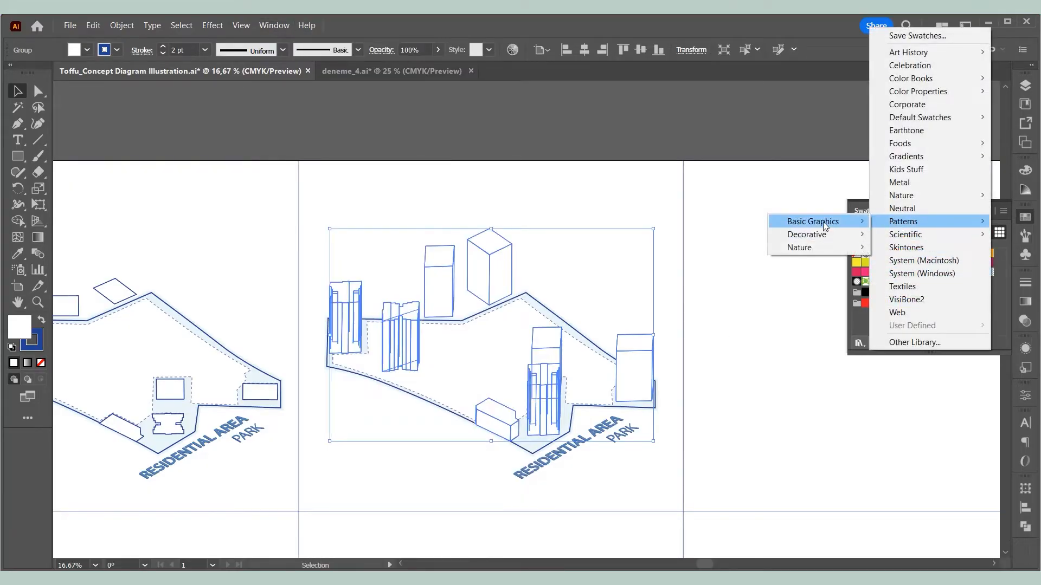
mouse_move(813, 221)
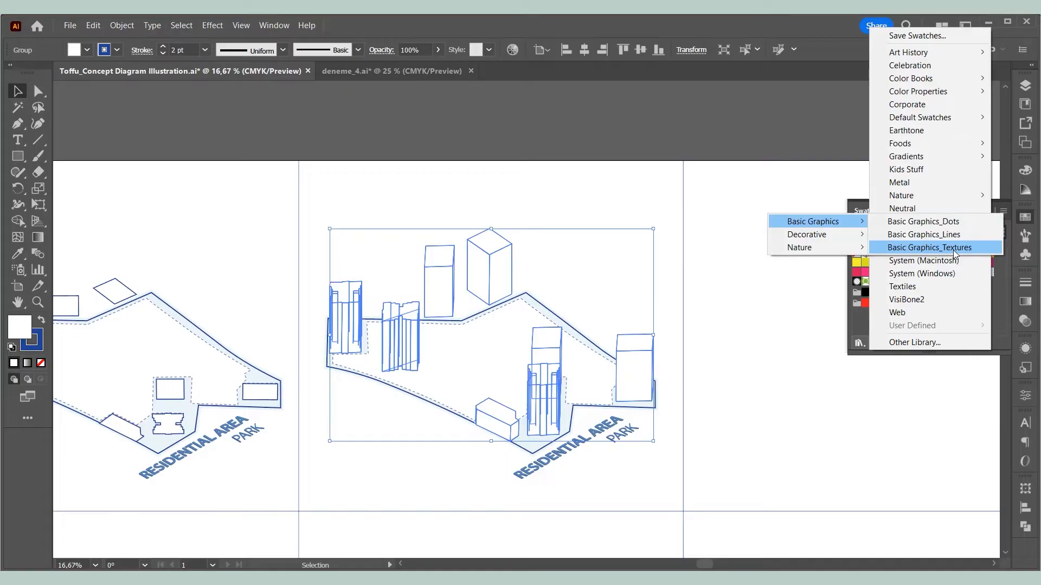
left_click(954, 253)
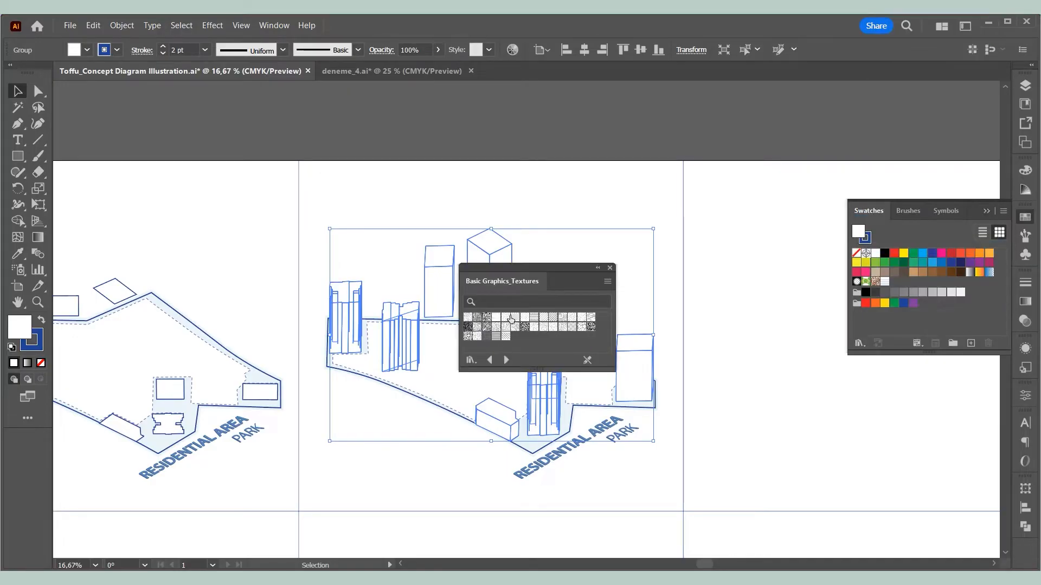
left_click(611, 268)
Fill the building group with the 10 lpi 10% horizontal line pattern from the Basic Graphics_Lines library.
left_click(860, 342)
mouse_move(921, 221)
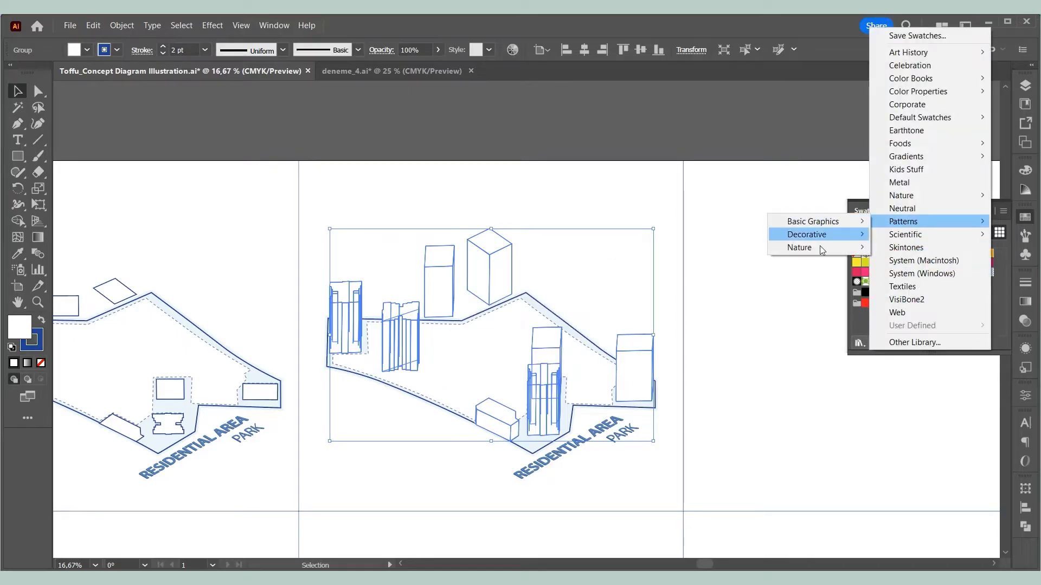
mouse_move(818, 222)
left_click(932, 238)
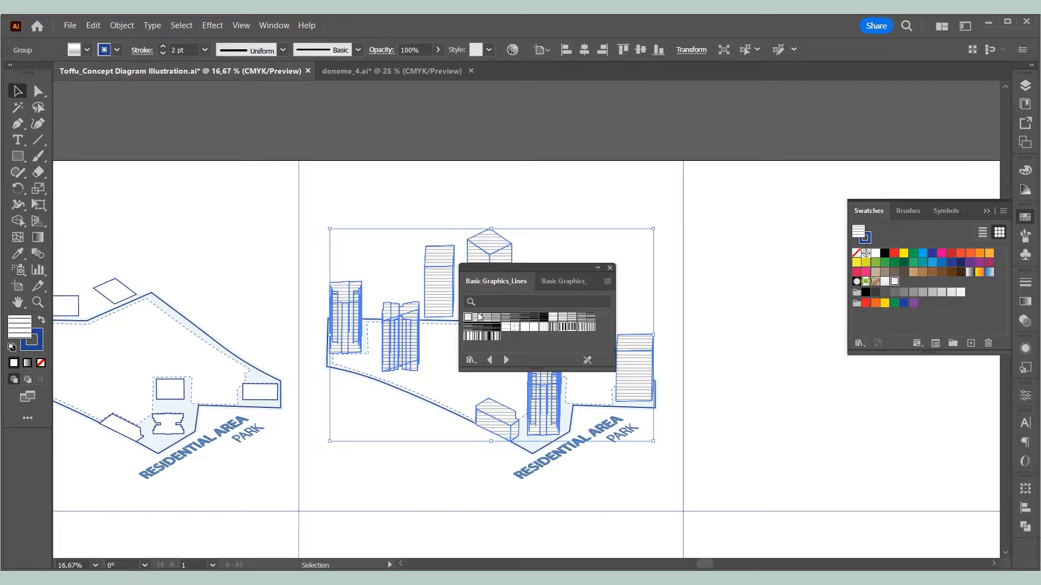
scroll(491, 233, "up", 4)
scroll(482, 241, "down", 3)
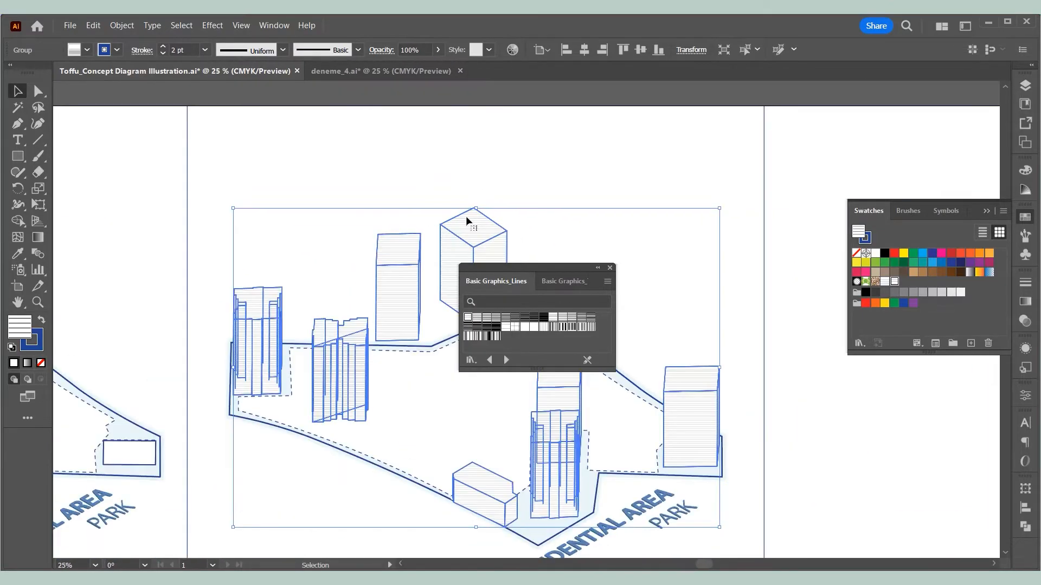
left_click(610, 268)
left_click(597, 153)
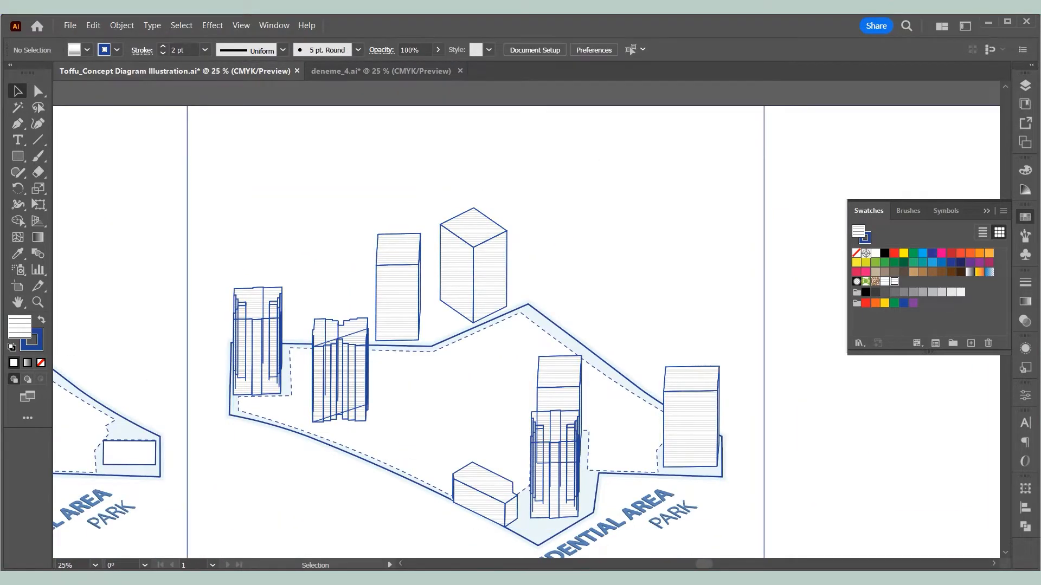
Copy the blue stroke's hex code 224192 and remove the stroke from the pattern-filled building group.
double_click(32, 339)
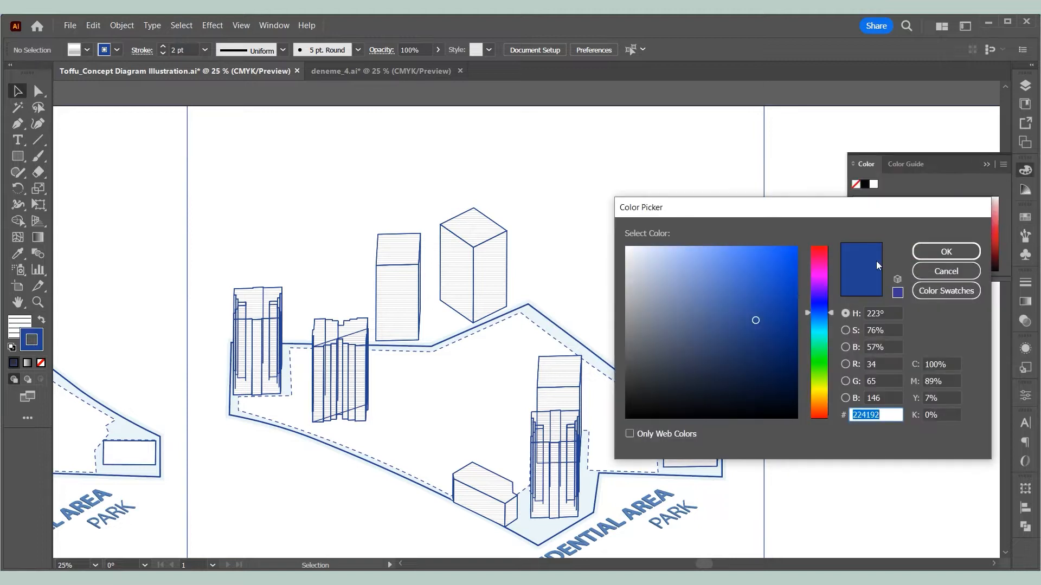
left_click(945, 252)
left_click(354, 330)
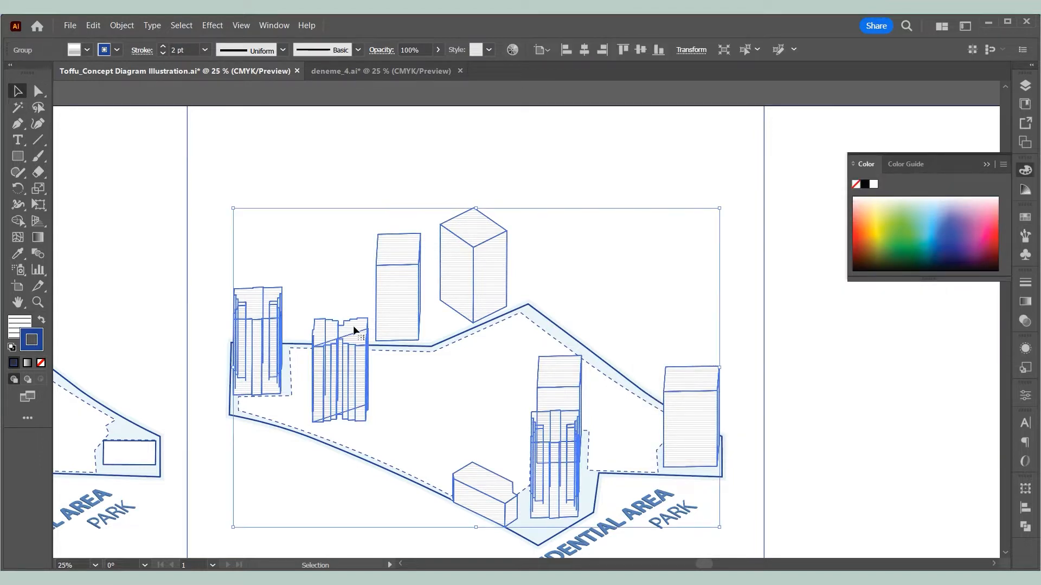
left_click(41, 363)
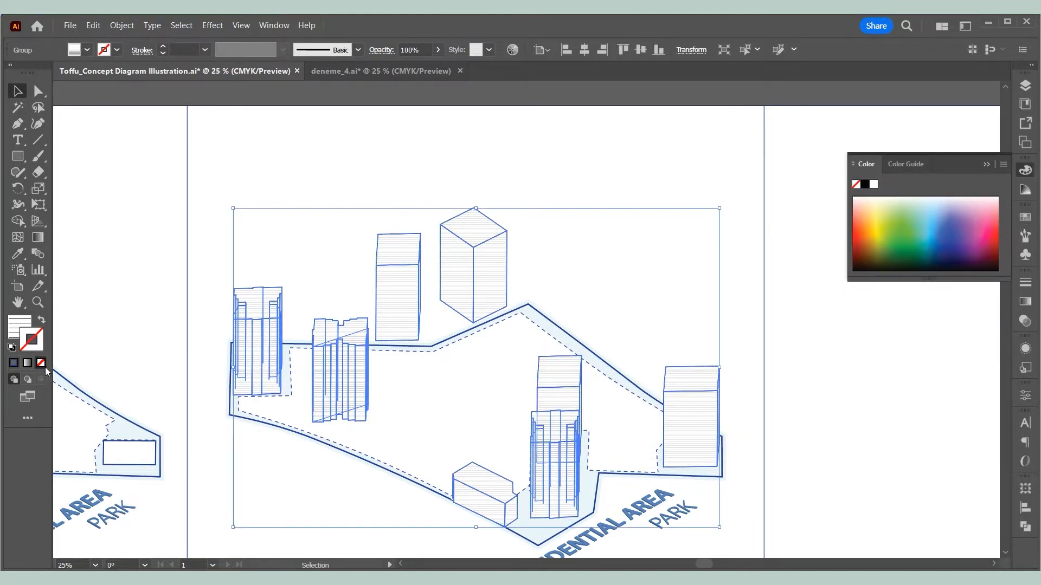
left_click(610, 291)
Draw a small pattern-filled square in the blank area beyond the buildings and open its line pattern for editing.
key("m")
left_click_drag(623, 164, 672, 212)
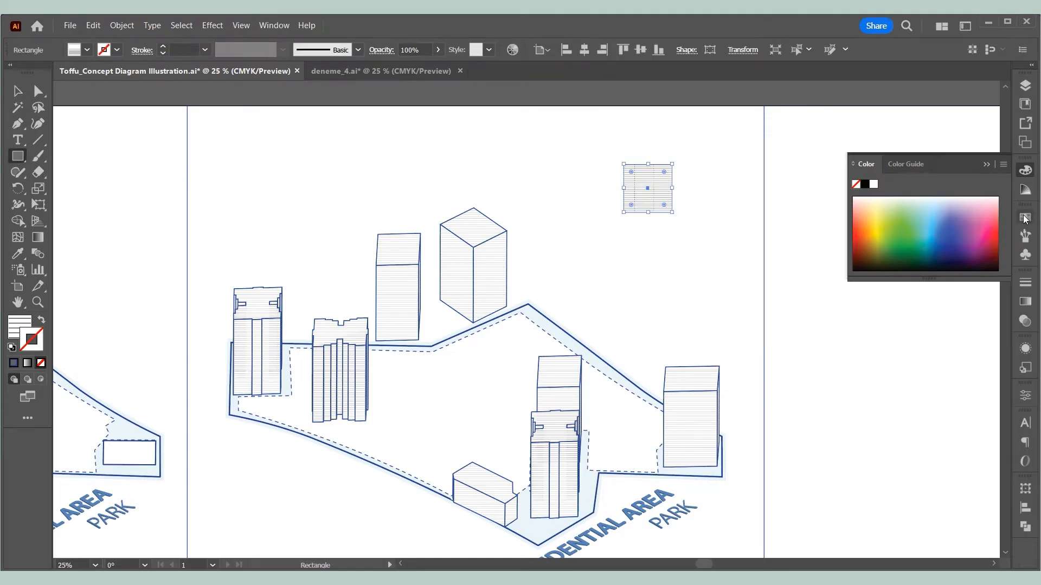
left_click(1024, 218)
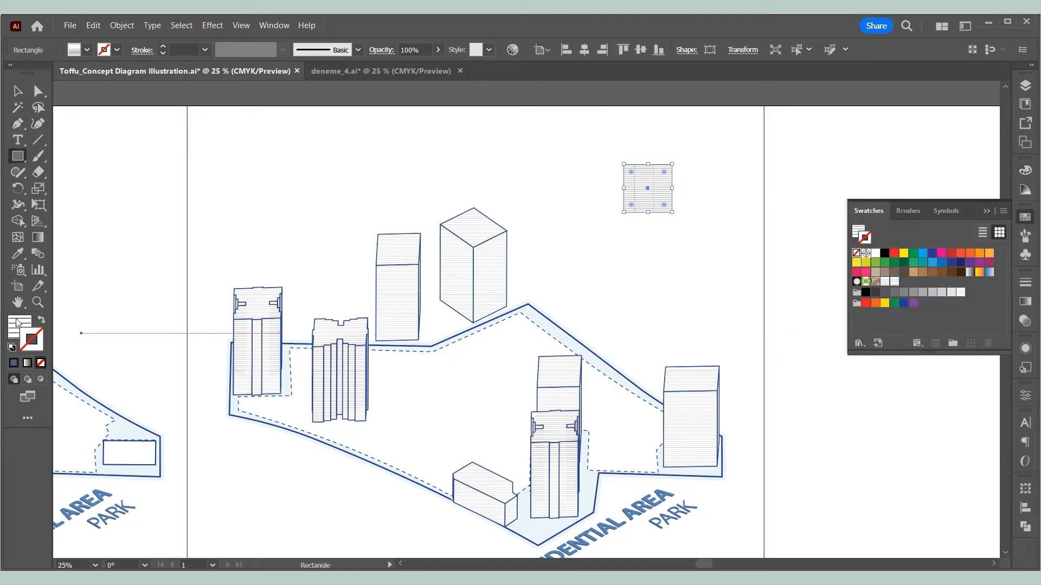
left_click(18, 324)
left_click(1024, 217)
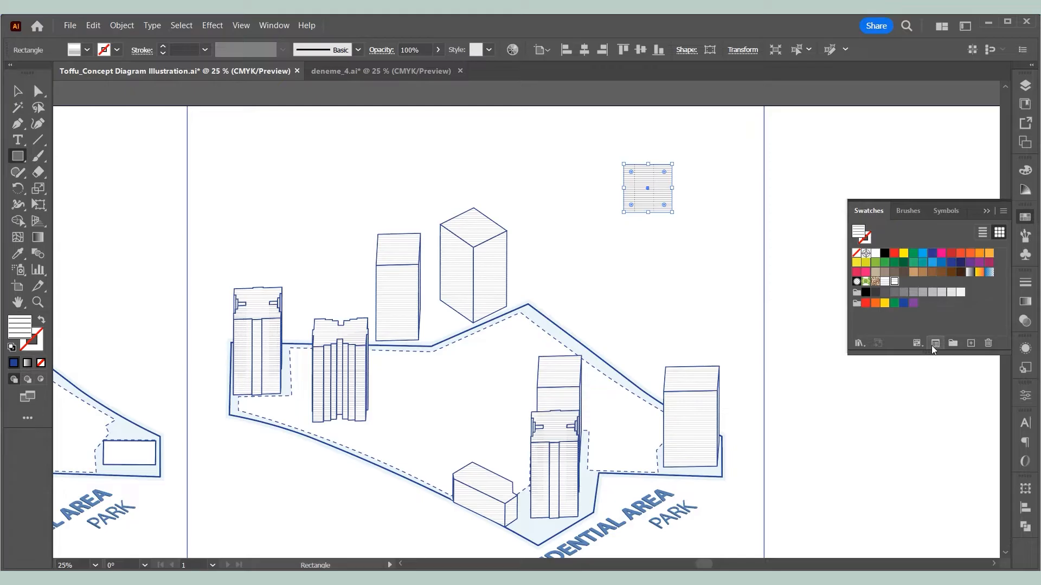
left_click(932, 346)
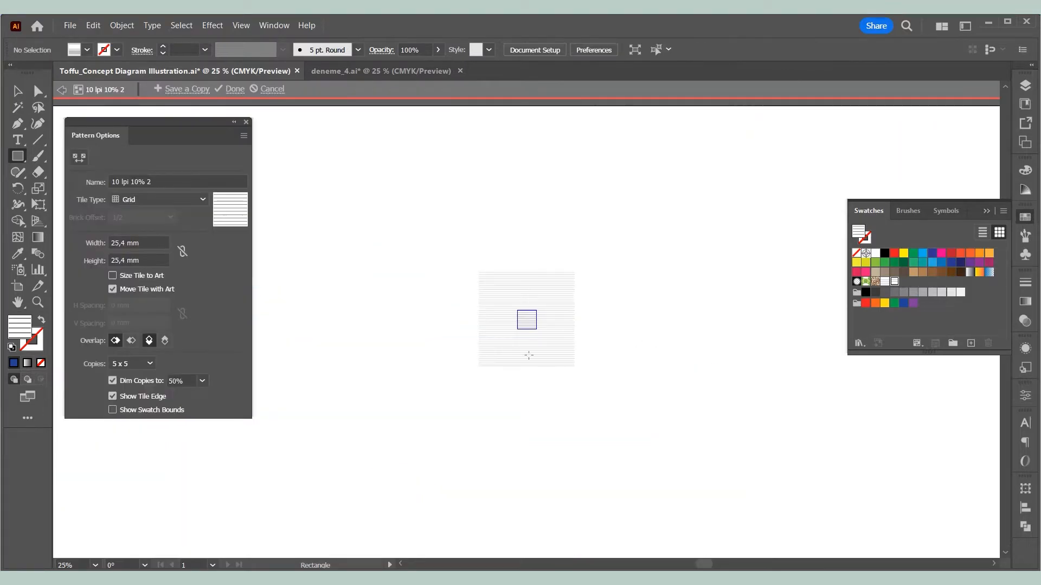
Select all lines in the pattern tile and set their stroke colour to 224192.
key("ctrl+plus")
left_click_drag(586, 322, 411, 194)
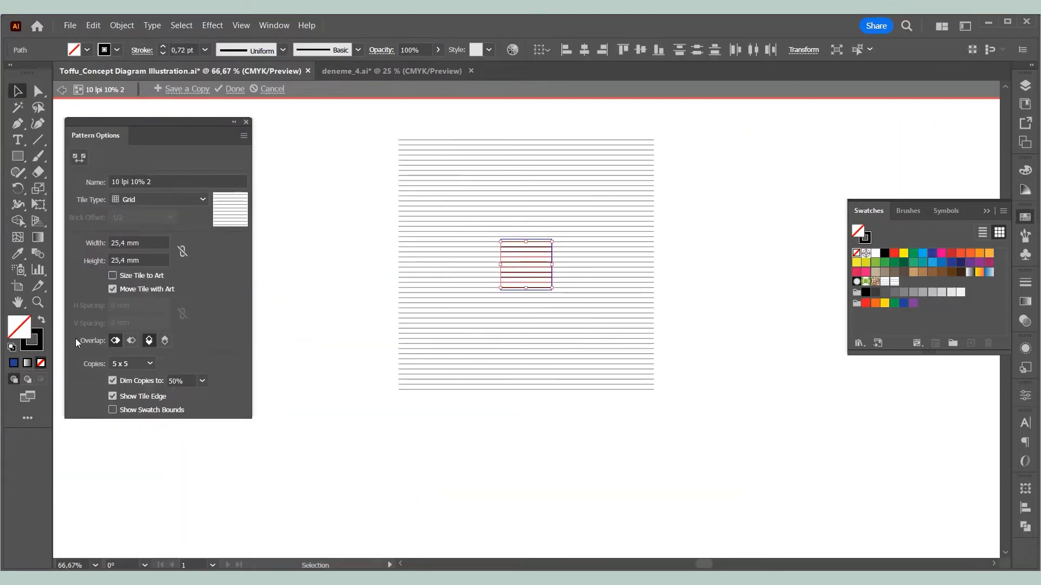
double_click(35, 347)
key("Return")
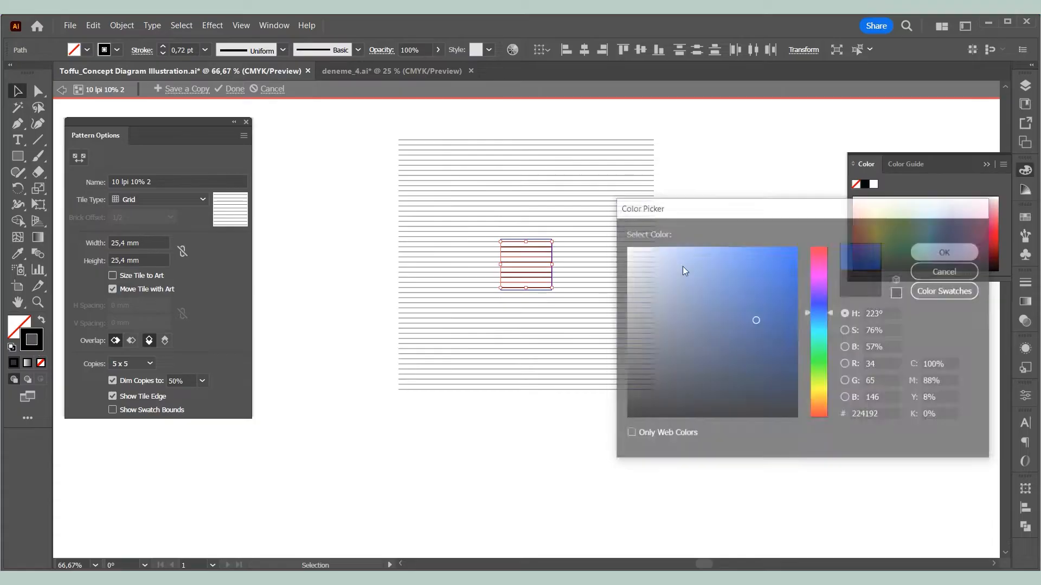
scroll(522, 236, "up", 2)
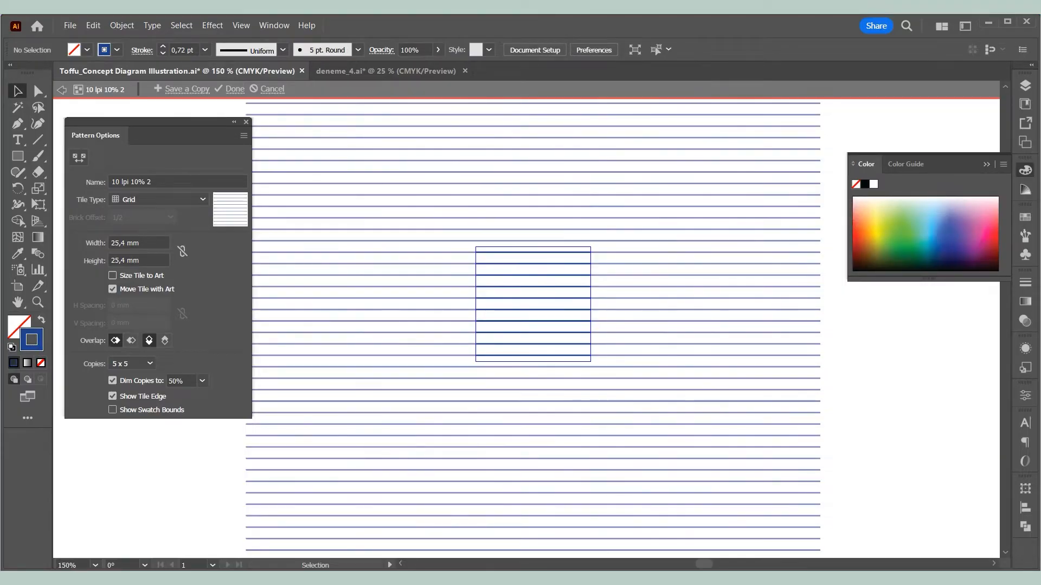
Add a white, strokeless rectangle covering the pattern tile, send it behind the lines, and save the pattern.
left_click_drag(477, 245, 588, 359)
key("i")
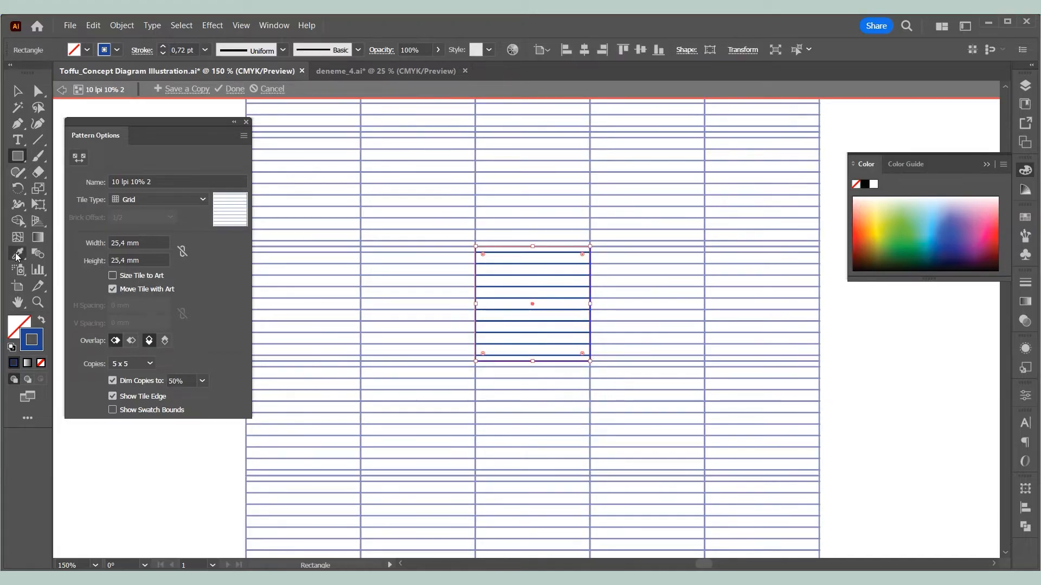
left_click(857, 332)
right_click(532, 250)
left_click(727, 544)
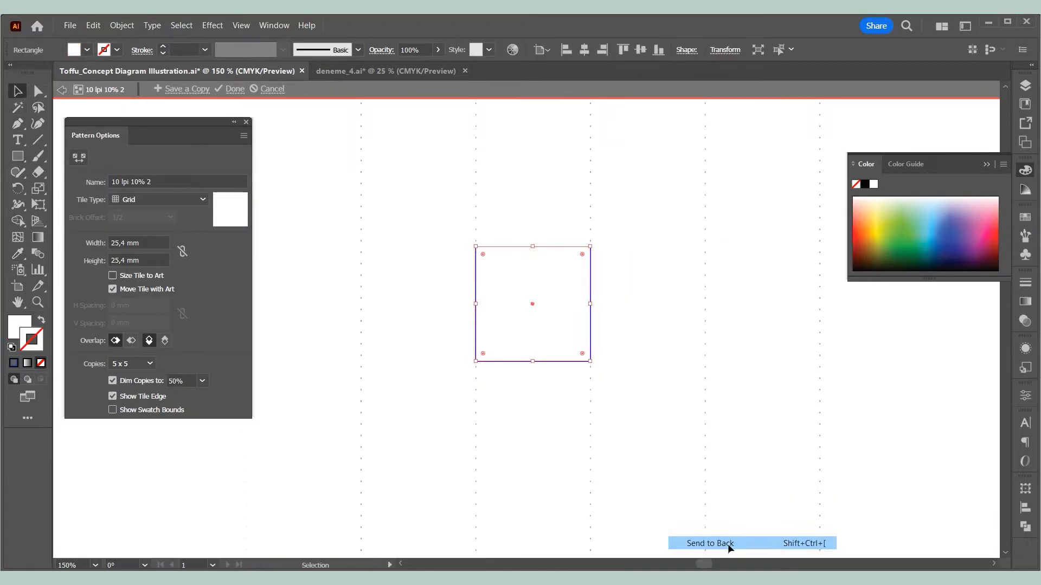
left_click(224, 89)
scroll(418, 233, "down", 3)
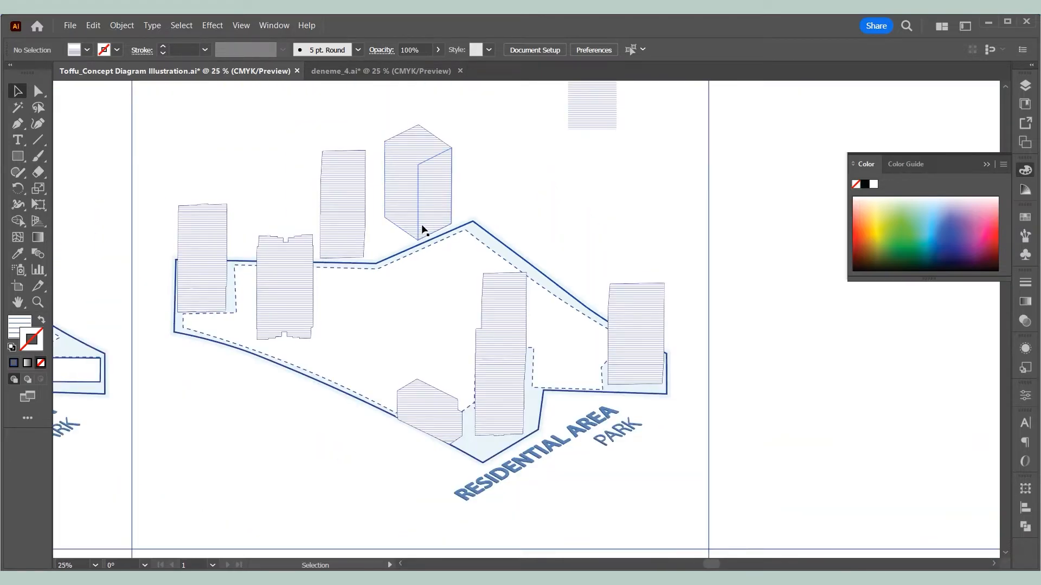
Reopen the 10 lpi 10% 2 pattern, remove the white rectangle behind its lines, and save the pattern.
left_click(1025, 217)
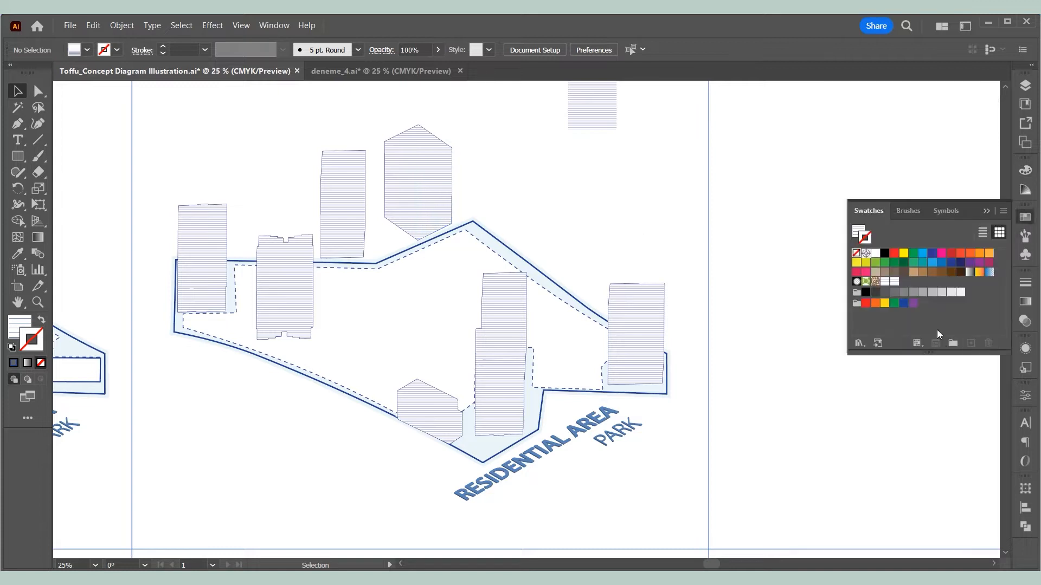
left_click(24, 320)
left_click(1025, 217)
double_click(894, 281)
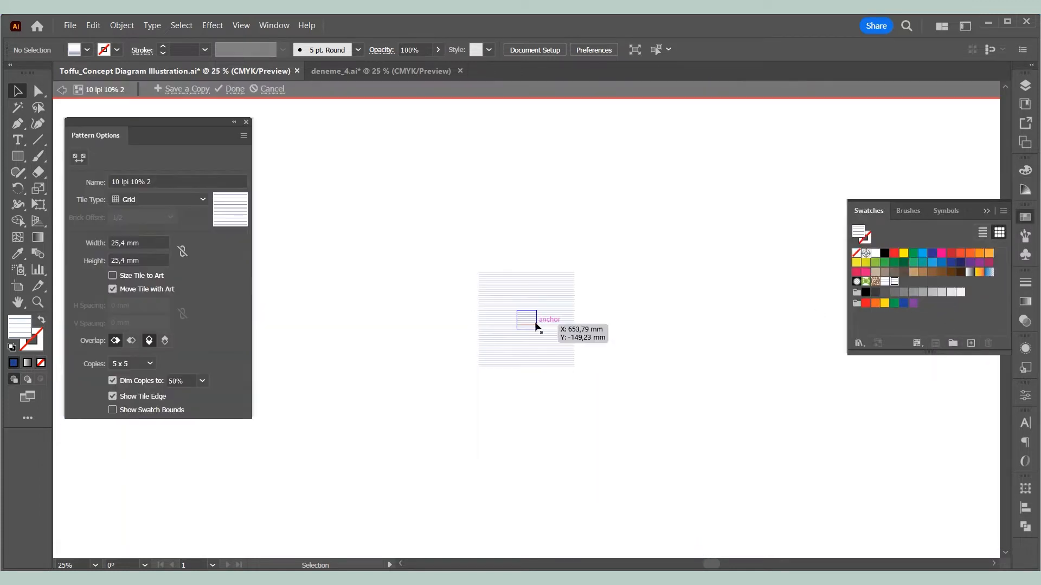
scroll(529, 318, "up", 6)
left_click(235, 88)
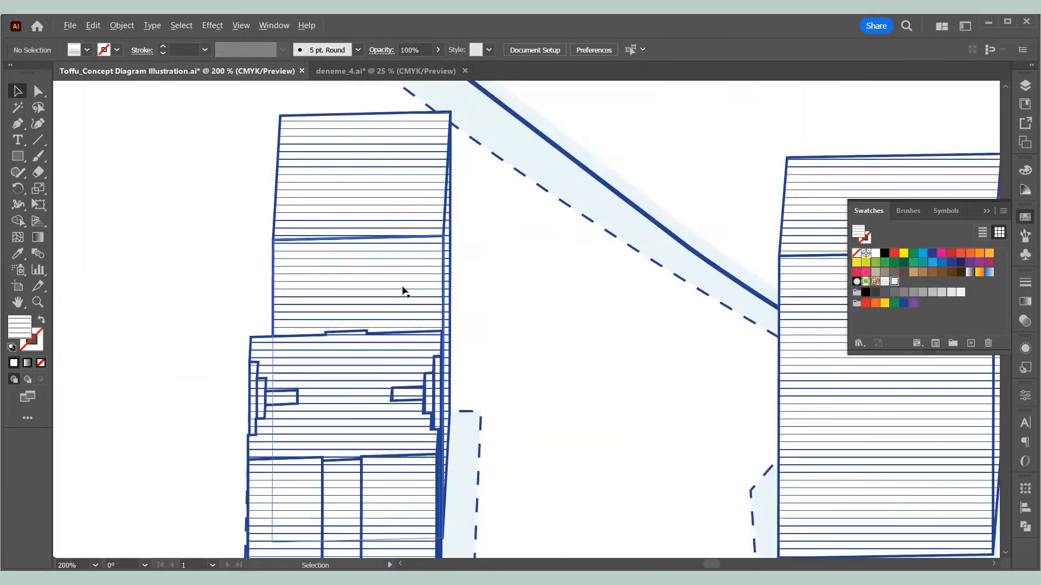
Delete the leftover line-pattern pieces covering the leftmost tower's roof.
scroll(417, 205, "down", 2)
scroll(187, 320, "down", 1)
key("a")
left_click(230, 249)
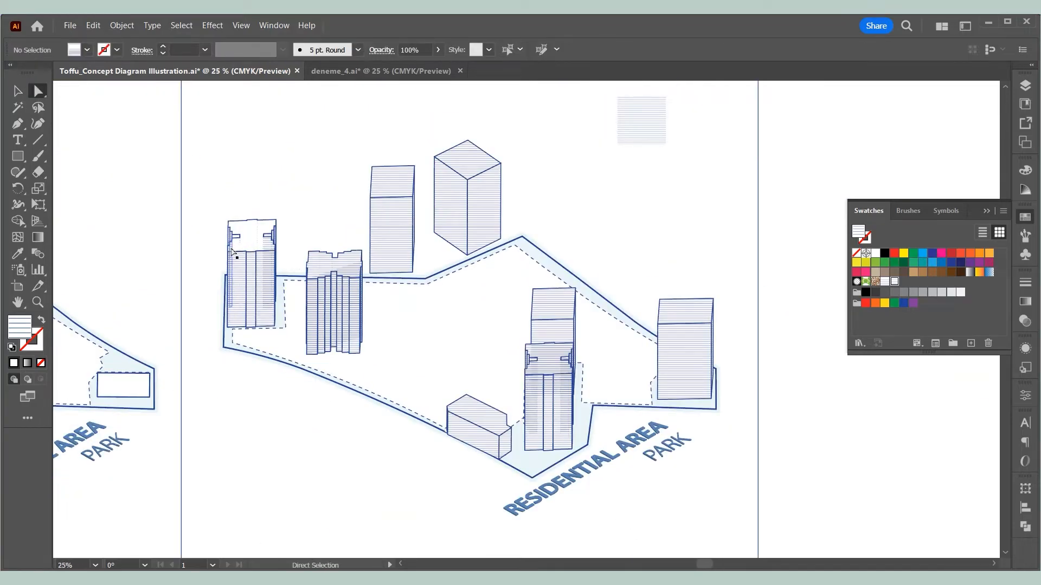
scroll(229, 250, "up", 3)
left_click_drag(230, 249, 338, 249)
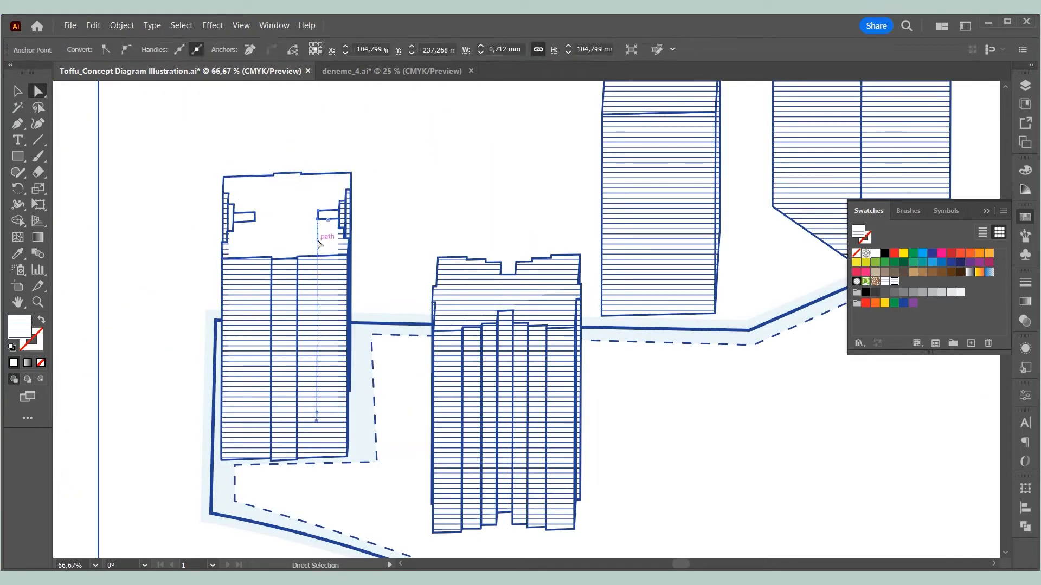
key("Delete")
left_click(345, 249)
key("Delete")
left_click(226, 250)
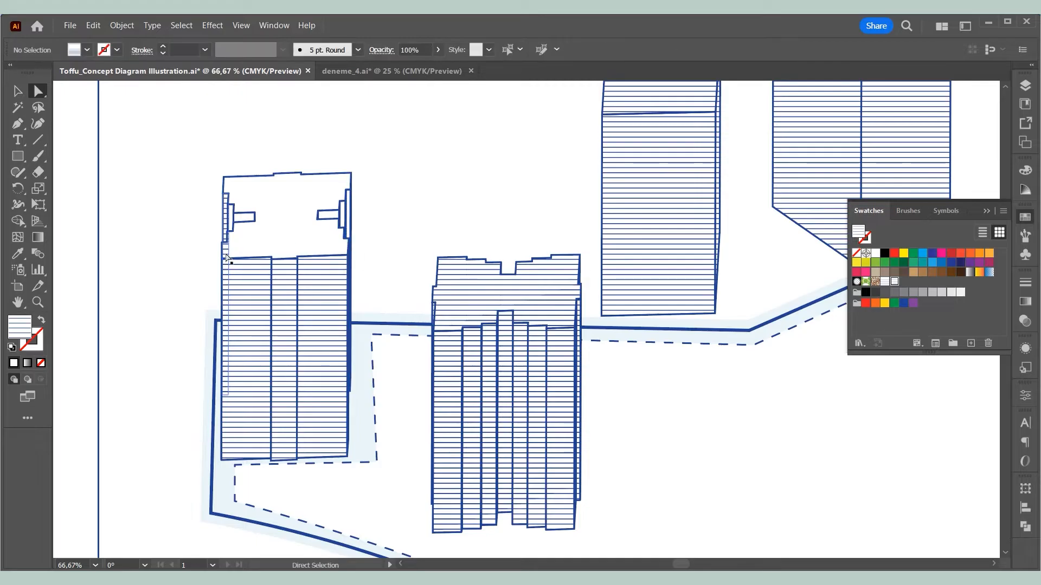
key("Delete")
Delete the line-pattern pieces from the roofs of the notched tower and the rectangular tower beside it.
left_click(533, 297)
key("Delete")
left_click(579, 304)
key("Delete")
left_click(632, 298)
scroll(651, 244, "up", 3)
left_click(683, 165)
key("Delete")
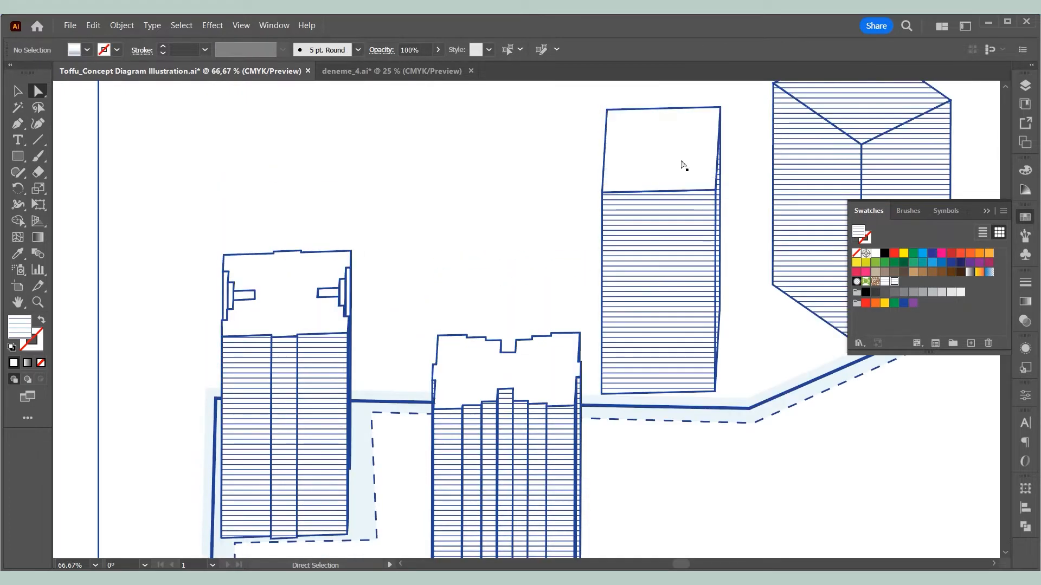
Remove the line pattern from the roofs of the remaining rear tower, the rightmost tower and the low block.
scroll(607, 292, "down", 3)
left_click(552, 336)
key("Delete")
left_click(680, 343)
key("Delete")
left_click(545, 391)
key("Delete")
scroll(506, 458, "up", 2)
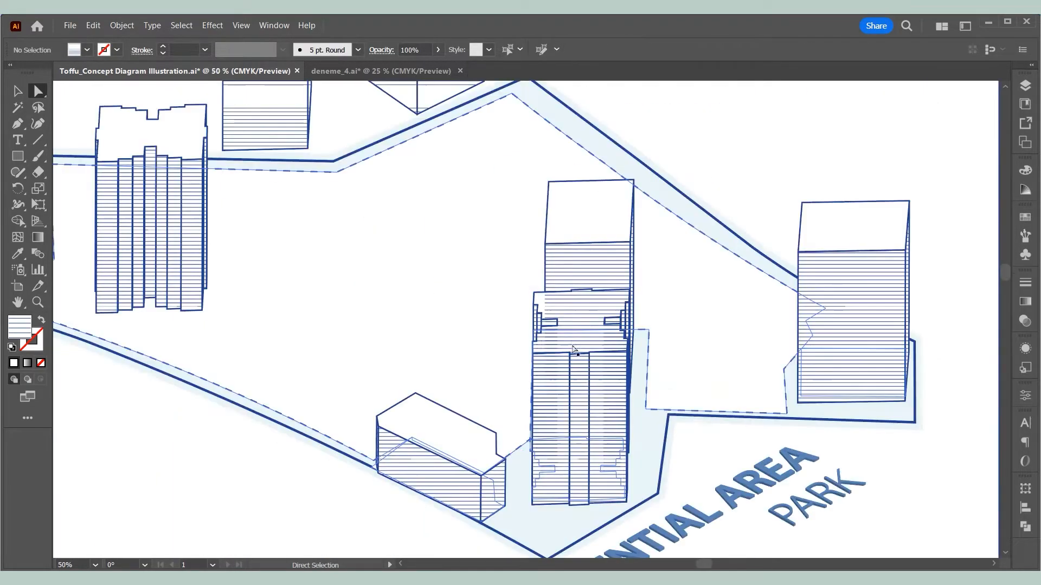
Delete all line-pattern pieces covering the roof of the front tower near the RESIDENTIAL AREA label.
left_click(554, 307)
key("Delete")
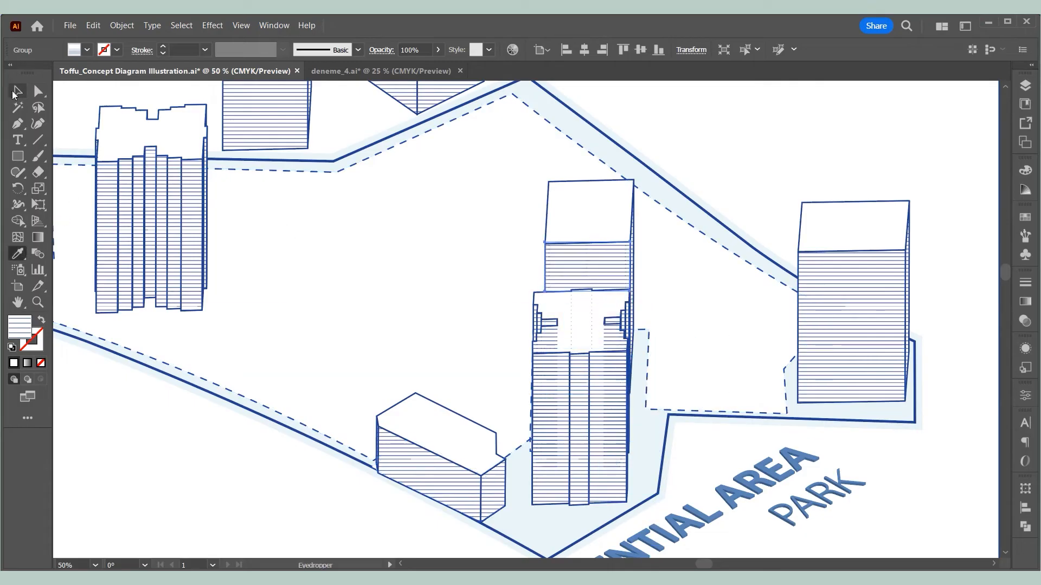
left_click(549, 339)
key("Delete")
left_click(613, 344)
key("Delete")
left_click(623, 345)
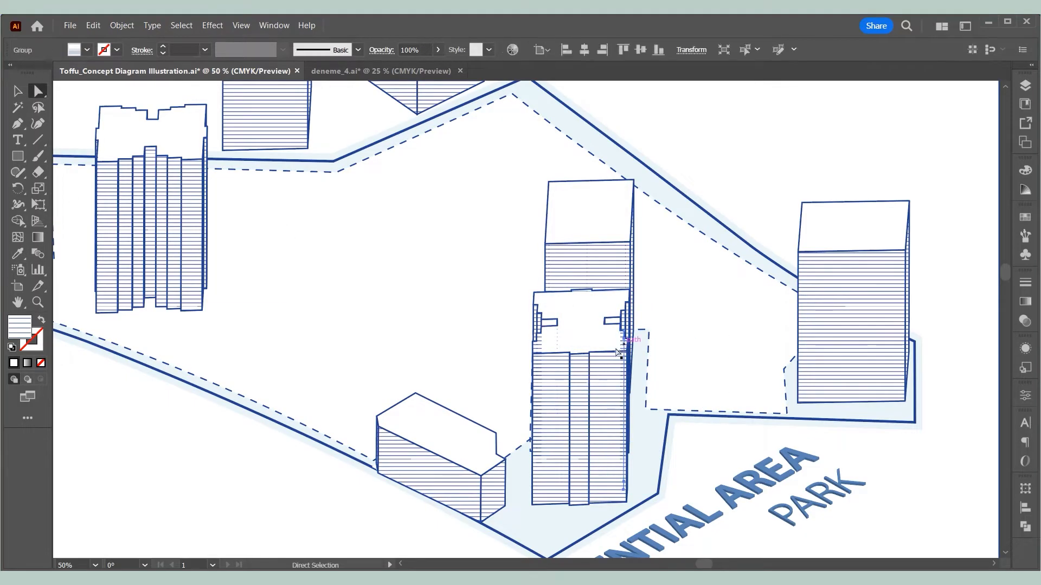
key("Delete")
left_click(624, 349)
key("Delete")
key("Delete")
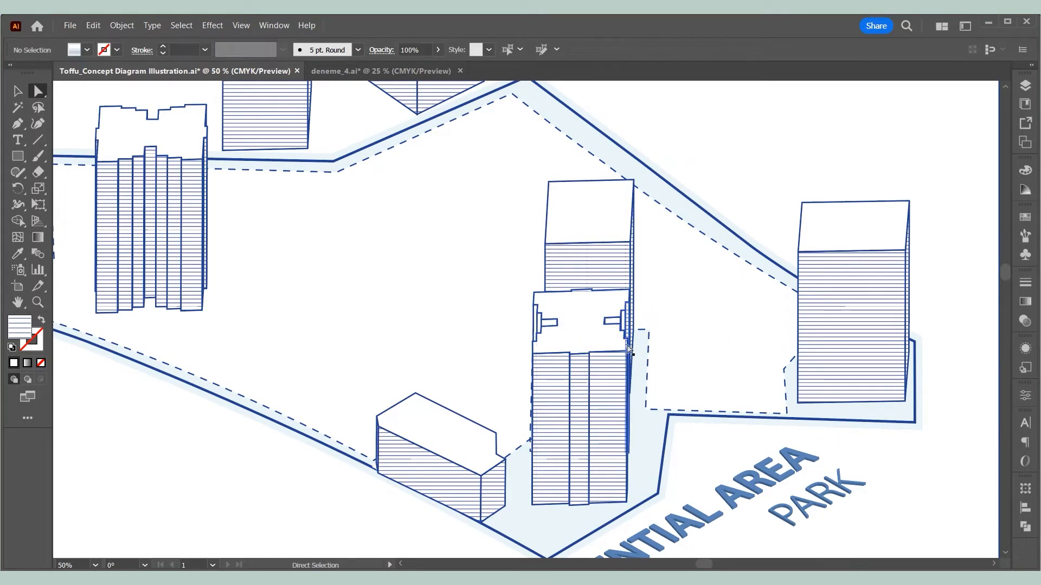
left_click(627, 348)
key("Delete")
Rotate the sample pattern square so its lines run vertically, copy its fill onto the building facades, and delete the square.
scroll(488, 307, "down", 4)
left_click(18, 91)
left_click(564, 196)
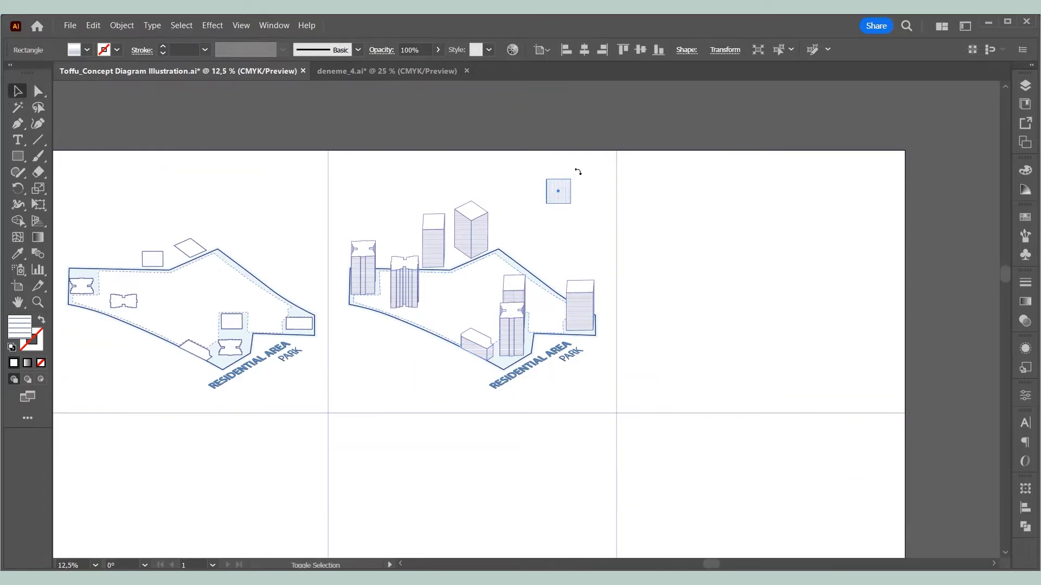
left_click(479, 236)
left_click(18, 253)
left_click(558, 191)
left_click(17, 92)
left_click(414, 232)
scroll(412, 271, "up", 2)
left_click(700, 118)
key("Delete")
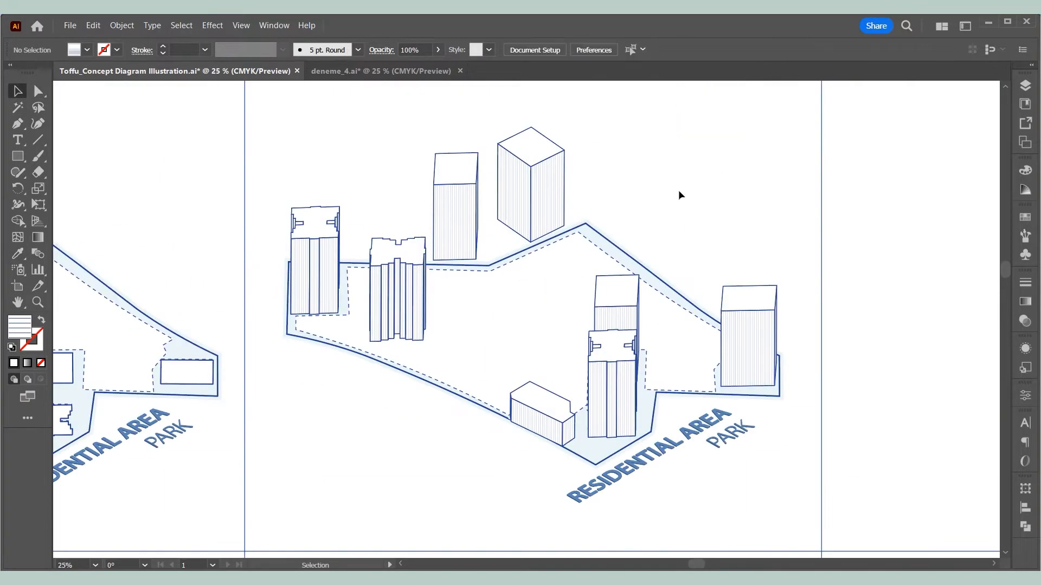
left_click(609, 240)
left_click(547, 187)
left_click(525, 130, "shift")
right_click(531, 155)
left_click(593, 300)
left_click(687, 231)
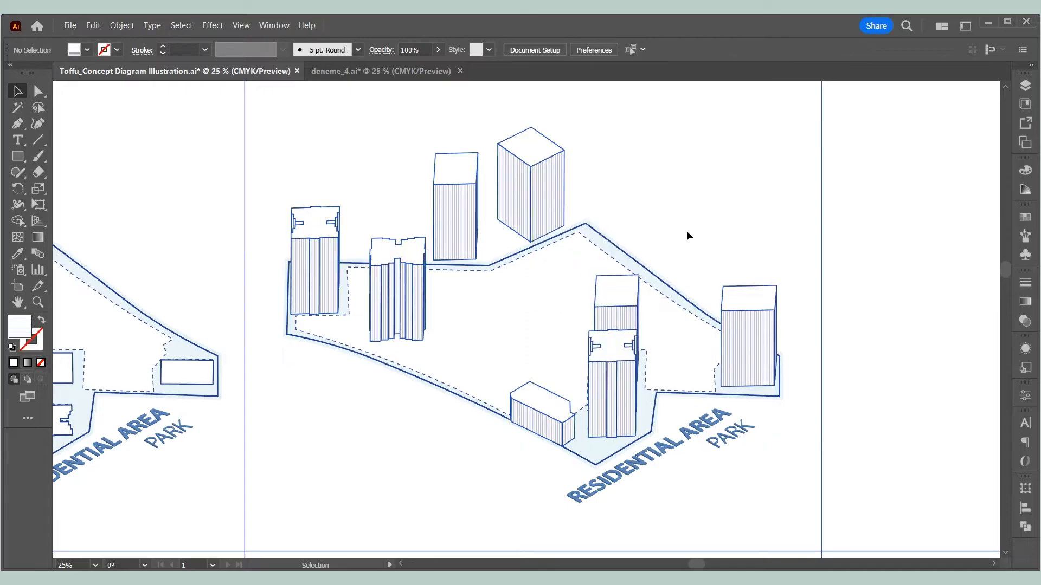
left_click(632, 342)
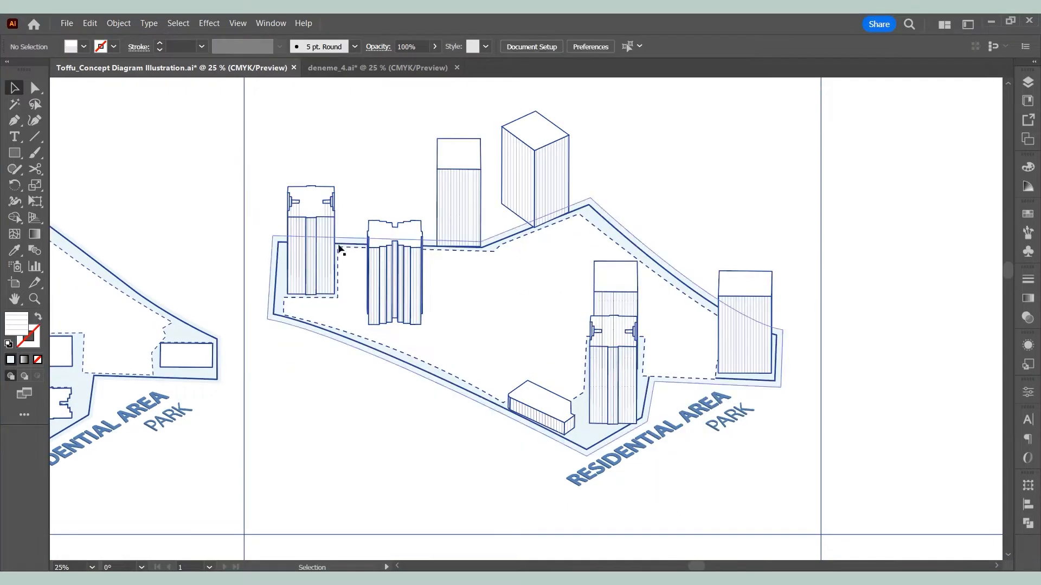
Cut the solid site boundary at its upper-left corner and delete its northern stretch up to the site's peak.
scroll(287, 237, "up", 2)
scroll(206, 199, "up", 1)
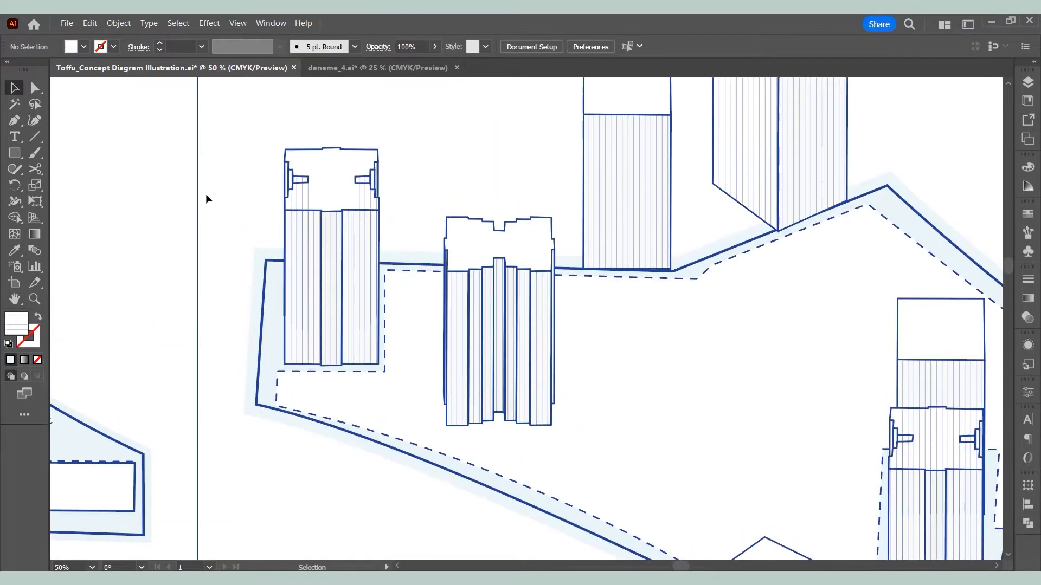
left_click(267, 262)
key("c")
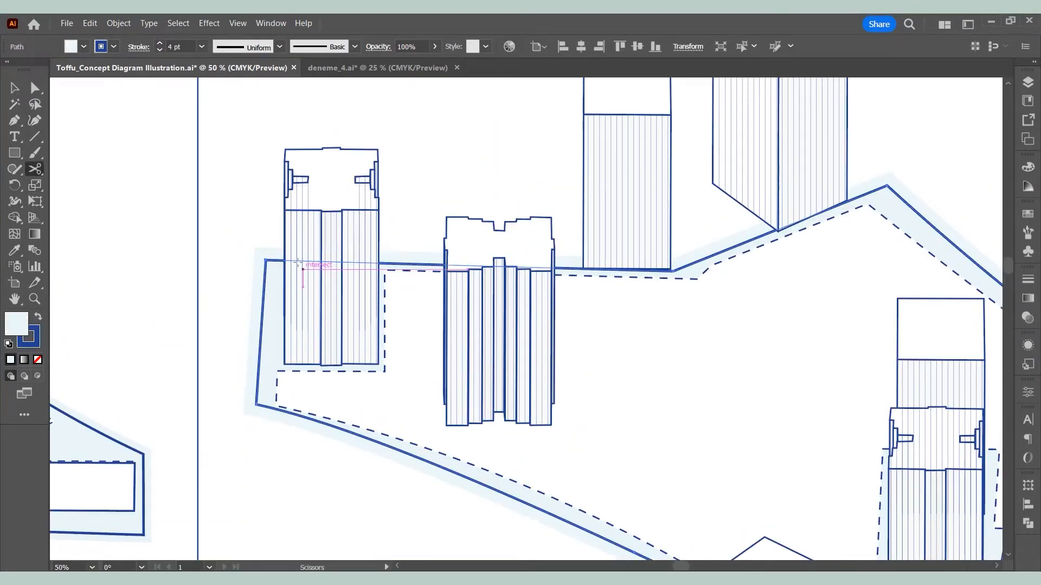
left_click(262, 259)
key("a")
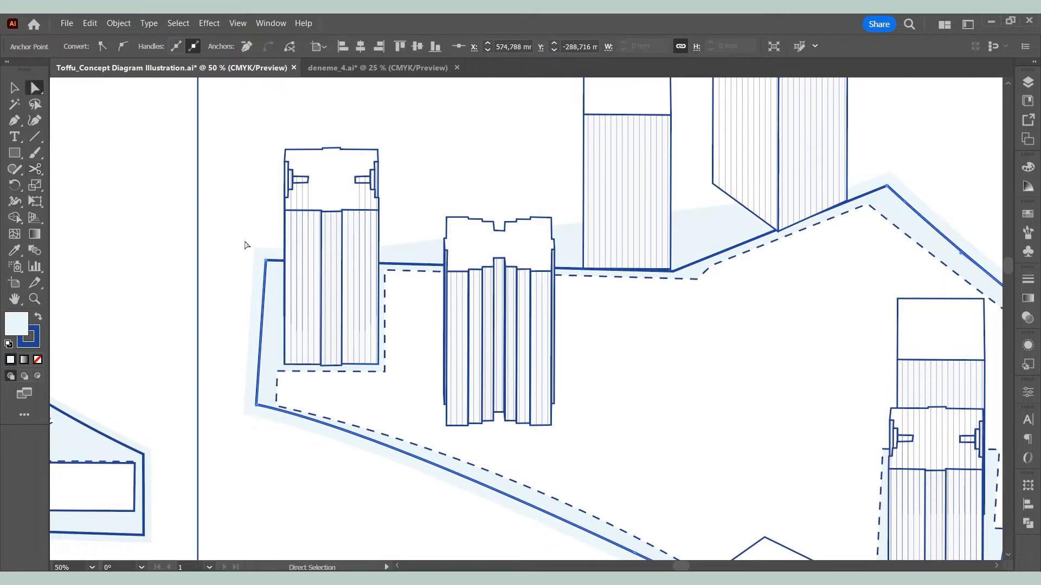
left_click(276, 261)
key("Delete")
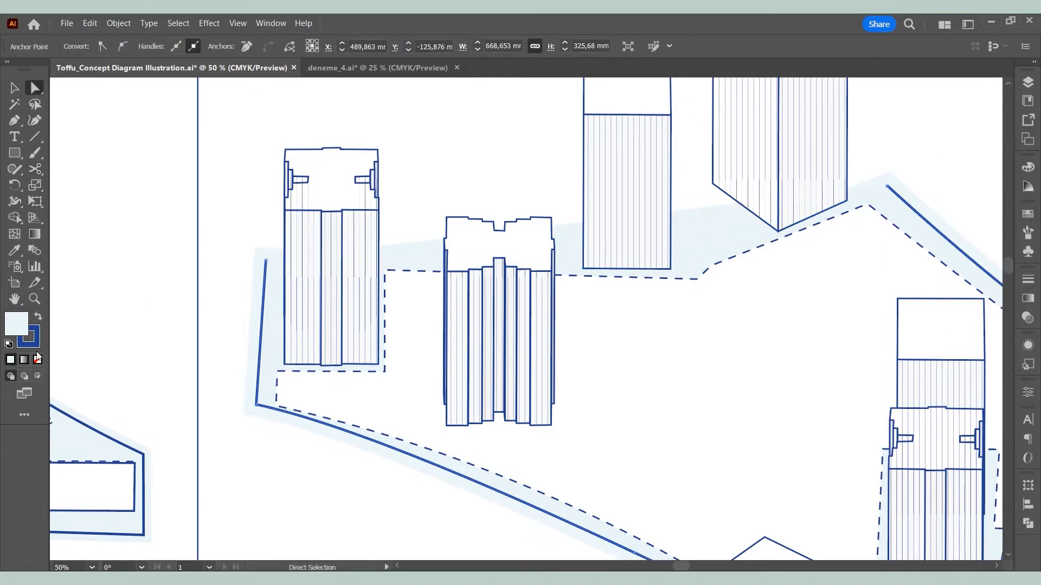
Remove the cut boundary's fill and extend the line with the Pen tool up and around the leftmost tower's outline.
left_click(37, 360)
left_click(15, 124)
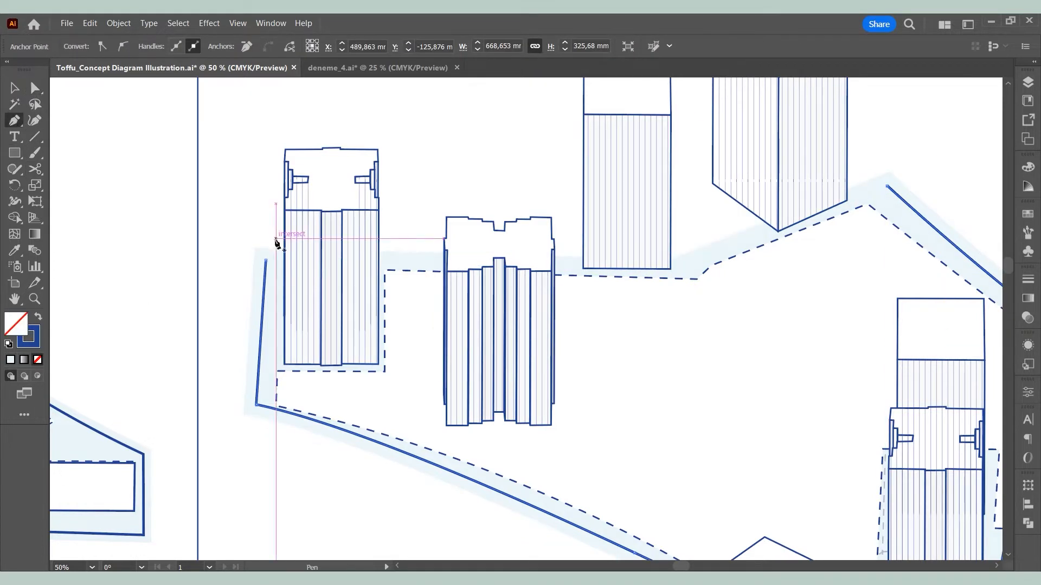
left_click(277, 263)
left_click(284, 261)
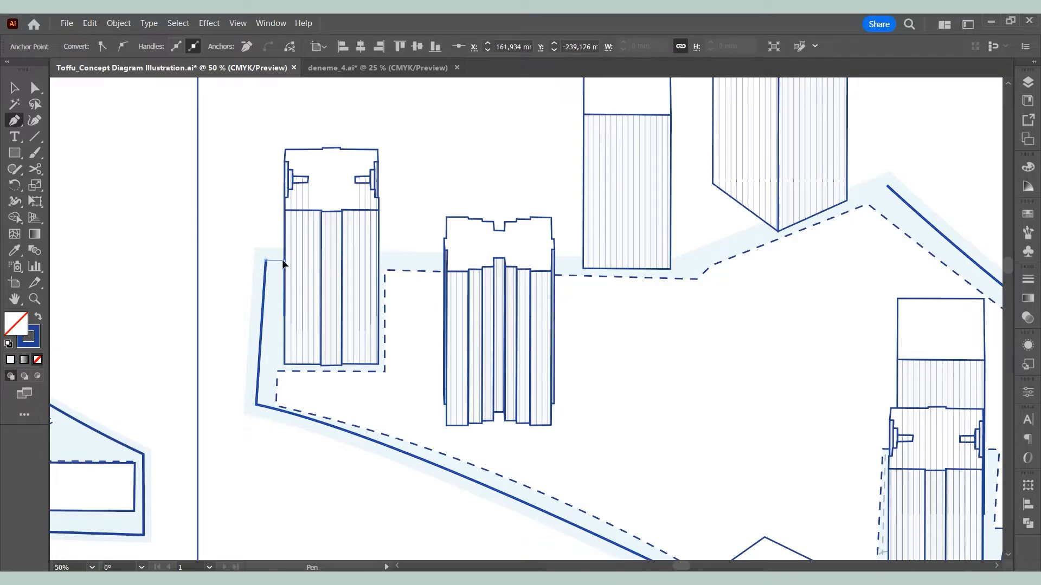
left_click(284, 149)
left_click(378, 148)
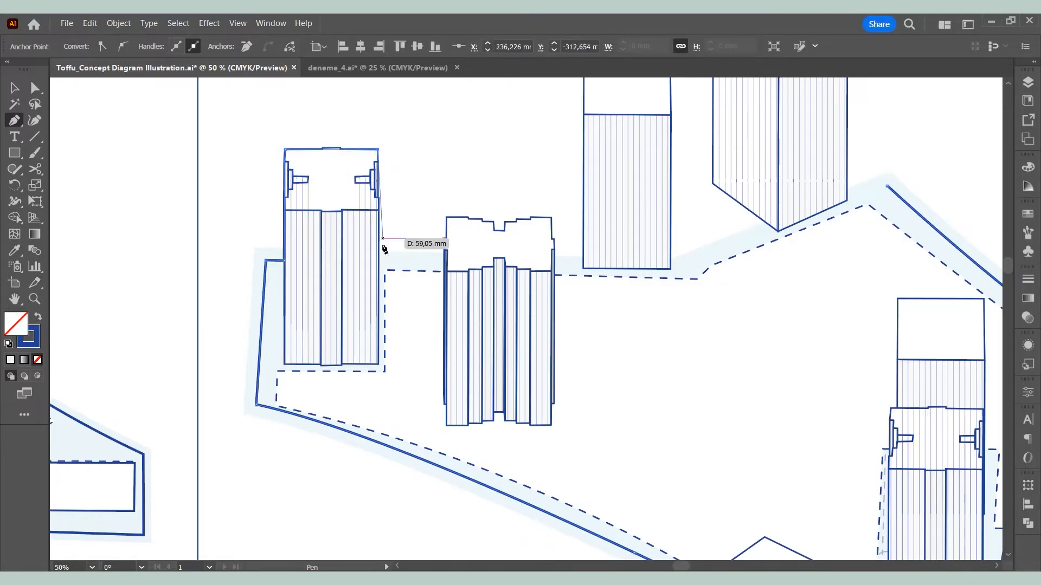
left_click(379, 261)
Continue the boundary line to the notched tower, following its left side and the first steps of its roof edge.
left_click(444, 263)
left_click(444, 239)
left_click(446, 238)
left_click(446, 218)
left_click(467, 218)
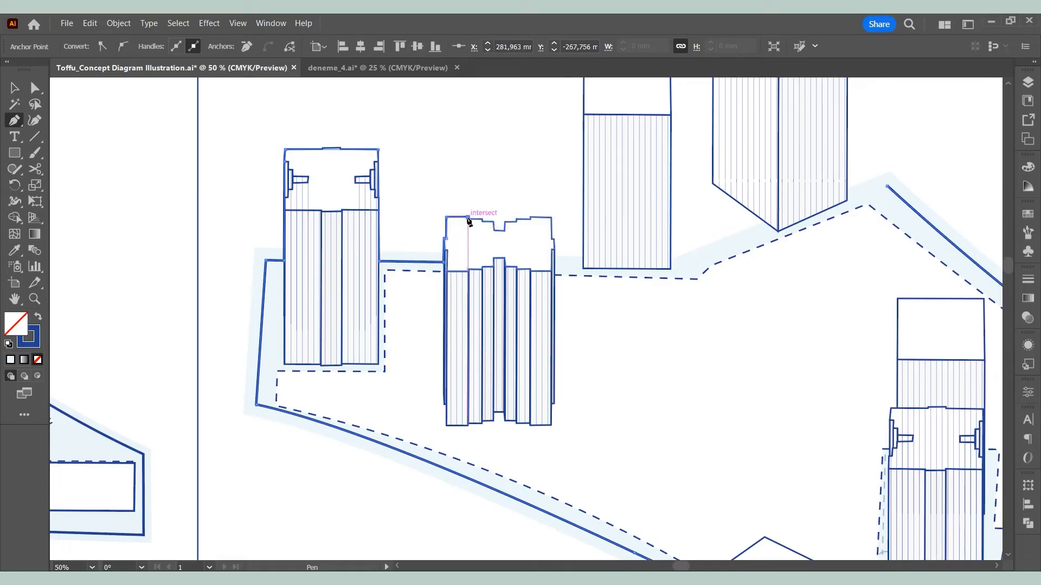
scroll(464, 221, "up", 1)
left_click(469, 218)
left_click(488, 219)
left_click(489, 221)
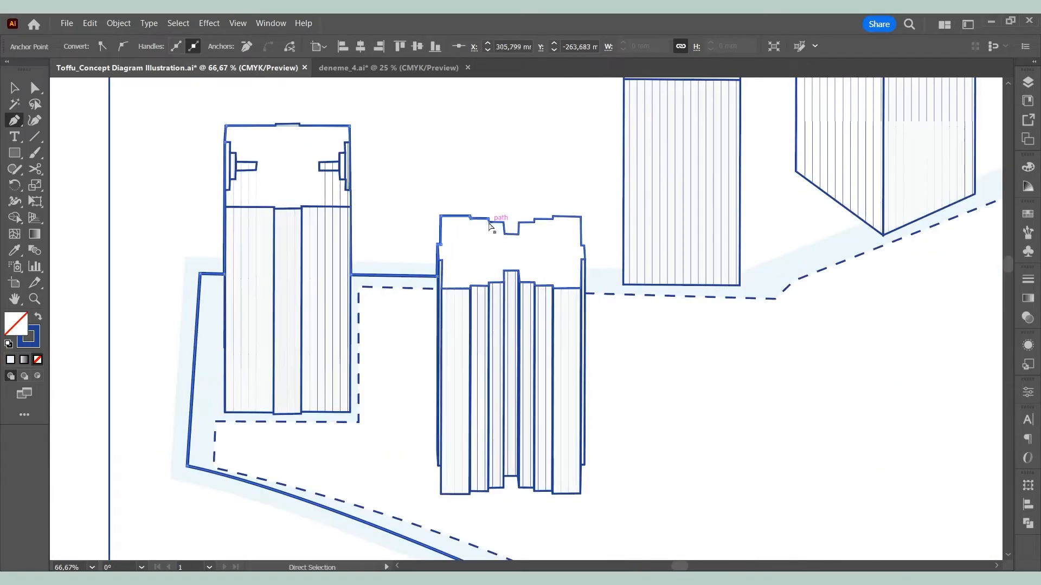
Trace the boundary line through the notched tower's roof recess, along its right half and down to the ground.
left_click(504, 222)
left_click(505, 234)
left_click(519, 234)
left_click(534, 222)
left_click(533, 219)
left_click(553, 219)
left_click(552, 216)
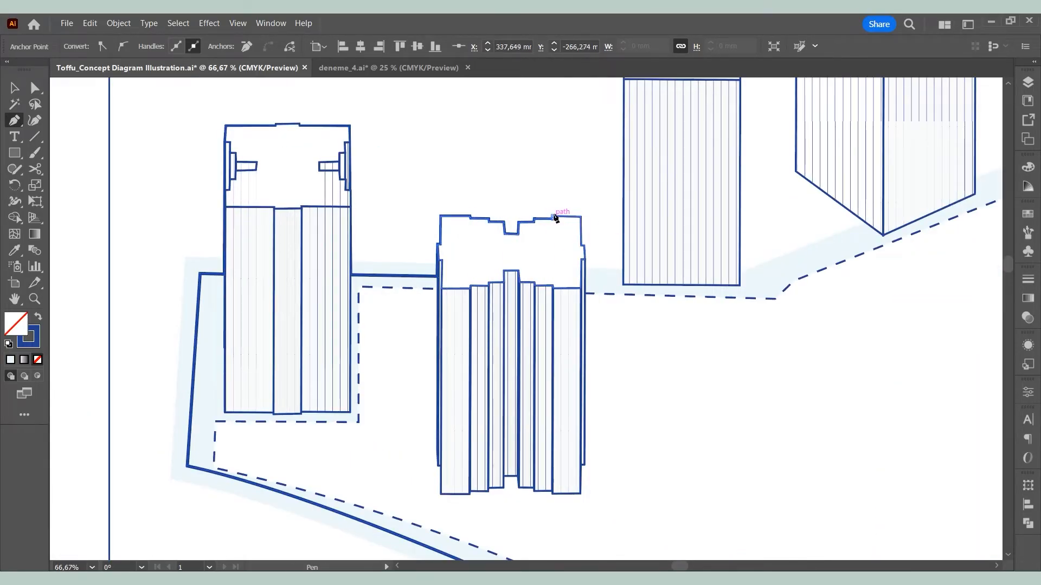
left_click(582, 216)
left_click(581, 246)
left_click(584, 247)
left_click(585, 283)
Continue the boundary line along the ground and around the outline of the rectangular tower.
left_click(622, 285)
scroll(615, 228, "up", 4)
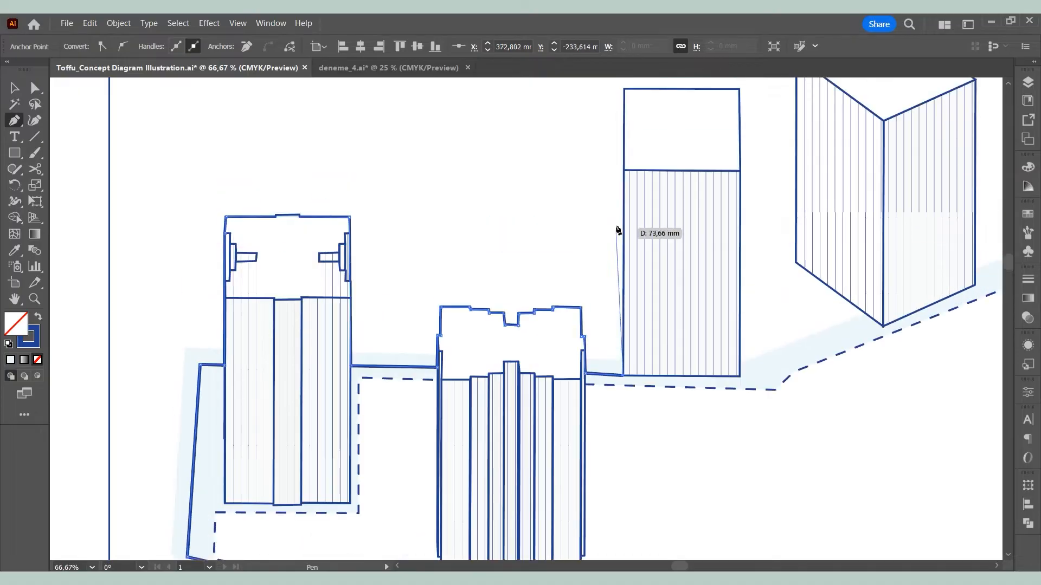
left_click(741, 416)
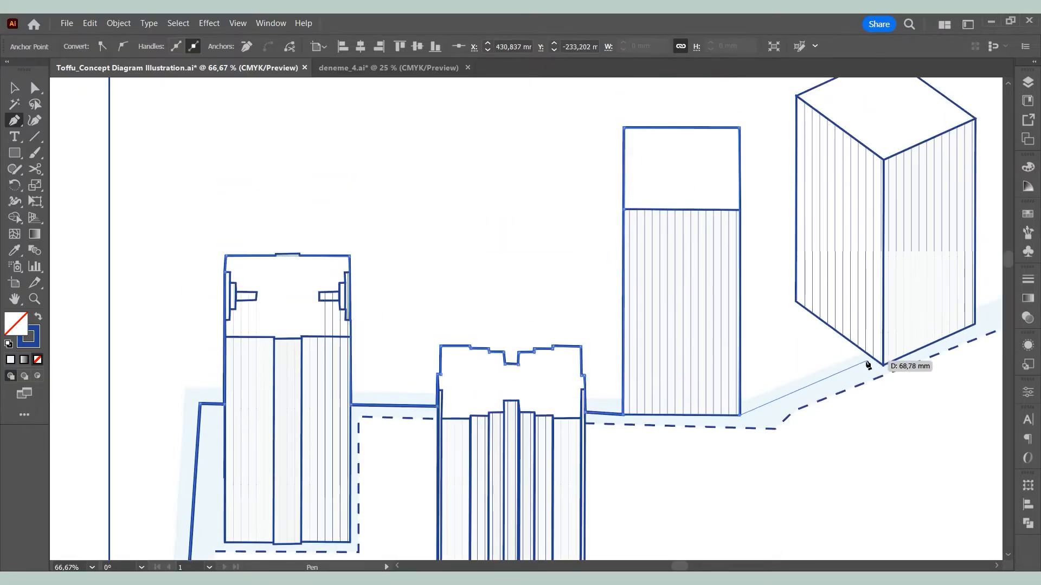
Trace the boundary line around the corner-facing tower and join it to the cut end at the site's peak.
left_click(877, 361)
left_click(795, 96)
scroll(485, 264, "down", 2)
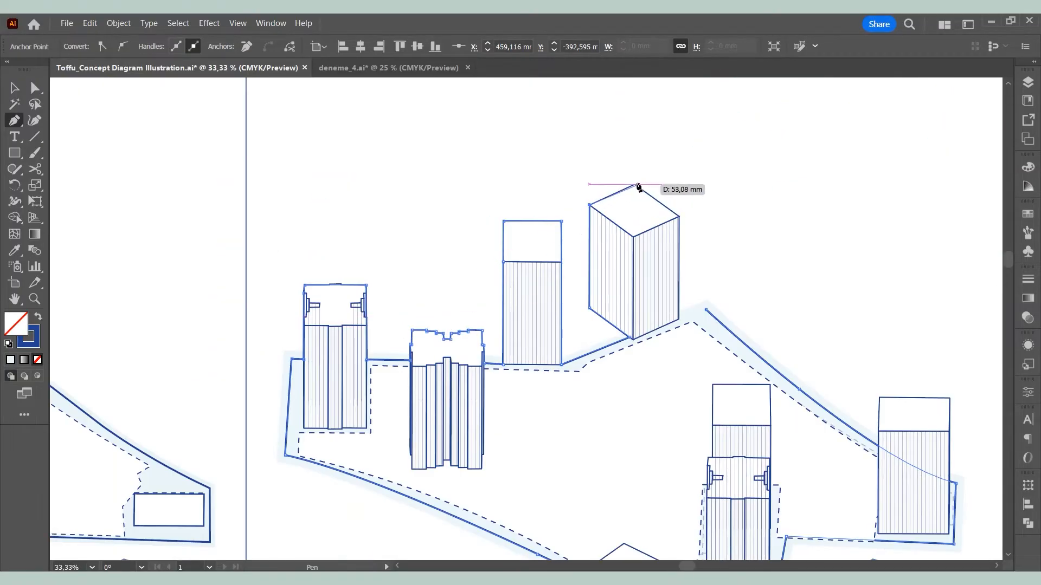
scroll(681, 321, "up", 3)
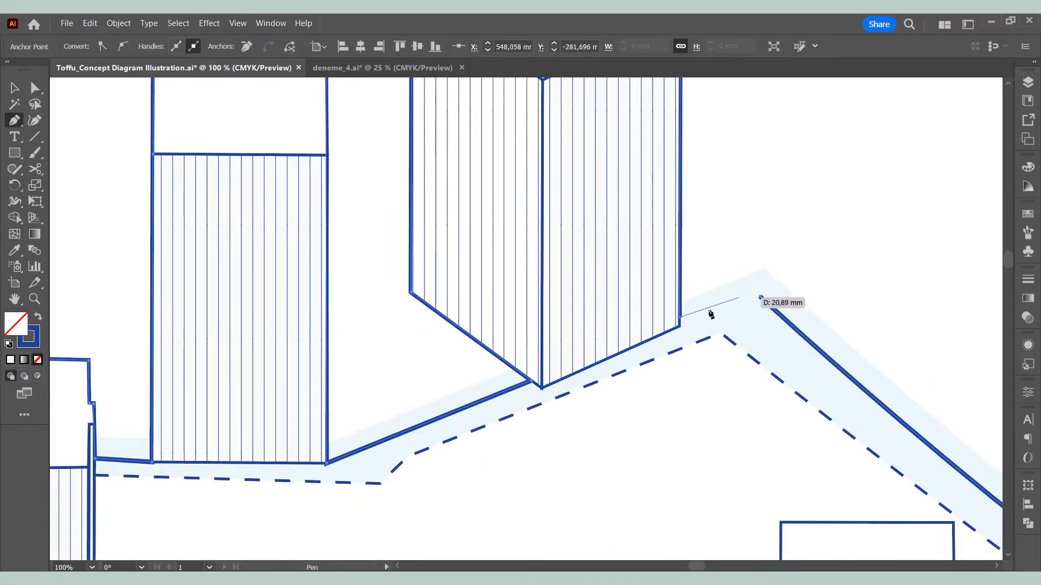
left_click(681, 323)
key("shift+grave")
scroll(679, 326, "down", 3)
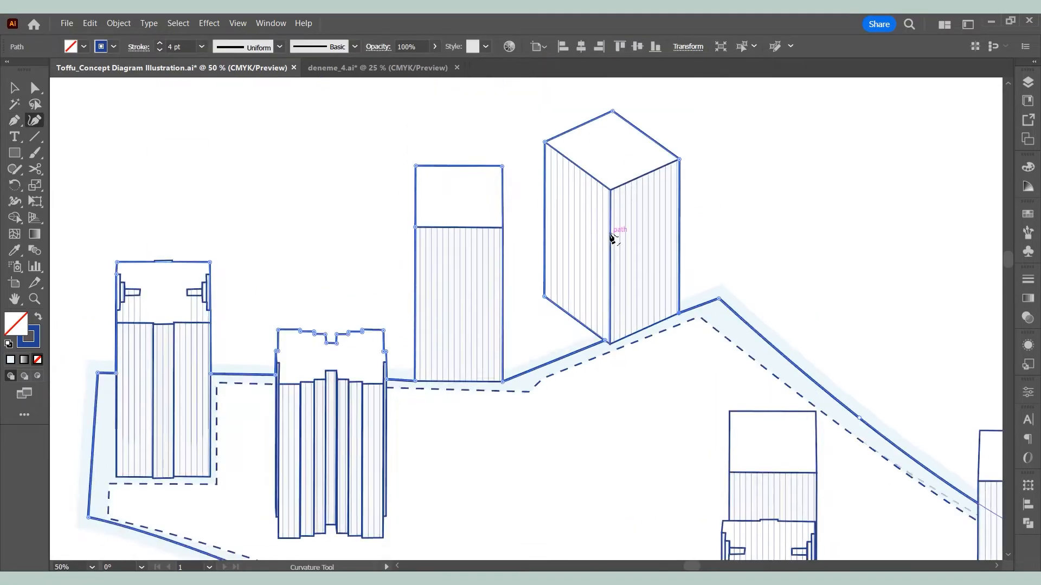
Bring the redrawn site boundary to the front of the buildings and deselect it.
key("v")
right_click(368, 203)
mouse_move(444, 471)
left_click(560, 471)
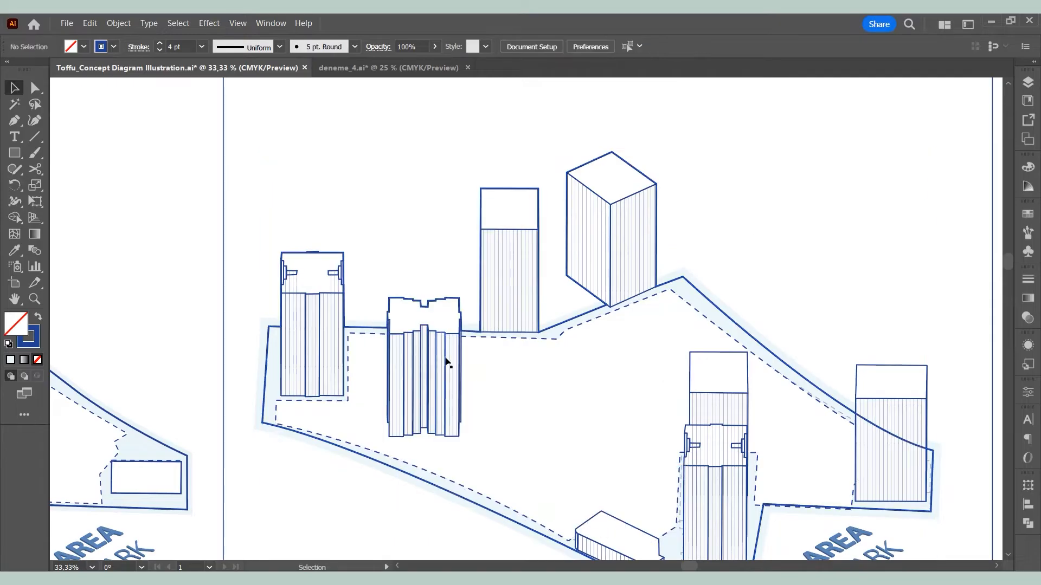
left_click(446, 360)
left_click(422, 137)
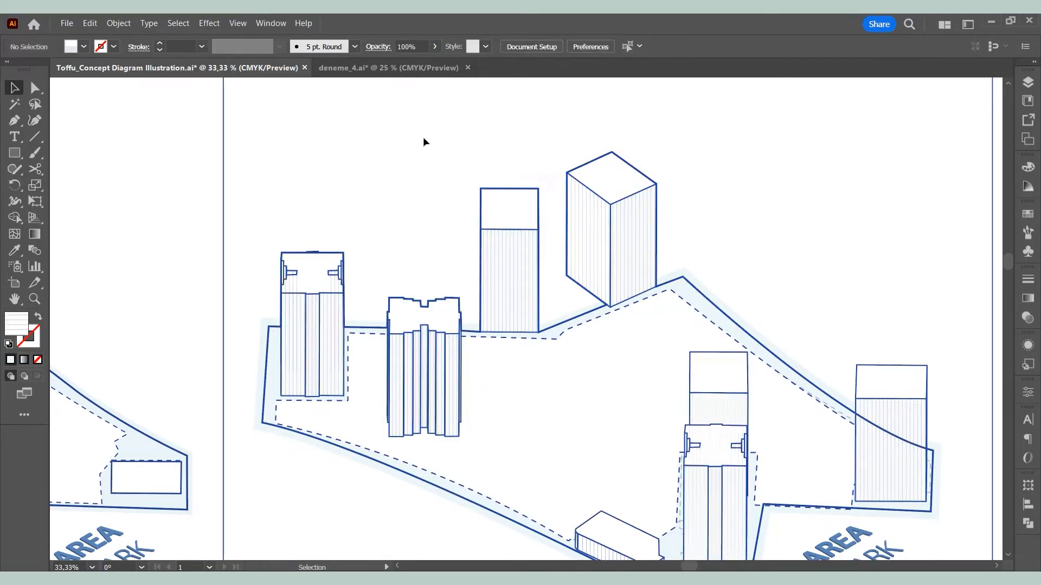
Reshape the boundary with the Curvature tool so it follows the rightmost tower's outer outline with sharp corner points.
scroll(612, 314, "up", 2)
scroll(478, 277, "down", 2)
left_click(669, 305)
scroll(873, 440, "up", 2)
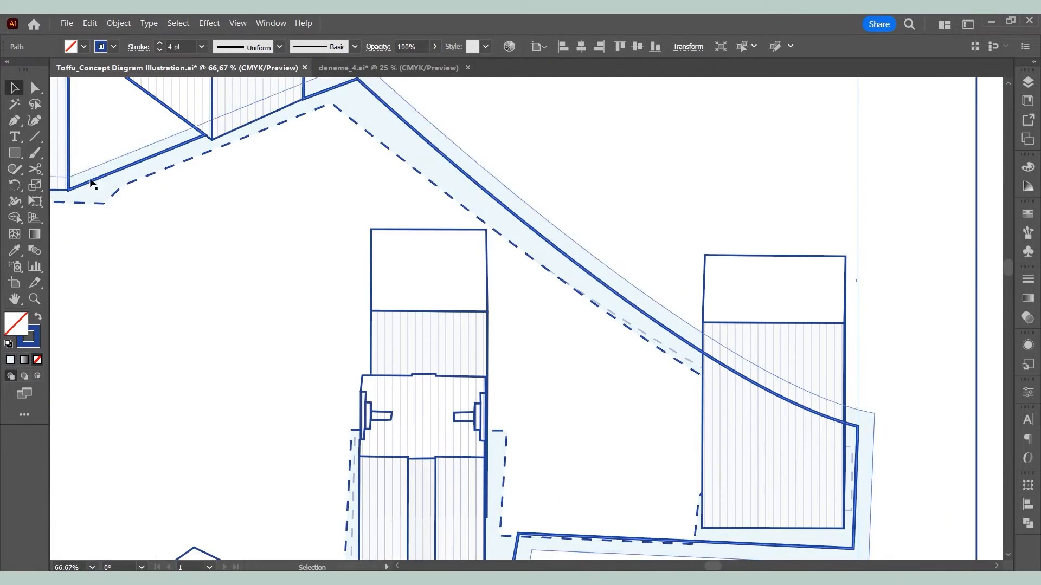
left_click(34, 169)
left_click(37, 124)
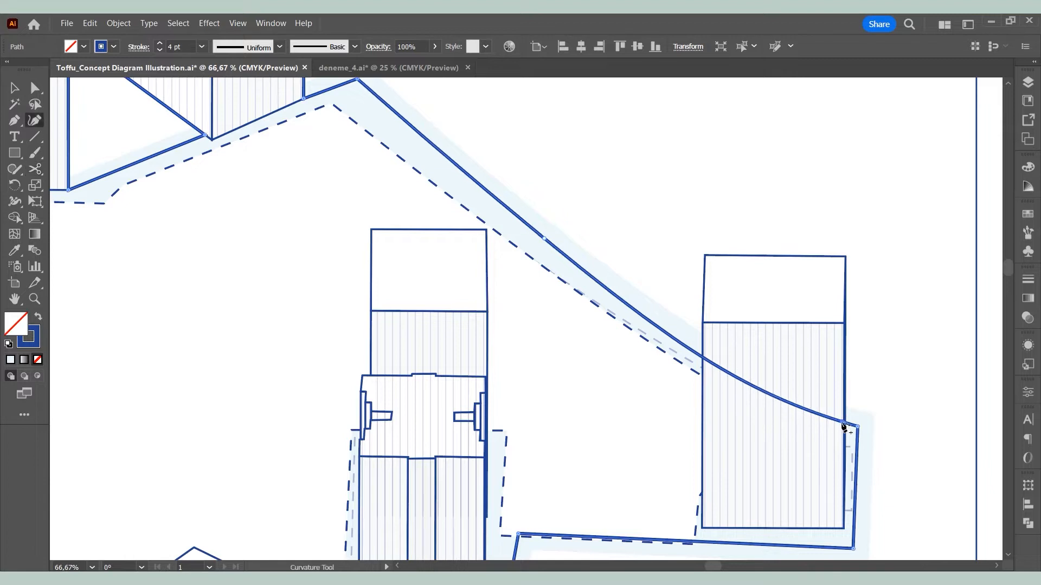
double_click(703, 355)
left_click_drag(708, 358, 846, 257)
double_click(705, 256)
double_click(846, 257)
double_click(844, 423)
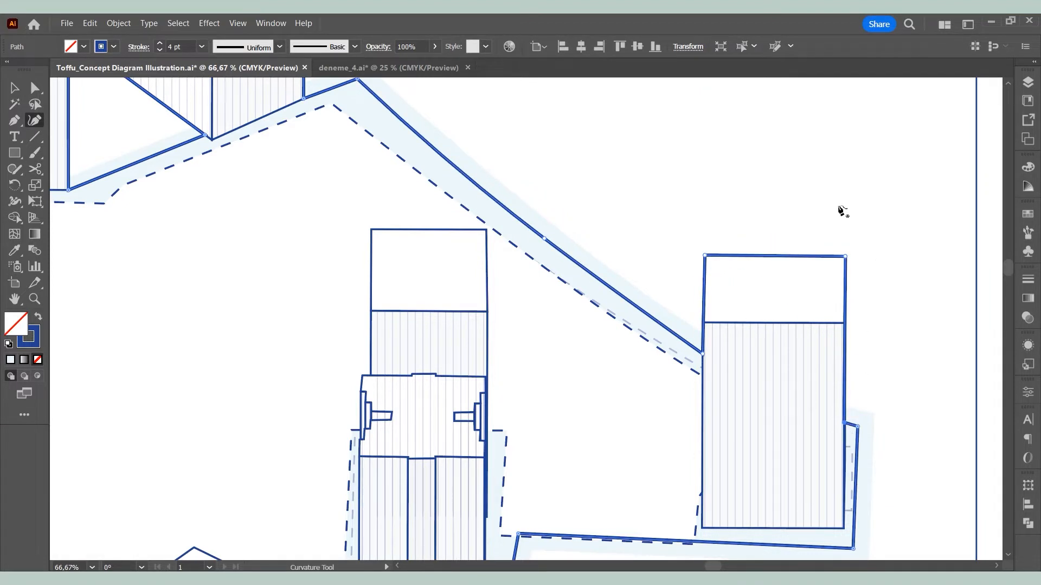
Add sharp corner points so the boundary follows the front tower's lower-right corner, and deselect the path.
scroll(820, 163, "down", 2)
scroll(645, 411, "up", 2)
left_click(645, 411)
left_click_drag(657, 403, 659, 411)
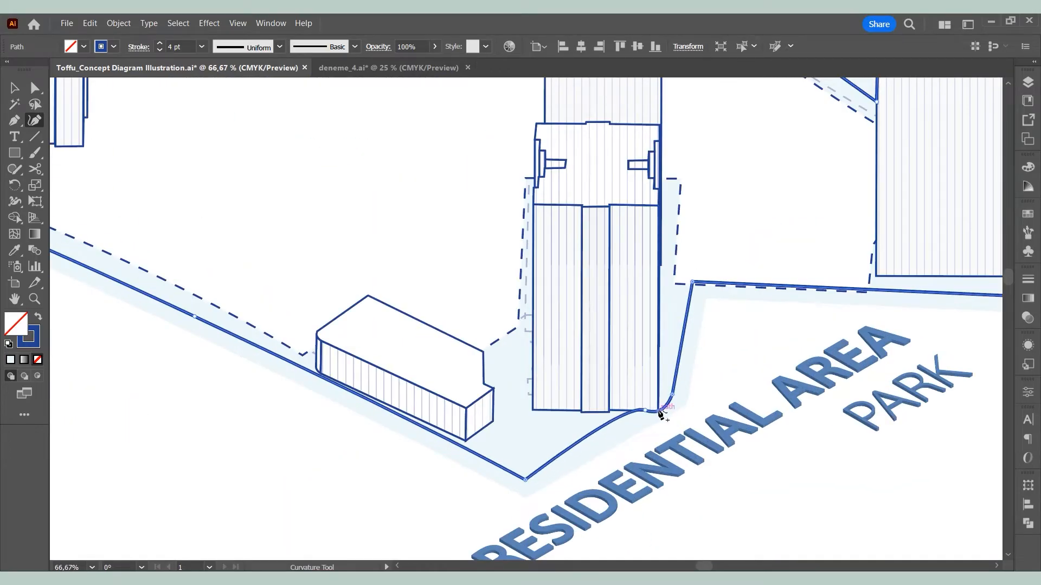
double_click(659, 410)
double_click(645, 411)
scroll(667, 429, "down", 2)
key("v")
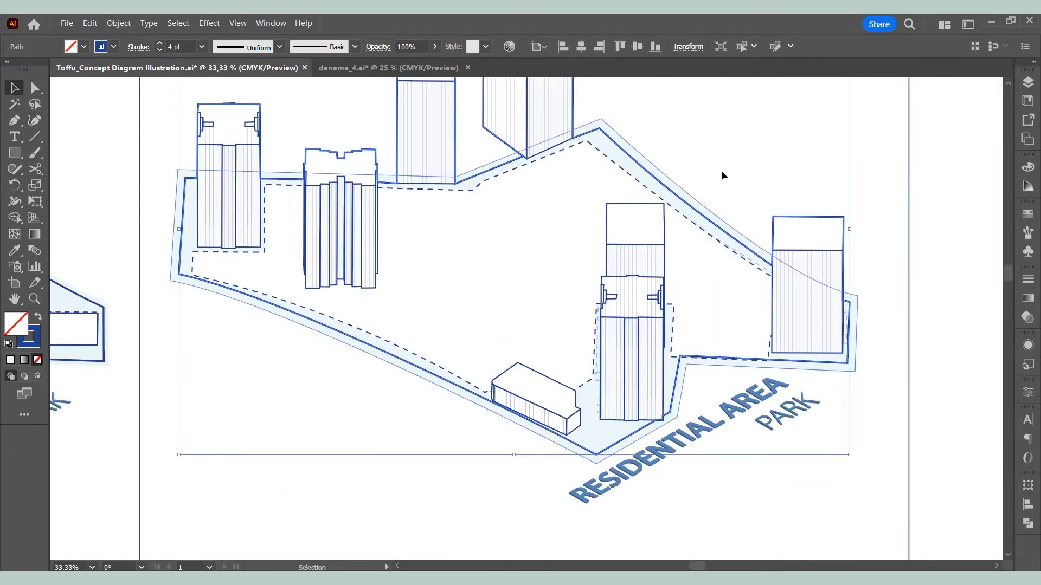
left_click(721, 170)
scroll(503, 407, "down", 2)
key("t")
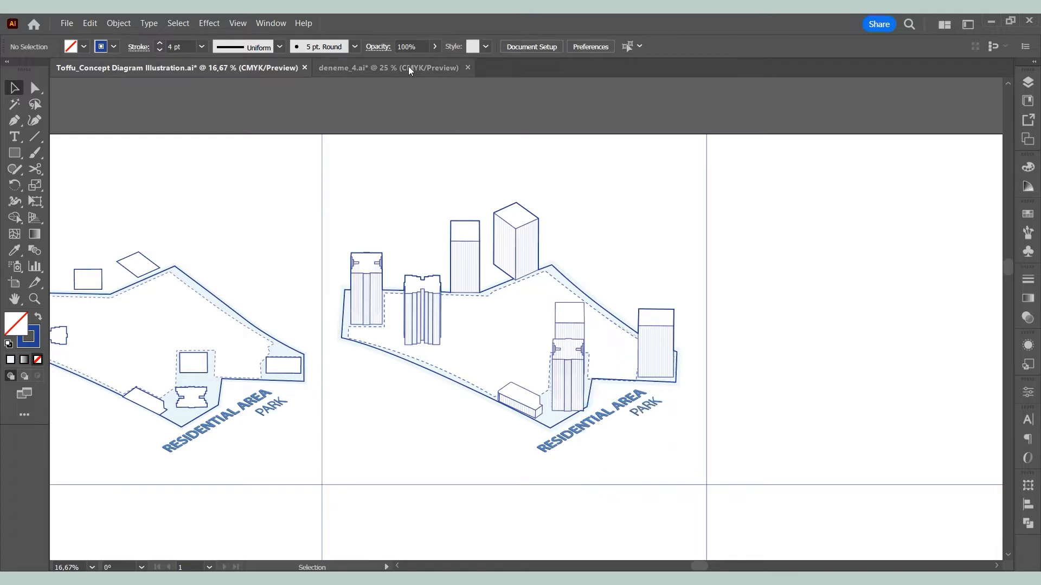
Replace the RESIDENTIAL AREA line of the tower diagram's isometric label with SURROUNDING BUILDINGS.
double_click(592, 415)
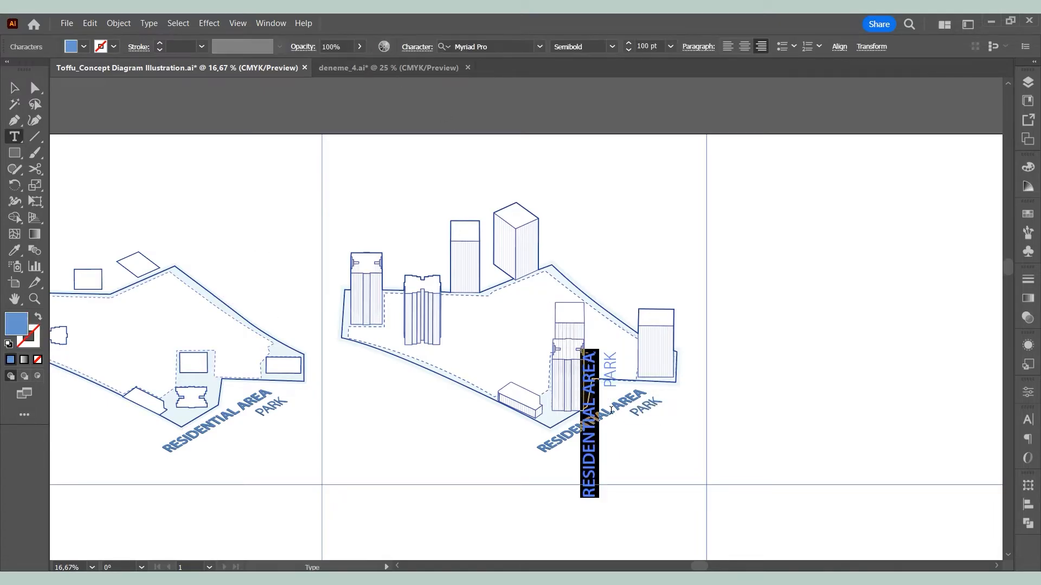
type("SURROUNDING")
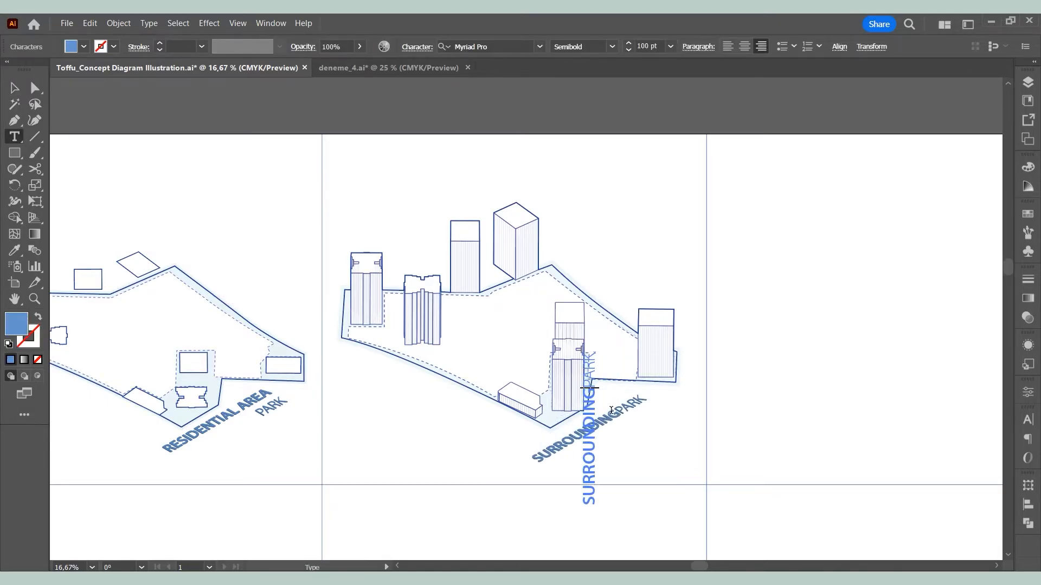
type(" BUILDINGS")
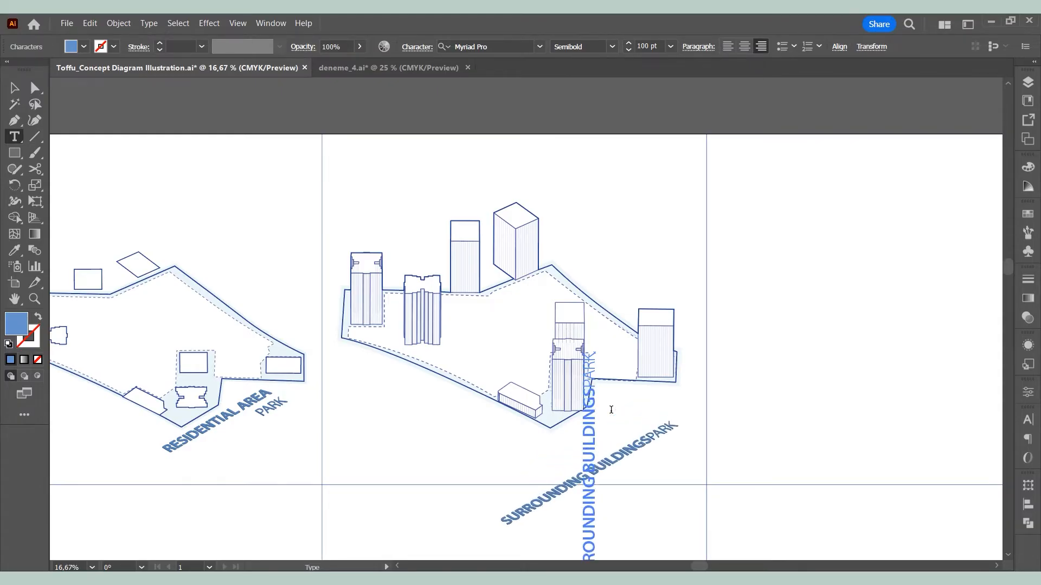
key("Return")
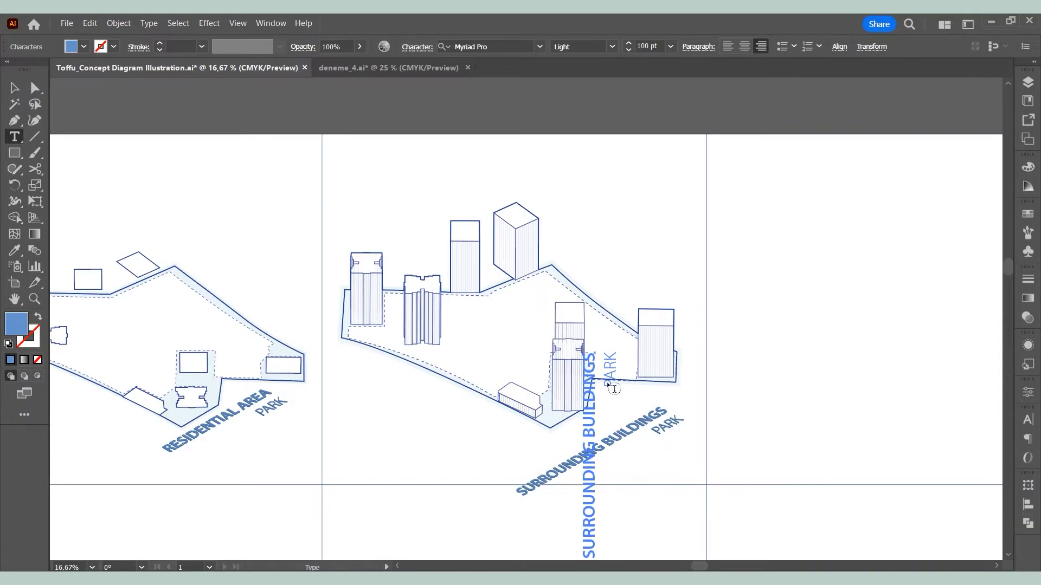
Change the tower diagram's second label line from PARK to HOUSING and move the whole label closer to the site's lower edge.
left_click(609, 385)
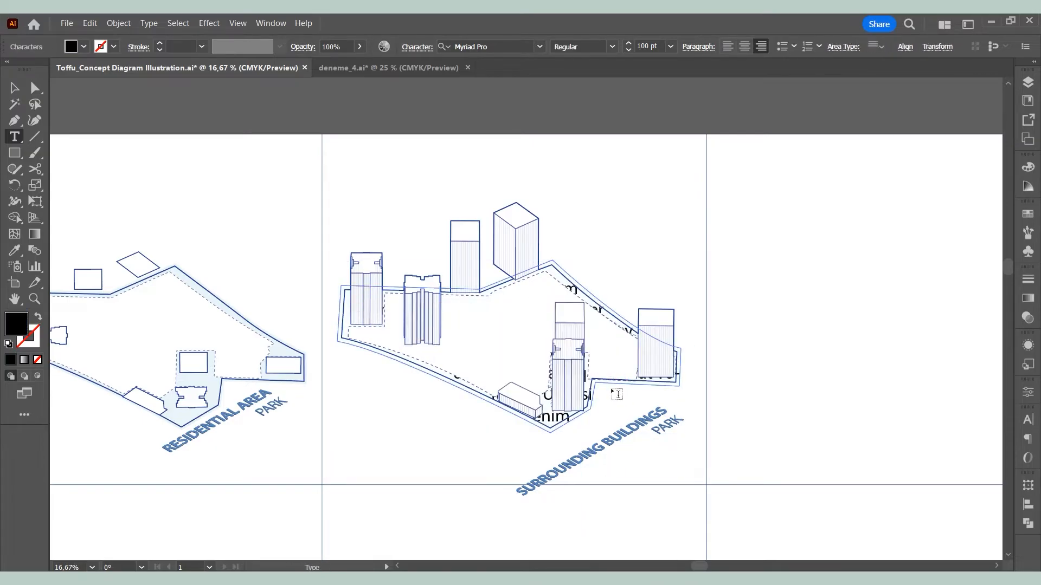
key("ctrl+z")
left_click(595, 412)
left_click(614, 393)
key("ctrl+z")
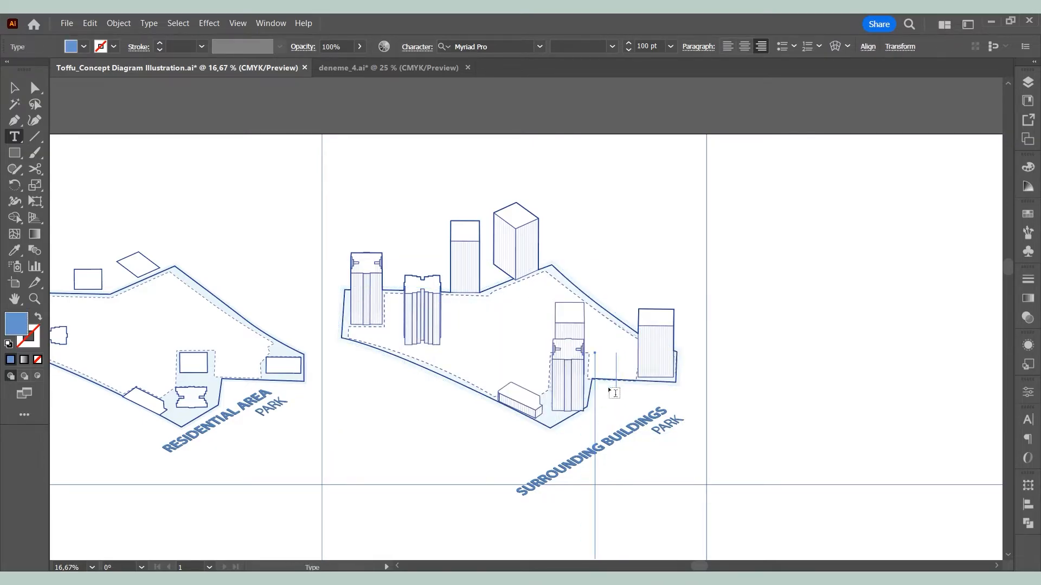
left_click(612, 386)
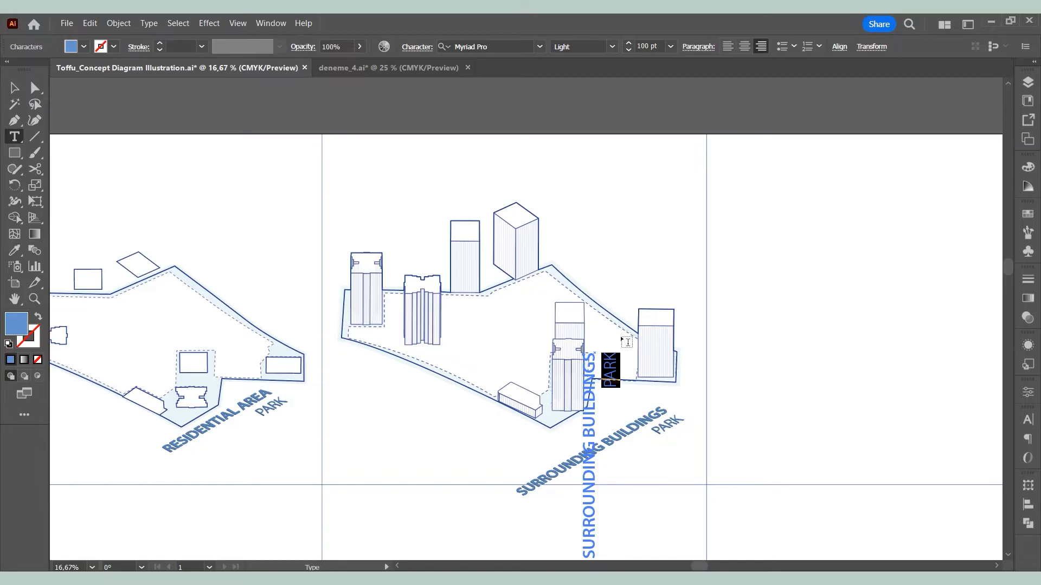
type("HOUSING")
left_click(14, 88)
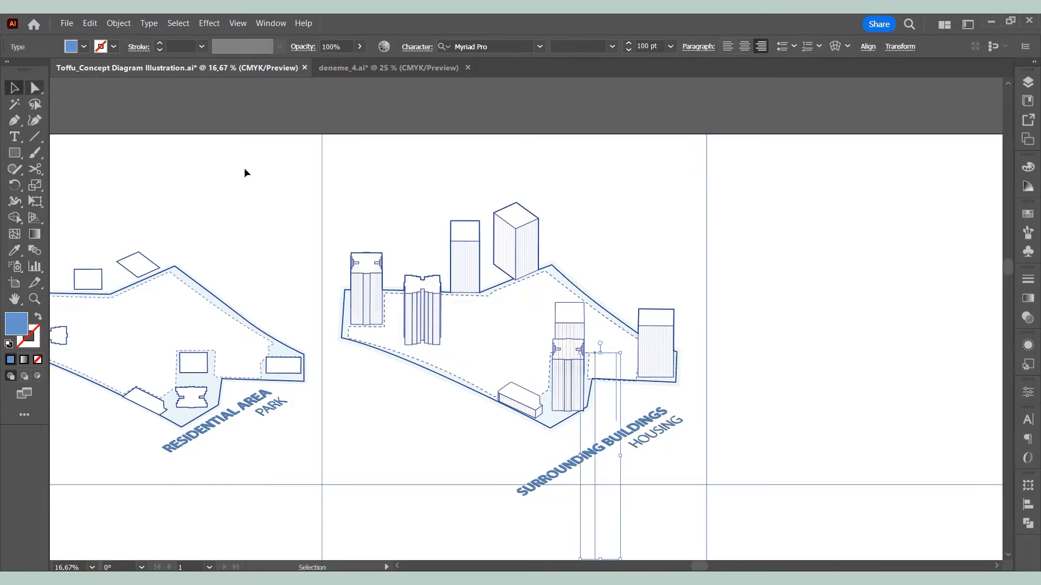
left_click(244, 171)
left_click_drag(652, 419, 632, 403)
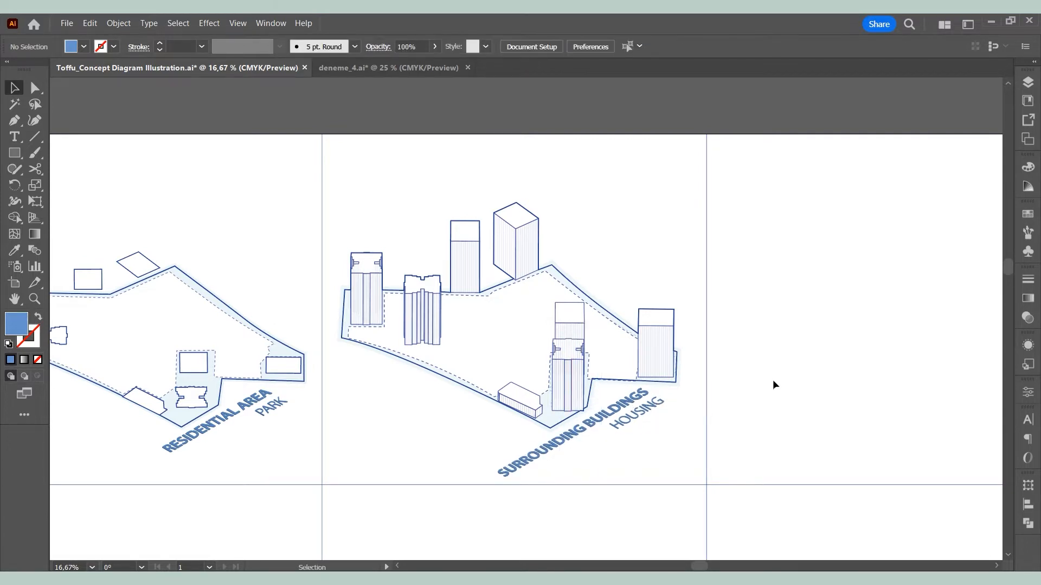
Expand the appearance of the neighbouring diagram's RESIDENTIAL AREA label and deselect it.
left_click(242, 408)
left_click(121, 24)
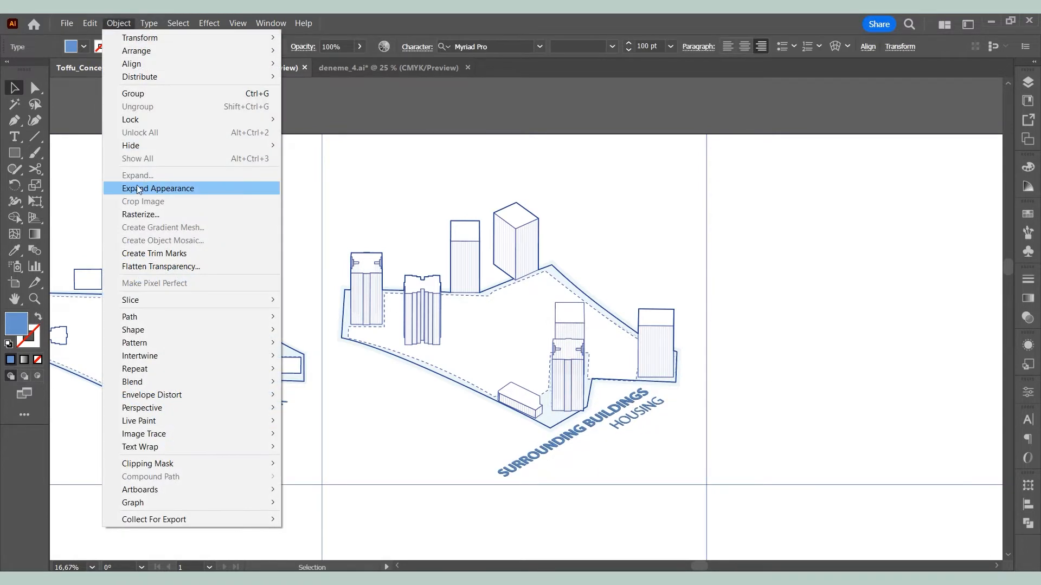
left_click(155, 189)
left_click(264, 206)
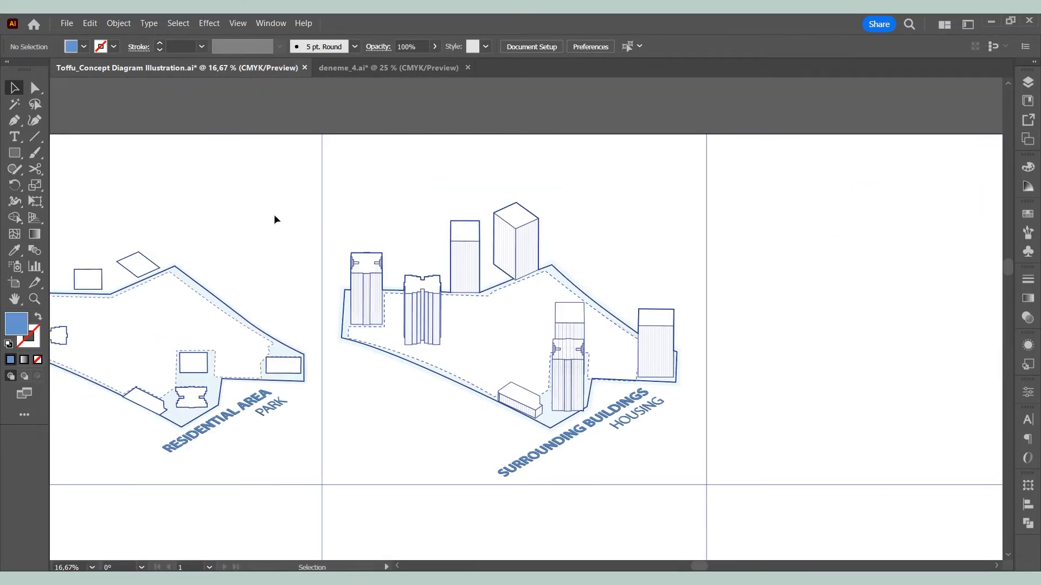
Duplicate the SURROUNDING BUILDINGS diagram with its label about 770 mm horizontally into the next empty grid cell.
scroll(274, 217, "down", 2)
scroll(527, 234, "up", 1)
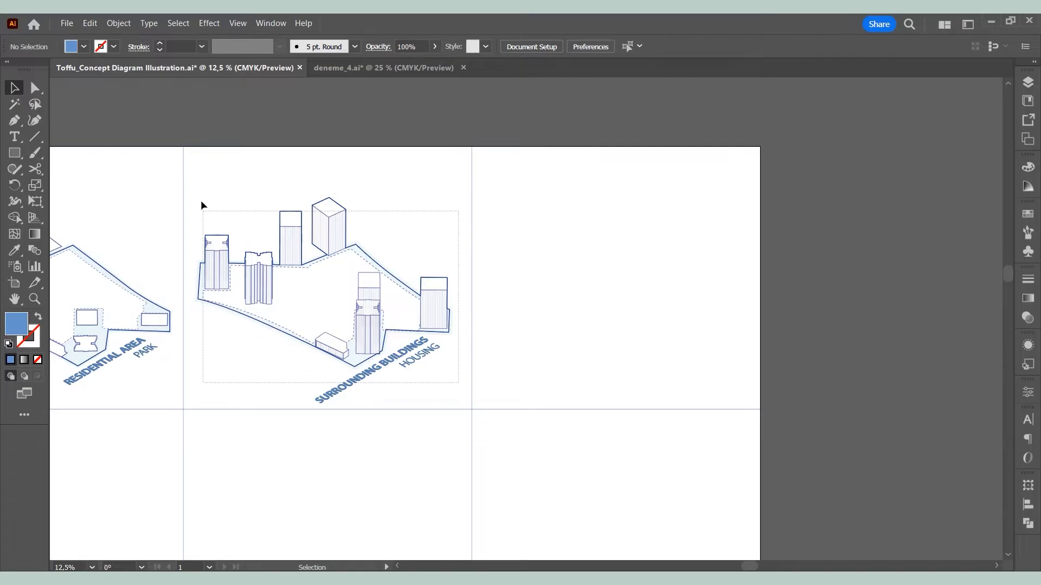
left_click_drag(220, 273, 509, 272)
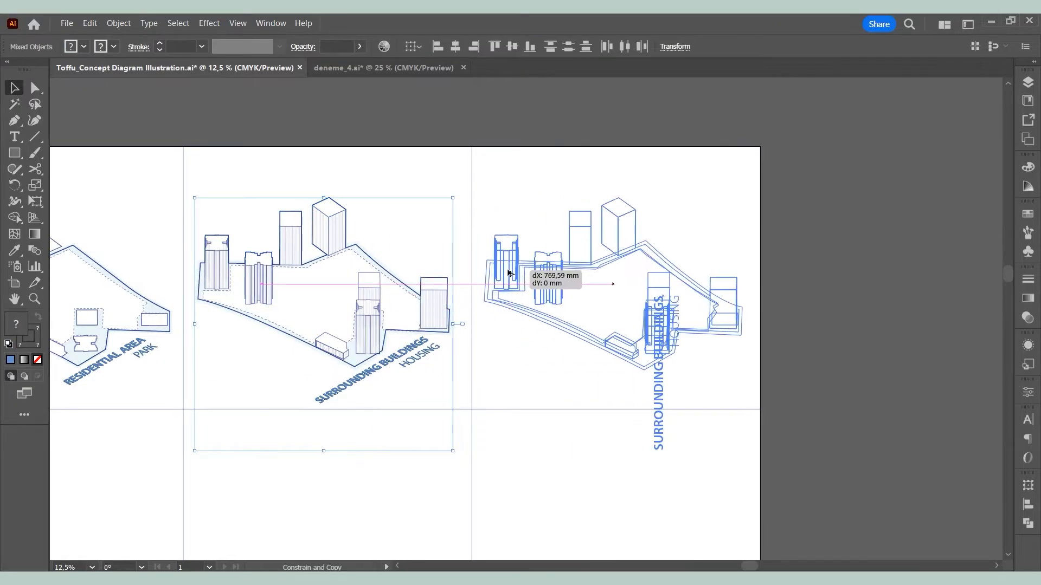
left_click_drag(754, 267, 755, 267)
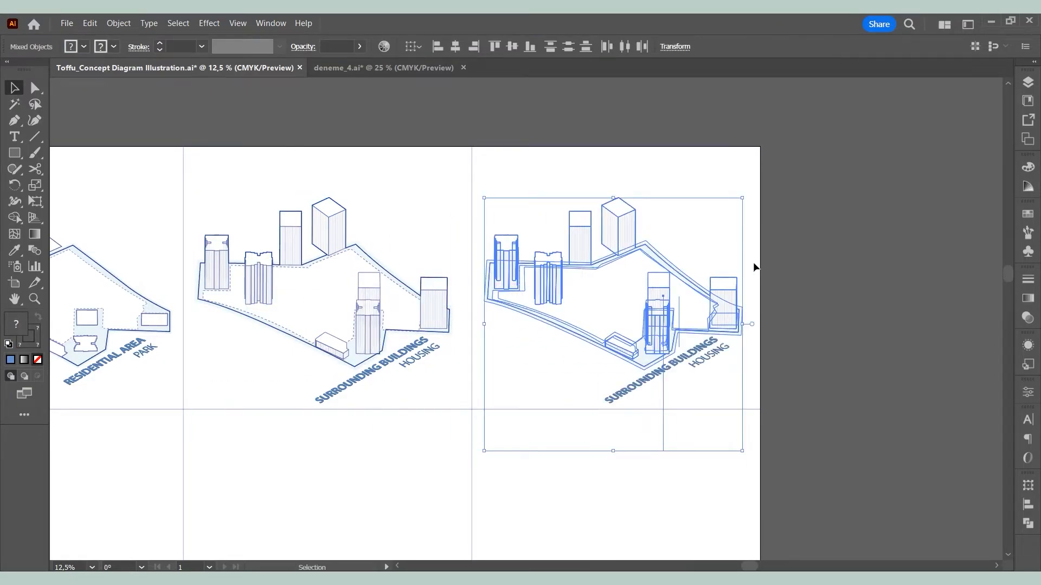
left_click(649, 183)
Group the two rear towers with the leftmost tower in the copied diagram.
left_click(620, 220)
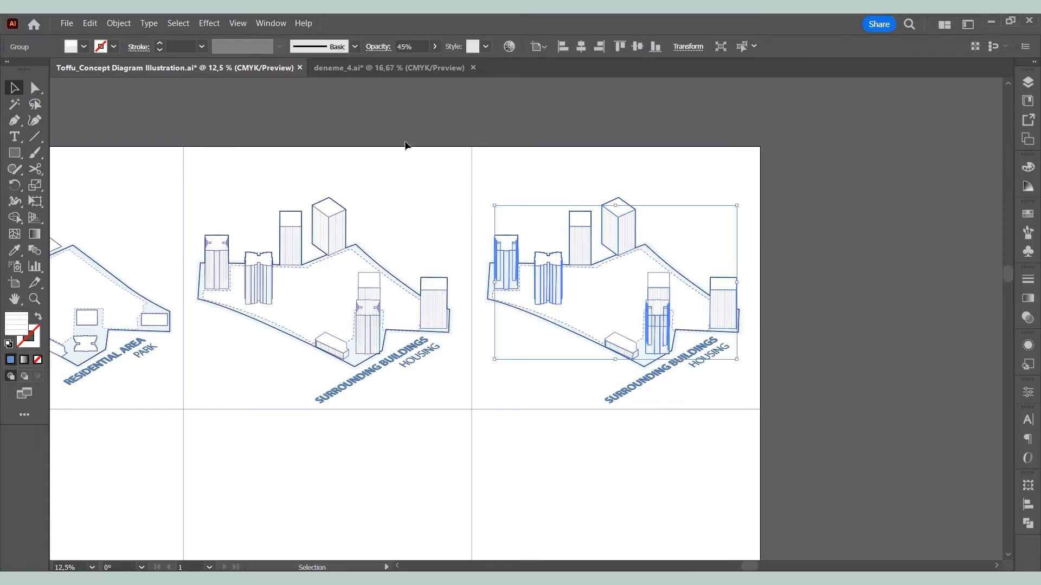
left_click(703, 249)
scroll(355, 308, "up", 2)
scroll(355, 308, "down", 2)
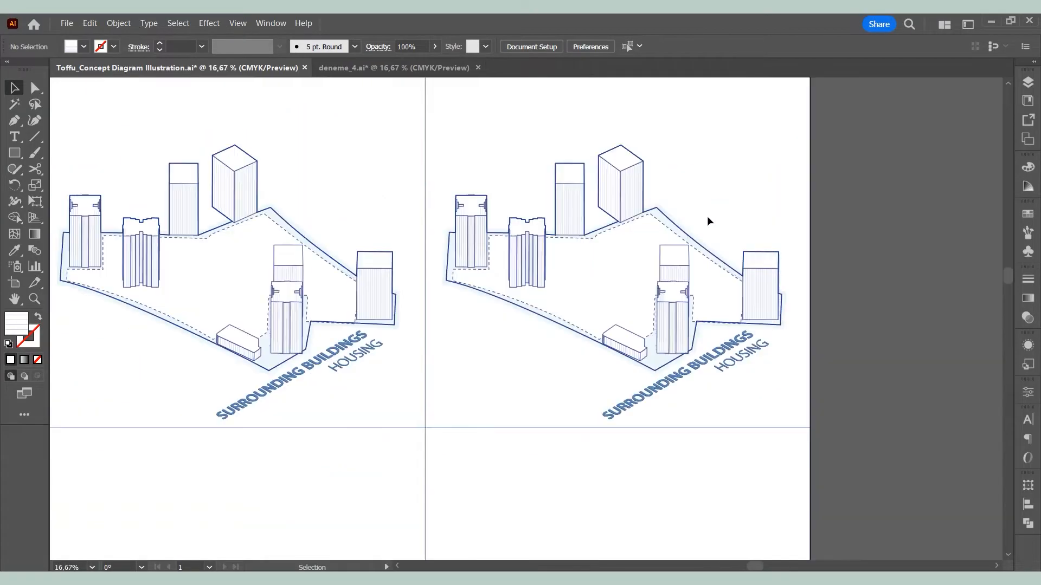
scroll(705, 217, "up", 1)
left_click(627, 186)
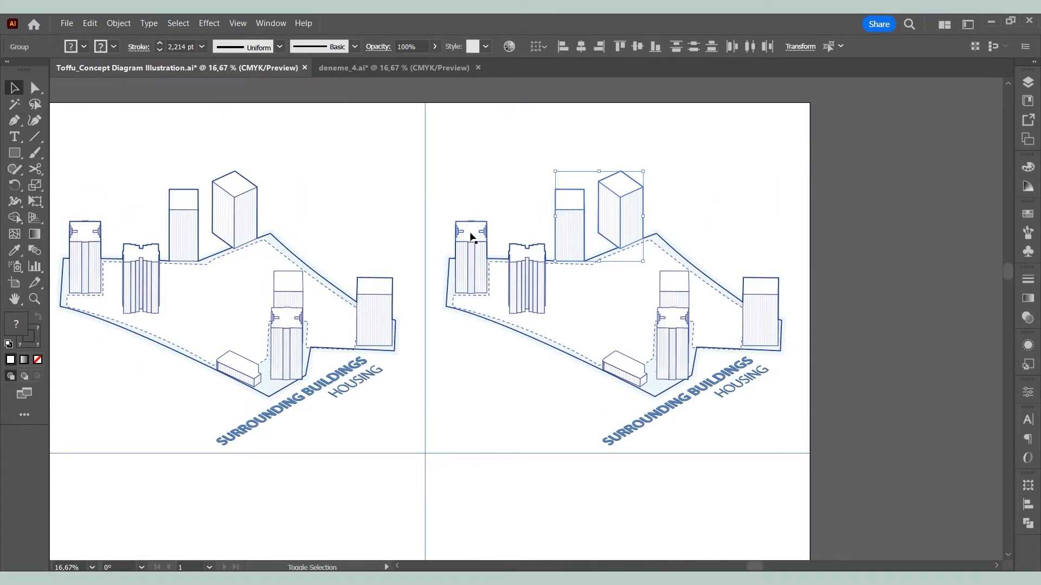
right_click(573, 203)
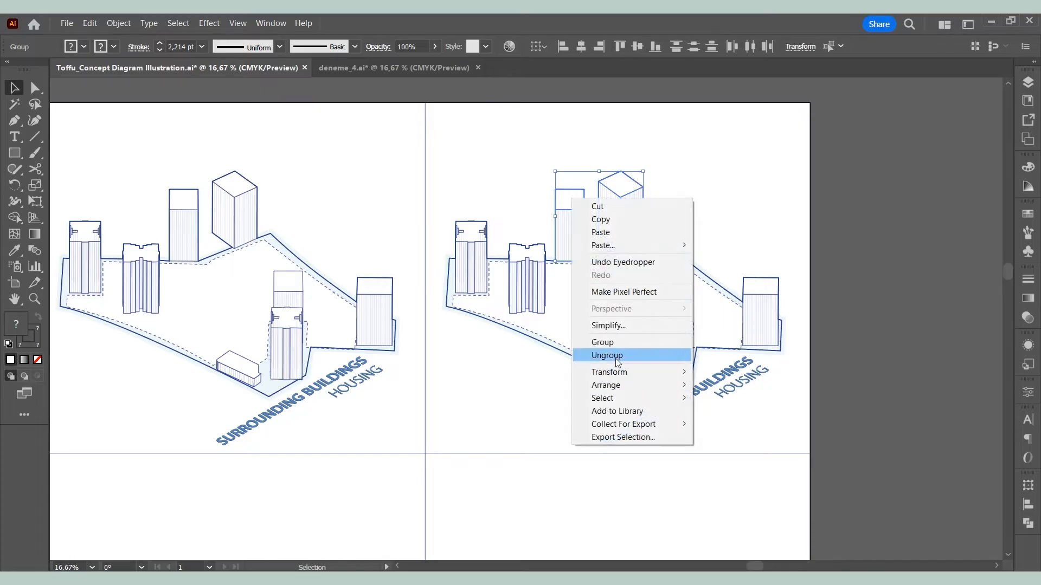
left_click(475, 234, "shift")
right_click(474, 233)
left_click(502, 375)
left_click(521, 347)
left_click(529, 258)
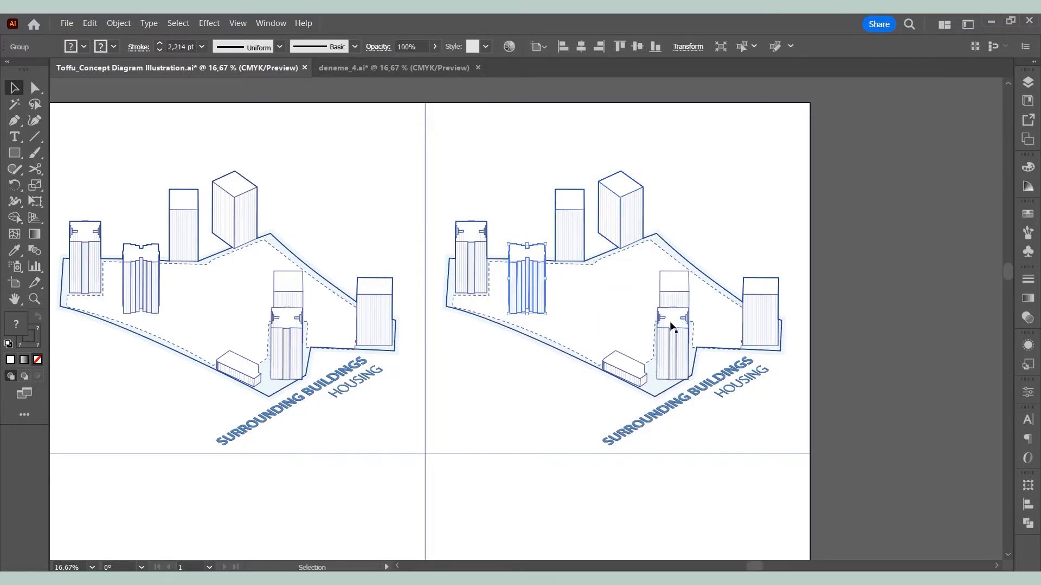
left_click(674, 288, "ctrl")
left_click(732, 280)
left_click_drag(675, 319, 689, 321)
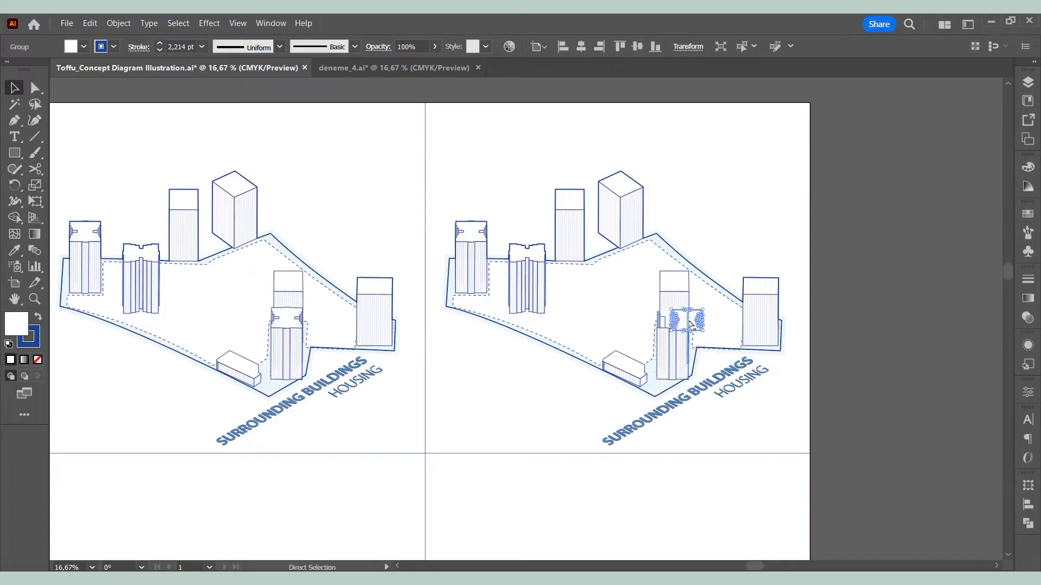
key("ctrl+z")
left_click(684, 315)
left_click(681, 291)
left_click(732, 254)
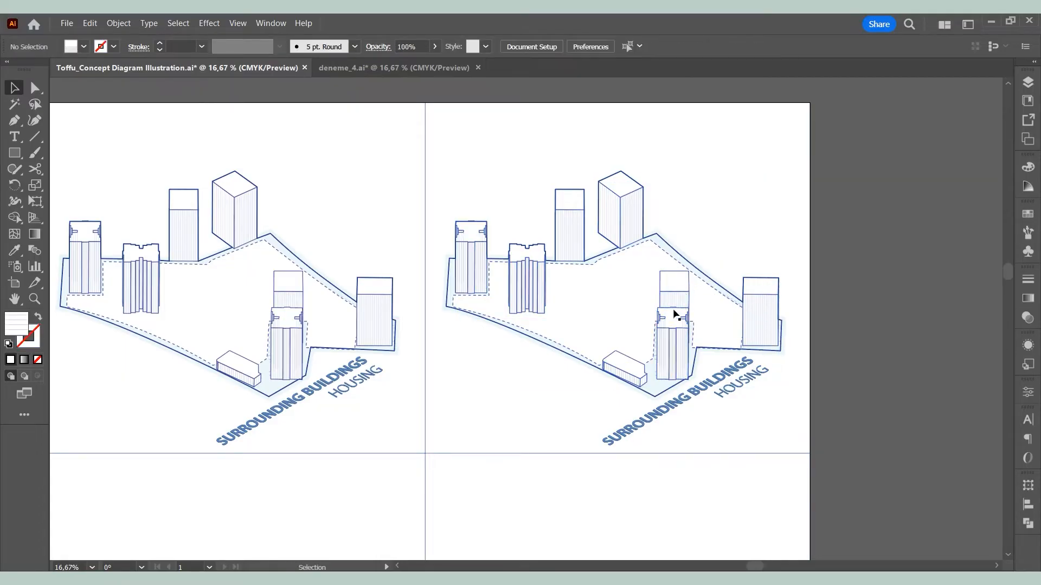
Group the front towers, the low block and the rightmost tower of the copied diagram, and deselect them.
left_click_drag(809, 423, 730, 352)
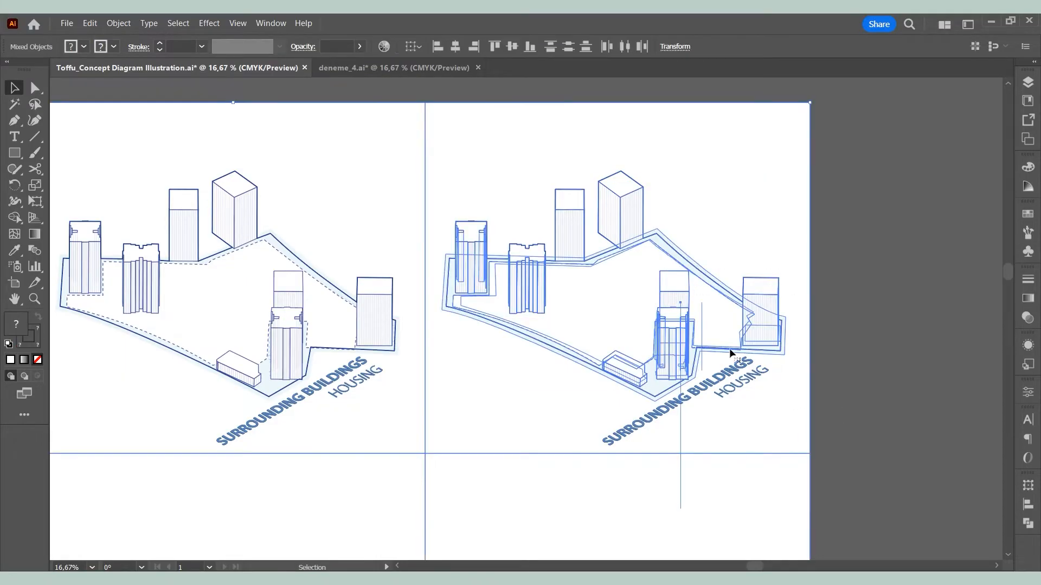
left_click(692, 332)
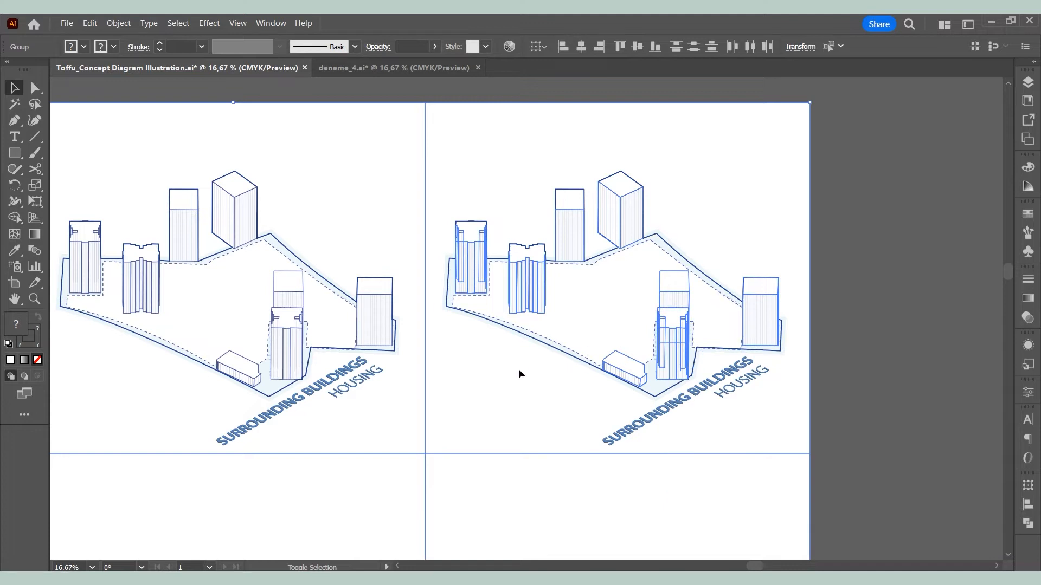
left_click(621, 223, "shift")
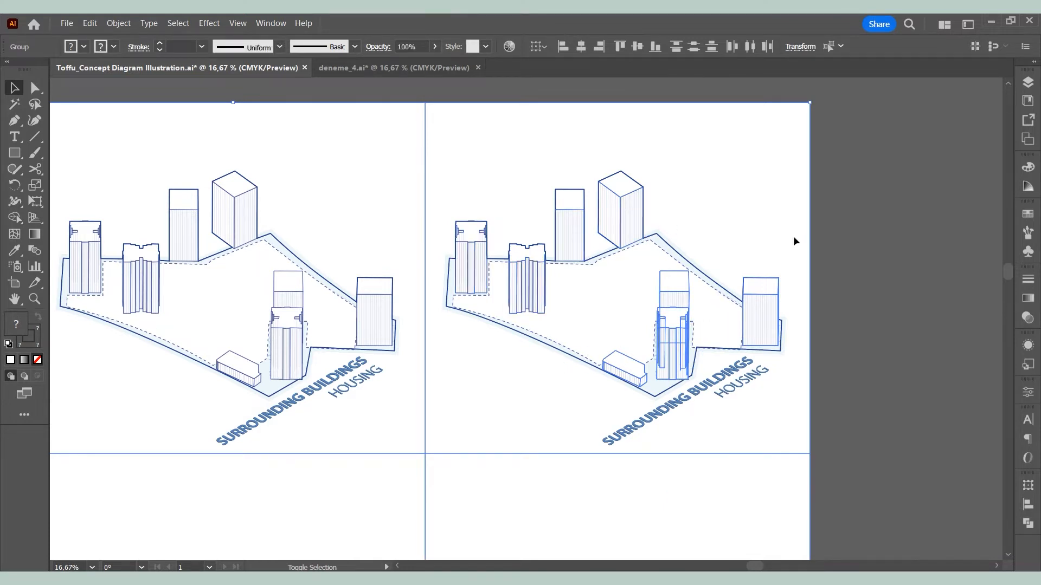
left_click(810, 332, "shift")
right_click(729, 313)
left_click(749, 300)
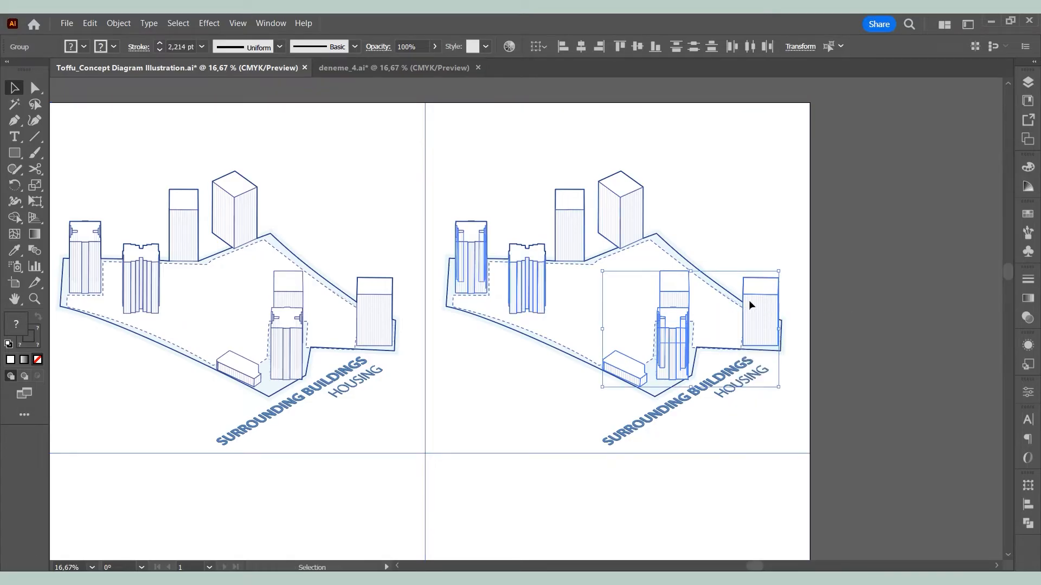
key("ctrl+z")
key("ctrl+z")
right_click(761, 291)
left_click(796, 435)
left_click(838, 428)
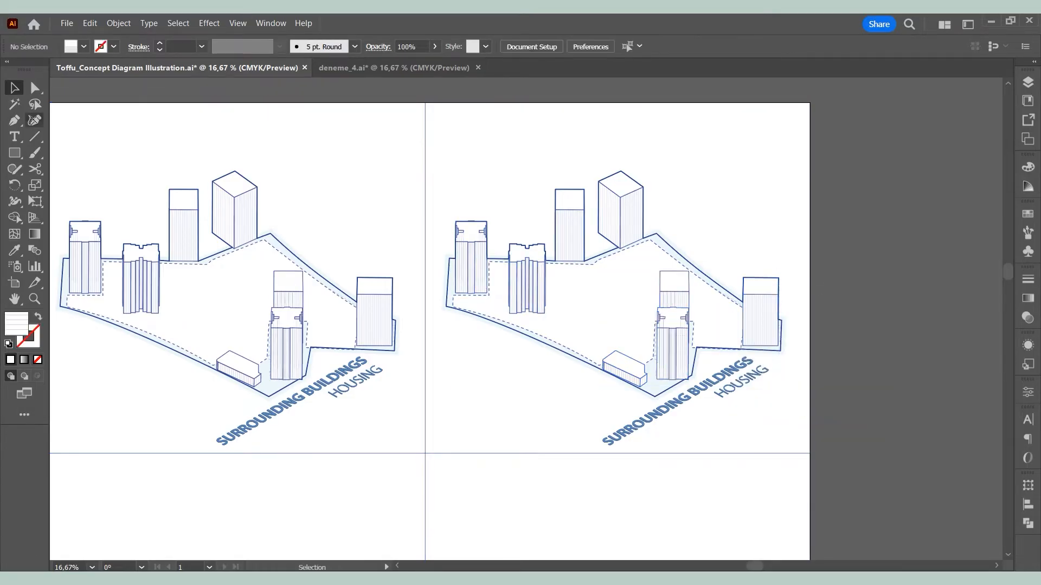
Draw a curve with the Curvature tool from the rear corner tower along the site's sloping edge to past the rightmost tower.
left_click(650, 217)
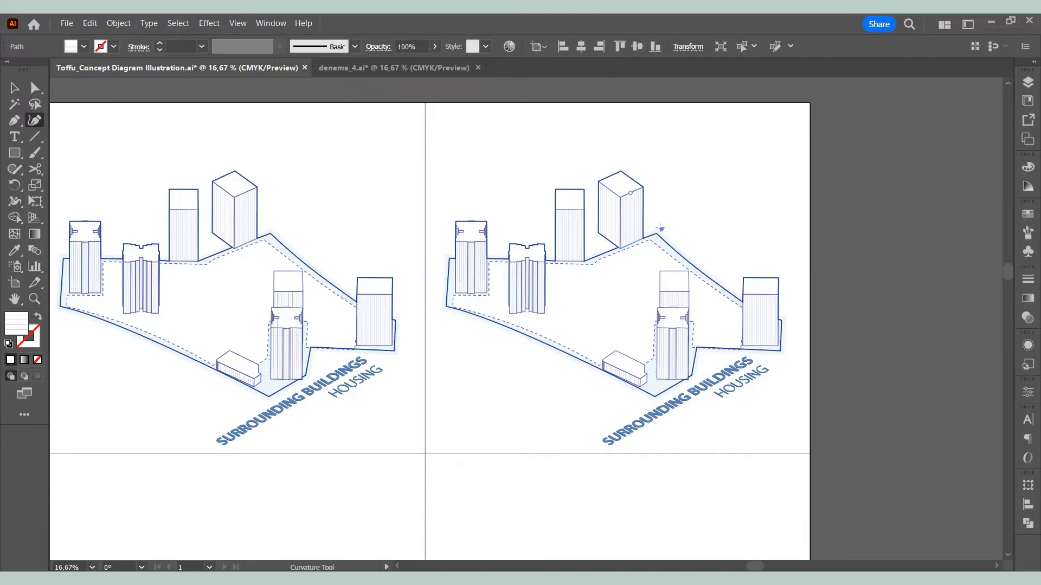
left_click(721, 278)
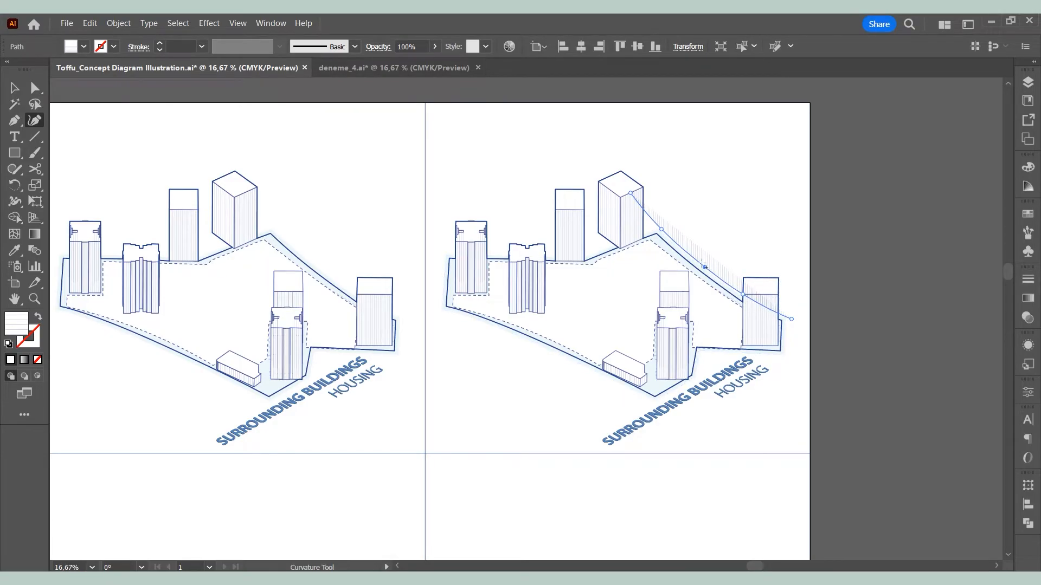
key("v")
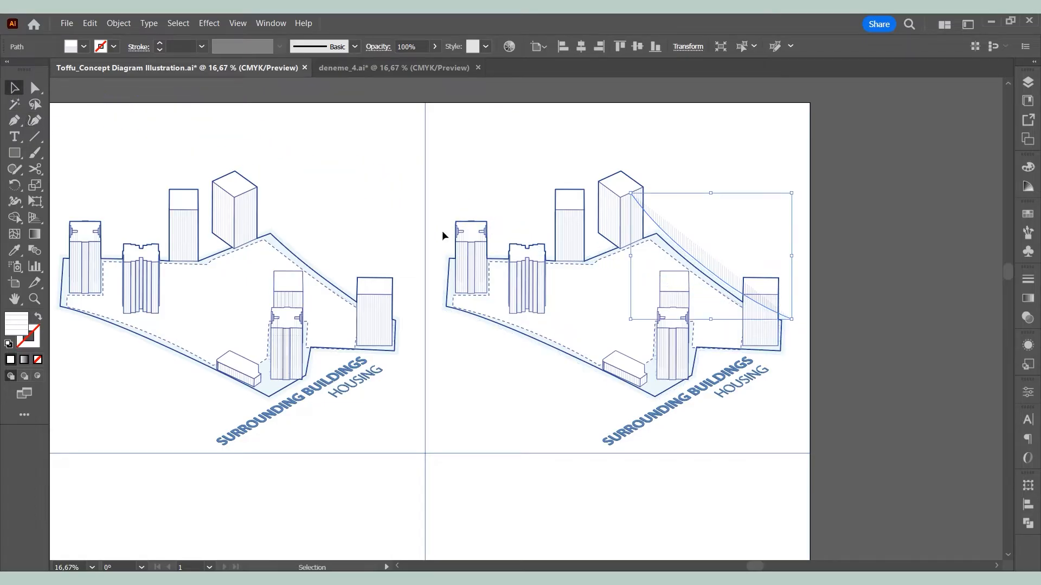
Remove the curve's fill, copy the site boundary's stroke onto it with the Eyedropper, and send it to the back.
left_click(38, 360)
left_click(14, 250)
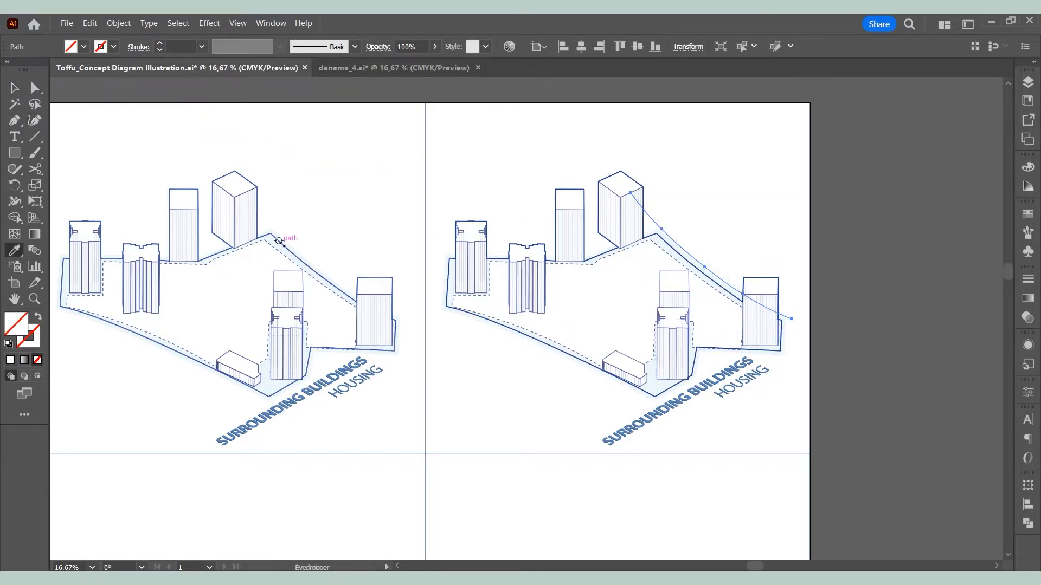
left_click(274, 237)
left_click(16, 89)
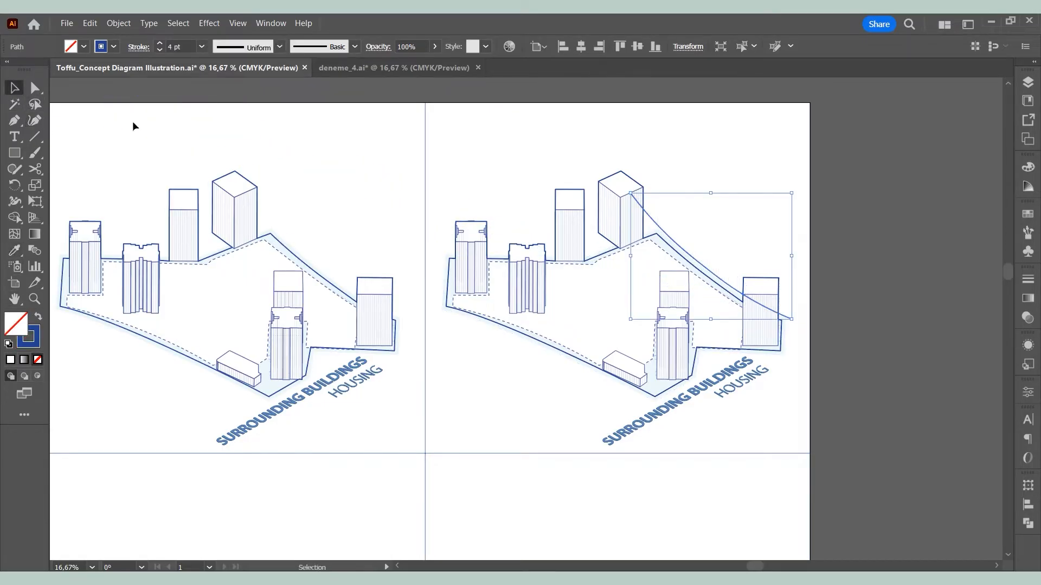
right_click(681, 241)
mouse_move(739, 509)
left_click(887, 549)
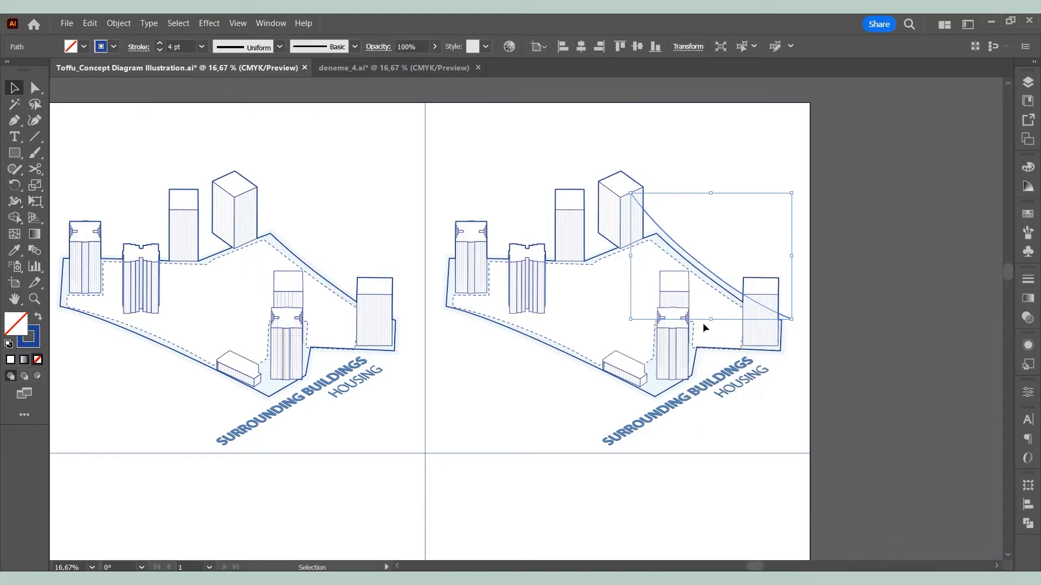
Set the curve's stroke weight to 18 pt and turn it into a dashed line.
left_click(201, 47)
left_click(219, 224)
left_click(201, 48)
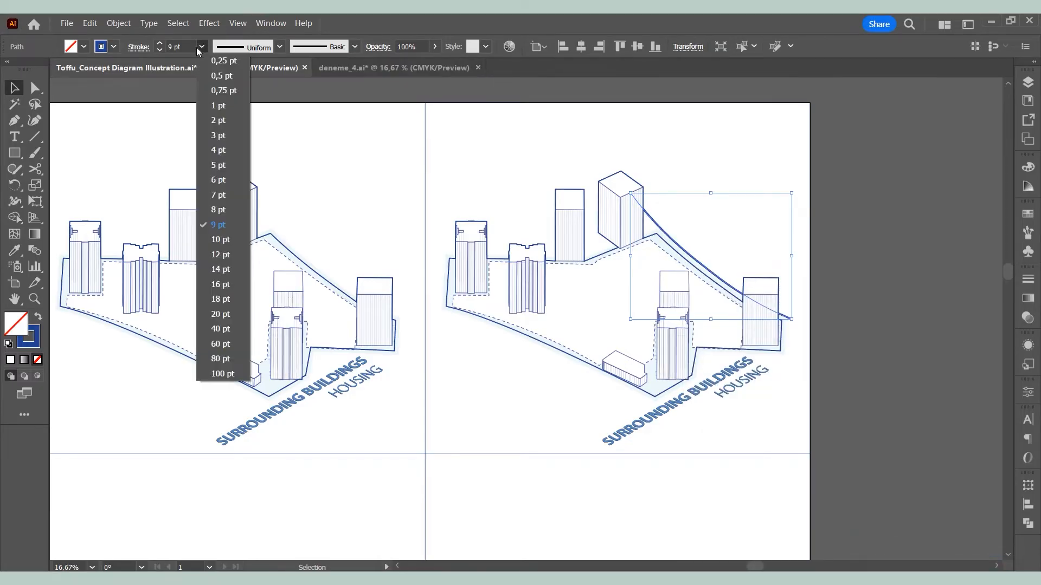
left_click(220, 299)
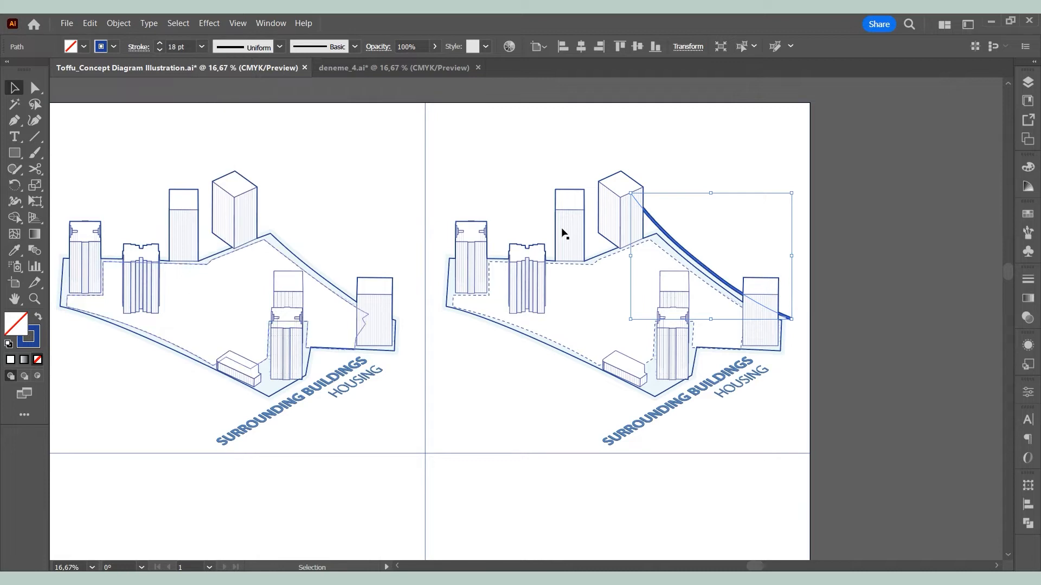
left_click(1029, 281)
left_click(874, 373)
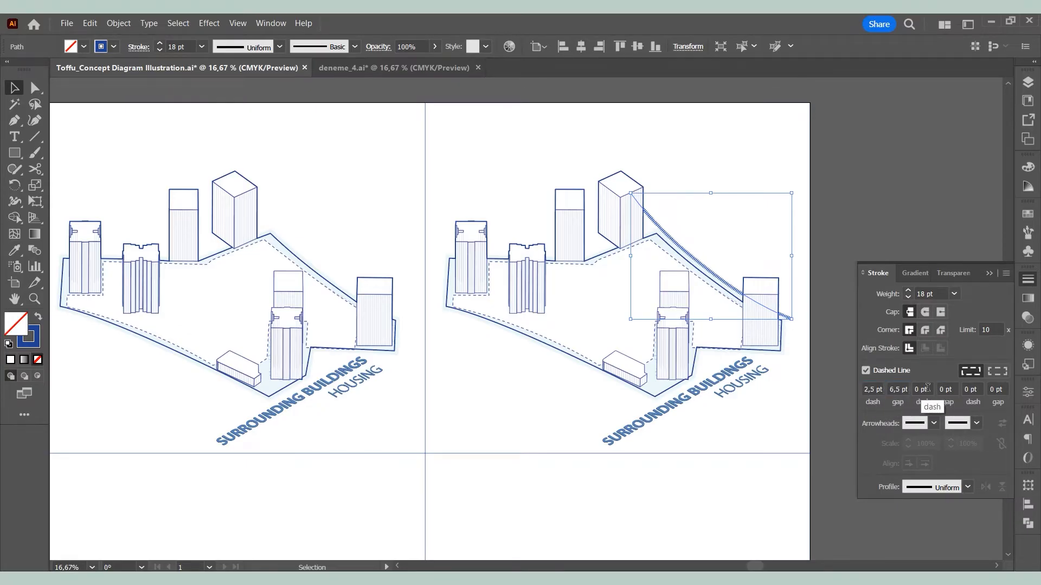
Add Arrow 7 arrowheads to both ends of the dashed curve and scale each to 30%.
left_click(916, 423)
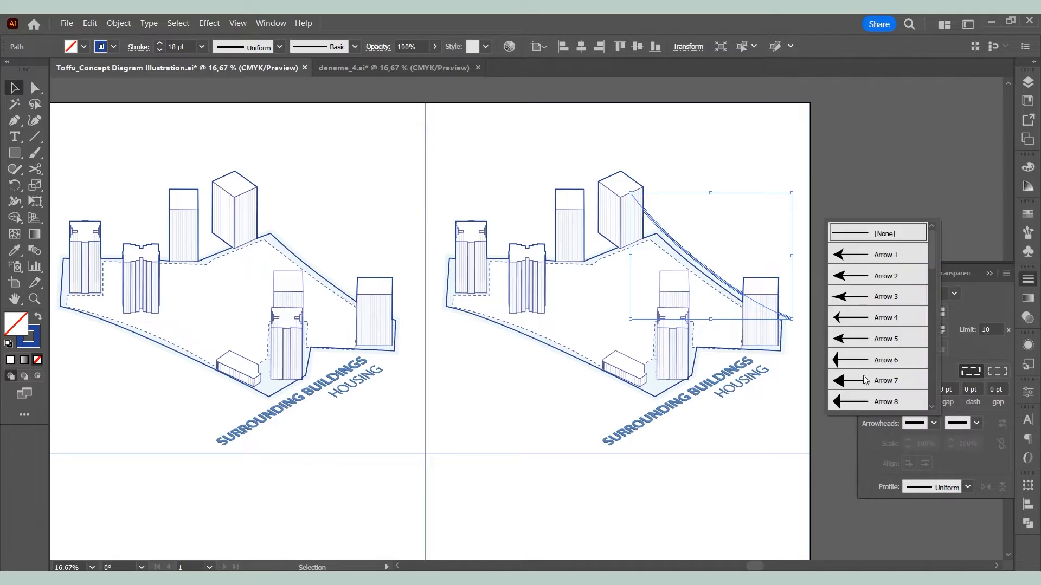
left_click(864, 383)
left_click(981, 424)
left_click(929, 383)
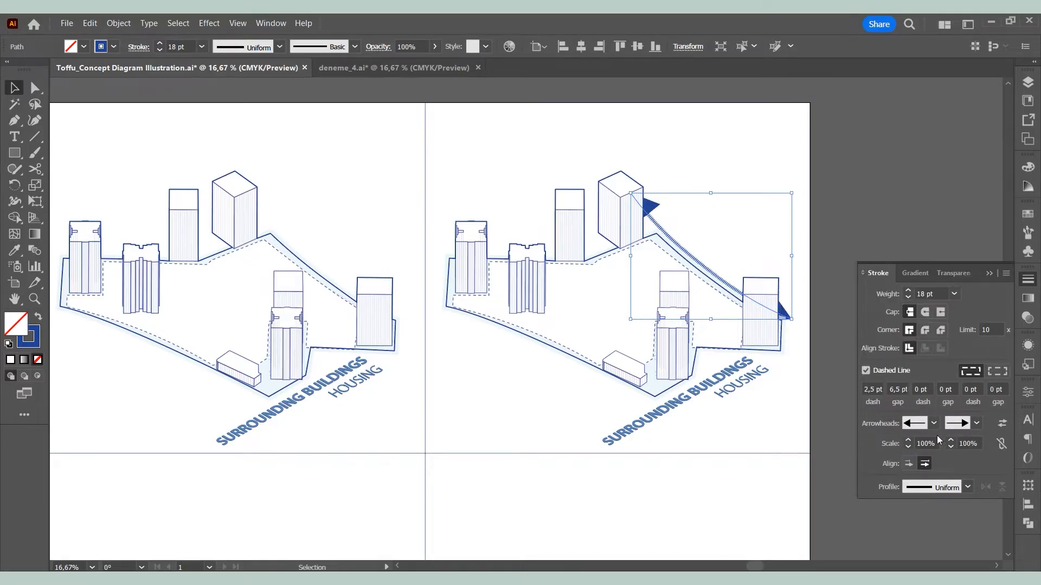
type("30")
key("Return")
left_click(979, 441)
type("3")
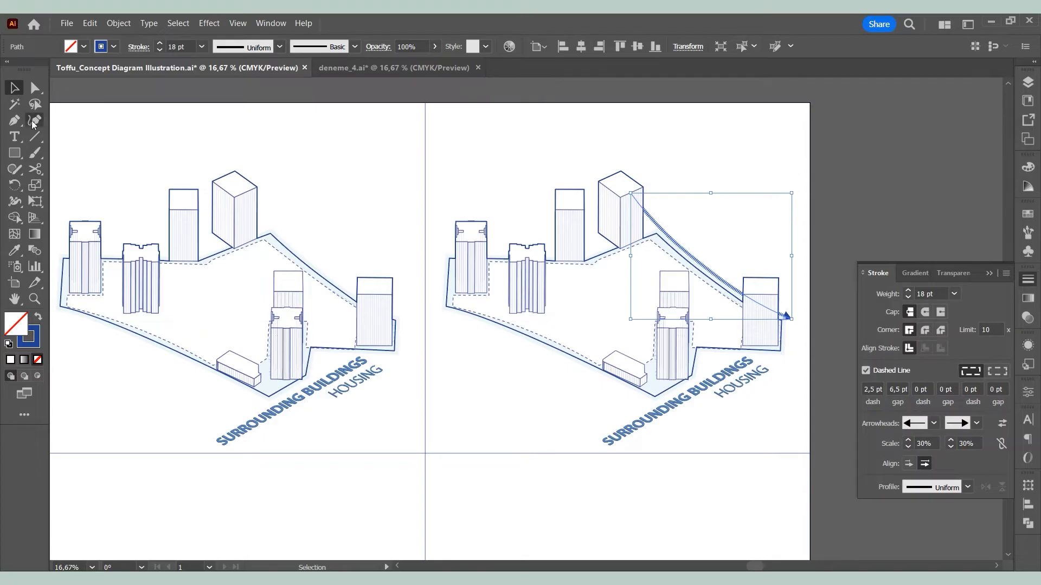
Move the dashed curve's end point slightly farther out past the rightmost tower with the Curvature tool, and deselect it.
left_click(33, 123)
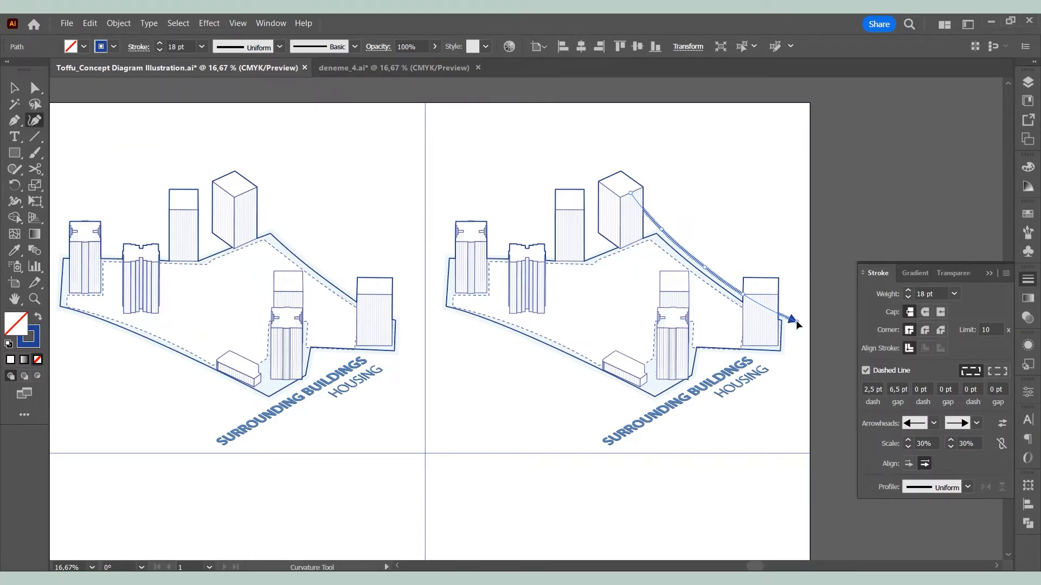
left_click(15, 87)
left_click(720, 198)
left_click(989, 274)
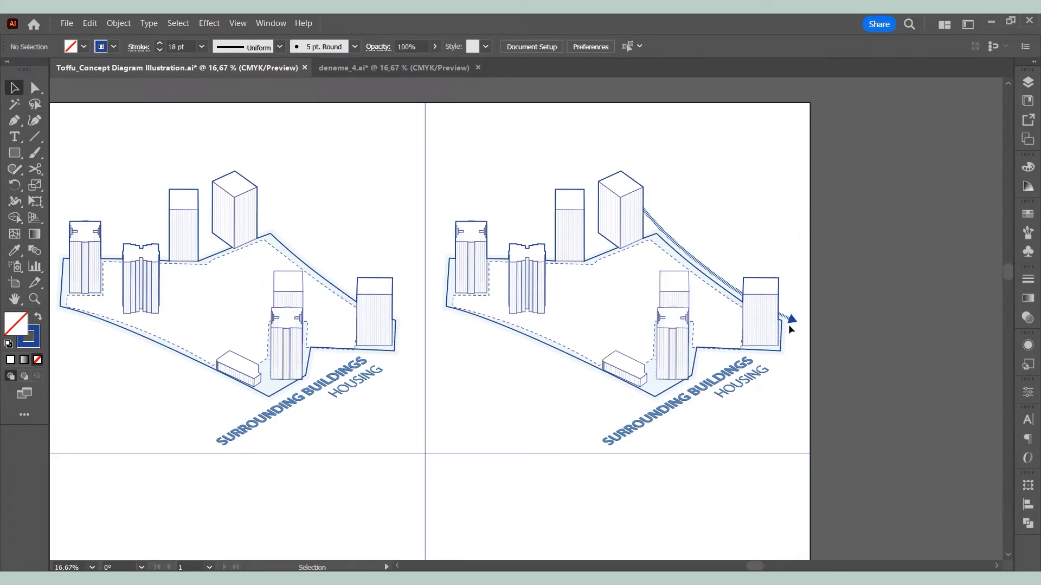
Draw a second dashed curve with the Curvature tool just outside the site's long front edge, down to its lowest corner.
left_click(788, 324)
left_click(35, 121)
left_click(471, 320)
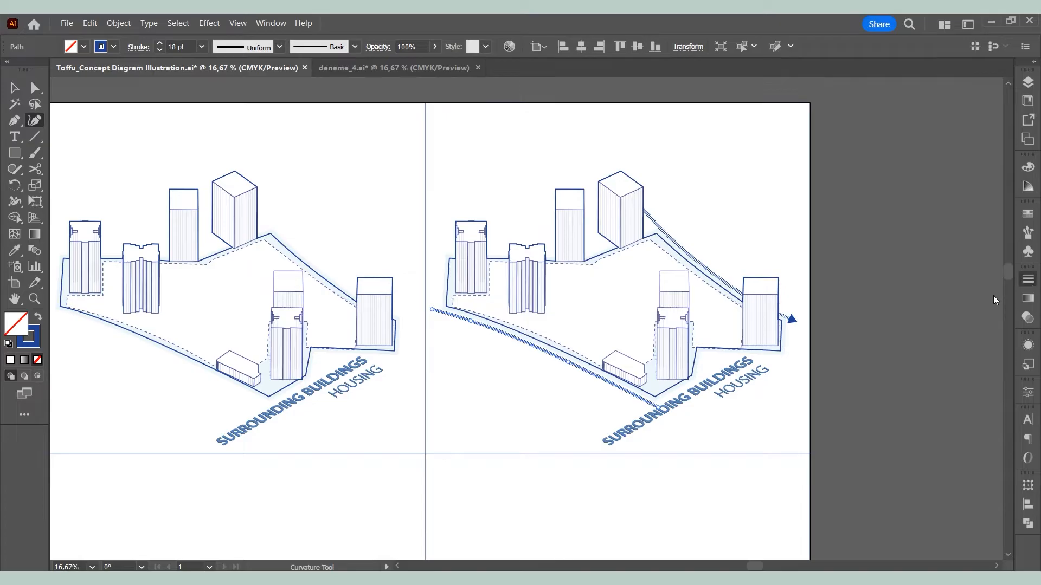
Add Arrow 7 arrowheads scaled to 30% at both ends of the front dashed curve, and deselect it.
left_click(933, 424)
left_click(908, 380)
left_click(976, 423)
left_click(950, 380)
left_click(934, 442)
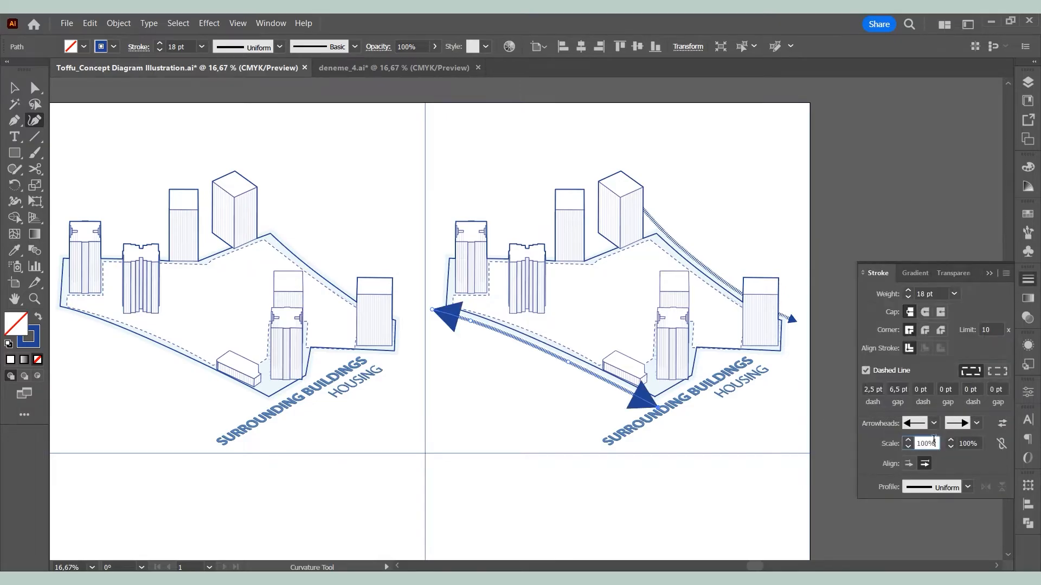
type("30")
key("Return")
key("ctrl+shift+a")
Draw a bent line with the Pen tool across the site, from beside the rightmost tower to past the leftmost tower.
key("p")
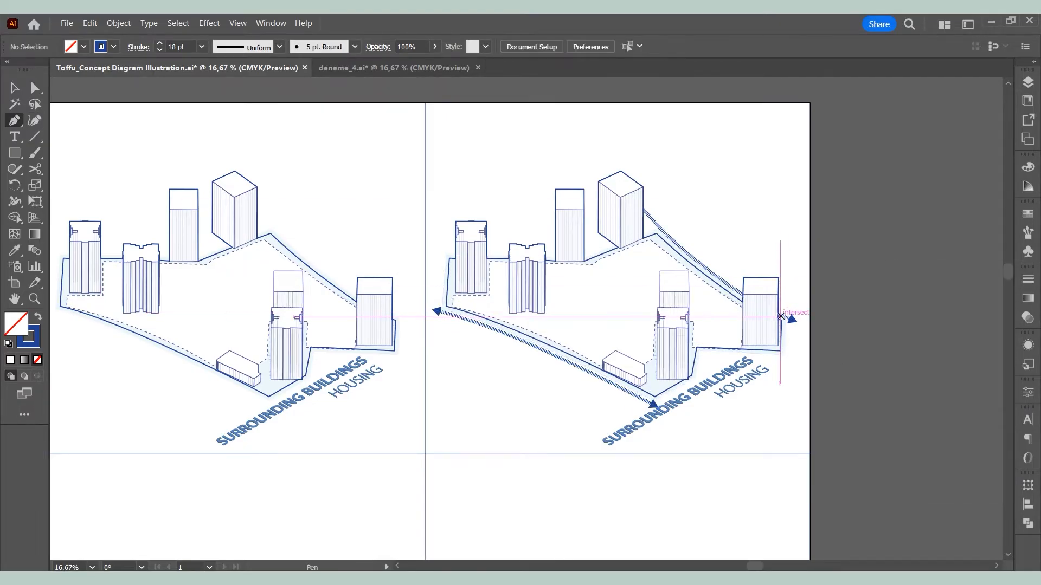
left_click(785, 318)
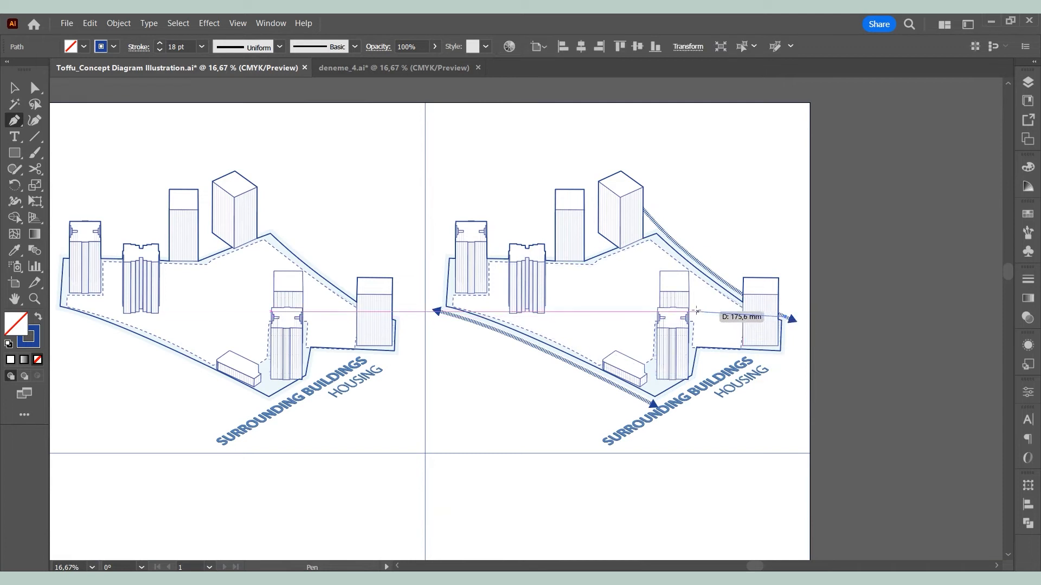
left_click(644, 314)
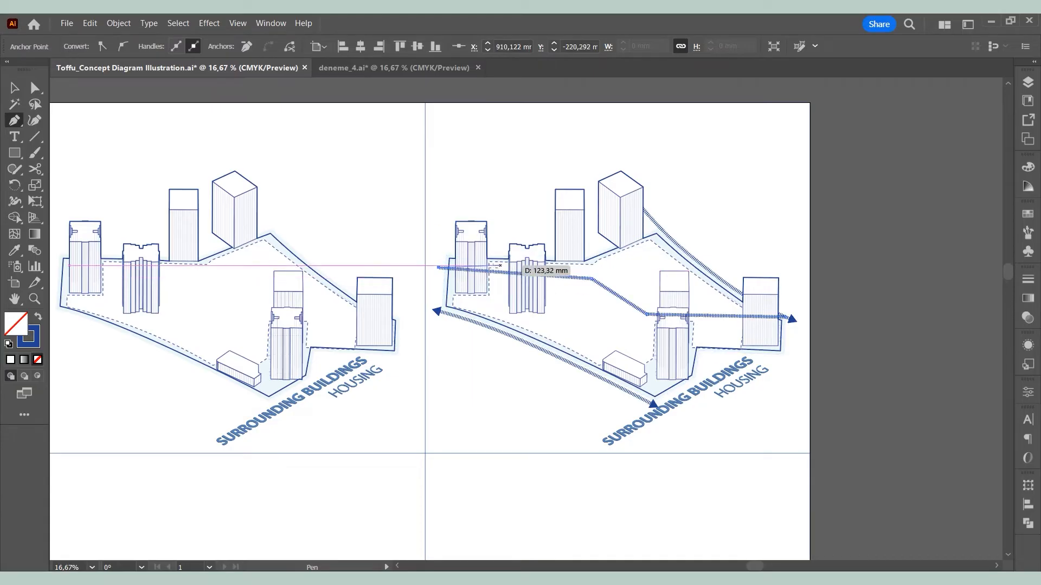
left_click(436, 272)
left_click(15, 88)
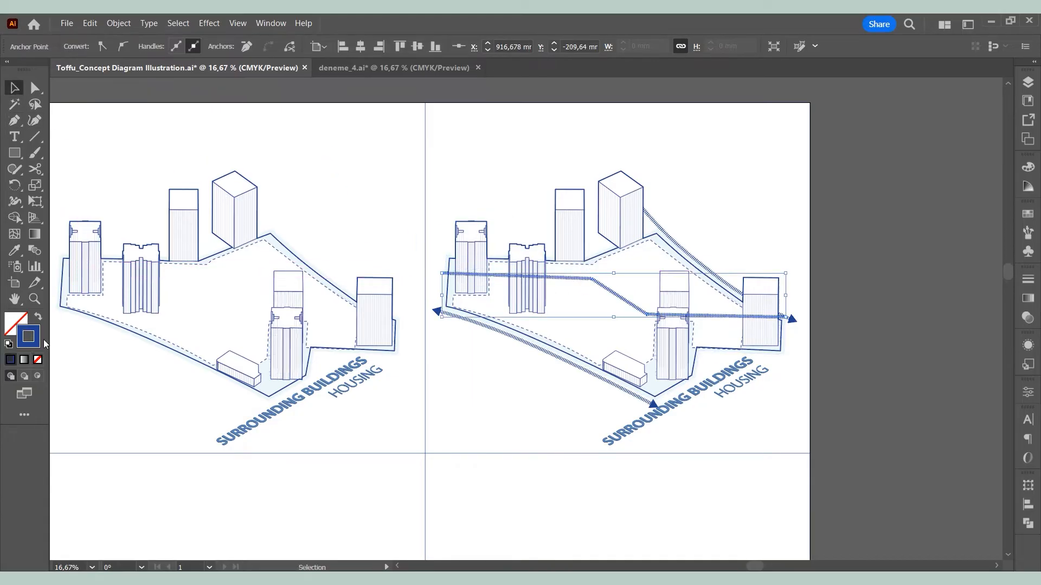
Give the bent line a solid red (ed2024) stroke with a weight of 10 pt.
double_click(28, 336)
left_click(943, 252)
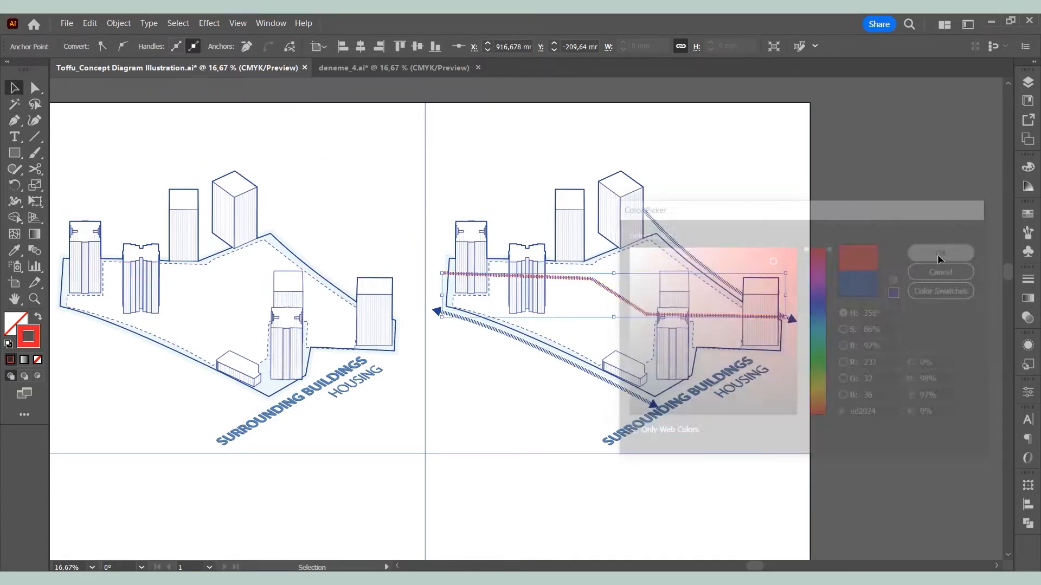
left_click(1028, 280)
left_click(866, 370)
left_click(954, 294)
left_click(984, 148)
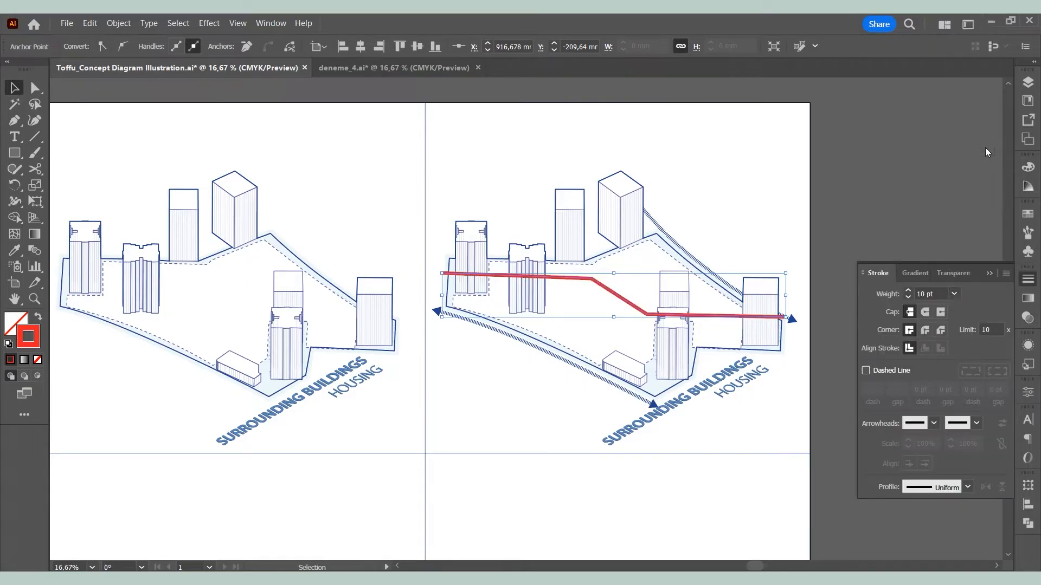
Adjust the red line's points with the Curvature tool and add triangular arrowheads scaled to 30% at both ends.
key("shift+grave")
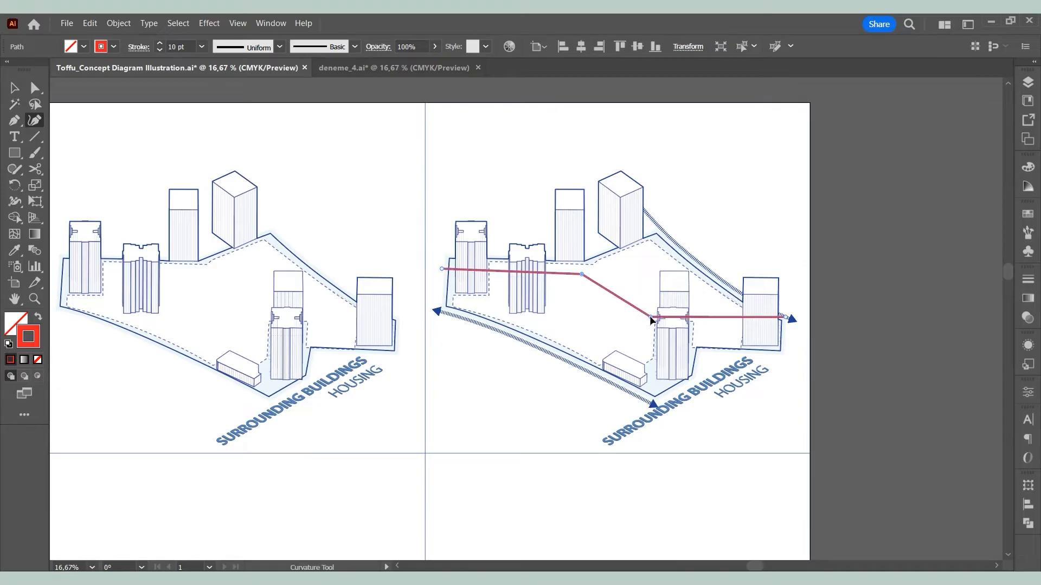
left_click(1028, 279)
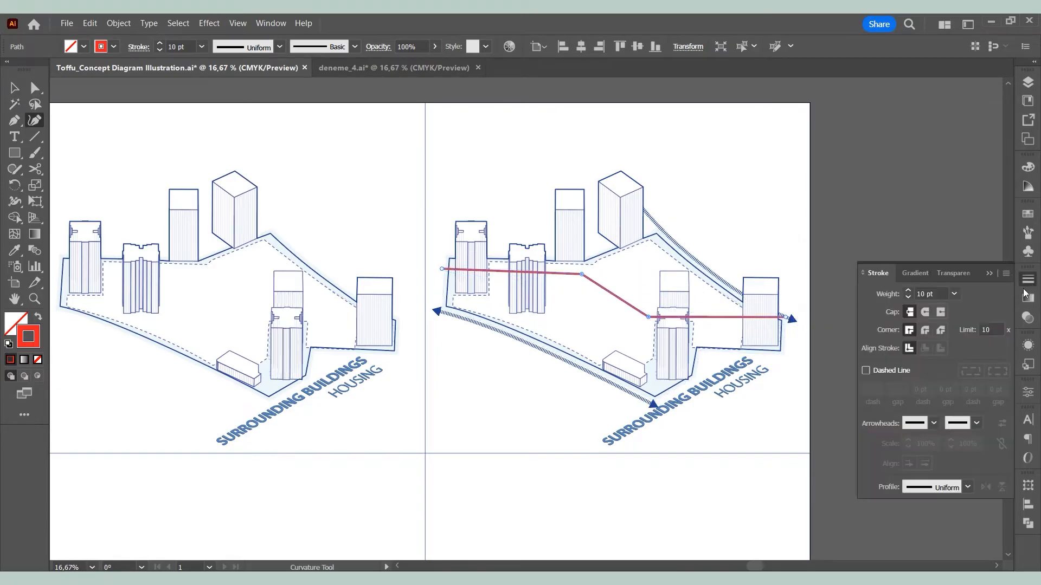
left_click(930, 424)
left_click(883, 276)
left_click(976, 423)
left_click(921, 276)
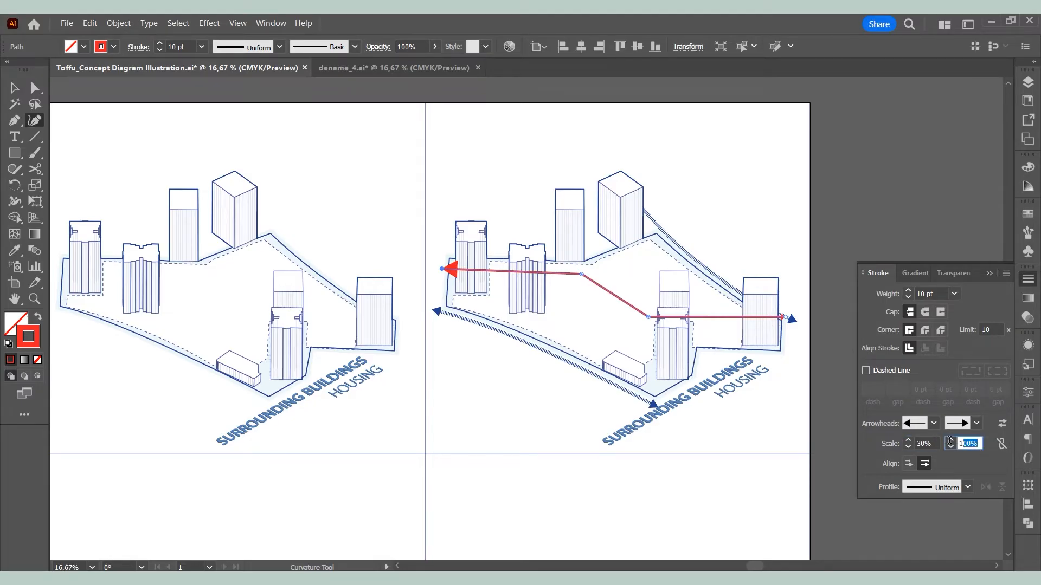
type("30")
type("v")
left_click(339, 170)
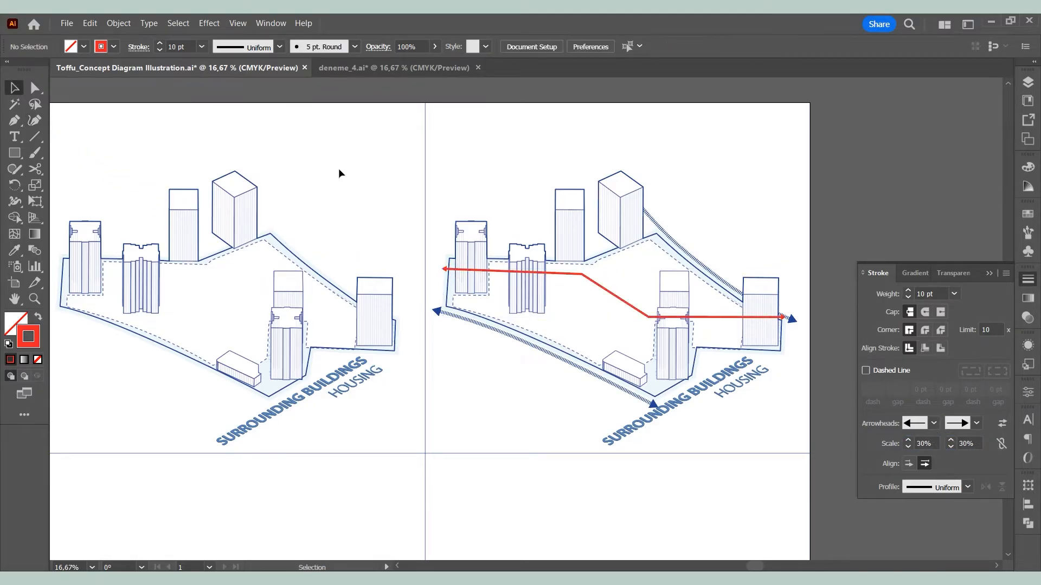
Bring the front towers, the low block and the rightmost tower in front of the red line.
left_click(526, 295)
left_click(533, 253, "shift")
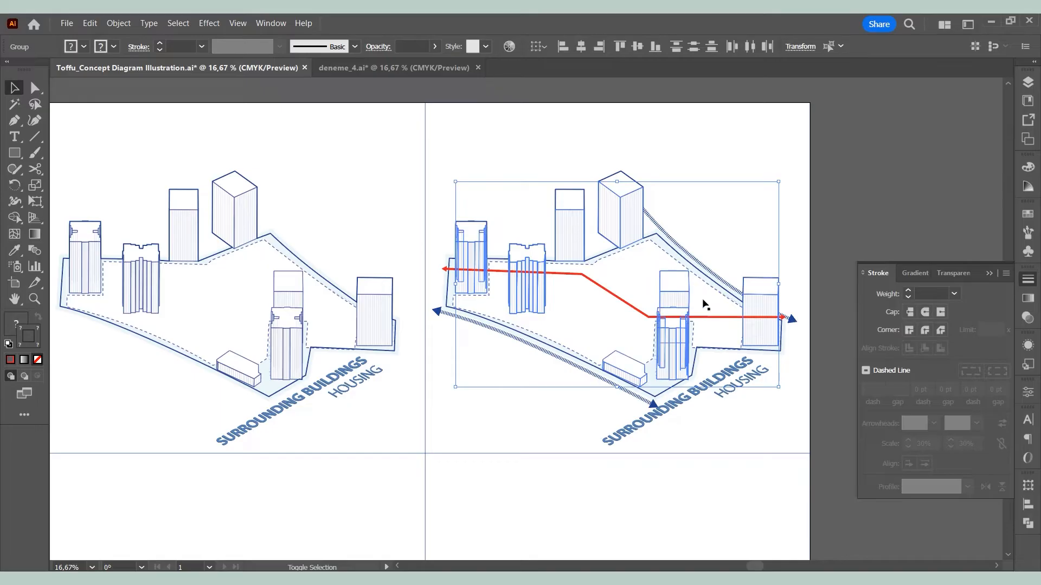
right_click(761, 290)
mouse_move(800, 486)
left_click(634, 480)
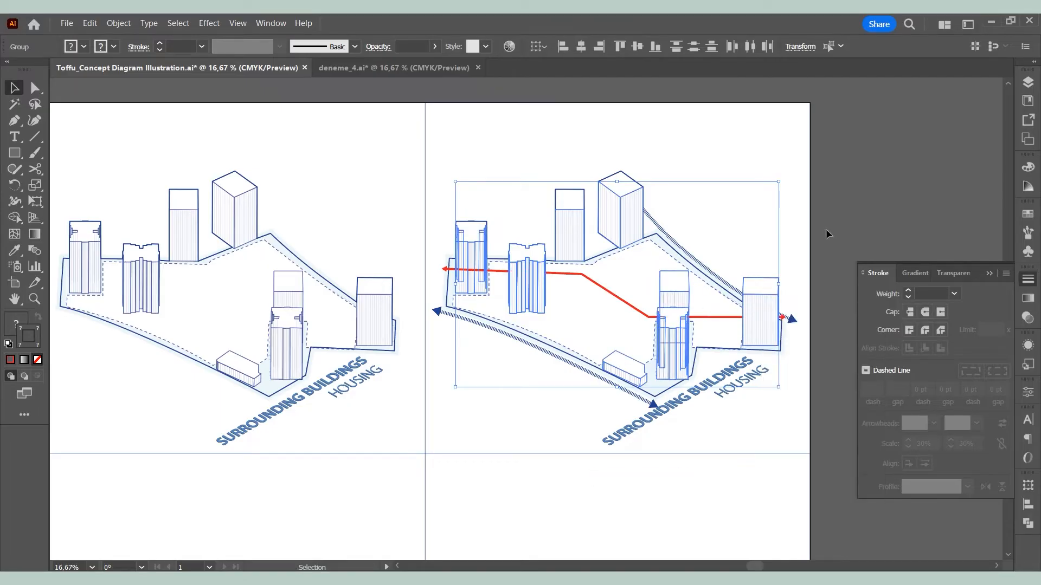
left_click(826, 229)
Select the rear and leftmost towers and bring them in front of the red line.
left_click(473, 238)
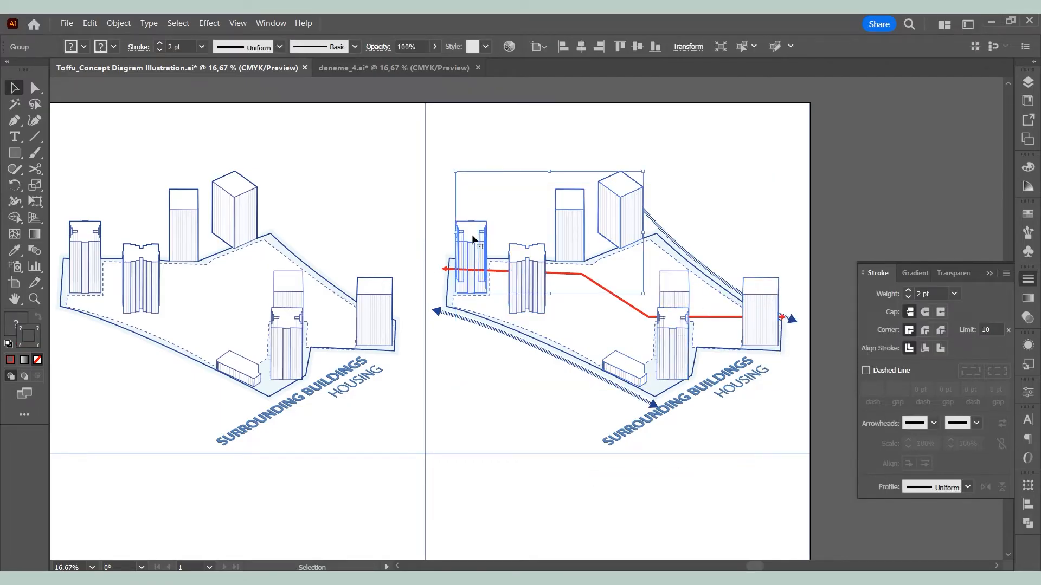
left_click(479, 288, "shift")
right_click(480, 288)
mouse_move(565, 470)
left_click(761, 474)
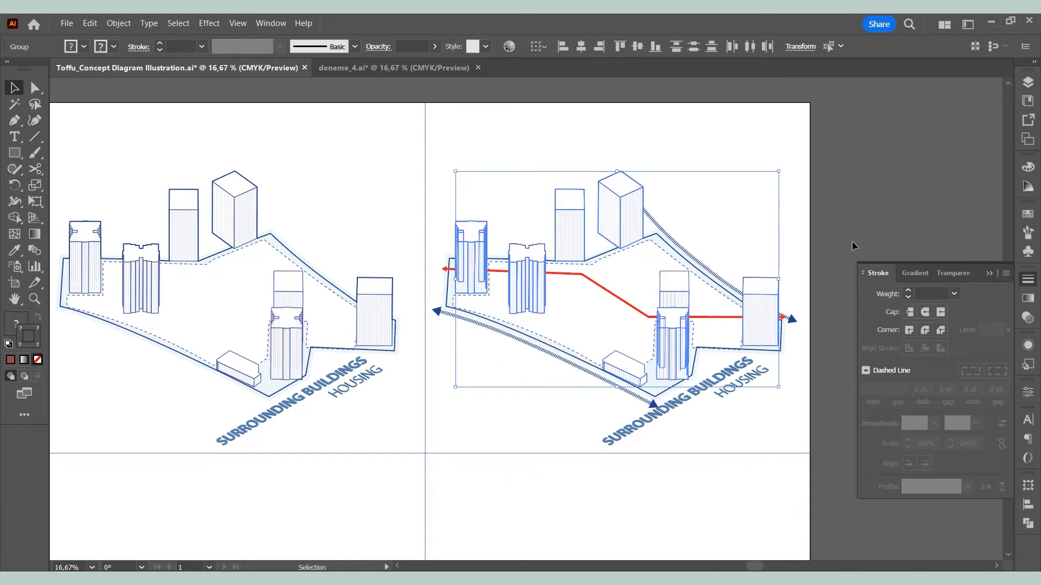
left_click(851, 245)
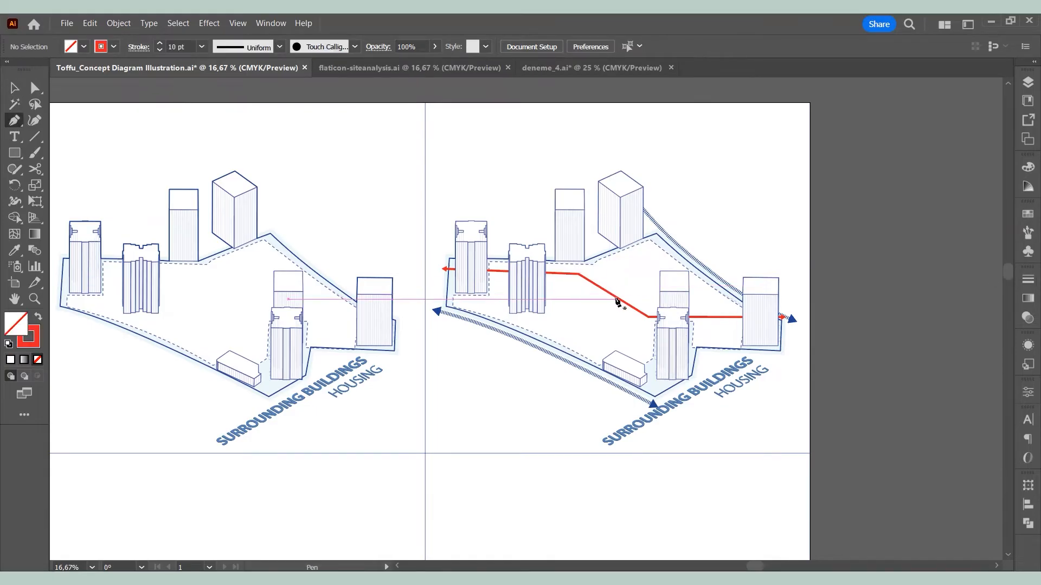
Draw a branch from the red line's sloping middle segment to the site's front edge, with an end arrowhead scaled to 30%.
left_click(616, 299)
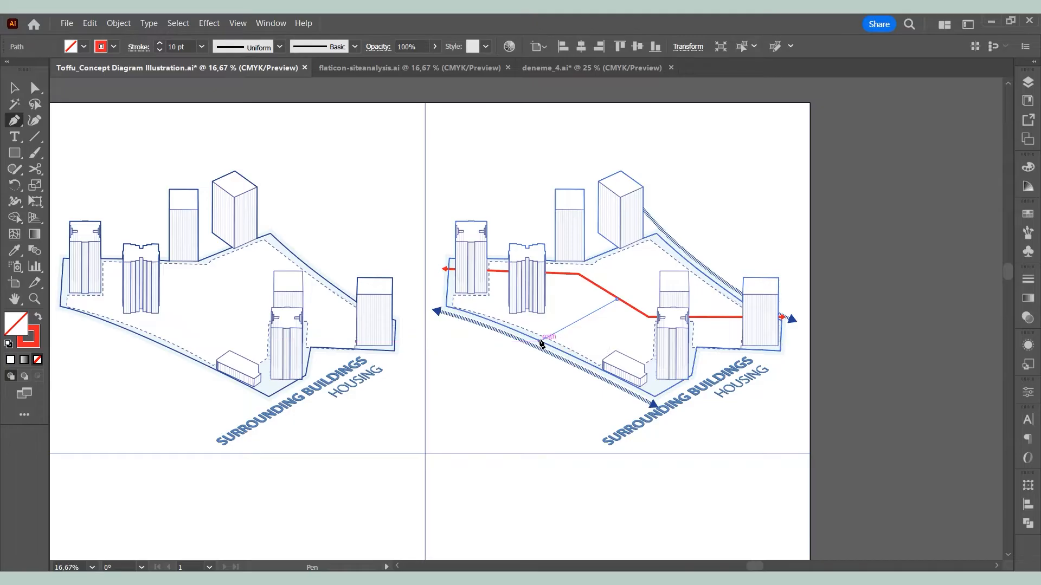
left_click(540, 342)
key("v")
left_click(1028, 279)
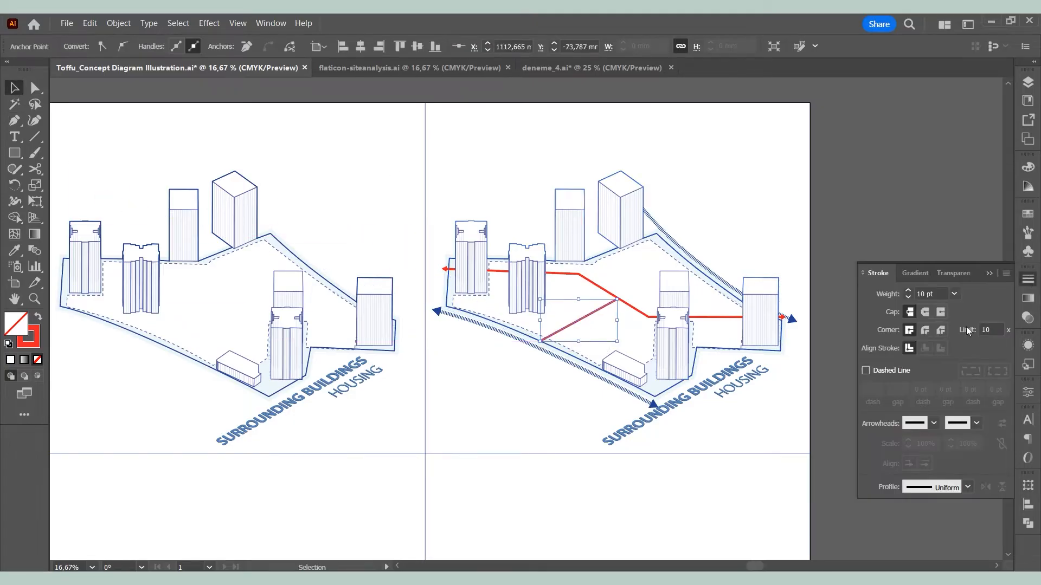
left_click(976, 423)
left_click(920, 371)
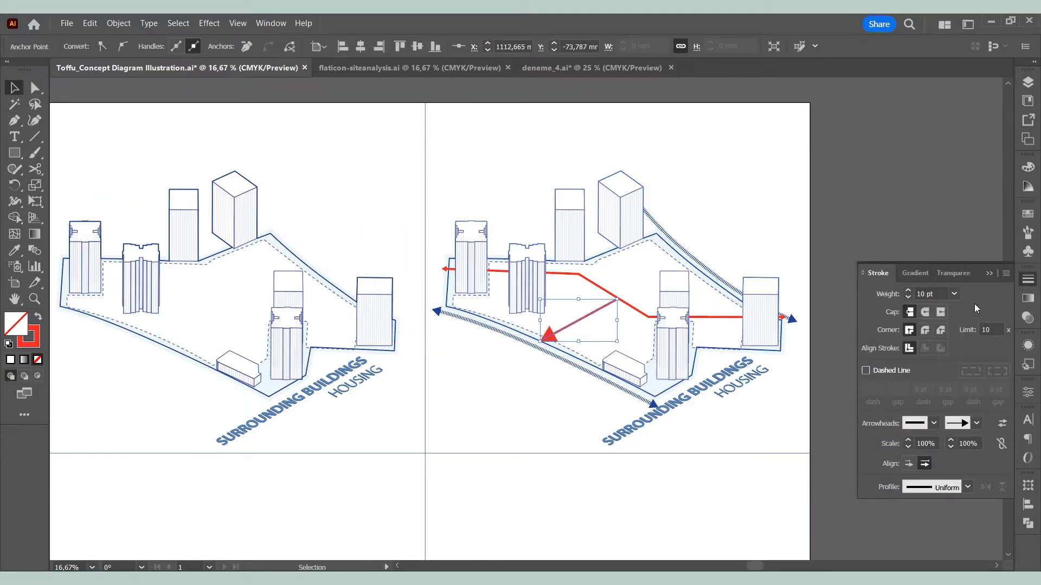
left_click(970, 444)
type("30")
Put a round dot arrowhead scaled to 40% at the start of the branch line.
left_click(921, 424)
scroll(884, 325, "down", 4)
left_click(864, 293)
left_click_drag(935, 444, 886, 413)
type("40")
key("Return")
Align the branch's dot with the red line and extend its arrow end past the front dashed curve.
left_click(35, 120)
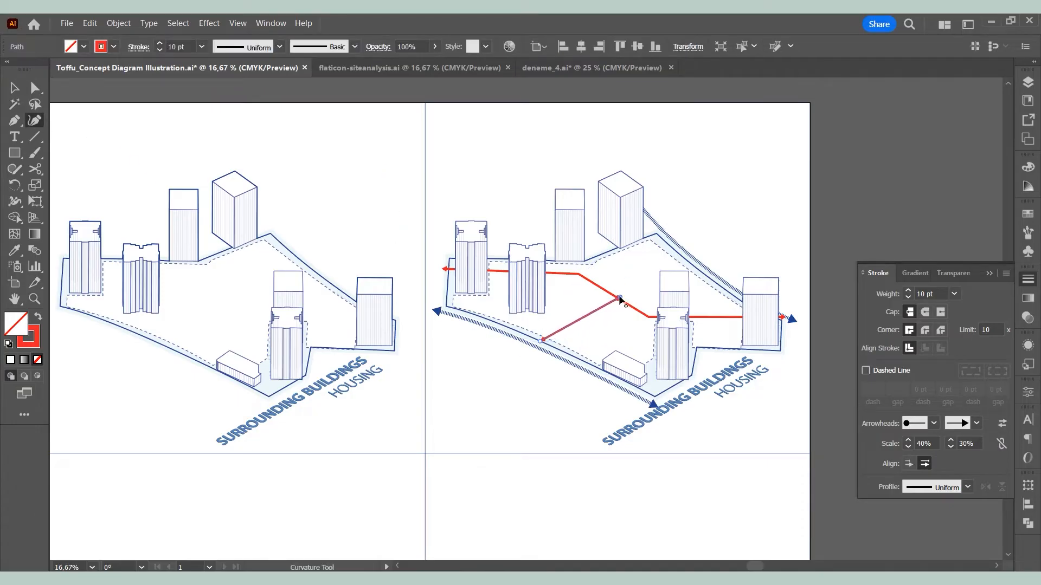
left_click(15, 88)
left_click(374, 165)
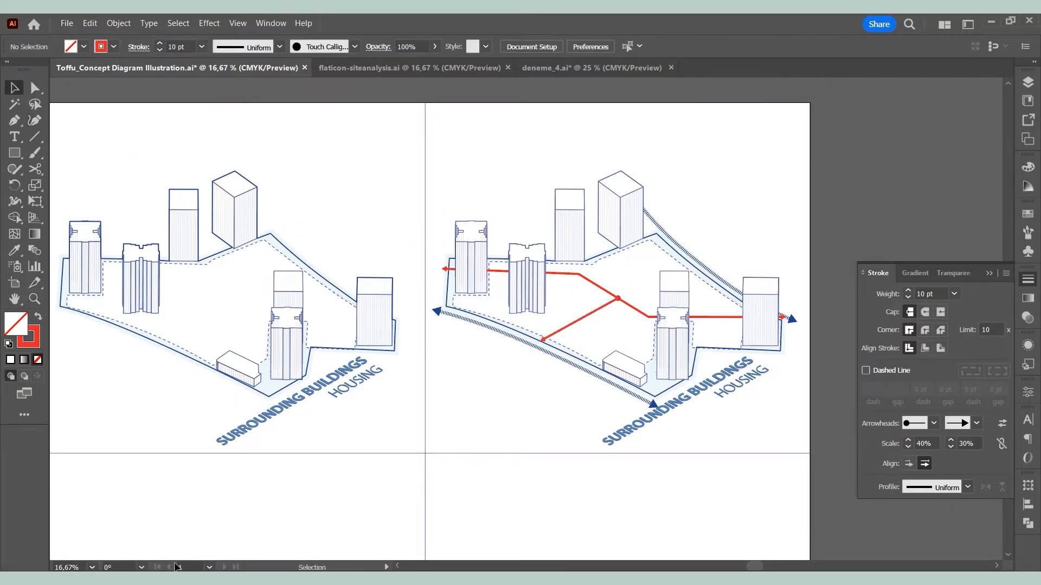
left_click(558, 338)
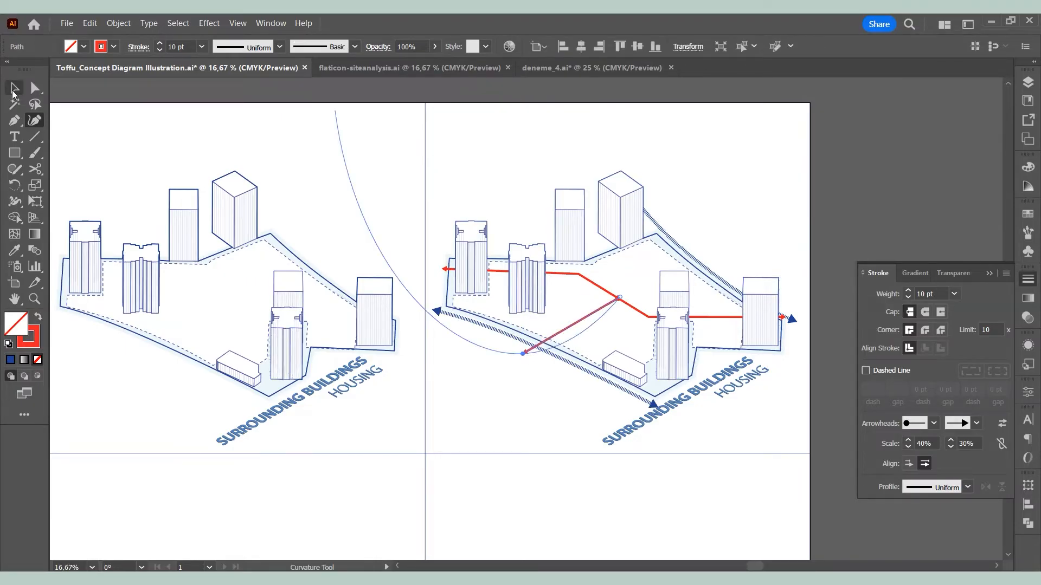
key("Escape")
key("v")
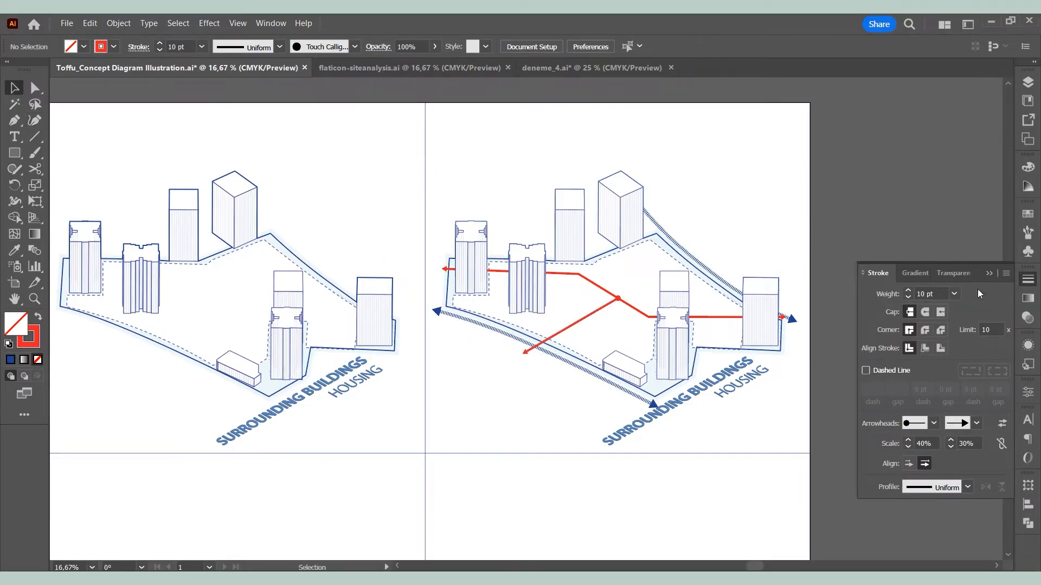
left_click(989, 272)
Copy the bus icon from flaticon-siteanalysis.ai into the concept diagram file and place it below the branch line's arrowhead.
left_click(408, 67)
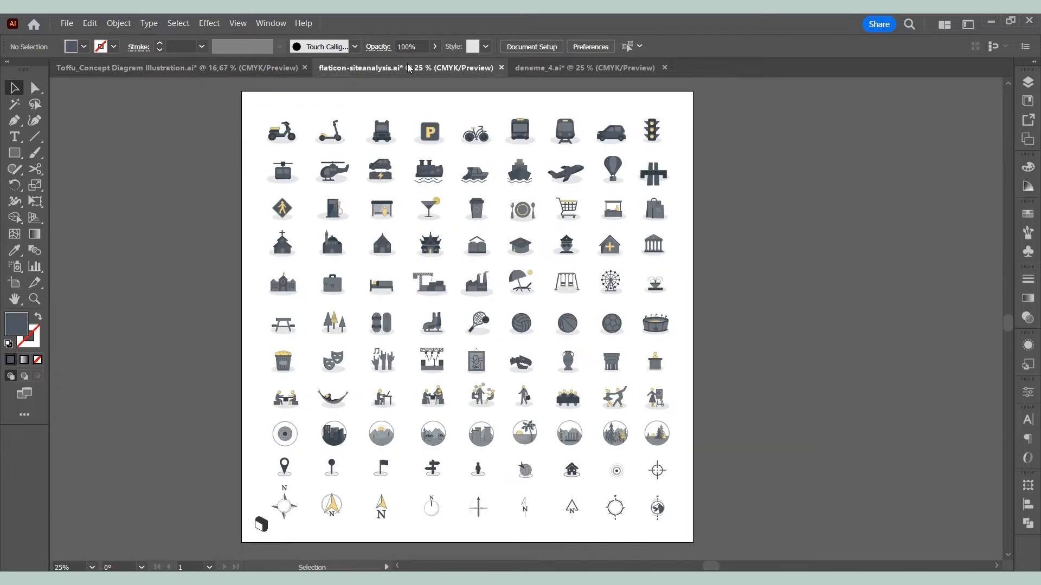
left_click(531, 137)
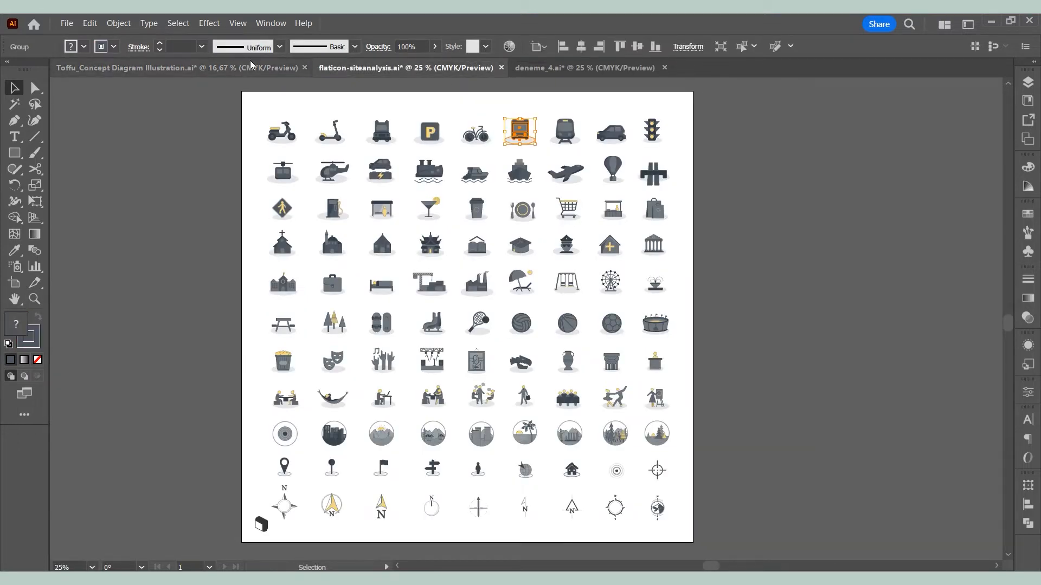
left_click(174, 67)
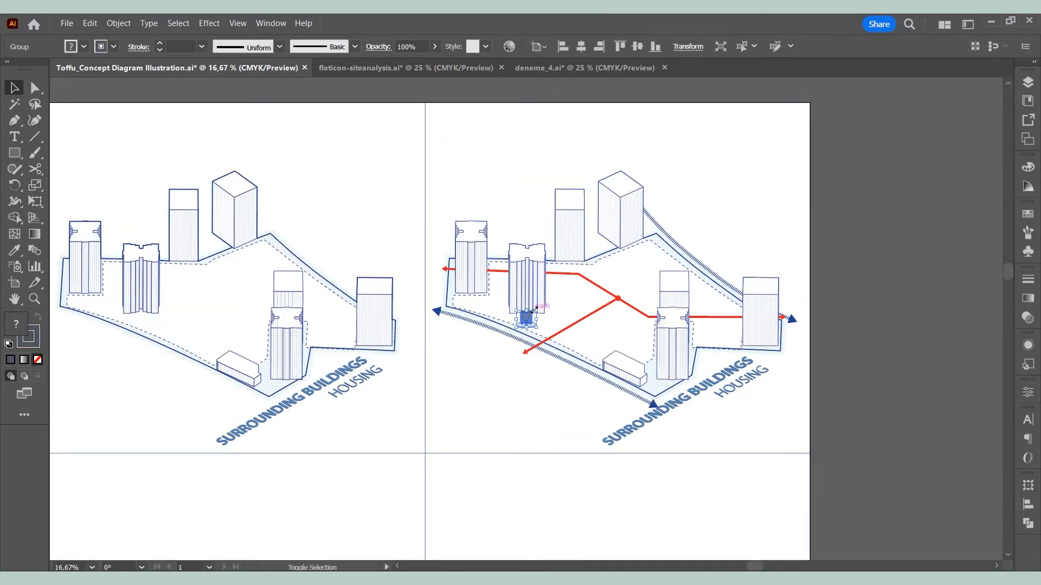
left_click_drag(529, 313, 513, 368)
scroll(512, 368, "up", 3)
scroll(595, 375, "up", 1)
left_click(595, 375)
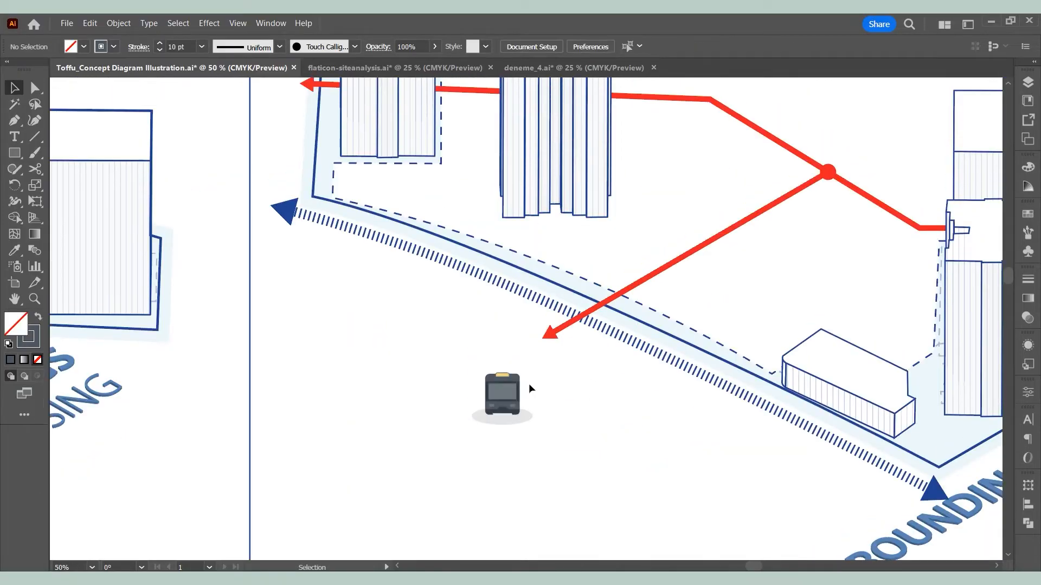
Sample the blue of the striped double arrow's arrowhead and isolate the bus icon group for editing.
left_click(291, 203)
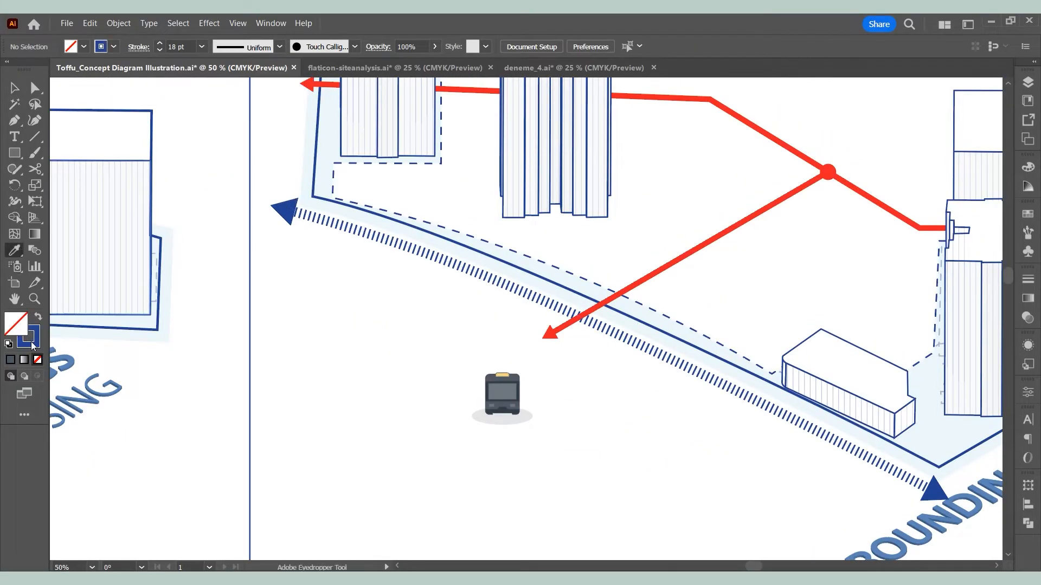
double_click(29, 336)
left_click(945, 251)
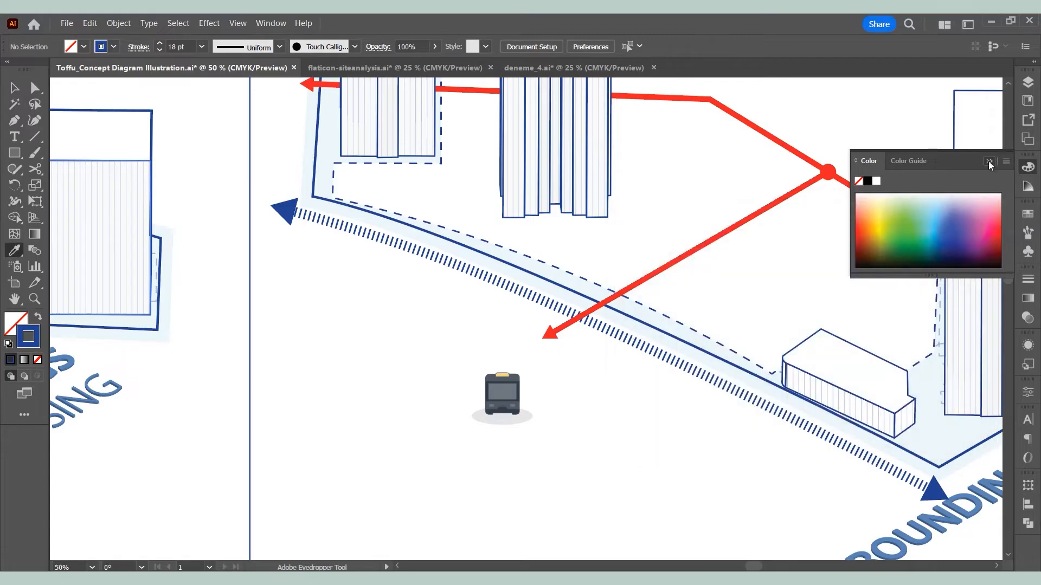
left_click(988, 161)
key("v")
double_click(514, 418)
scroll(514, 418, "up", 4)
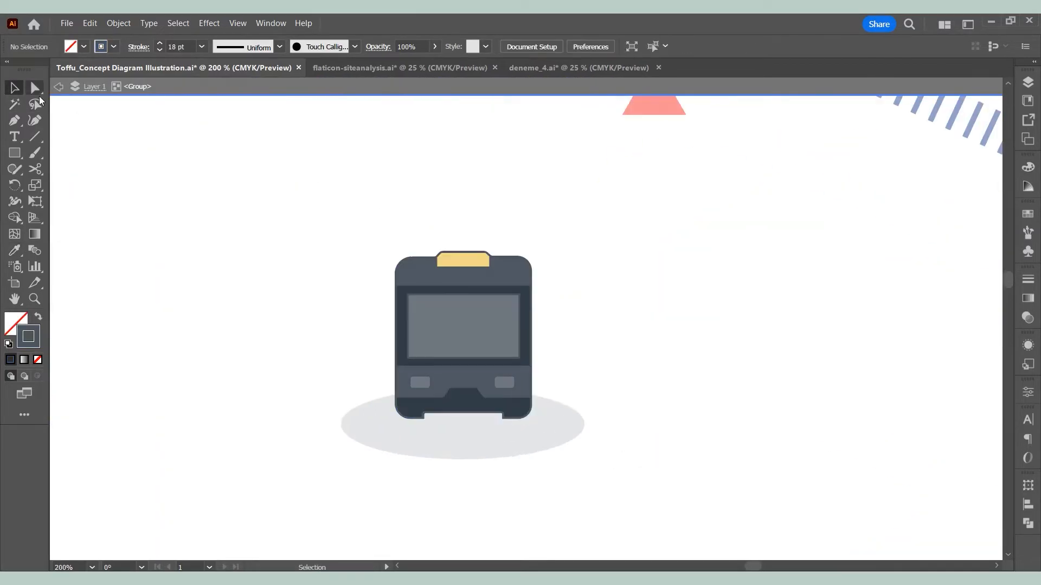
Recolor all bus icon parts sharing the body's grey fill, including the ground ellipse, with the arrow's blue and remove their outlines.
left_click(510, 272)
left_click(178, 22)
mouse_move(196, 145)
left_click(379, 200)
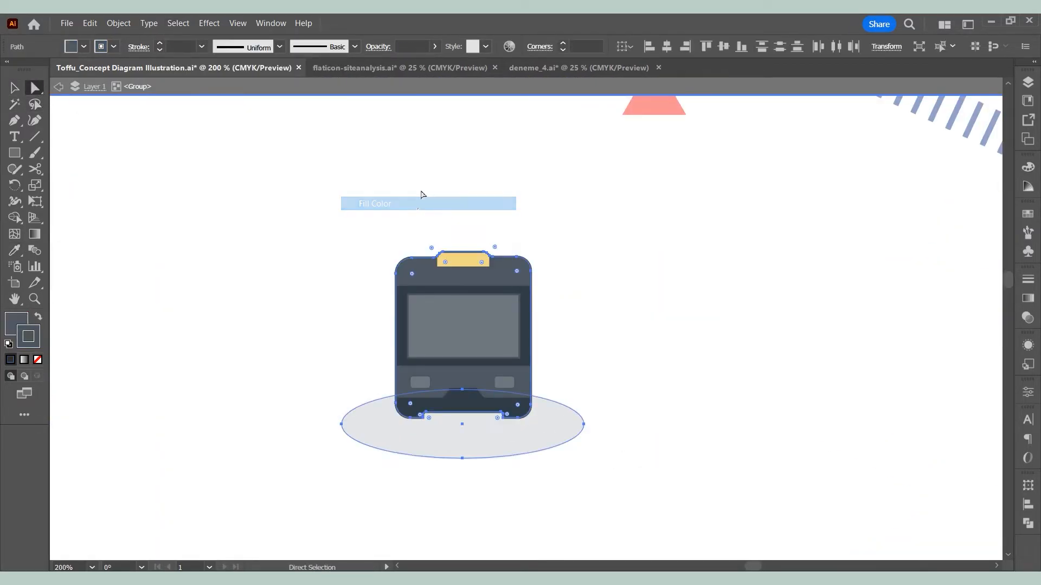
double_click(14, 323)
left_click(941, 250)
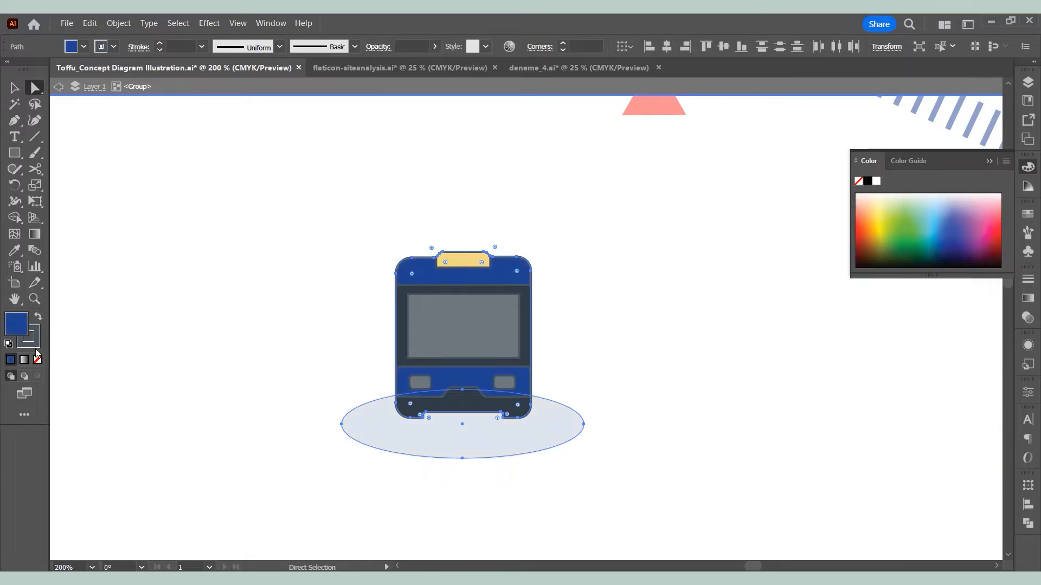
left_click(38, 360)
Recolor all bus parts sharing the dark windshield frame's fill with a slightly darker shade of the body blue, without outlines.
left_click(526, 308)
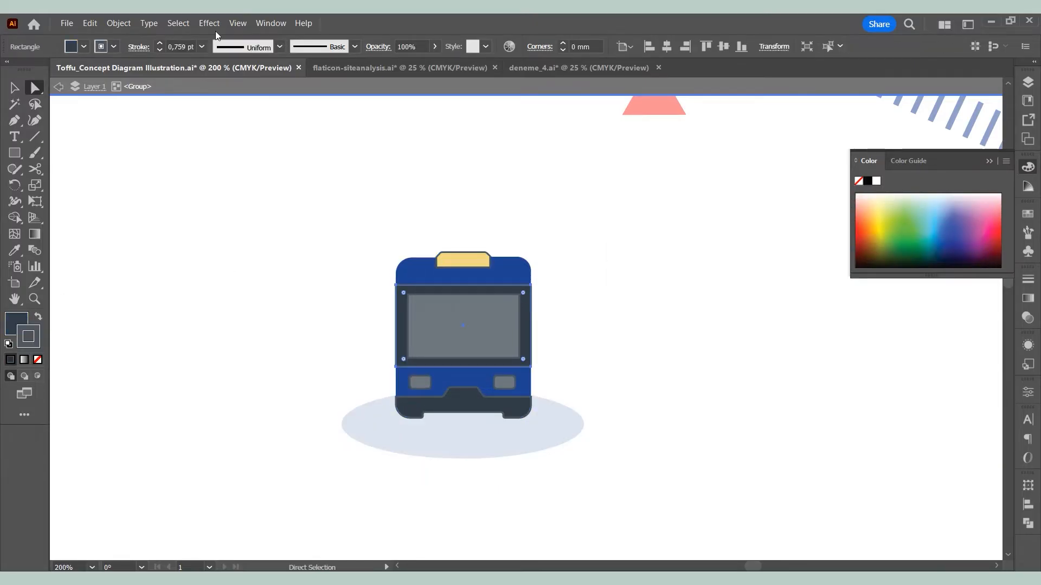
left_click(179, 23)
mouse_move(217, 135)
left_click(410, 201)
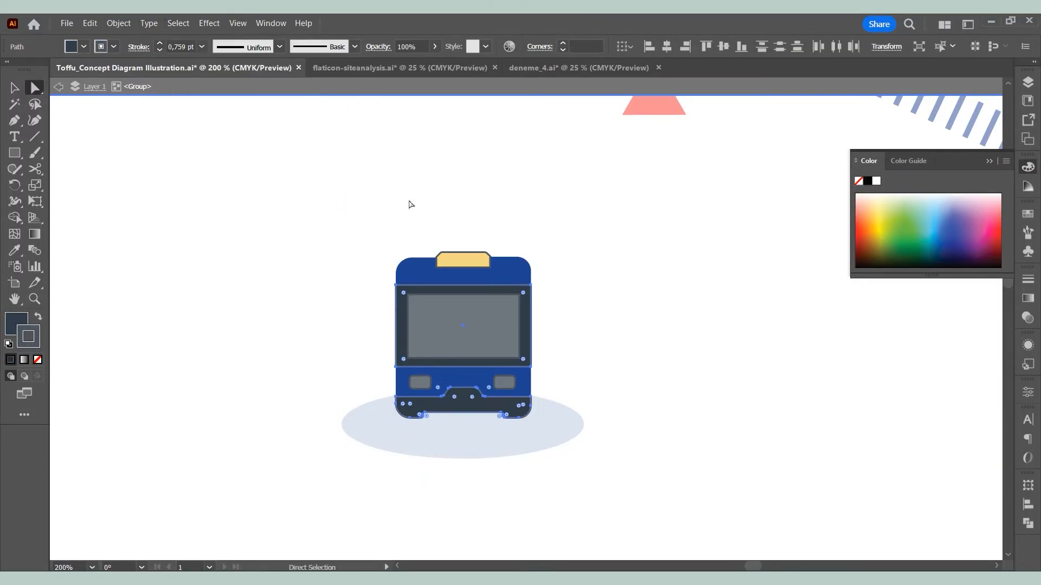
left_click(22, 252)
left_click(494, 280)
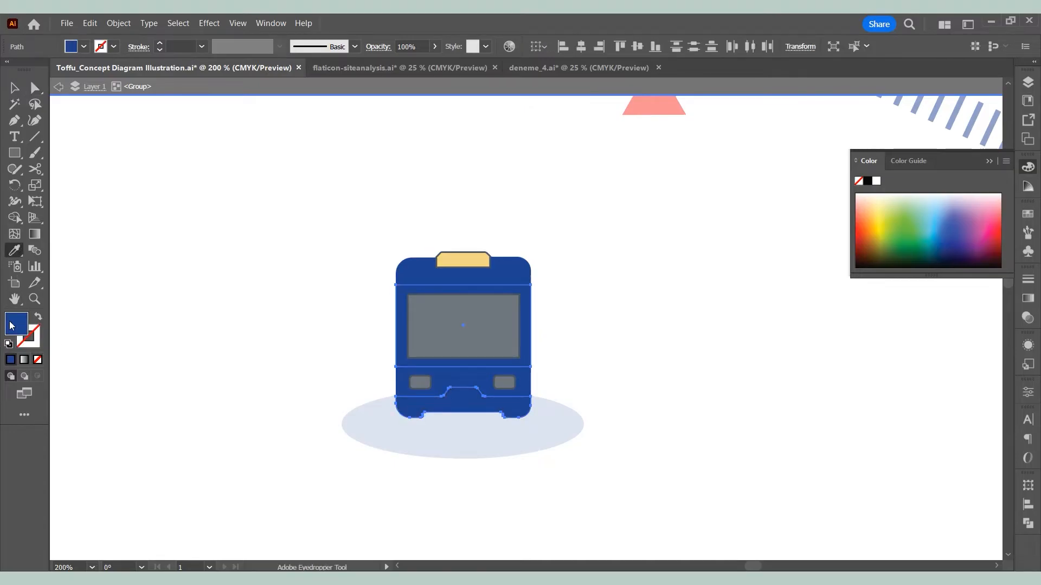
double_click(11, 325)
left_click(945, 251)
key("a")
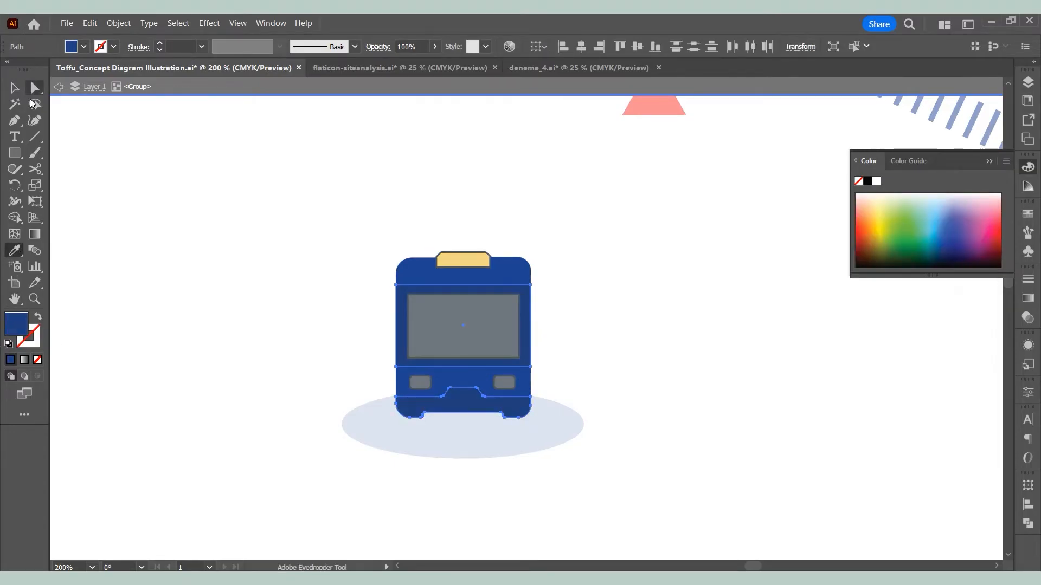
left_click(373, 286)
Fill the bus's windshield and both headlights with a lighter shade of the body blue, without outlines.
left_click(506, 387)
left_click(423, 383, "shift")
left_click(433, 344, "shift")
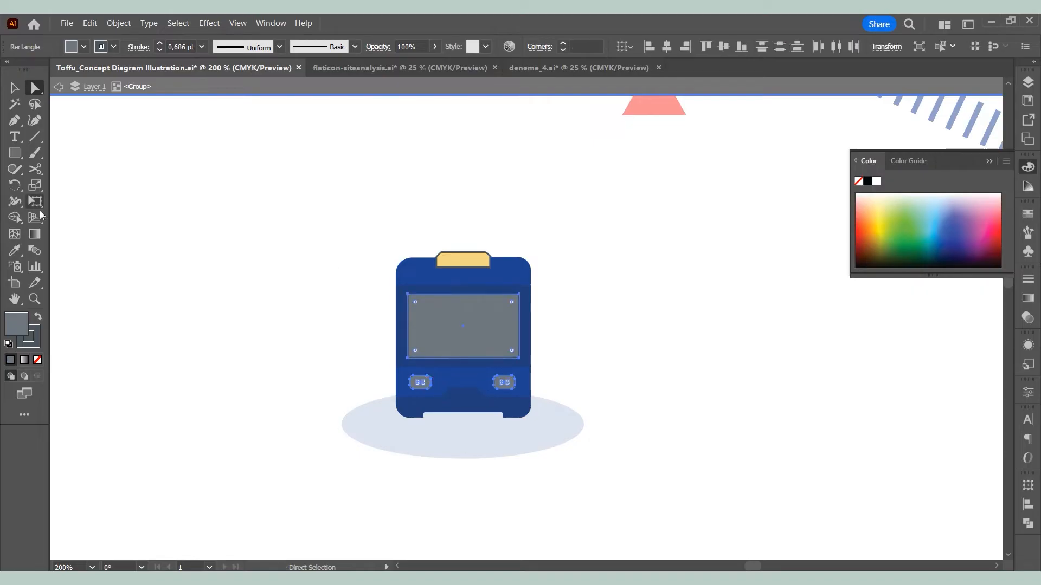
left_click(15, 251)
left_click(499, 266)
key("a")
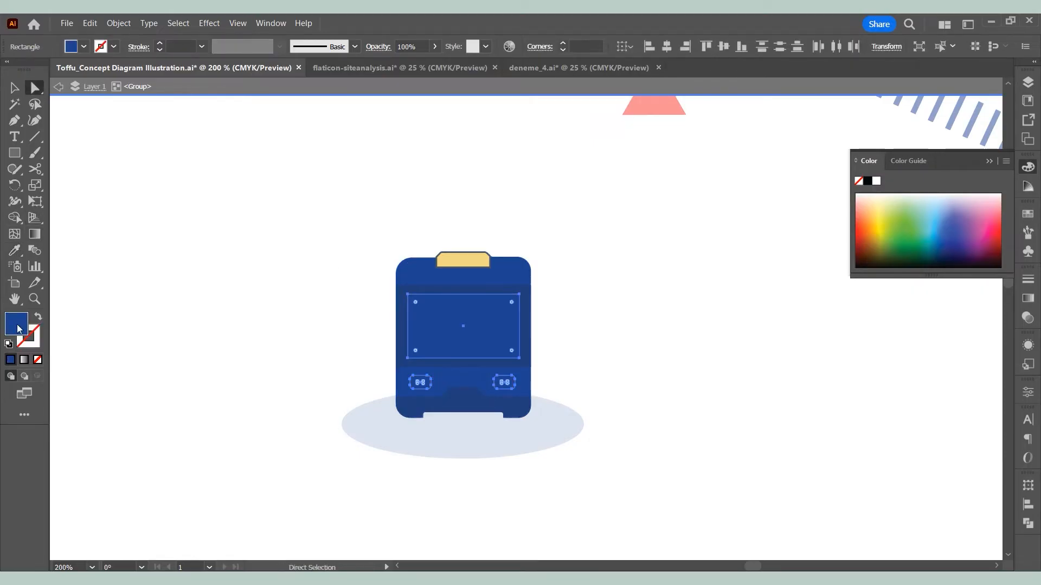
double_click(16, 325)
left_click(716, 301)
left_click(943, 252)
Match the bus's yellow roof sign to the windshield's lighter blue using the Eyedropper.
left_click(463, 261)
key("i")
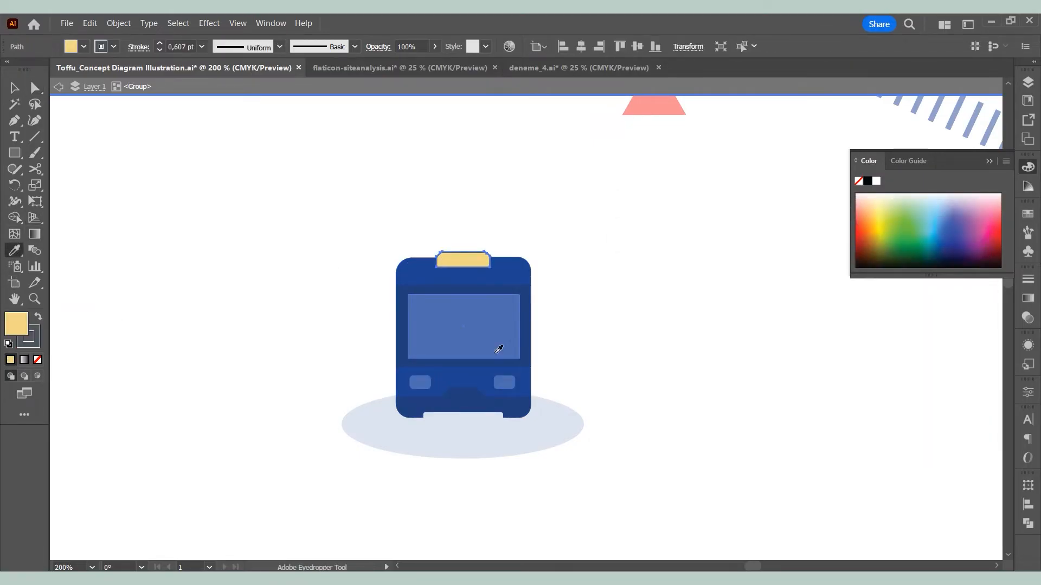
left_click(472, 440)
key("a")
Draw a circle about 54 mm in diameter centered around the bus icon and send it to the back.
left_click(476, 443)
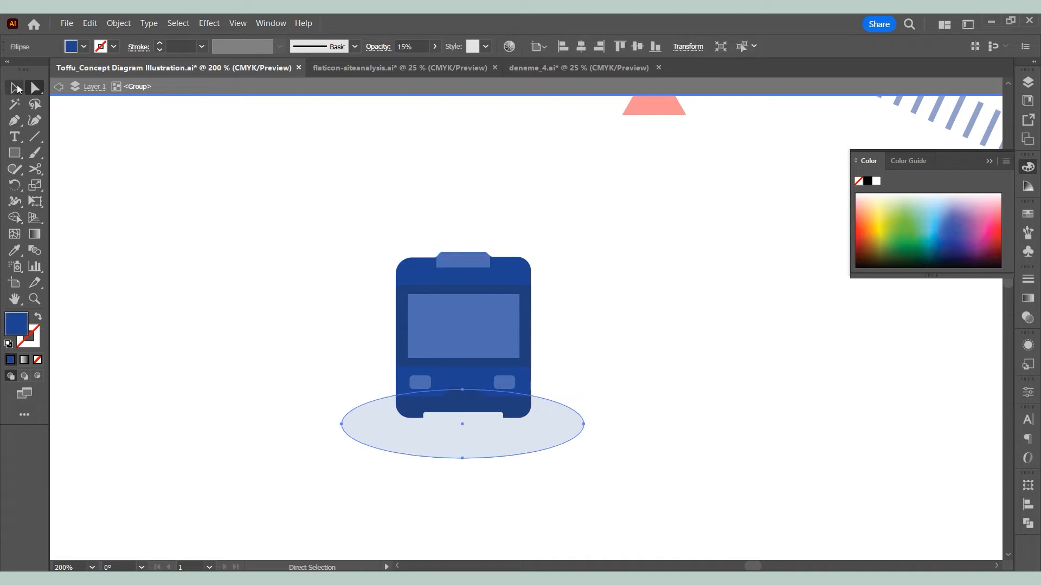
left_click_drag(15, 153, 76, 183)
left_click_drag(298, 203, 624, 466)
left_click(14, 88)
left_click_drag(449, 245, 451, 240)
right_click(478, 230)
mouse_move(531, 512)
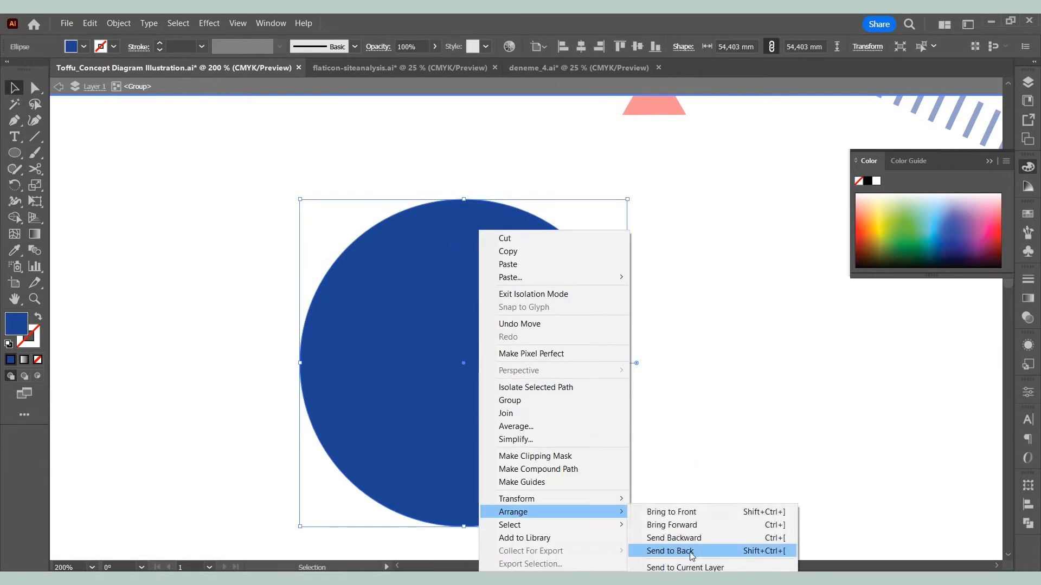
left_click(692, 556)
Give the circle a white fill and the site linework's blue outline, with dashes turned off.
scroll(288, 409, "down", 3)
left_click(19, 255)
left_click(151, 103)
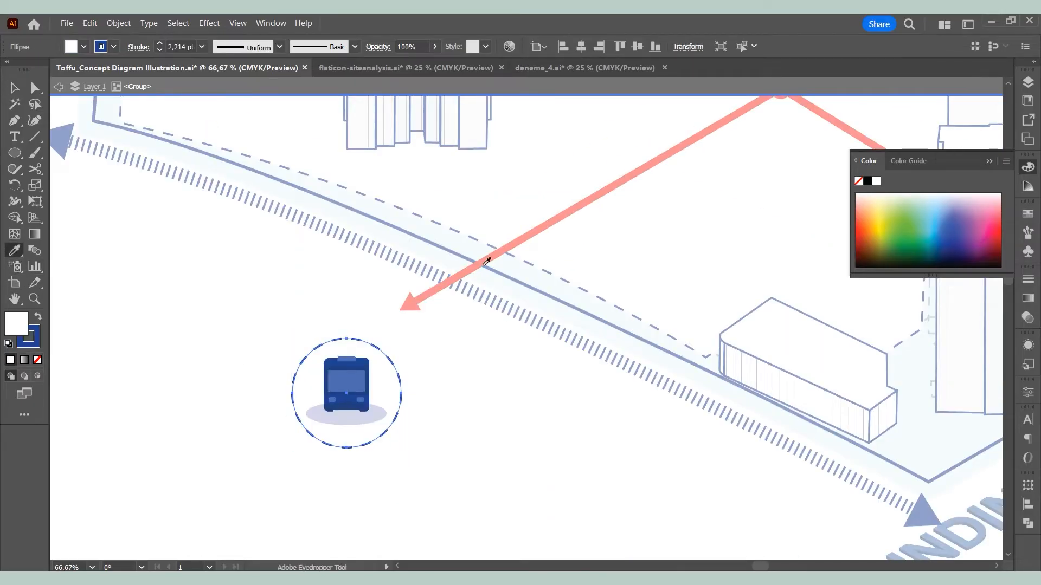
left_click(1028, 280)
left_click(865, 371)
key("v")
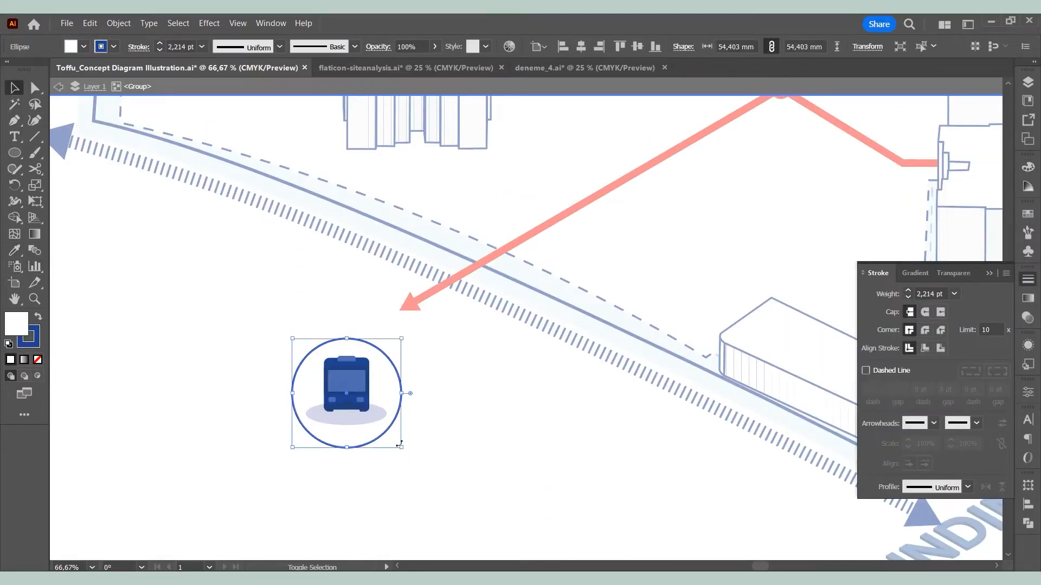
Shrink the circle closer around the bus and move the finished badge over the red branch line at the site's front edge.
left_click_drag(401, 448, 394, 440)
left_click_drag(293, 335, 298, 345)
left_click(395, 419)
double_click(411, 418)
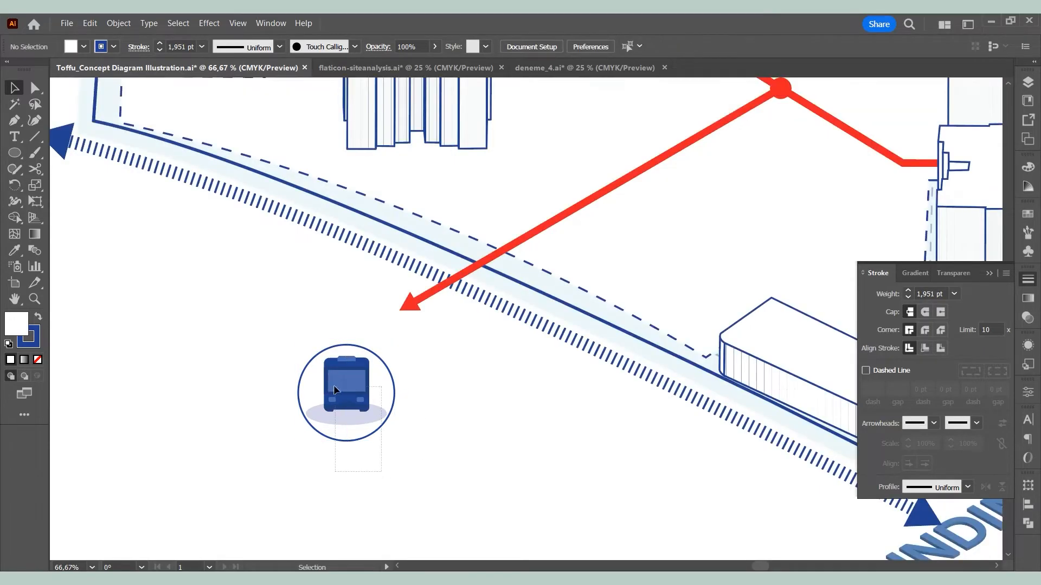
left_click_drag(366, 398, 461, 234)
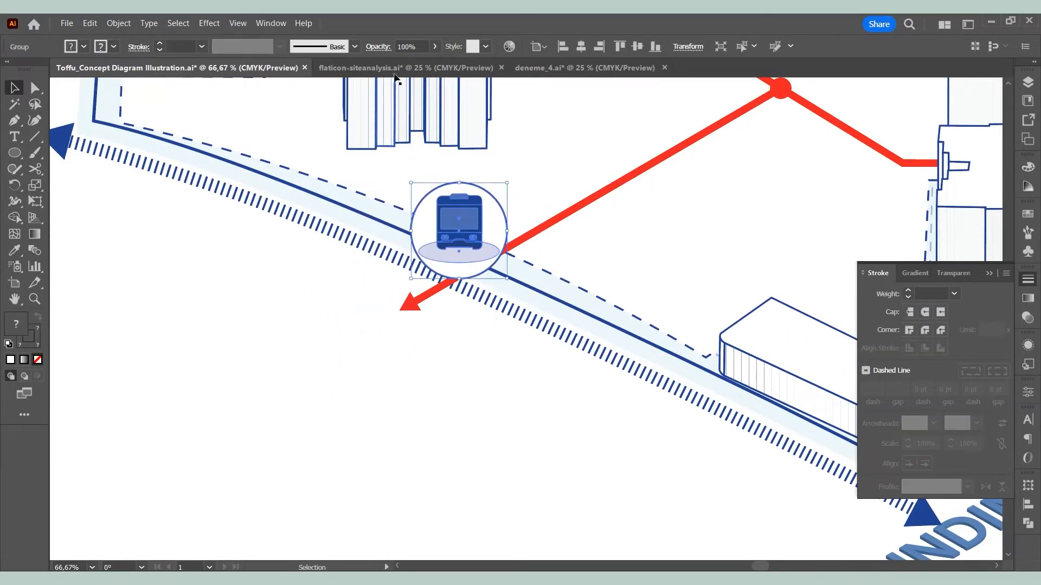
Undo the bus icon's last move, narrow its shadow ellipse, and shrink its surrounding circle to about 42.5 mm in diameter.
key("ctrl+z")
double_click(356, 415)
left_click(356, 415)
left_click_drag(386, 403, 386, 433)
left_click(485, 416)
double_click(485, 415)
double_click(385, 425)
left_click(385, 426)
left_click_drag(382, 371, 385, 372)
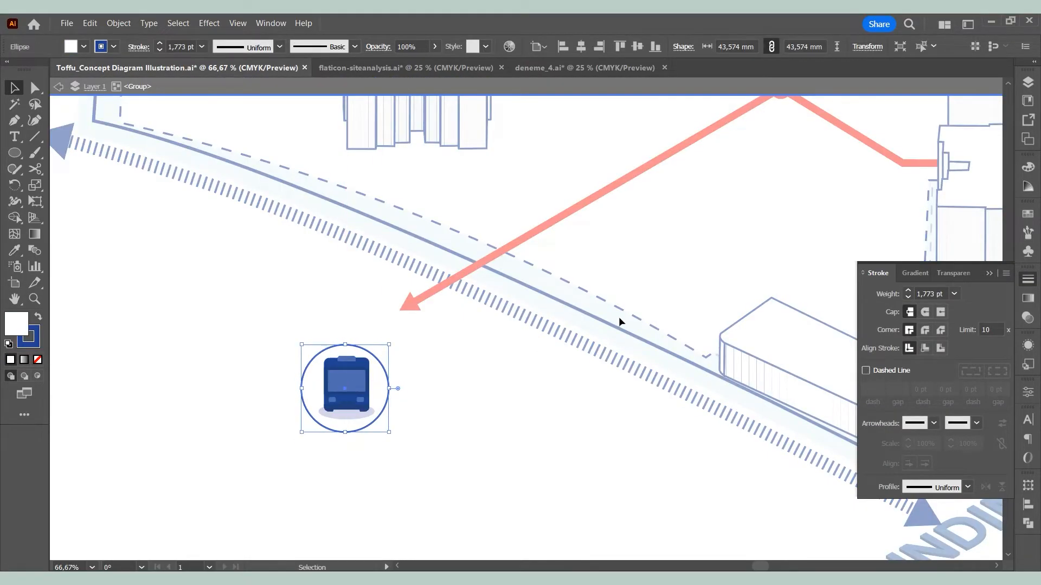
left_click(542, 357)
left_click(338, 430)
left_click_drag(301, 433, 304, 430)
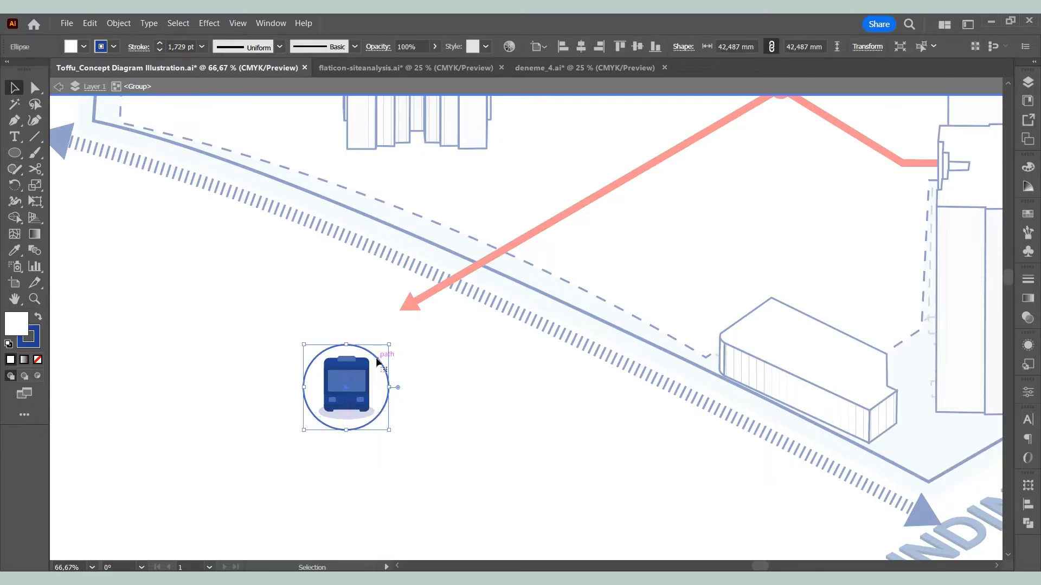
Place the grouped bus icon where the red diagonal route crosses the lower site boundary.
double_click(464, 394)
left_click_drag(339, 391, 469, 224)
scroll(317, 418, "down", 2, "alt")
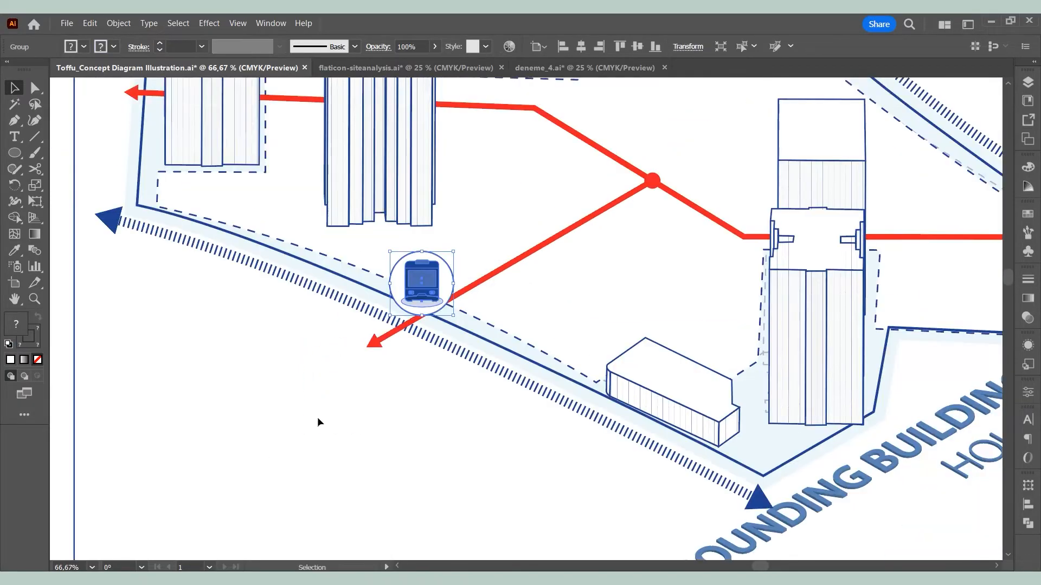
Duplicate the bus icon onto the far right end of the horizontal red route, beside the rightmost building.
left_click_drag(396, 309, 892, 259, "alt")
key("ctrl+z")
left_click(455, 294)
left_click_drag(399, 312, 901, 275, "alt")
left_click(879, 278)
key("shift+grave")
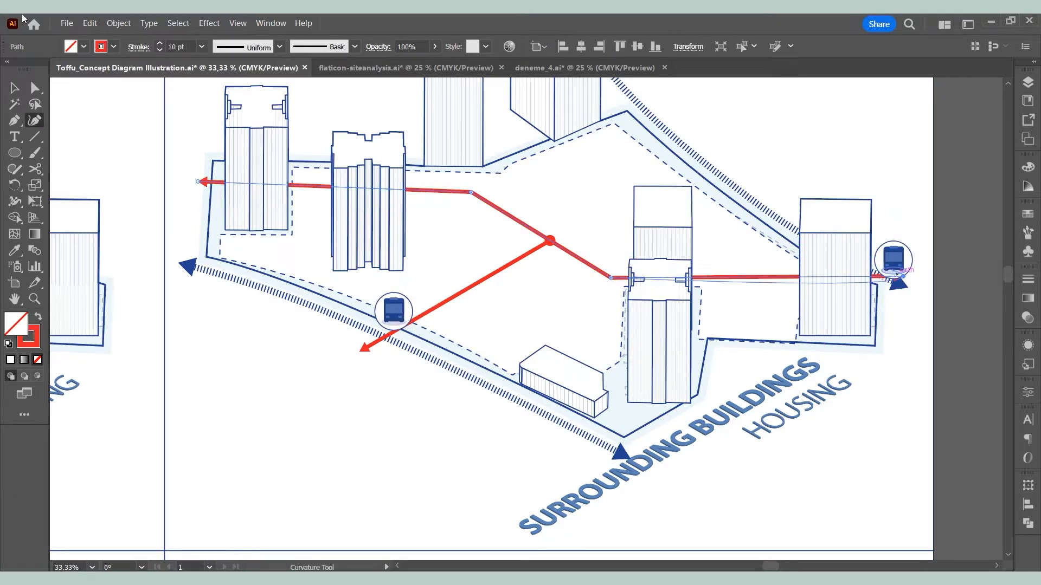
left_click(14, 87)
left_click(700, 263)
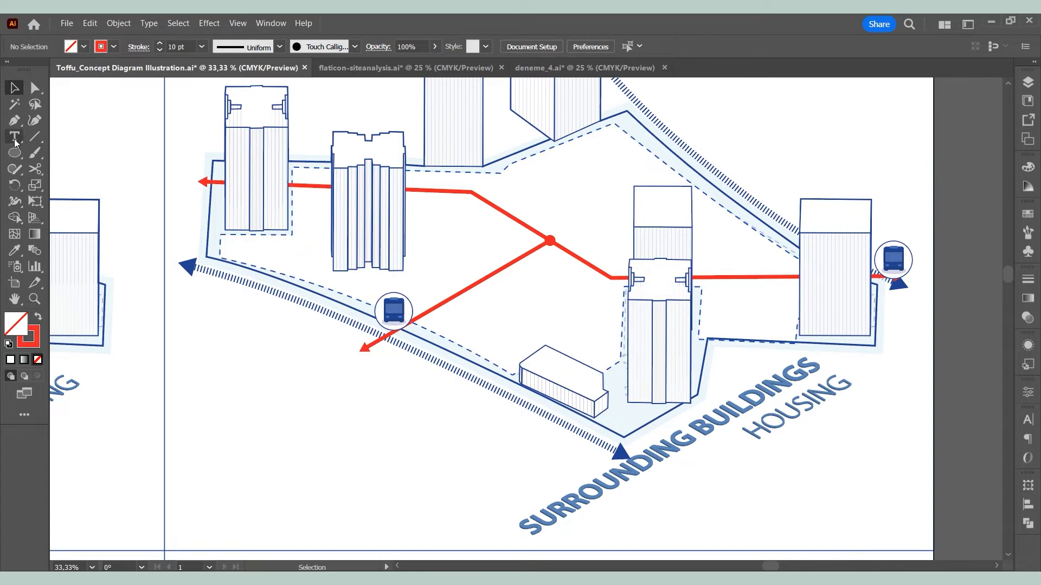
Replace the third diagram's bold title line with "URBAN CONTEXT".
left_click(15, 138)
triple_click(665, 440)
type("URBAN CO")
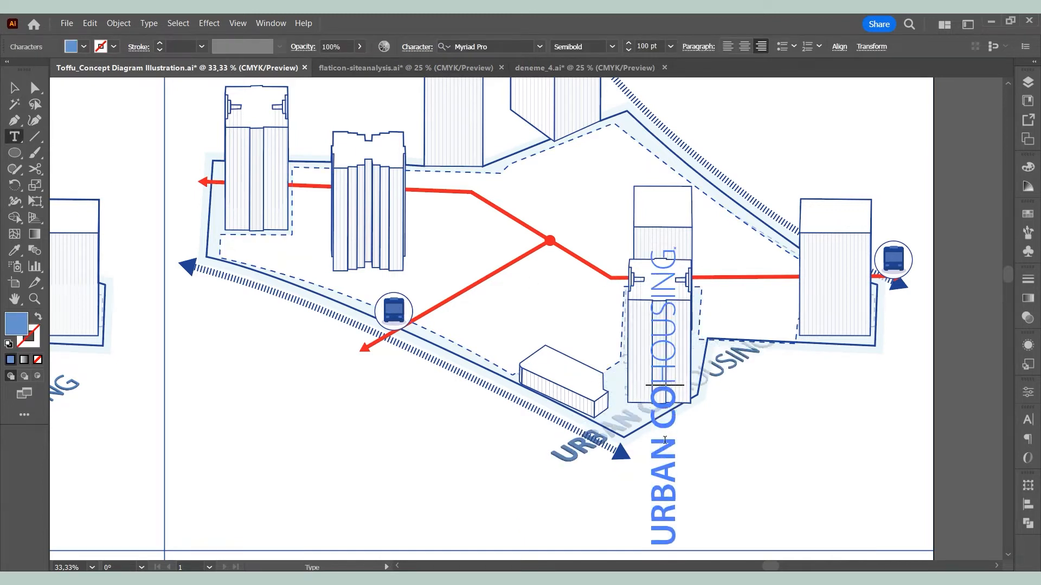
type("NTEXT")
key("Return")
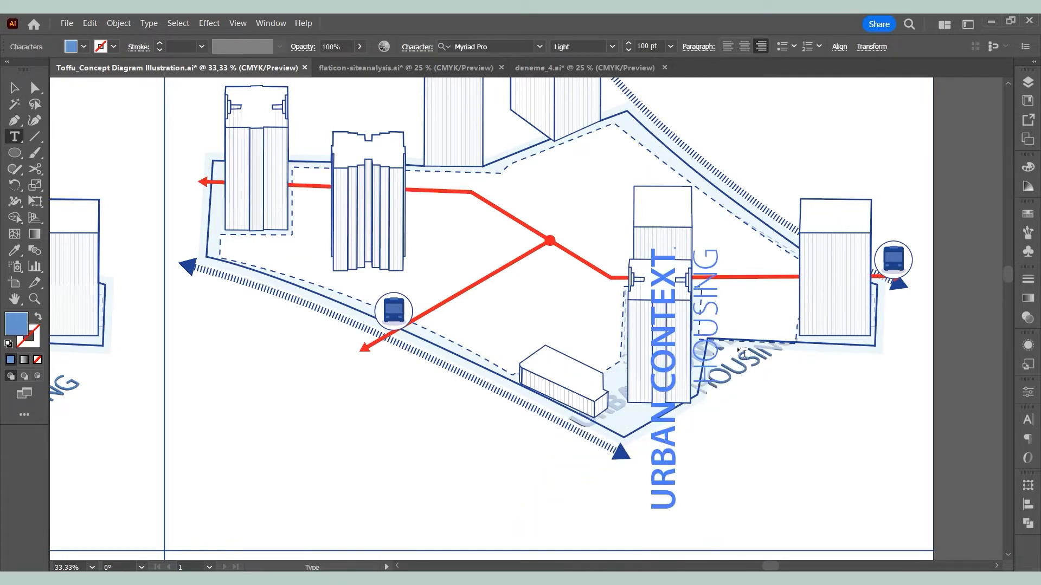
Replace the third diagram's subtitle with "LINKAGE" and move the label outside the site's lower-right edge.
triple_click(714, 373)
key("BackSpace")
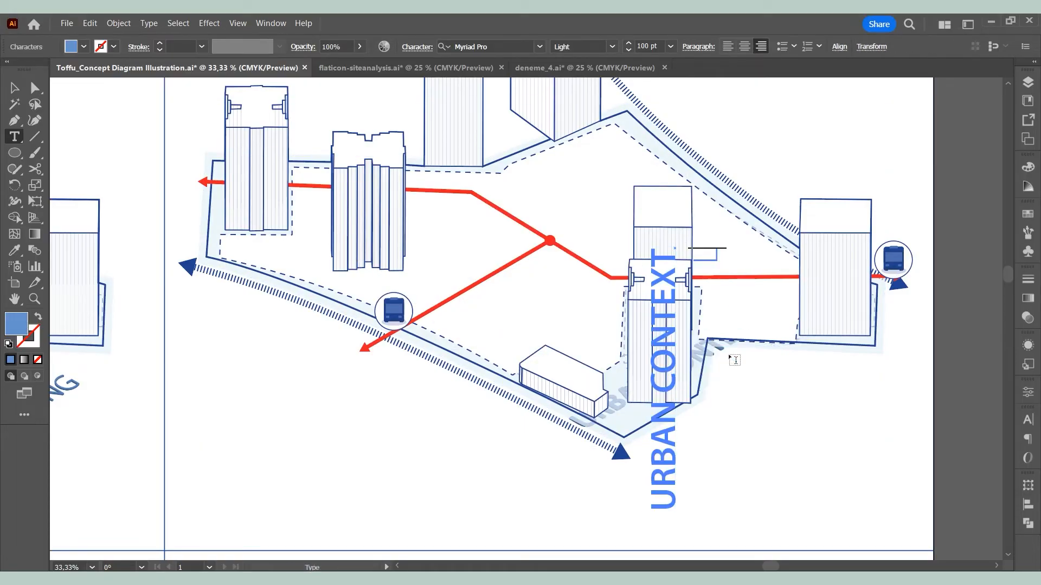
type("LINKAGE")
key("Escape")
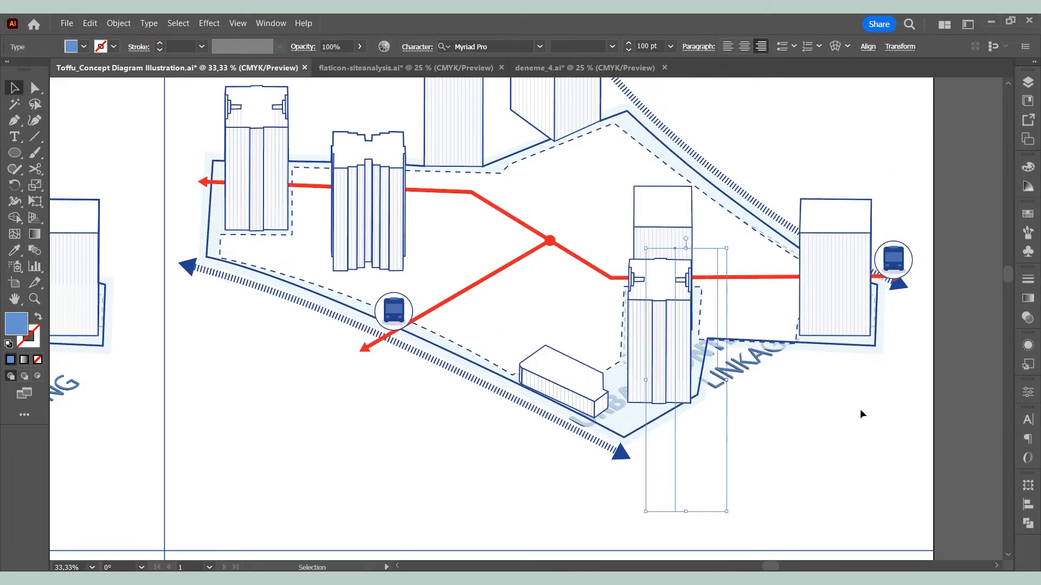
left_click(860, 410)
left_click_drag(739, 367, 796, 418)
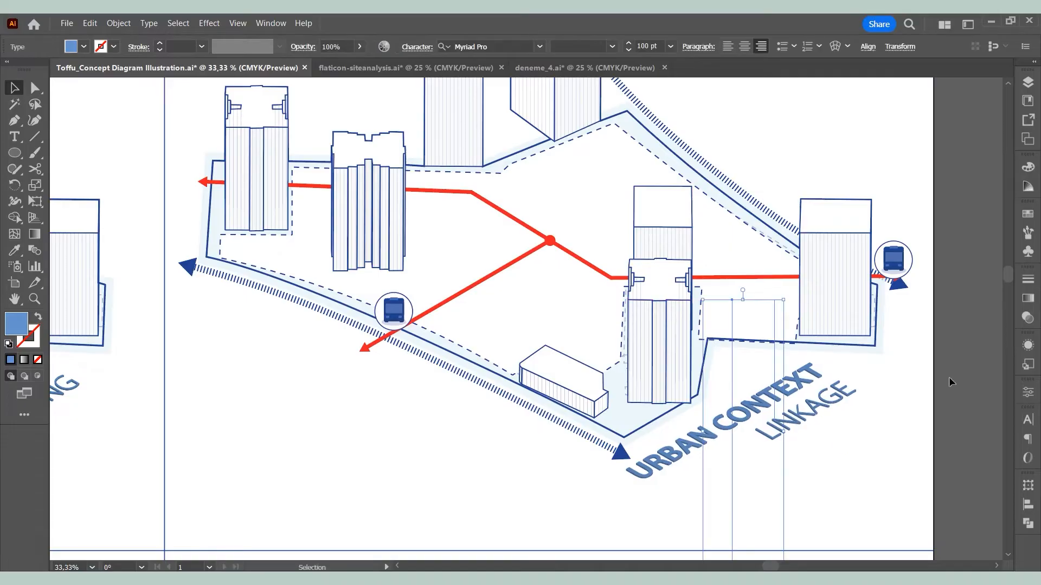
left_click(949, 378)
Copy the shopping cart icon from the flaticon-siteanalysis.ai document.
key("ctrl+minus")
key("ctrl+minus")
key("ctrl+minus")
left_click(456, 68)
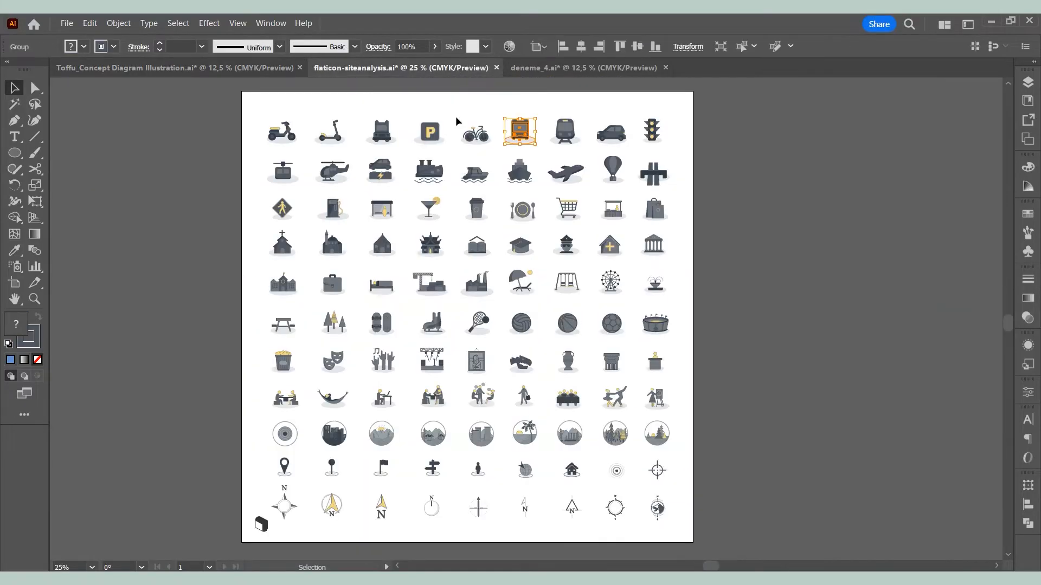
left_click(771, 216)
left_click(567, 208)
key("ctrl+c")
Paste the cart icon into Toffu_Concept Diagram Illustration.ai and place it in the empty space below the third diagram's site.
left_click(260, 68)
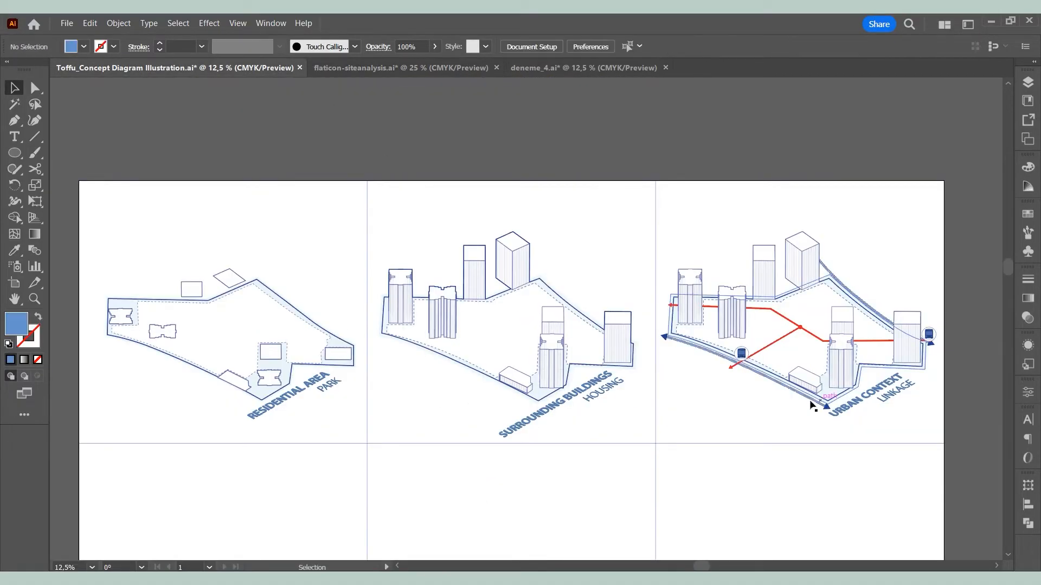
key("ctrl+plus")
key("ctrl+plus")
key("ctrl+v")
left_click_drag(553, 298, 503, 427)
Duplicate the circled bus icon beside the cart and ungroup the copy.
left_click(523, 459)
left_click_drag(467, 273, 418, 438)
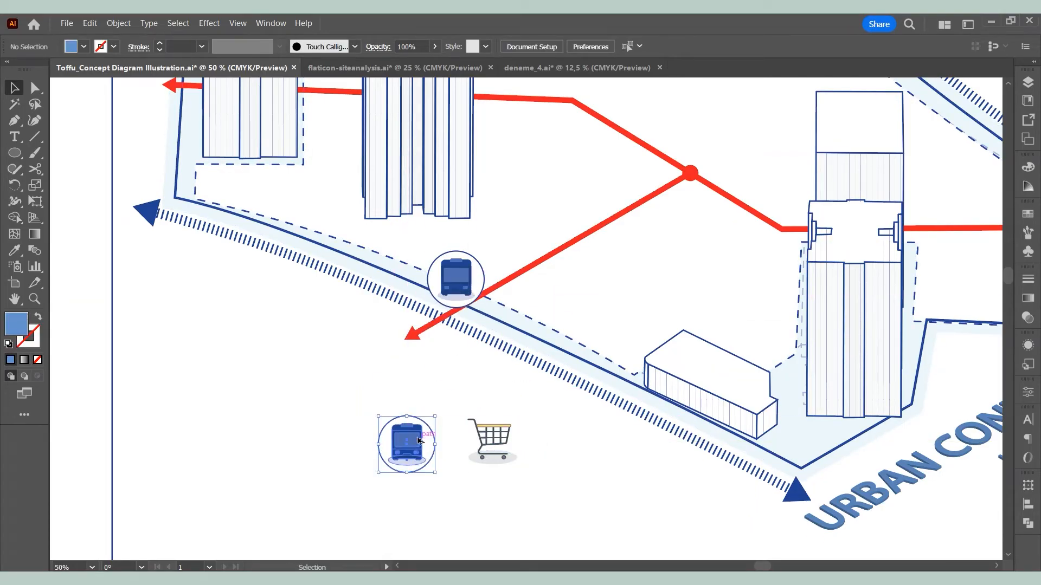
right_click(418, 439)
left_click(471, 332)
left_click(421, 496)
left_click(411, 443)
left_click(424, 494)
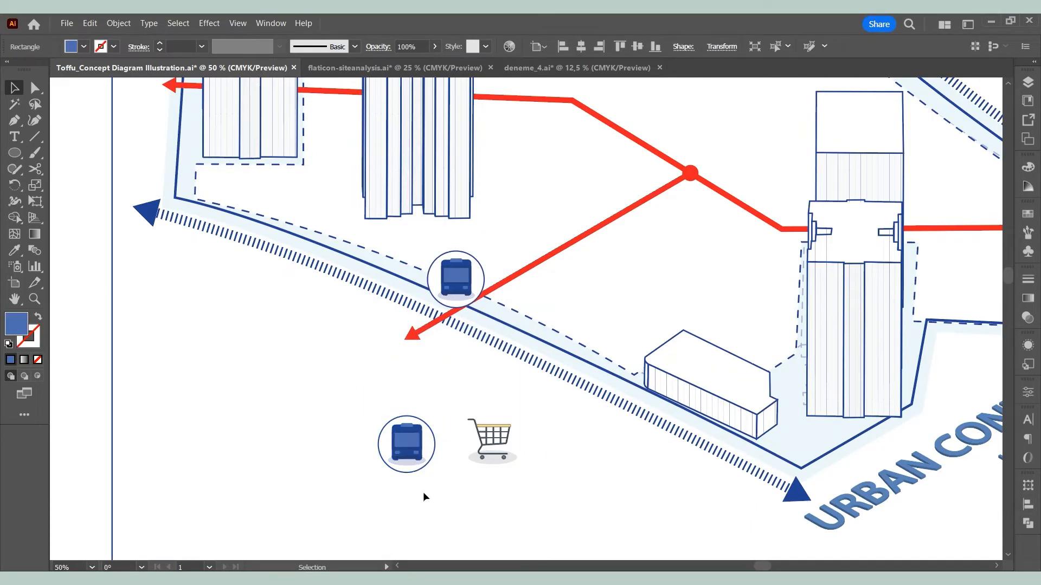
Delete the bus artwork from the ungrouped copy, keeping its circle, and move the cart into the circle.
left_click_drag(423, 492, 399, 427)
left_click(435, 444, "shift")
key("Delete")
left_click_drag(488, 426, 422, 448)
Match the cart's shadow ellipse to the bus icon's shadow with the Eyedropper.
double_click(415, 460)
left_click(16, 251)
left_click(457, 298)
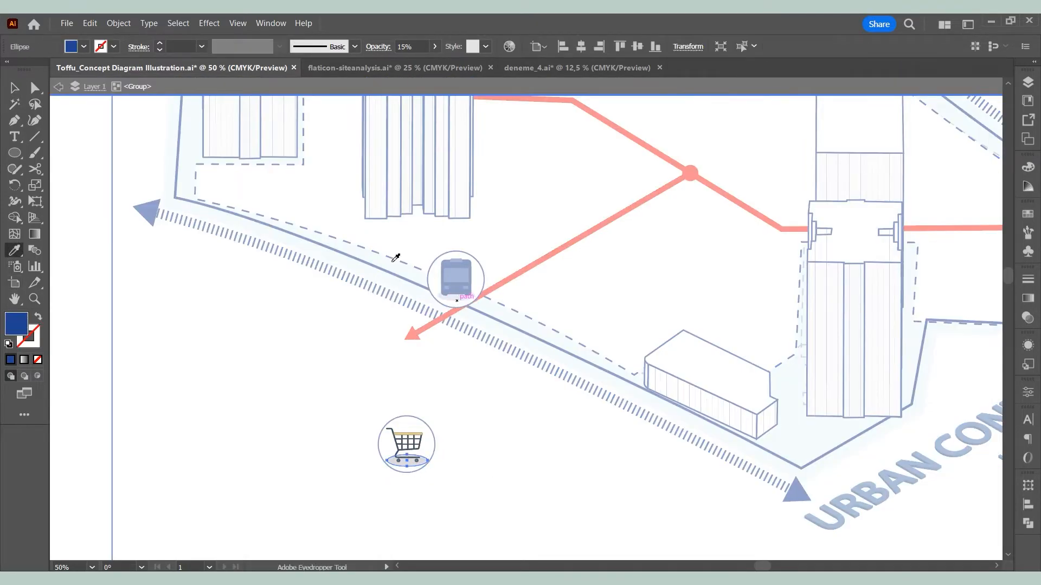
Recolour the cart's body shapes with the dark blue sampled from the bus, then leave the group's isolation mode.
left_click(15, 89)
left_click_drag(468, 480, 345, 401)
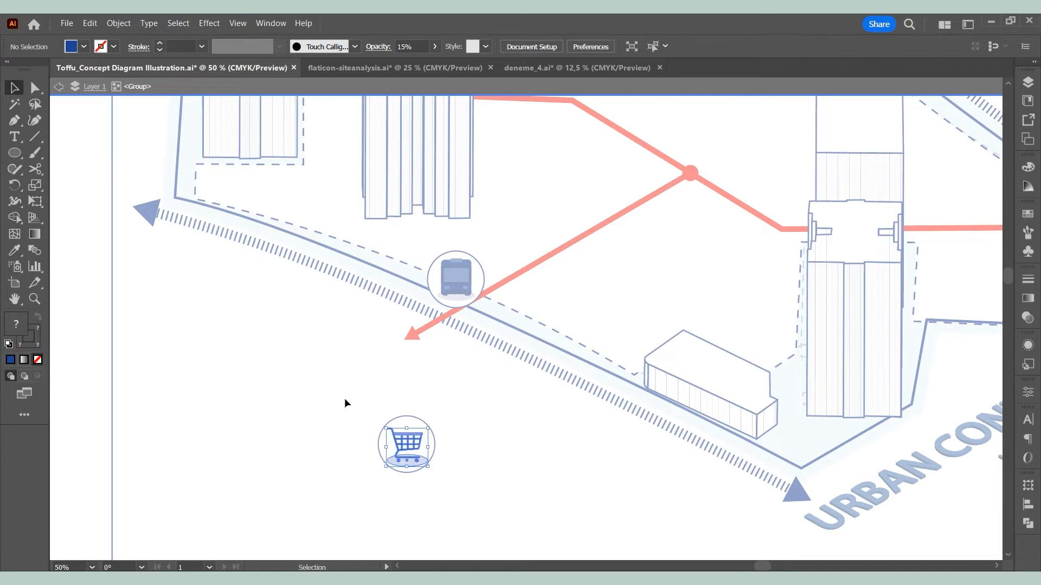
left_click(14, 250)
left_click(458, 276)
double_click(352, 343)
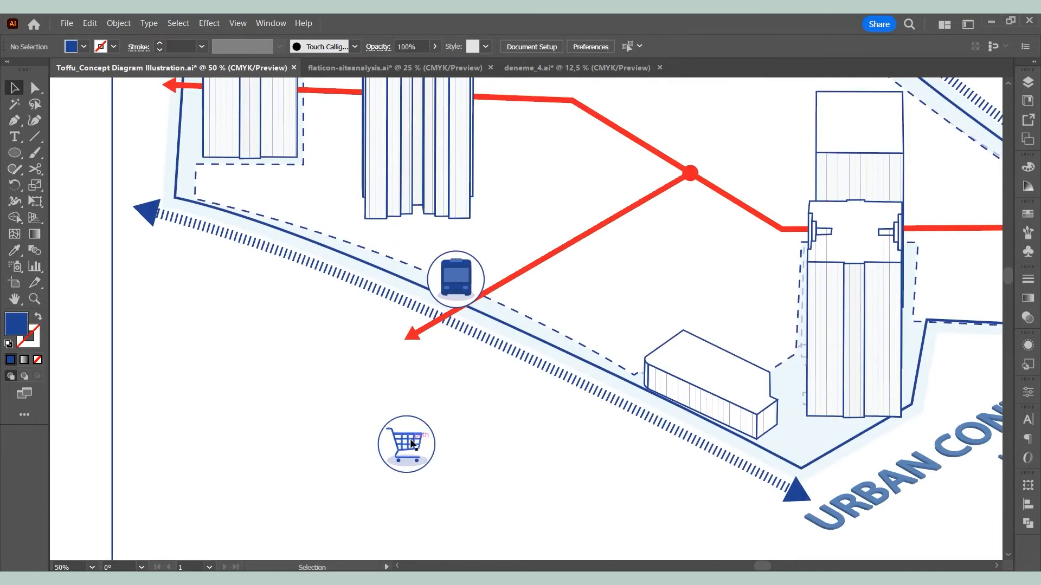
Group the cart with its circle and place it over the low building near the lower site boundary.
left_click_drag(412, 442, 714, 340)
key("ctrl+z")
left_click(427, 425, "shift")
right_click(417, 421)
left_click(448, 319)
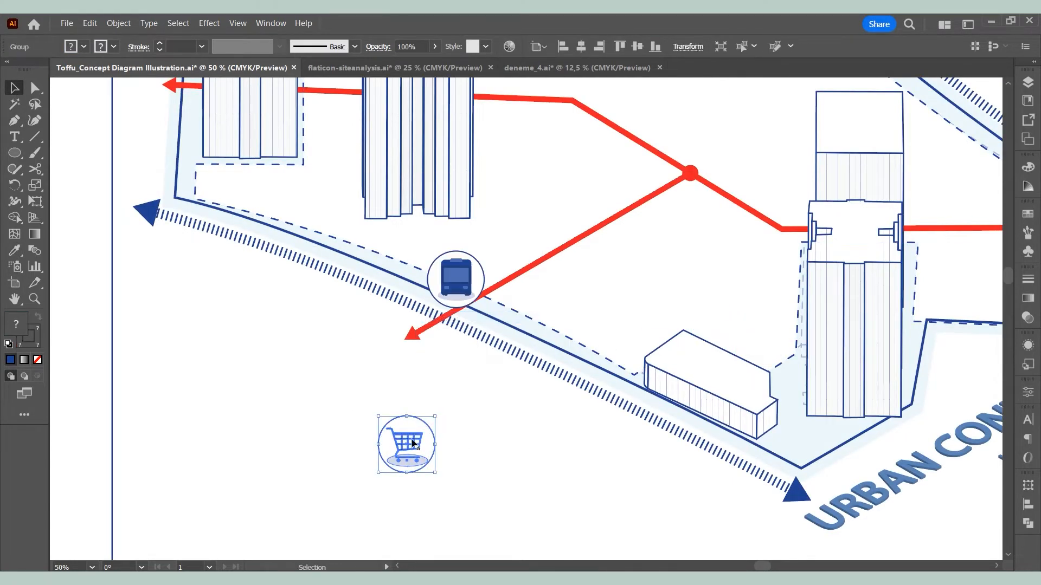
left_click_drag(413, 446, 723, 342)
left_click(516, 434)
Expand the appearance of the second diagram's "SURROUNDING BUILDINGS HOUSING" label.
scroll(454, 249, "down", 1)
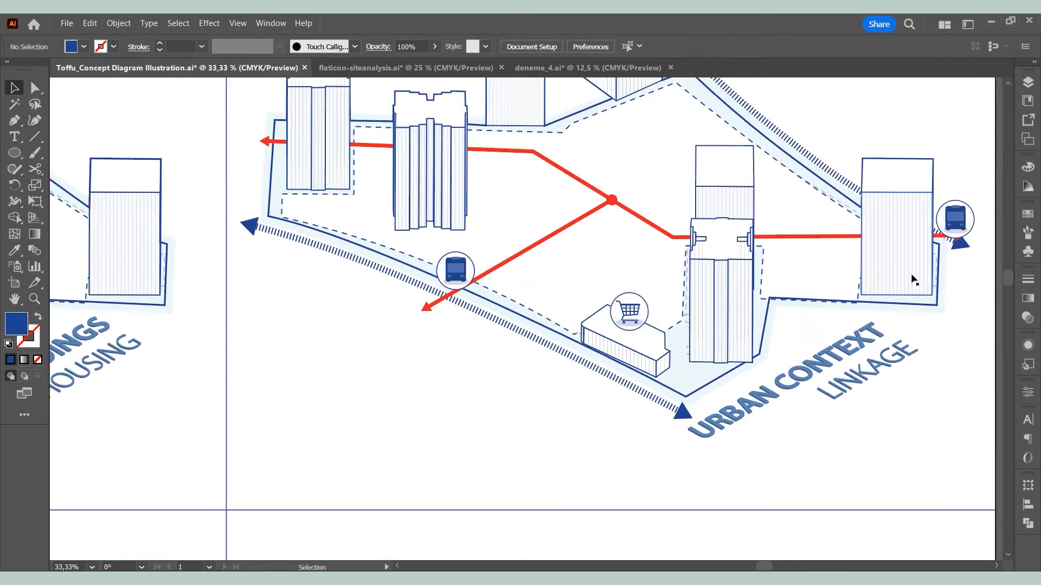
scroll(911, 278, "down", 2)
left_click(482, 316)
left_click(122, 25)
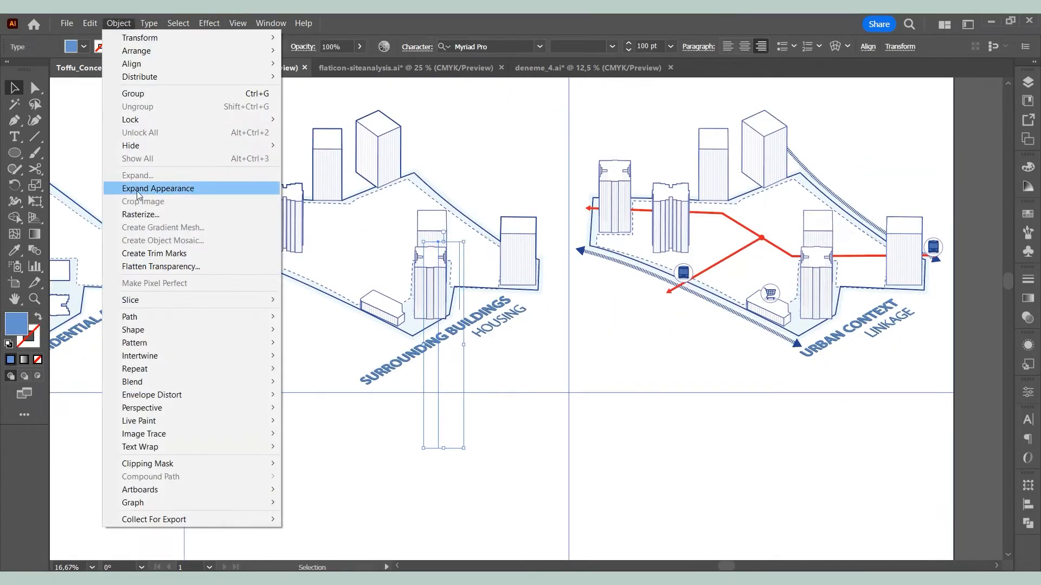
left_click(163, 191)
left_click(632, 327)
Move the page's grid lines onto a new locked layer named "Grid" beneath Layer 1.
scroll(681, 415, "up", 1)
scroll(704, 396, "down", 1)
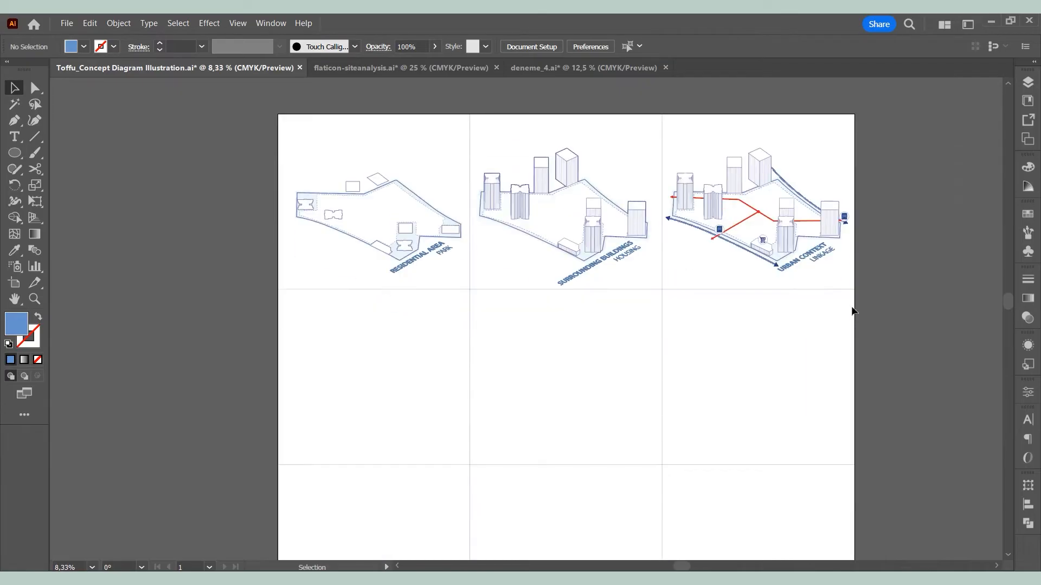
left_click_drag(681, 147, 681, 146)
left_click(855, 156)
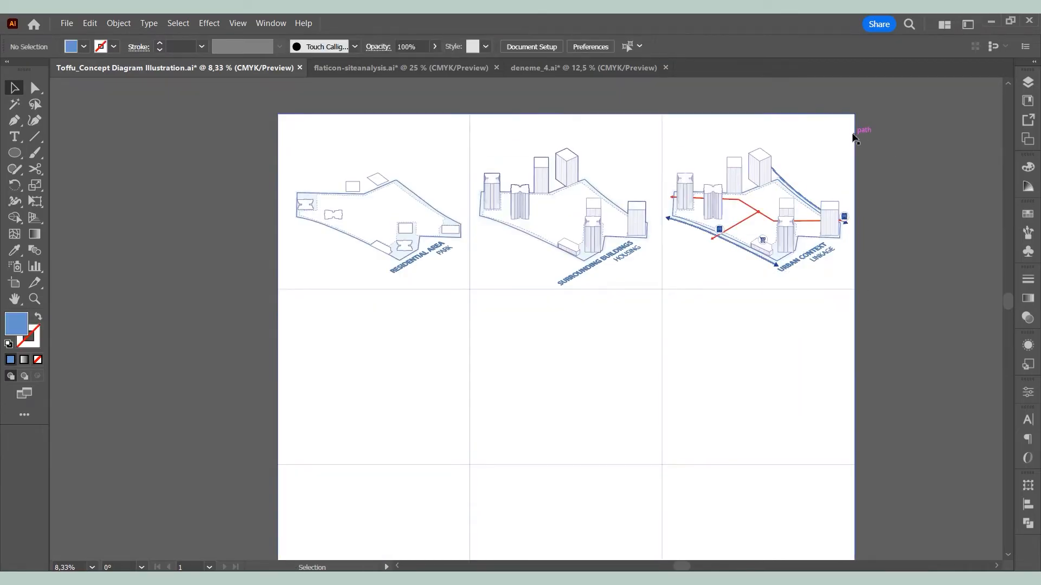
left_click(1028, 83)
double_click(888, 97)
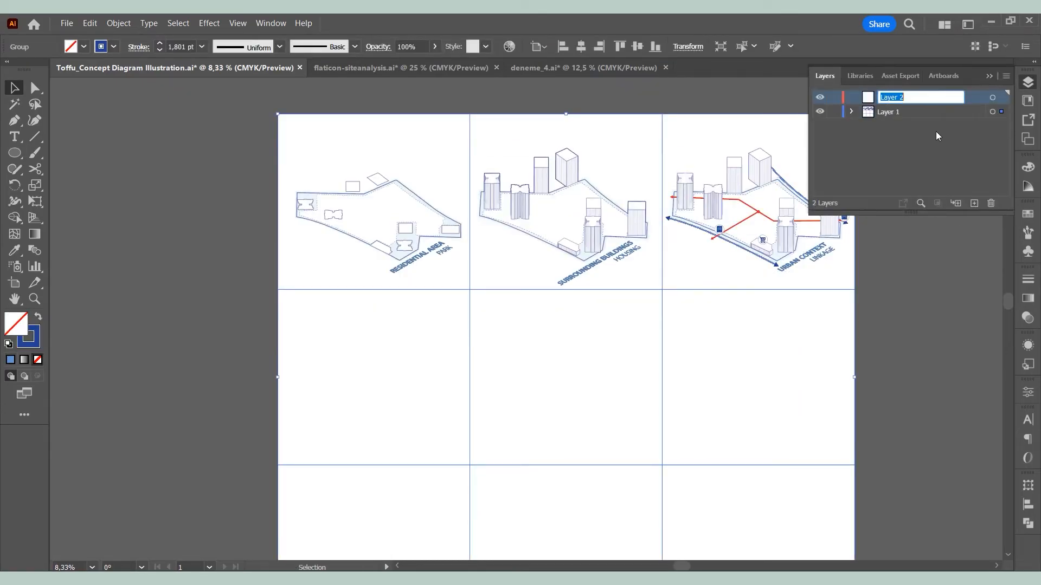
type("Grid")
key("Return")
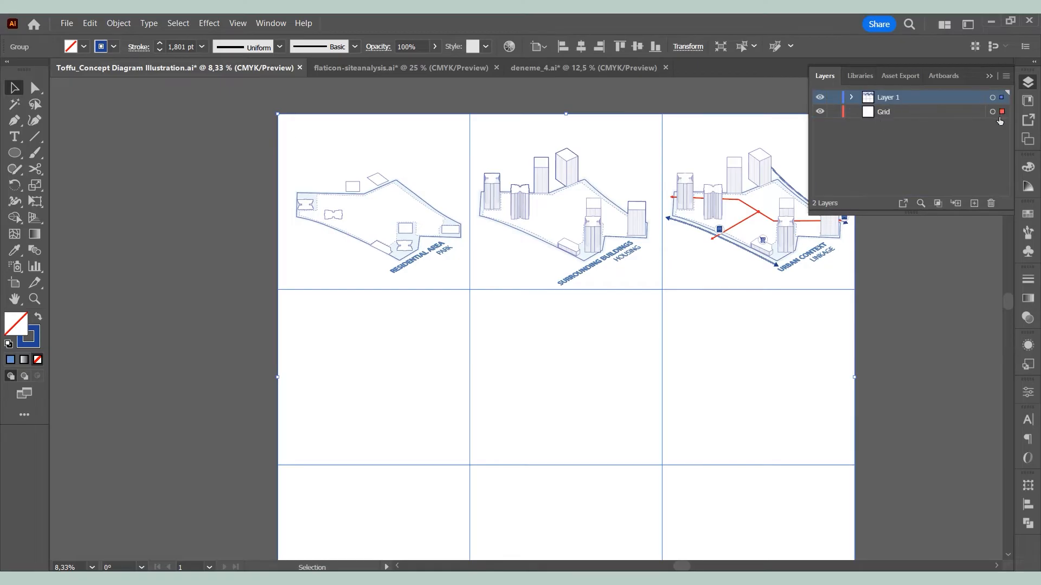
left_click(921, 112)
left_click(833, 111)
Name the new layer above Grid "1" and move the Residential Area diagram onto it.
double_click(889, 112)
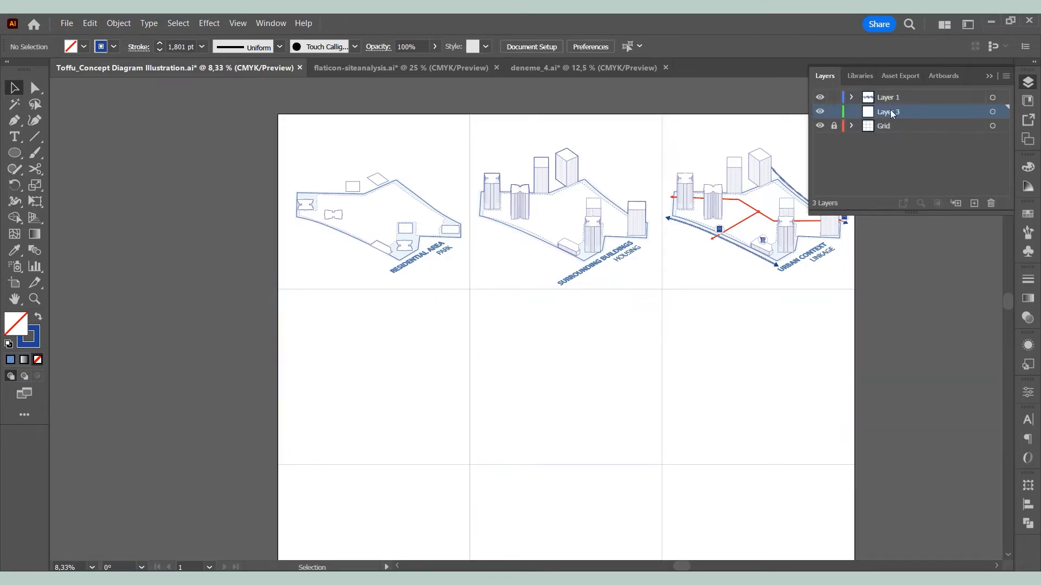
type("1")
key("Return")
left_click_drag(275, 147, 275, 146)
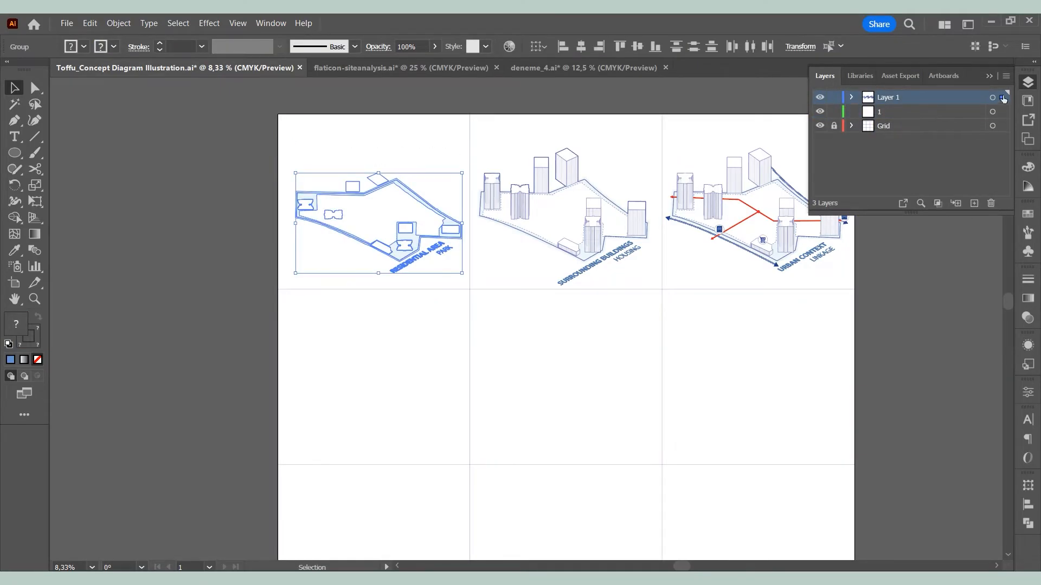
left_click_drag(1002, 97, 1001, 112)
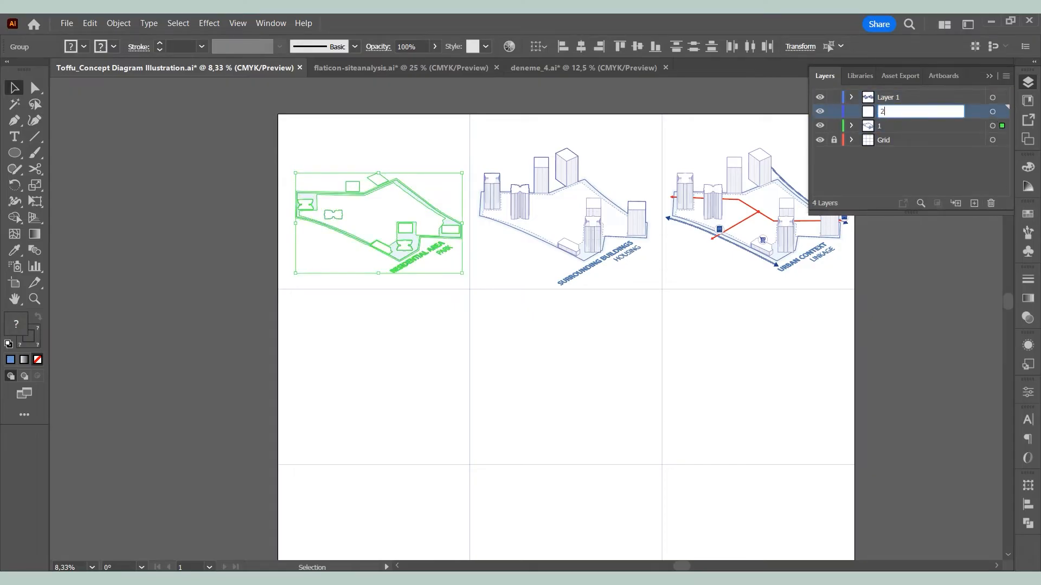
Move the Surrounding Buildings diagram from Layer 1 onto layer 2.
left_click_drag(548, 199, 475, 137)
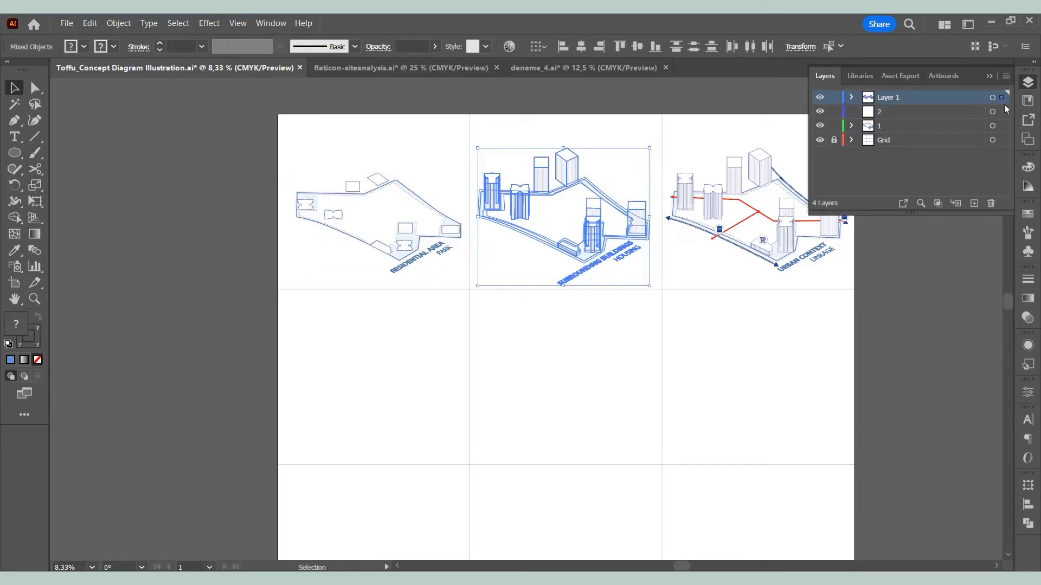
left_click_drag(1002, 97, 1002, 112)
left_click(929, 255)
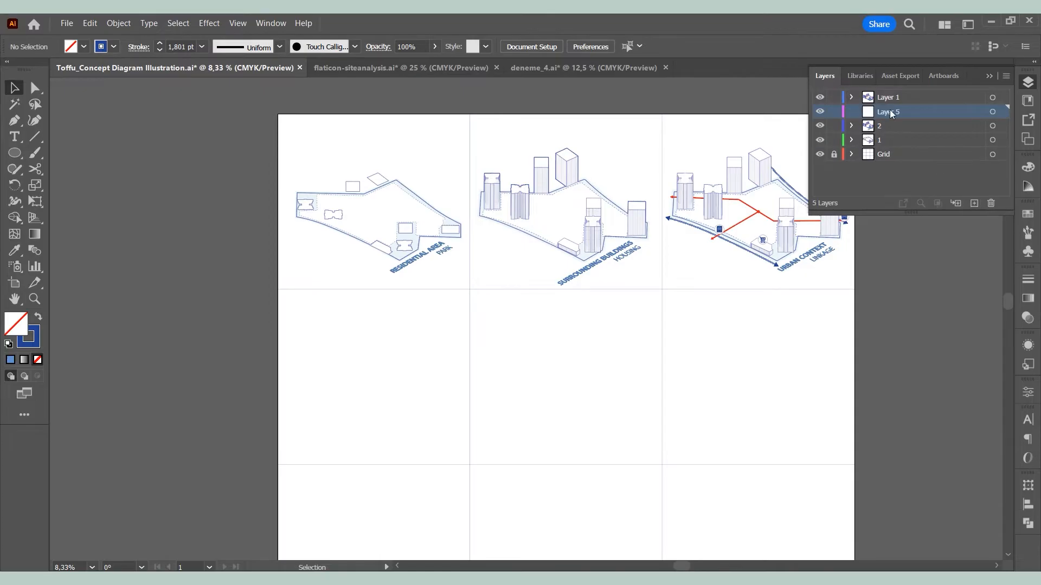
Name the new layer above layer 2 "3" and move the Urban Context diagram onto it.
double_click(889, 112)
type("3")
key("Return")
left_click_drag(666, 139, 835, 283)
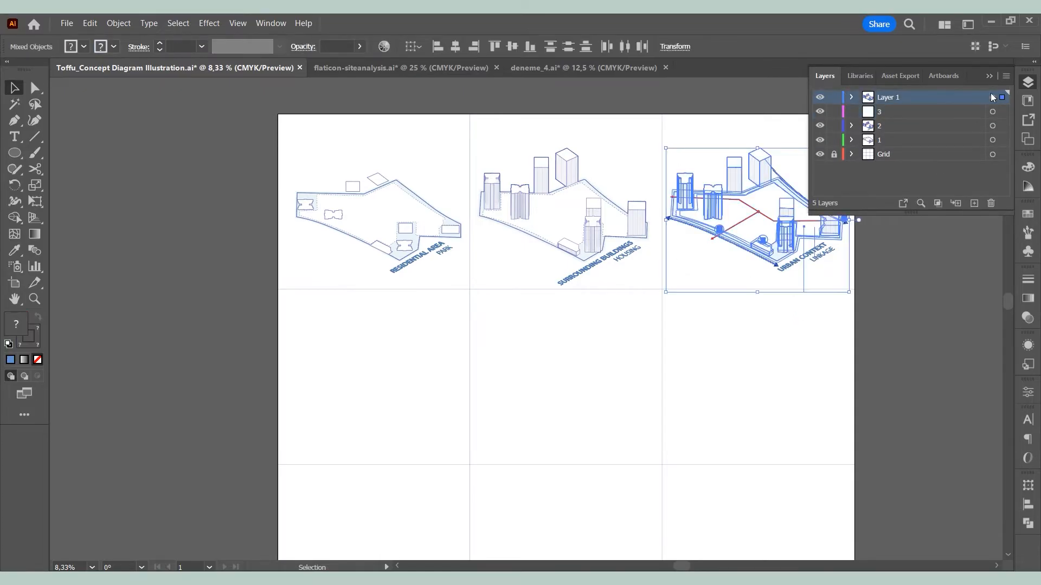
left_click_drag(1002, 111, 1002, 112)
Create a layer named "4" and delete the empty Layer 1.
left_click(974, 202)
double_click(890, 112)
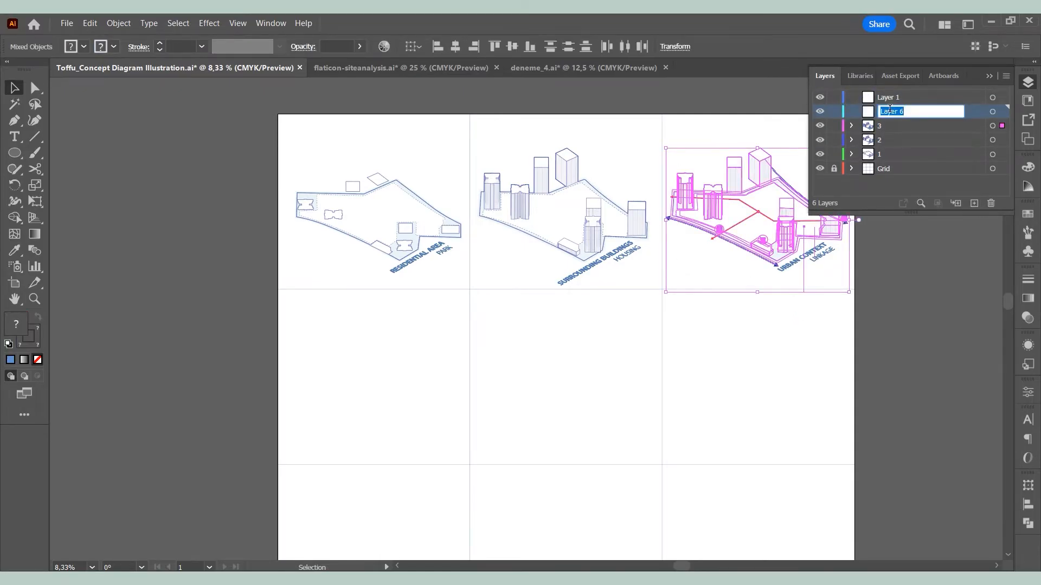
type("4")
key("Return")
left_click(906, 98)
left_click(990, 204)
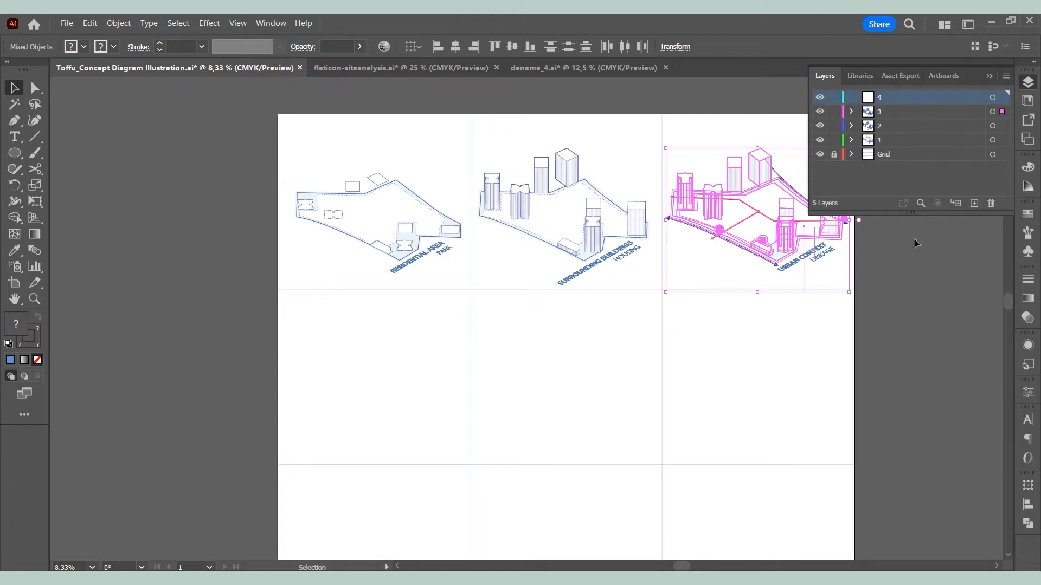
Duplicate the whole Urban Context diagram into the first cell of the grid's second row.
left_click(879, 284)
left_click_drag(668, 128, 667, 128)
left_click_drag(680, 186, 299, 362)
left_click(331, 307)
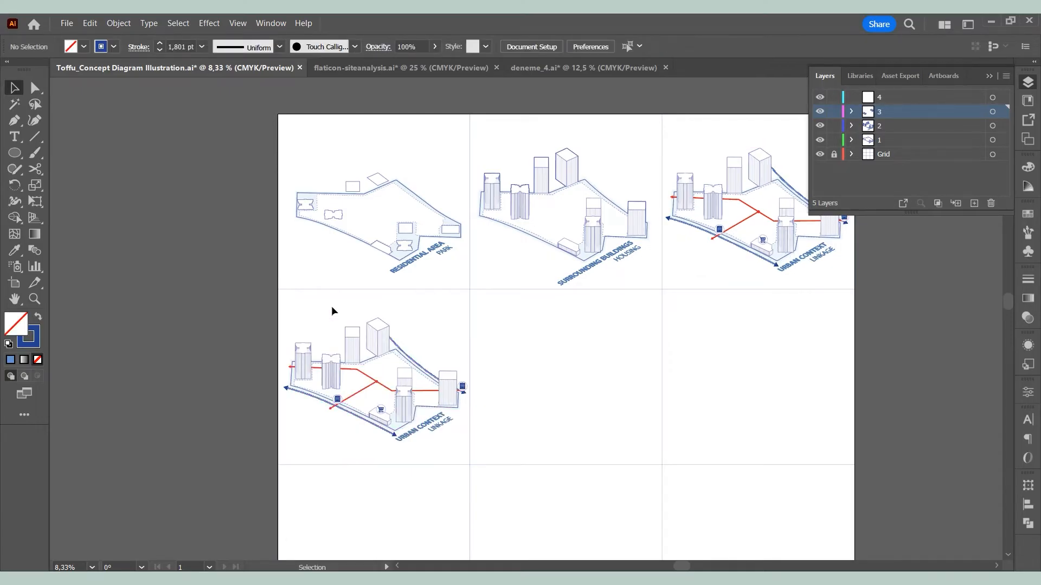
Delete the red routes, the bus and cart icons, and the blue boundary arrows from the duplicated diagram.
left_click(370, 383)
key("Delete")
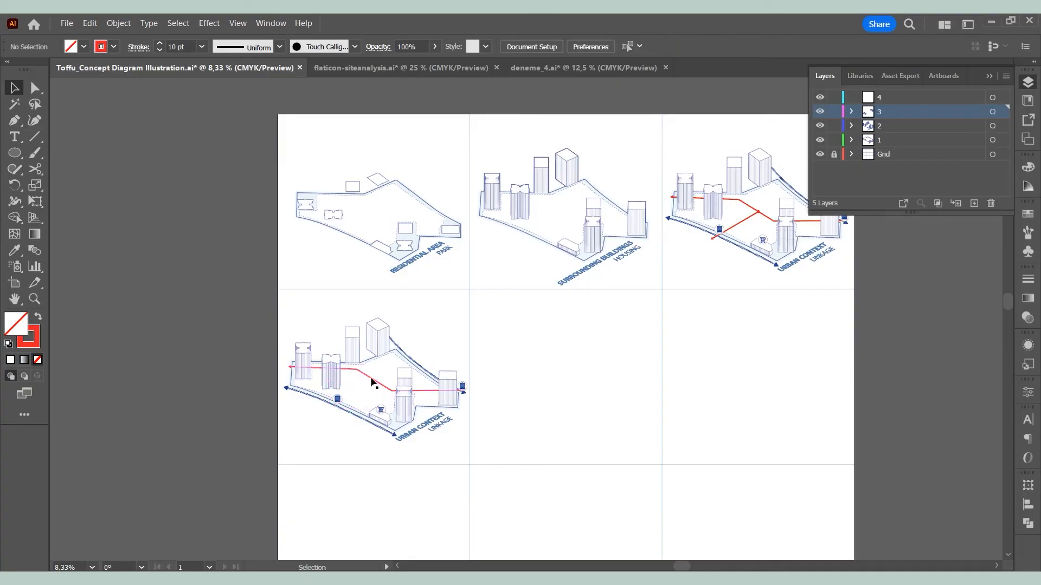
left_click(379, 413)
left_click(369, 425)
key("Delete")
scroll(349, 414, "up", 2)
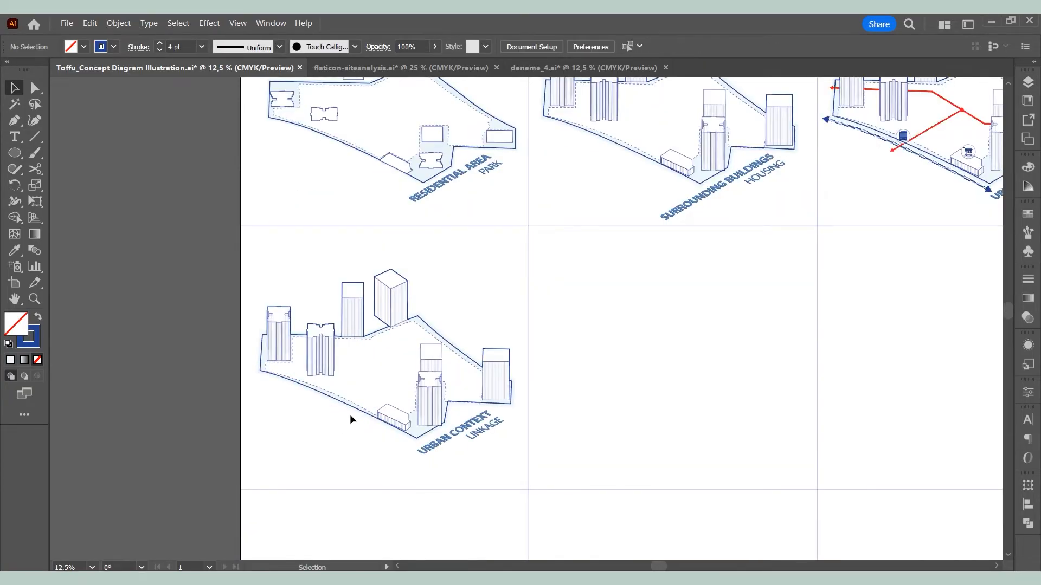
Add the text "PARK" in the second-row diagram and place it in the empty space right of the tall rear building.
key("t")
left_click(497, 225)
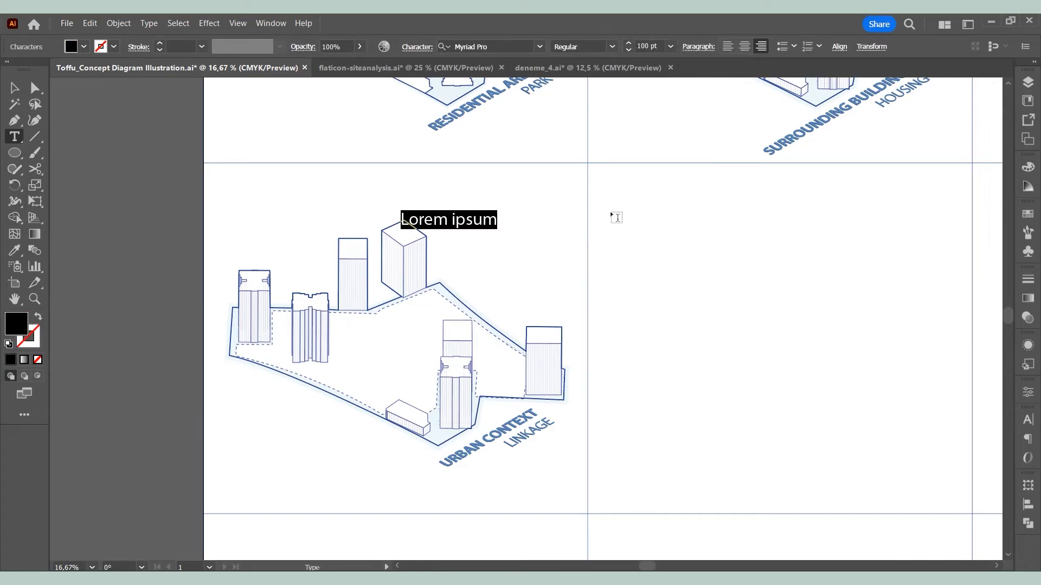
type("PARK")
key("Escape")
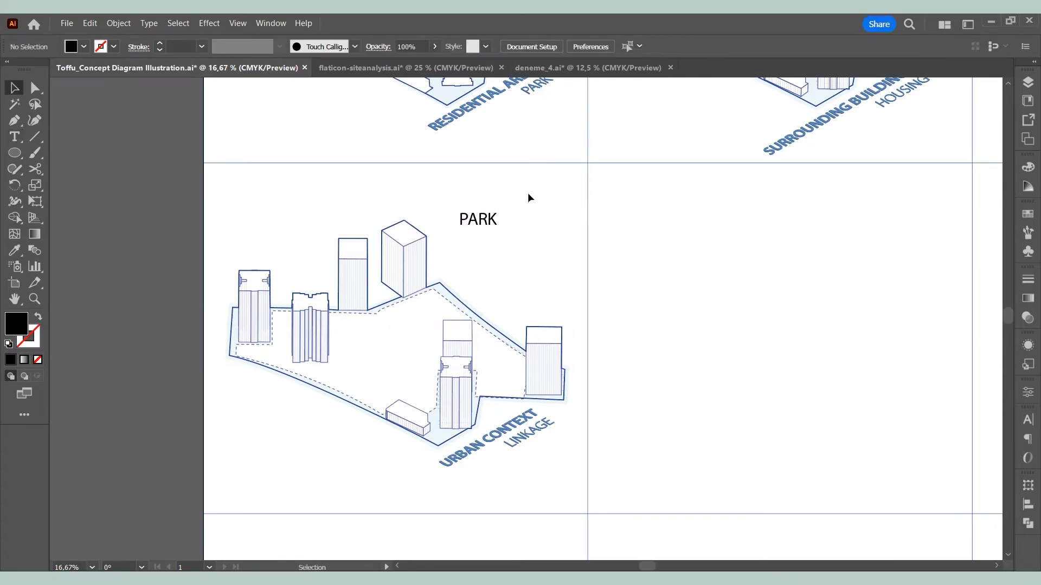
left_click_drag(491, 222, 514, 257)
Copy the LINKAGE caption's formatting onto the PARK label and set its font style to Semibold.
left_click(15, 250)
left_click(527, 433)
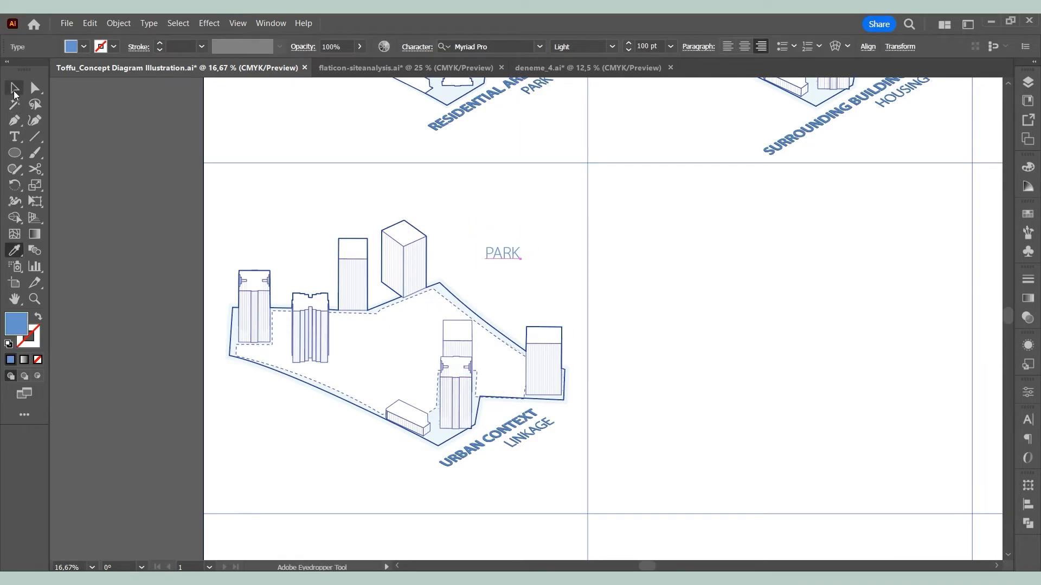
left_click(15, 88)
left_click(539, 48)
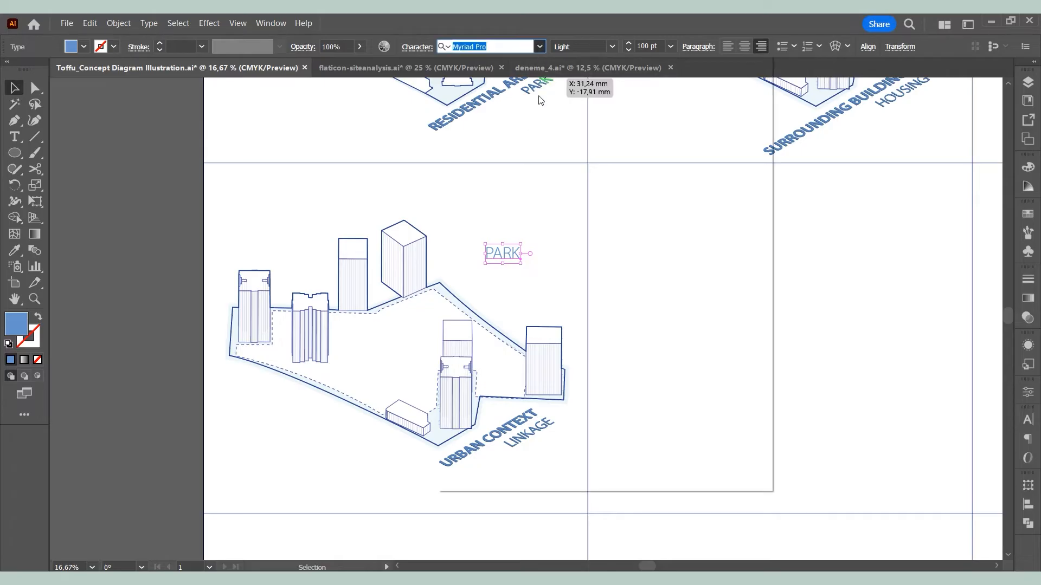
left_click(612, 46)
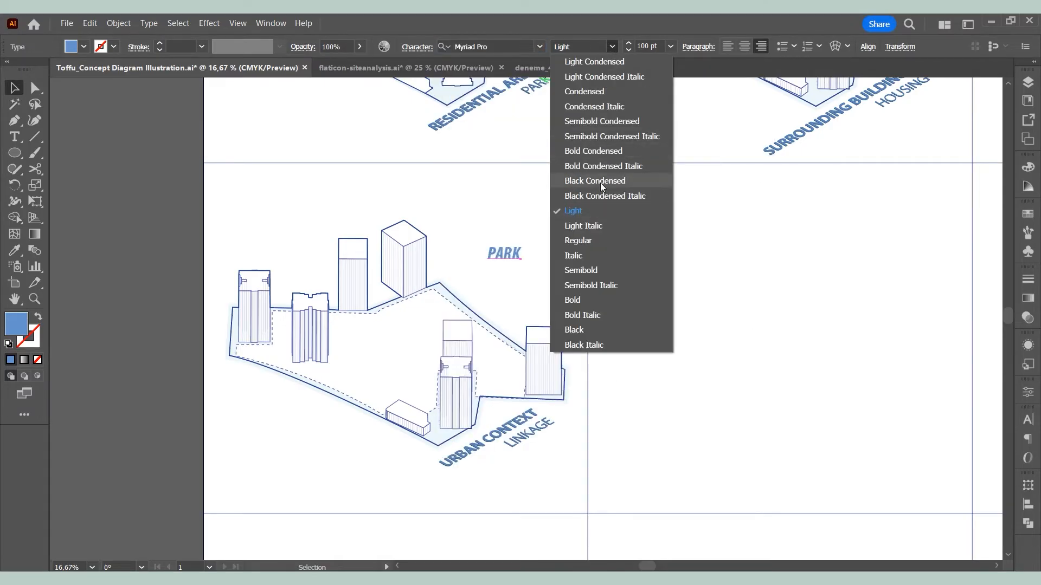
left_click(583, 270)
left_click(542, 222)
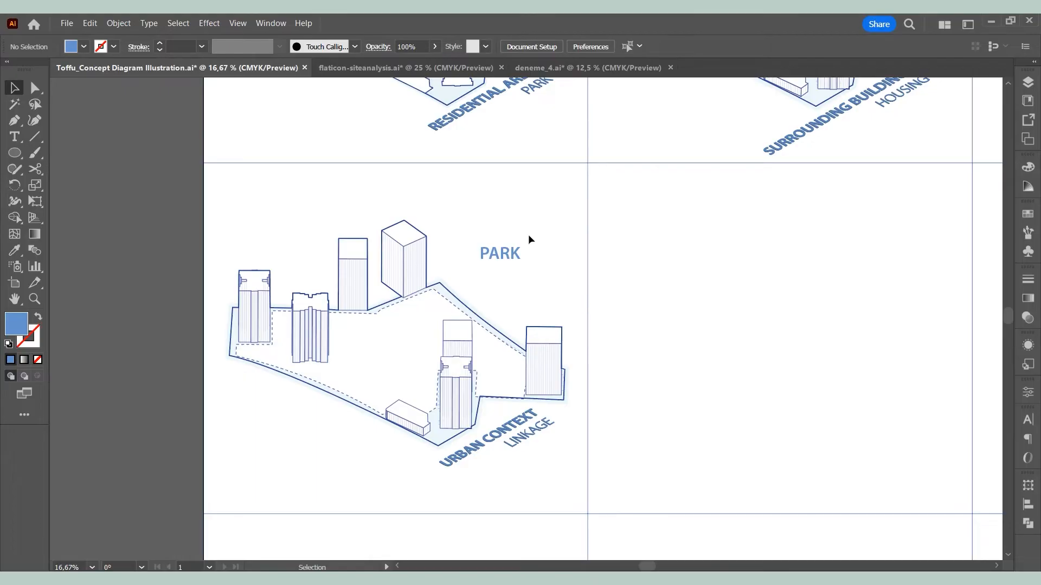
Apply a classic 3D Extrude & Bevel to the PARK label with Isometric Top position and 0 pt extrude depth.
left_click(515, 257)
left_click(210, 22)
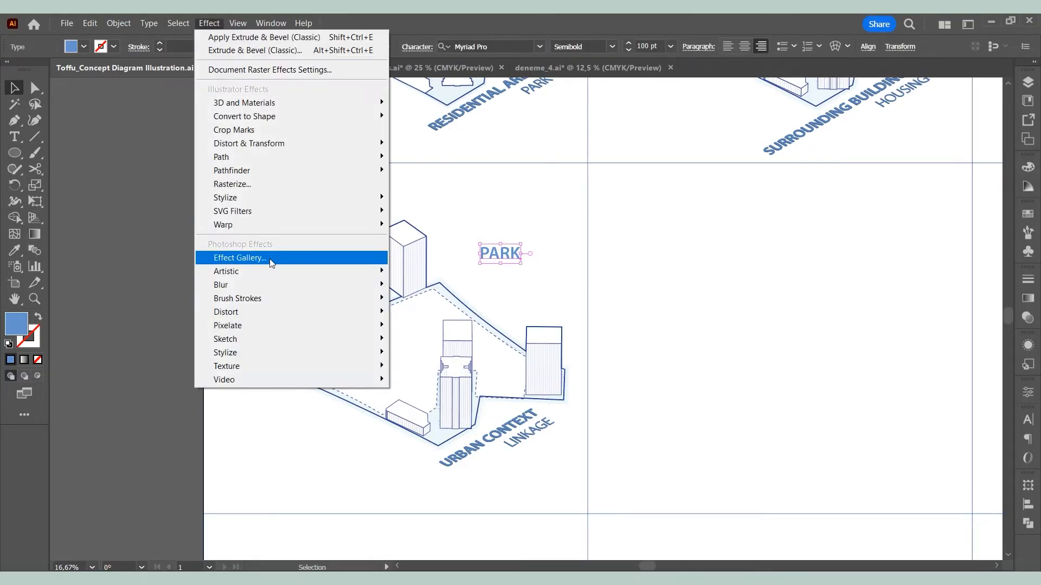
mouse_move(244, 102)
mouse_move(476, 168)
left_click(564, 167)
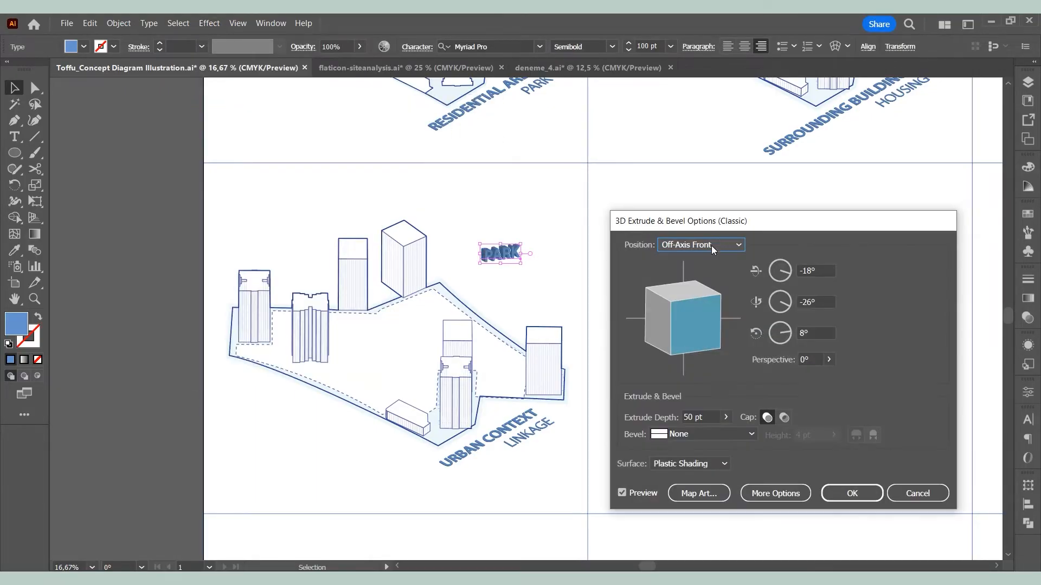
left_click(711, 245)
left_click(708, 495)
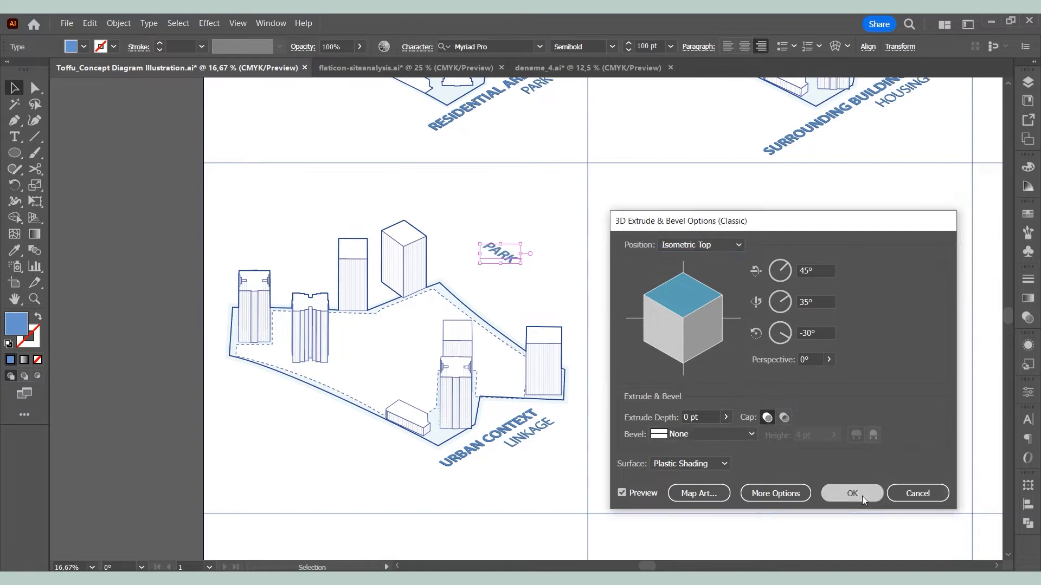
left_click(862, 496)
Enlarge the PARK label, duplicate it below and change the copy's text to "MEADOW".
left_click_drag(520, 263, 598, 298)
left_click(14, 136)
double_click(575, 293)
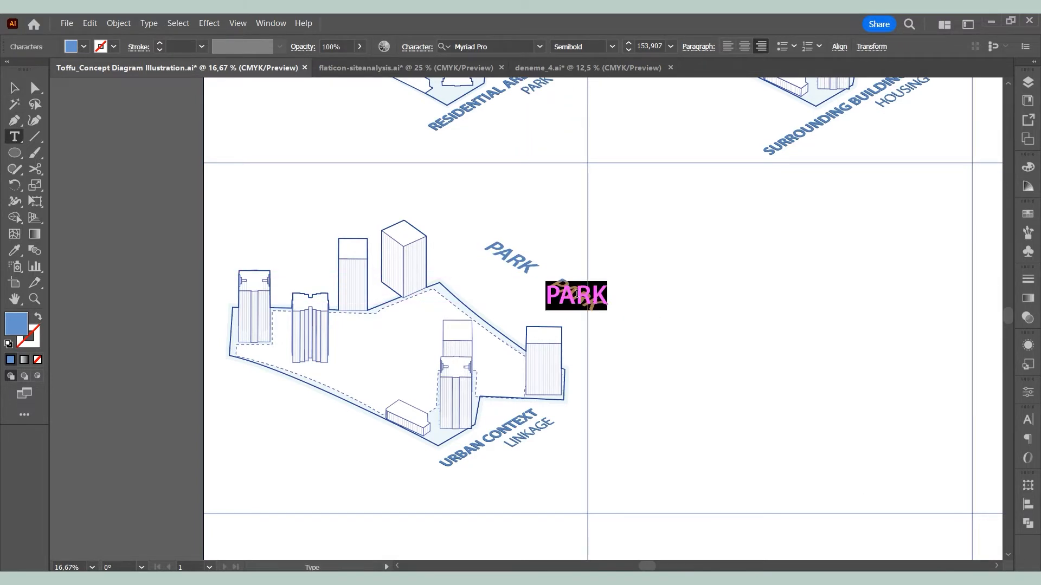
type("MEADOW")
key("Escape")
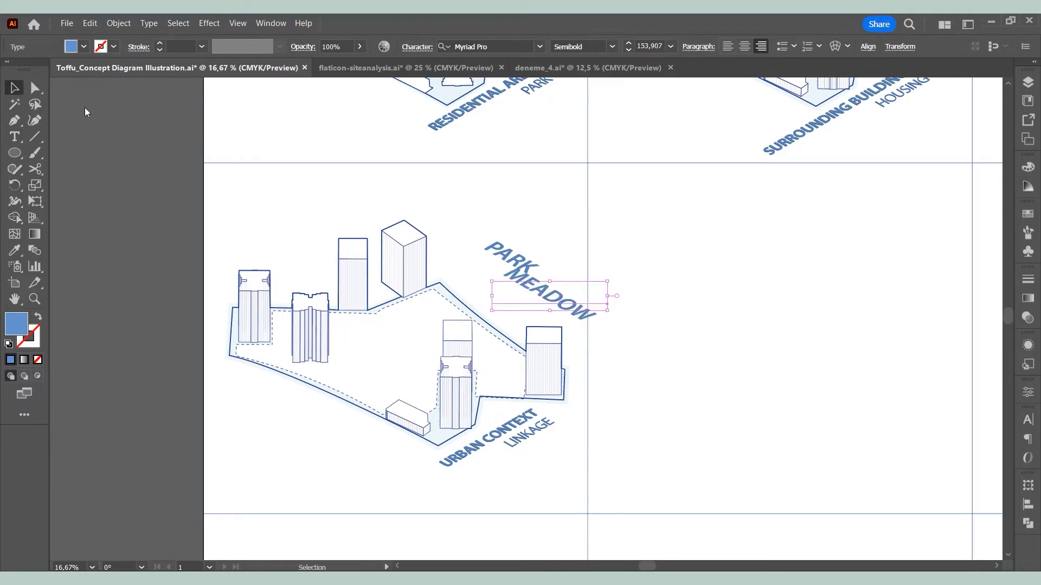
Shrink the MEADOW label, rotate it parallel to the diagram title, place it mid-site and expand its appearance.
left_click_drag(610, 281, 512, 207)
left_click_drag(551, 292, 407, 364)
left_click_drag(390, 429, 394, 415)
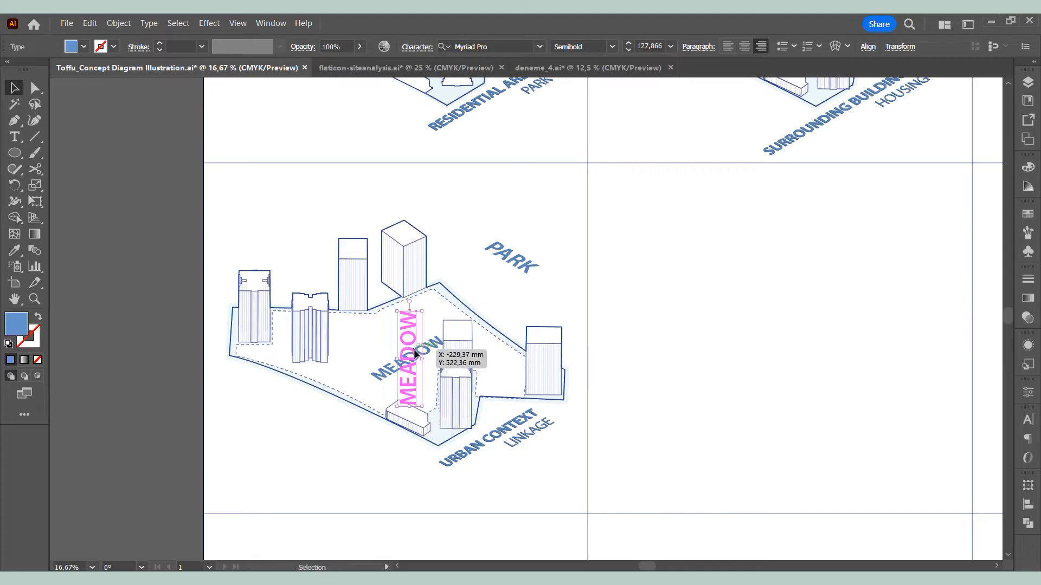
left_click_drag(413, 350, 400, 372)
left_click(592, 310)
left_click_drag(432, 410, 428, 407)
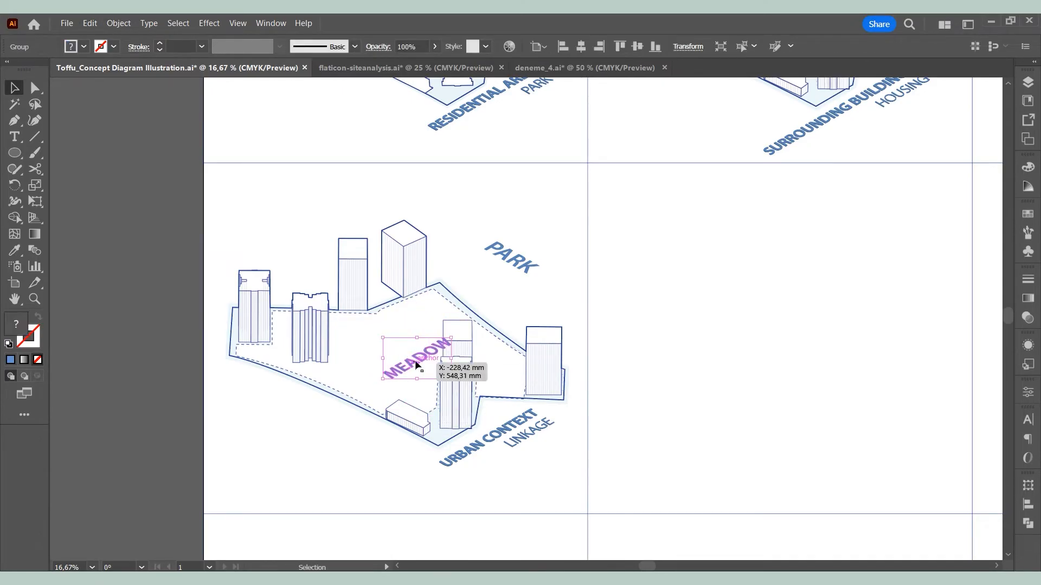
Copy the site boundary's 4 pt blue outline onto the MEADOW label and fill it with the lavender swatch.
left_click(16, 250)
left_click(231, 328)
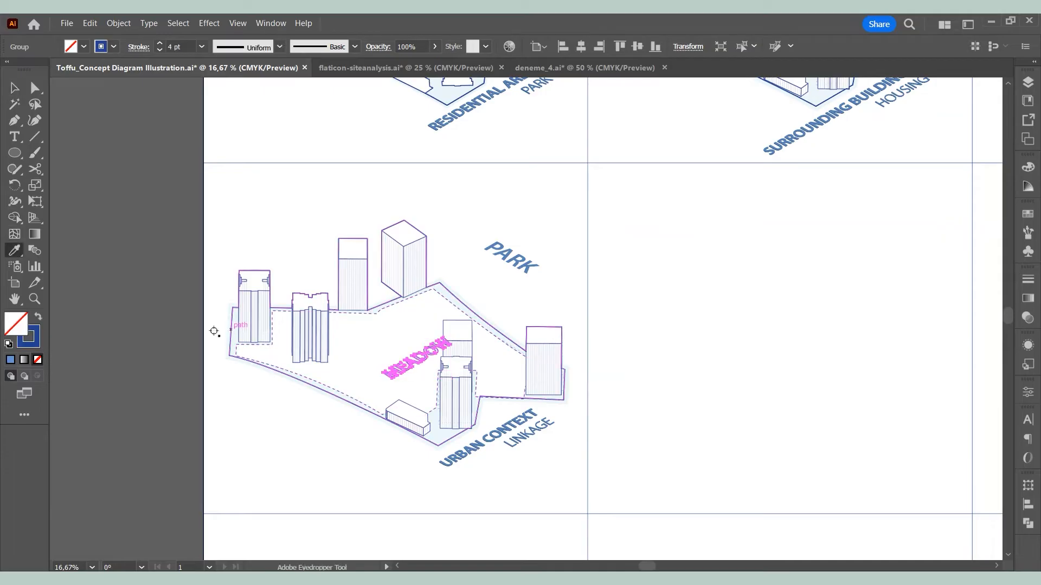
left_click(1029, 218)
left_click(906, 279)
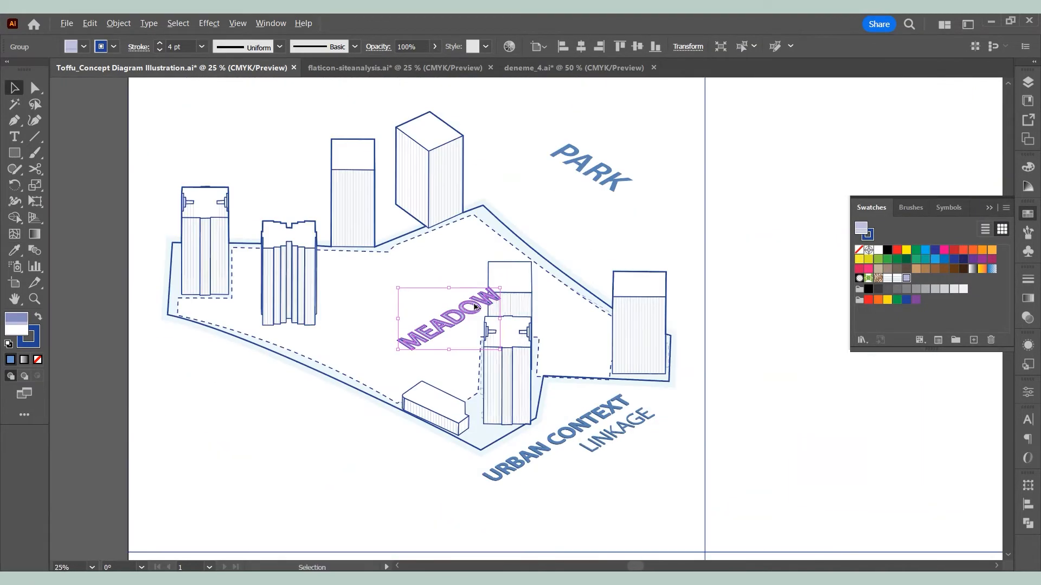
left_click(575, 228)
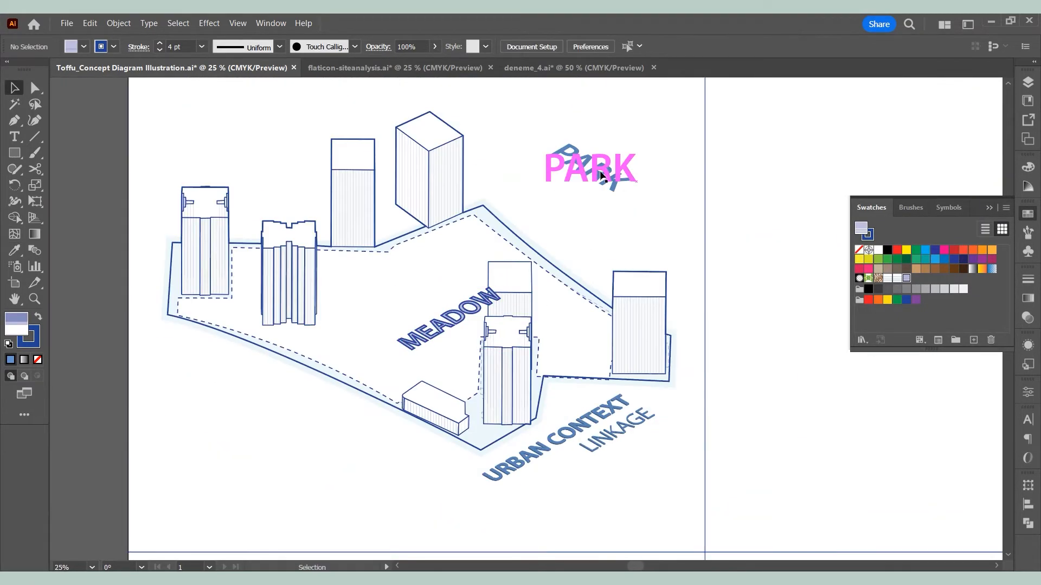
Move the PARK label onto the site above MEADOW, expand its appearance and copy MEADOW's fill and outline onto it.
left_click_drag(607, 187, 467, 280)
left_click(293, 151)
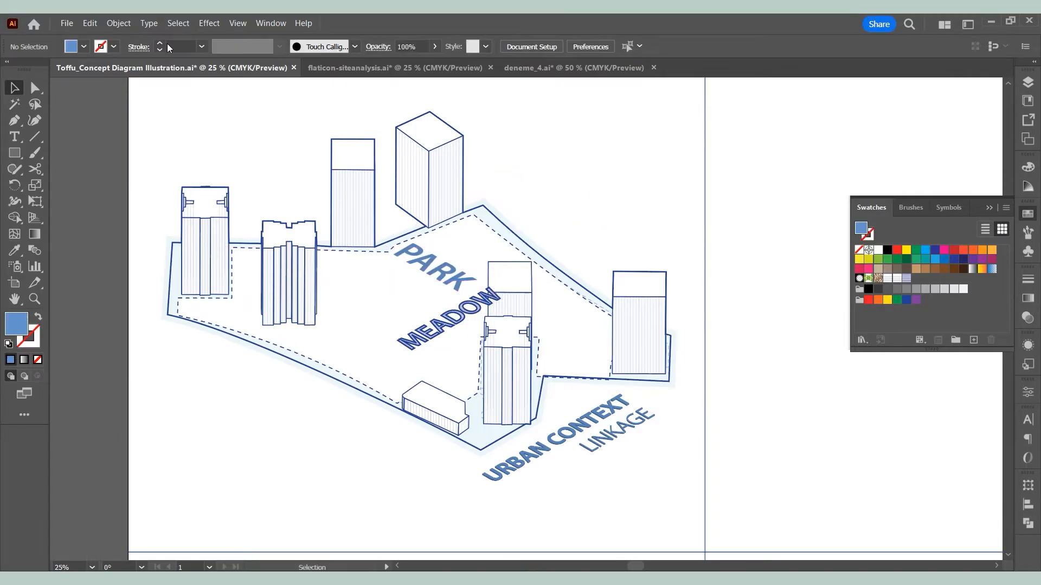
left_click(434, 268)
left_click(119, 24)
left_click(165, 188)
key("i")
left_click(472, 340)
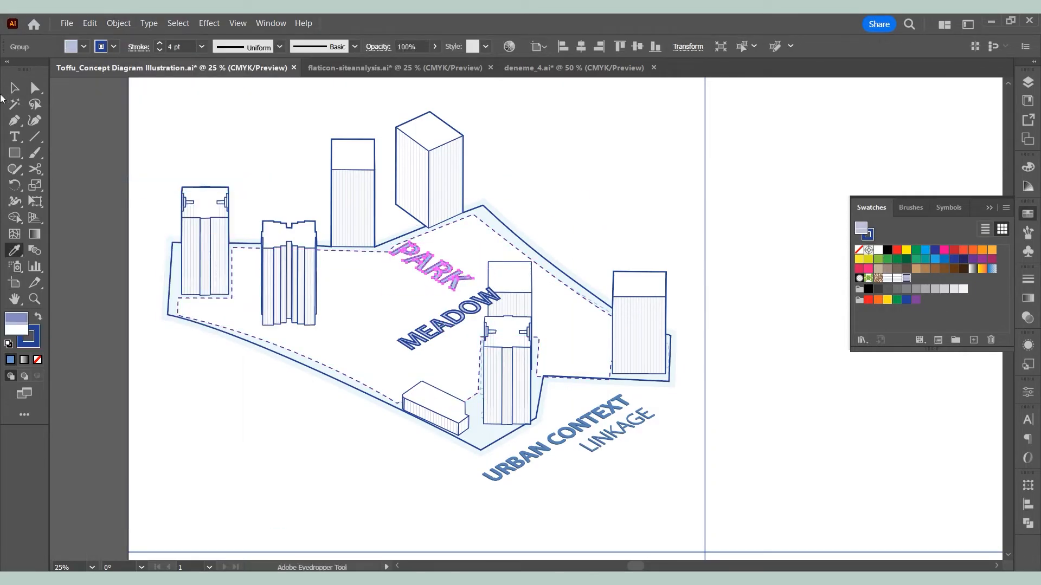
key("v")
left_click(804, 404)
left_click(472, 308)
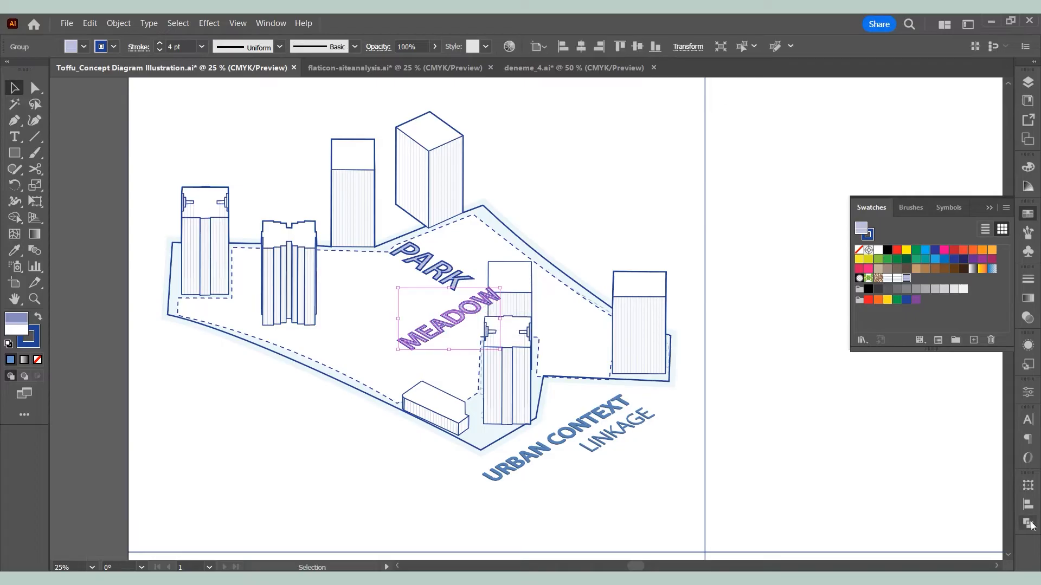
left_click(1027, 524)
left_click(867, 377)
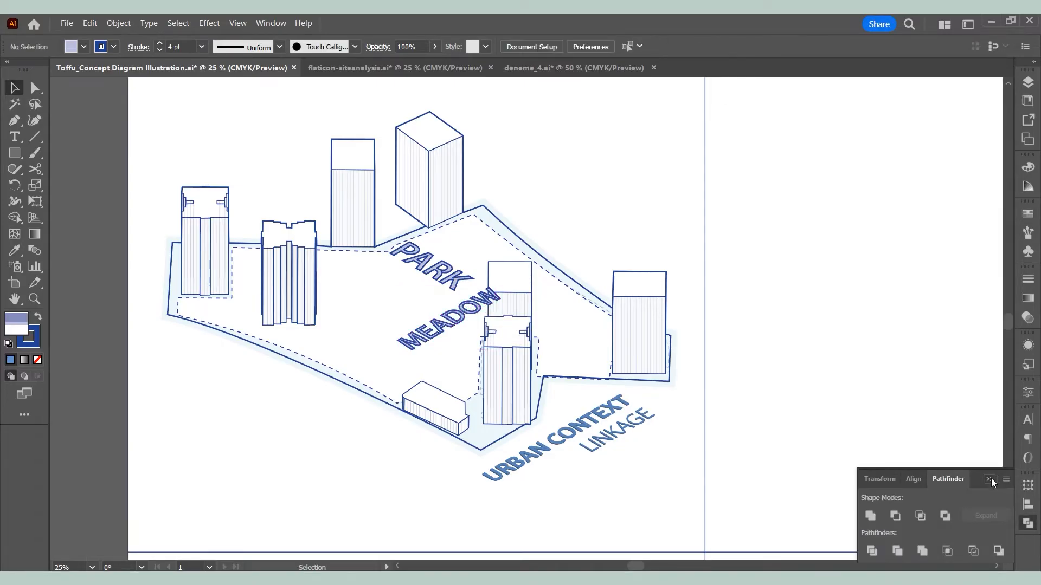
left_click(989, 479)
Bring the foreground buildings group to the front so it overlaps the MEADOW label.
left_click(515, 321)
right_click(515, 321)
mouse_move(560, 261)
left_click(705, 260)
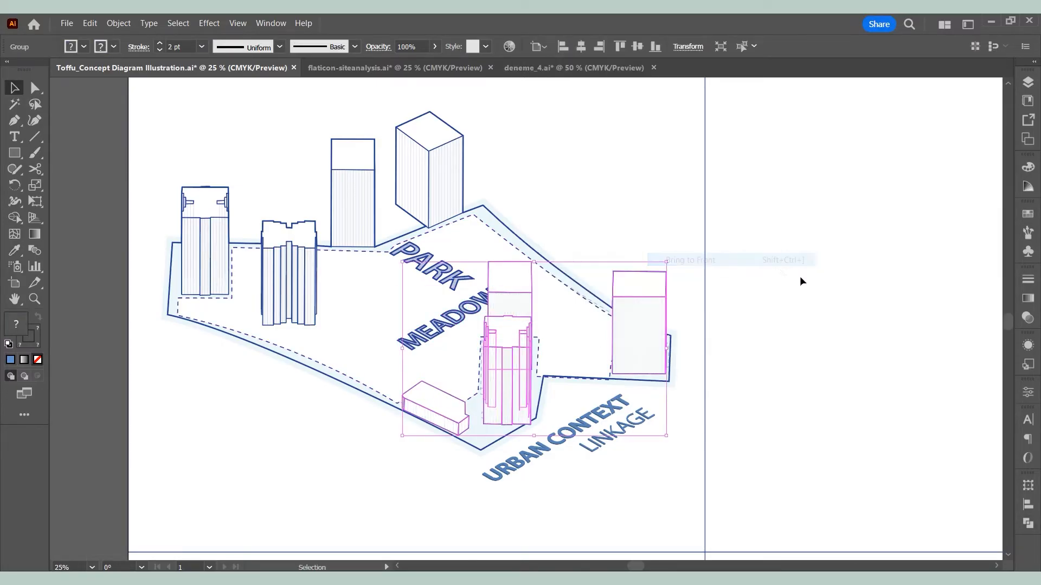
Give the PARK and MEADOW labels a thinner stroke weight.
left_click(449, 321)
left_click(432, 265, "shift")
left_click(202, 46)
left_click(226, 104)
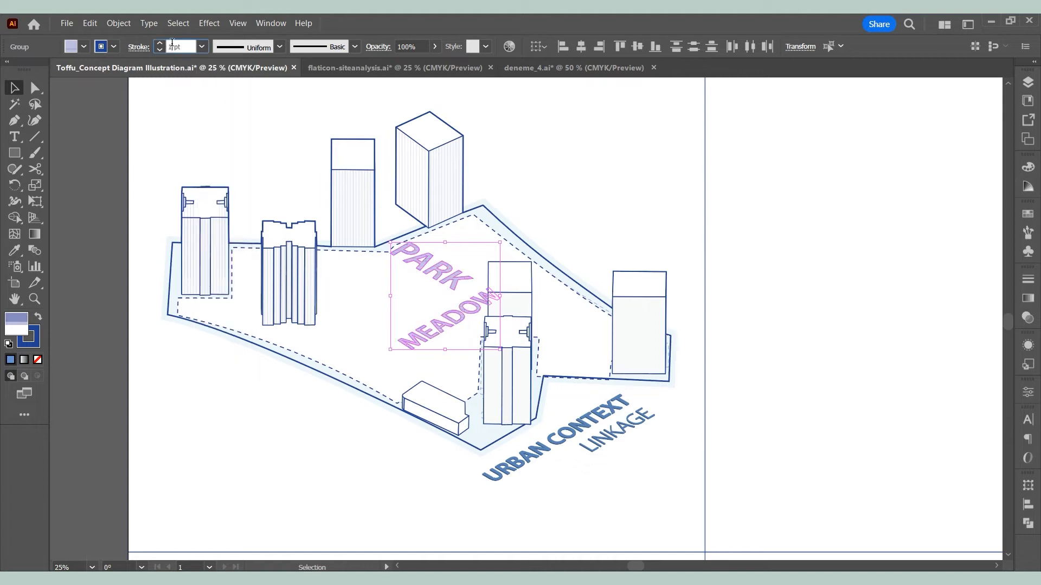
type("5")
key("Return")
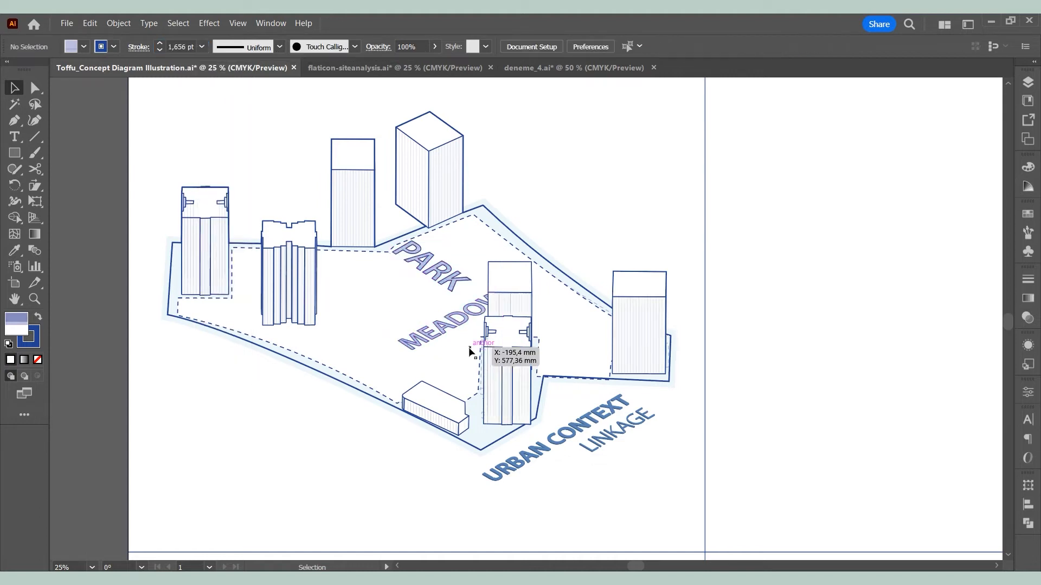
Add matching isometric labels across the site inside the label group, including BAZAAR, CAFE, STAIR, BUS STATION, TREE PERFORMANCE, CITY SQUARE, MOSQUE CAFE and TAXI.
double_click(469, 353)
left_click_drag(390, 378, 564, 320)
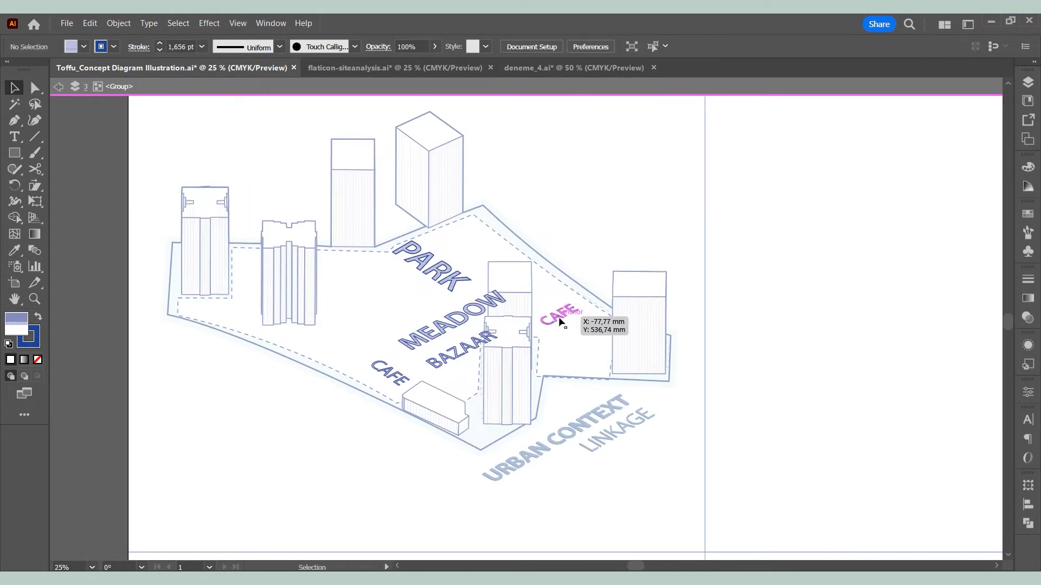
left_click(551, 293)
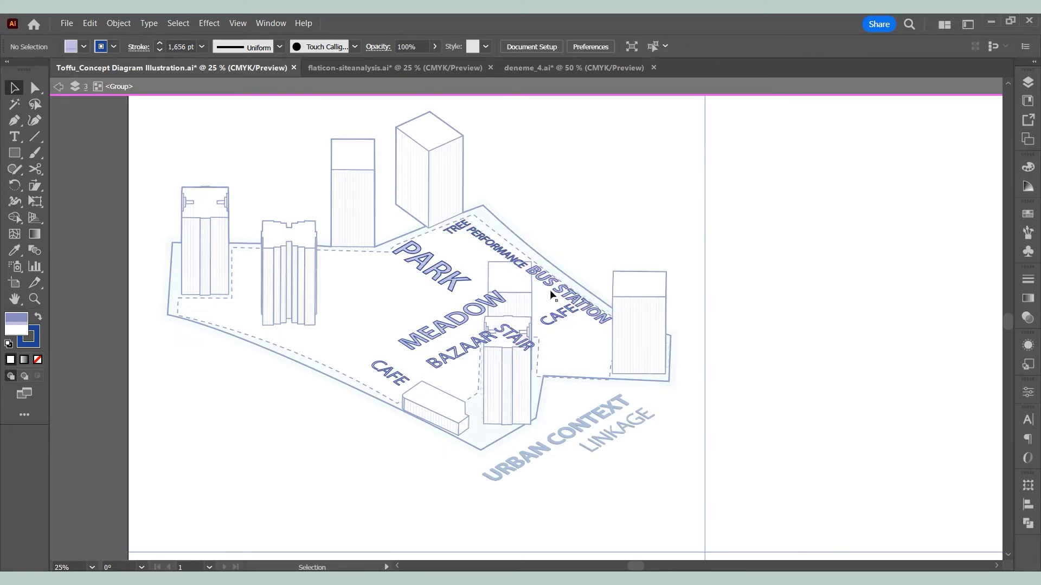
left_click(348, 352)
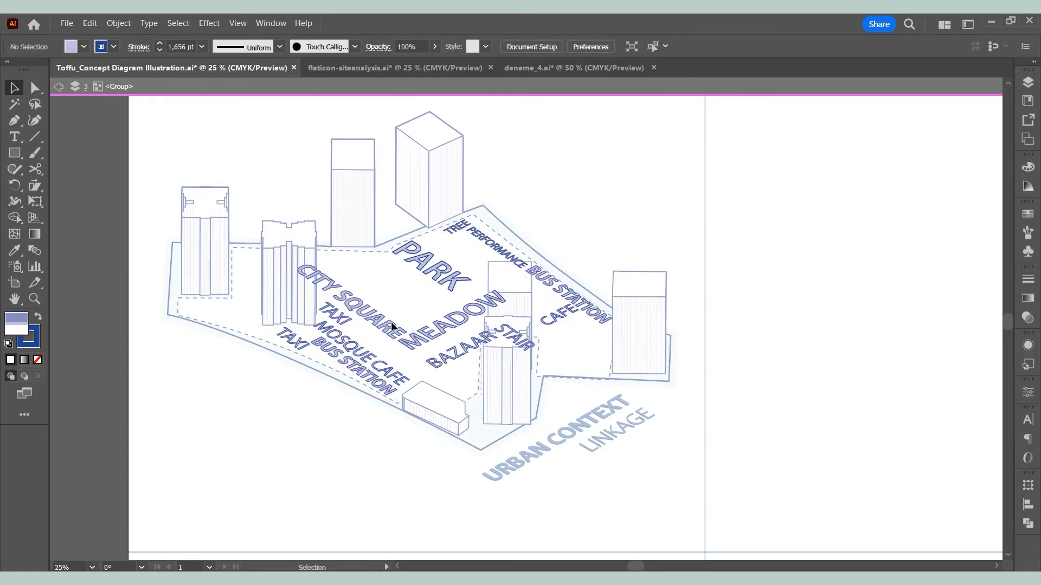
Fill the site's remaining gaps with labels such as AMPHITHEATER, EXHIBITION, SPORT, PRAIRIE, BAKERY, LANDSCAPE, WORKSHOPS, WALKING PATH and PLAYGROUND.
left_click_drag(475, 258, 534, 311)
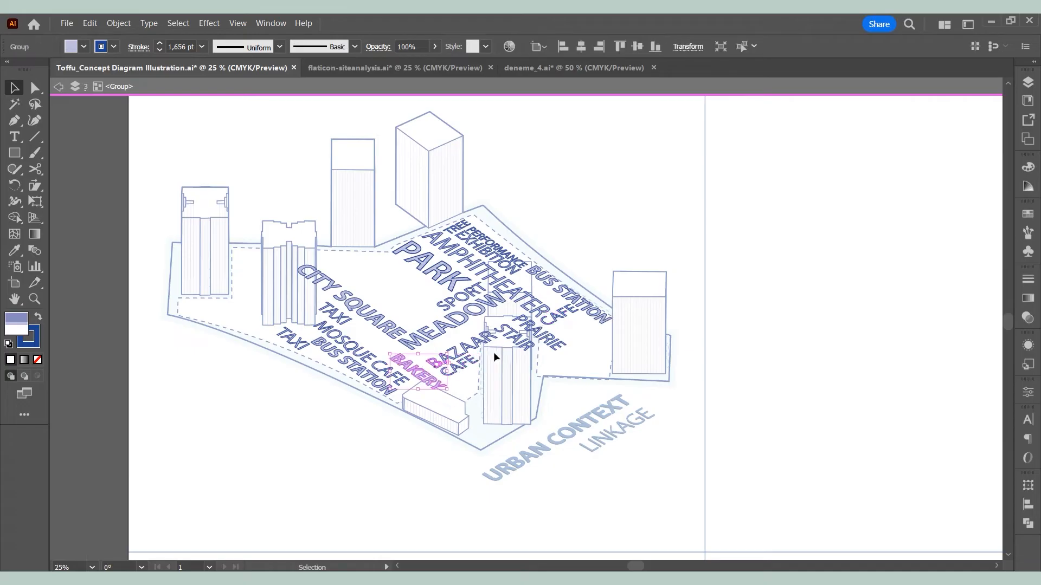
left_click(406, 325)
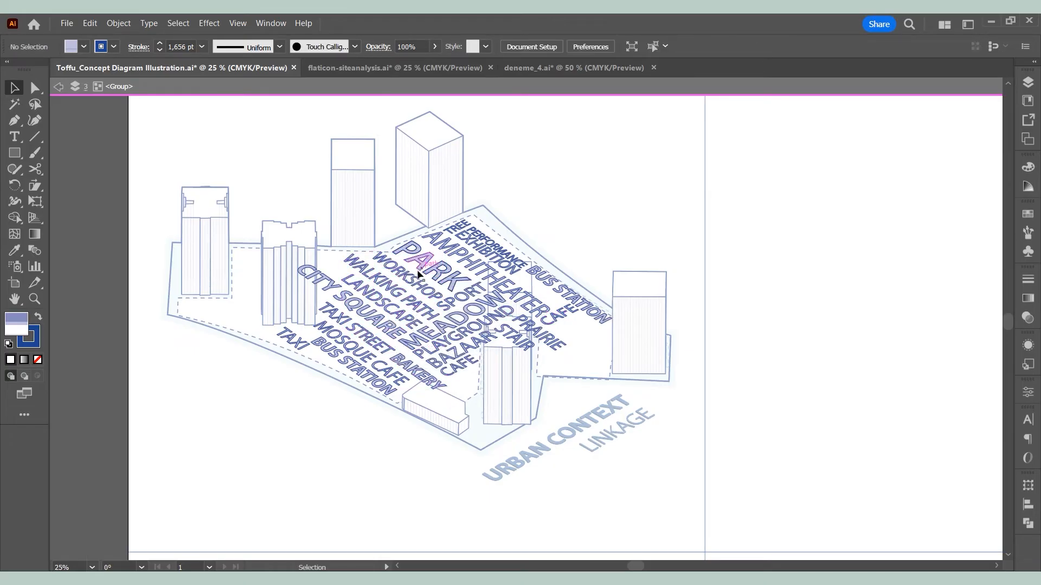
mouse_move(515, 277)
left_mouse_down()
mouse_move(536, 277)
mouse_move(531, 286)
left_mouse_up()
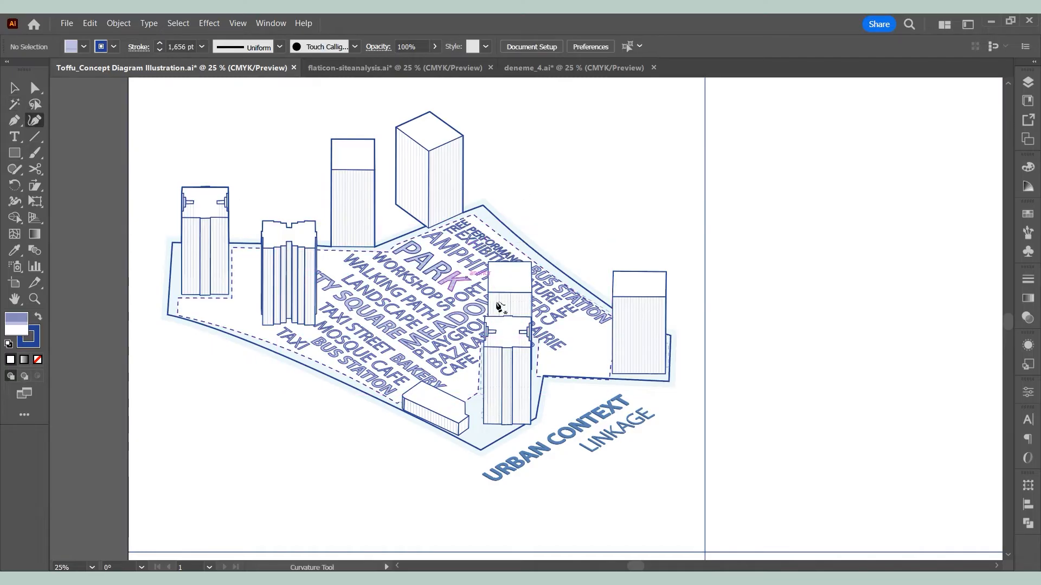
Isolate the dashed inner site path and shift its lower edge between the two right-hand buildings slightly upward.
key("v")
double_click(571, 362)
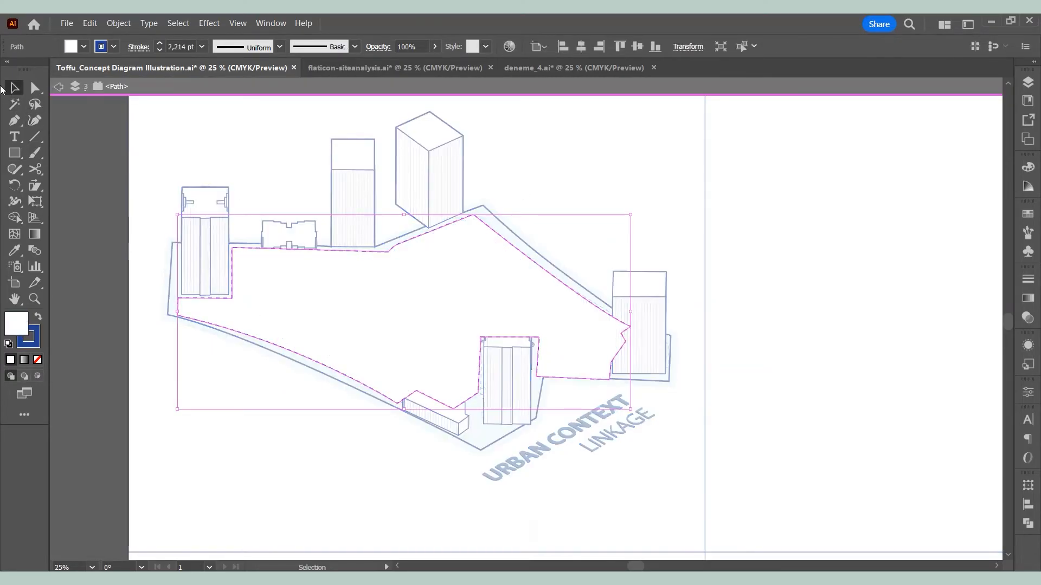
left_click(34, 88)
left_click_drag(634, 392, 525, 372)
left_click(613, 383)
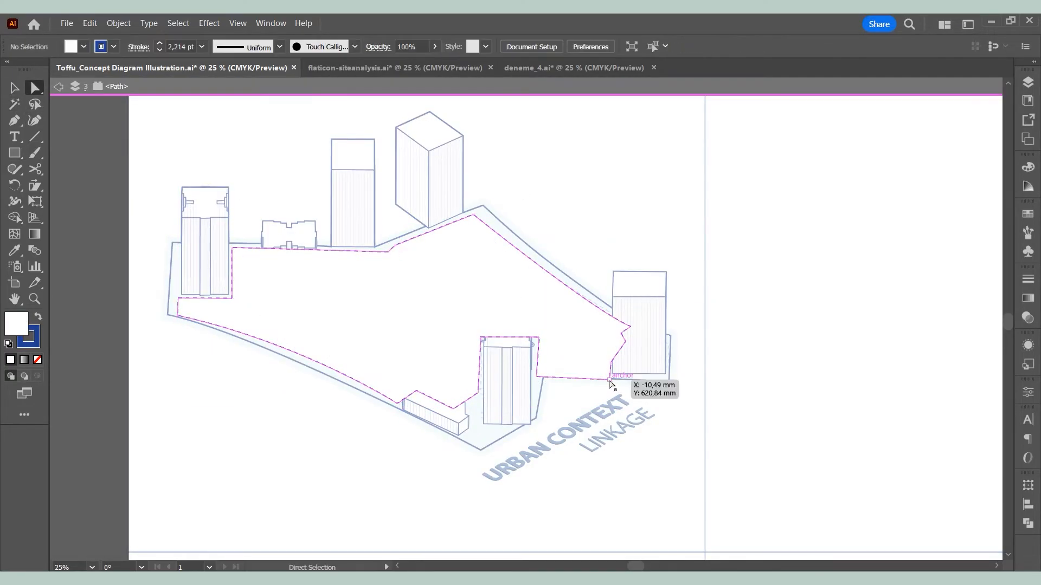
left_click_drag(624, 395, 529, 371)
left_click_drag(609, 380, 608, 376)
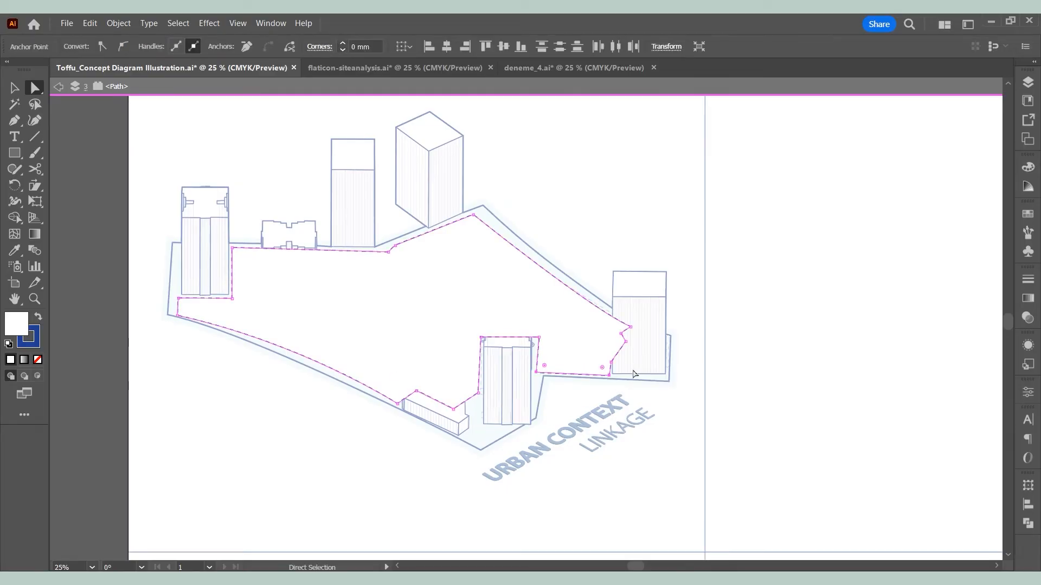
left_click(634, 374)
key("v")
key("Escape")
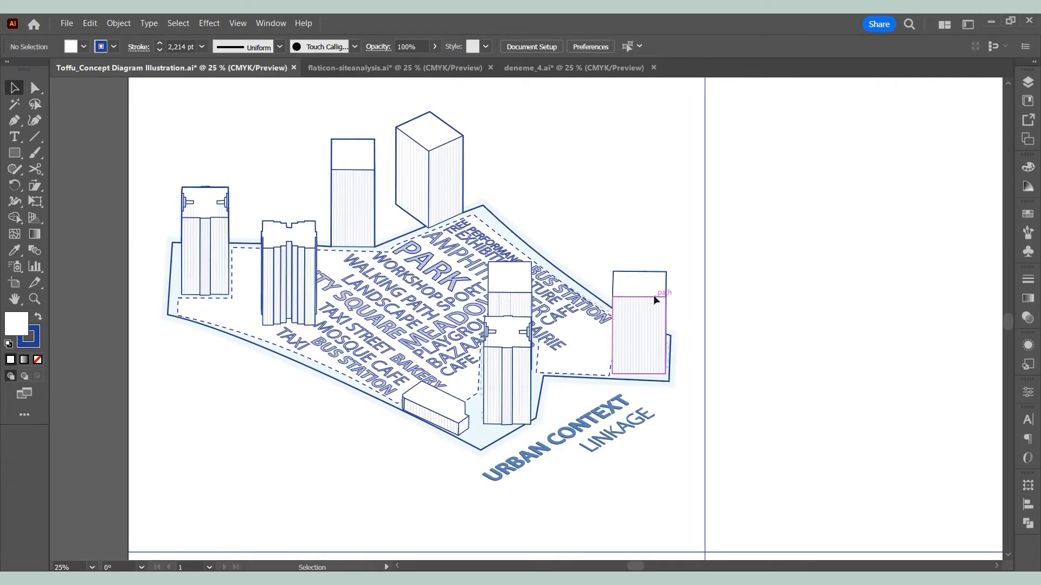
Change the fourth diagram's title to CONCEPTUAL DIAGRAM and its subtitle to PUBLIC SPACE.
key("t")
triple_click(550, 431)
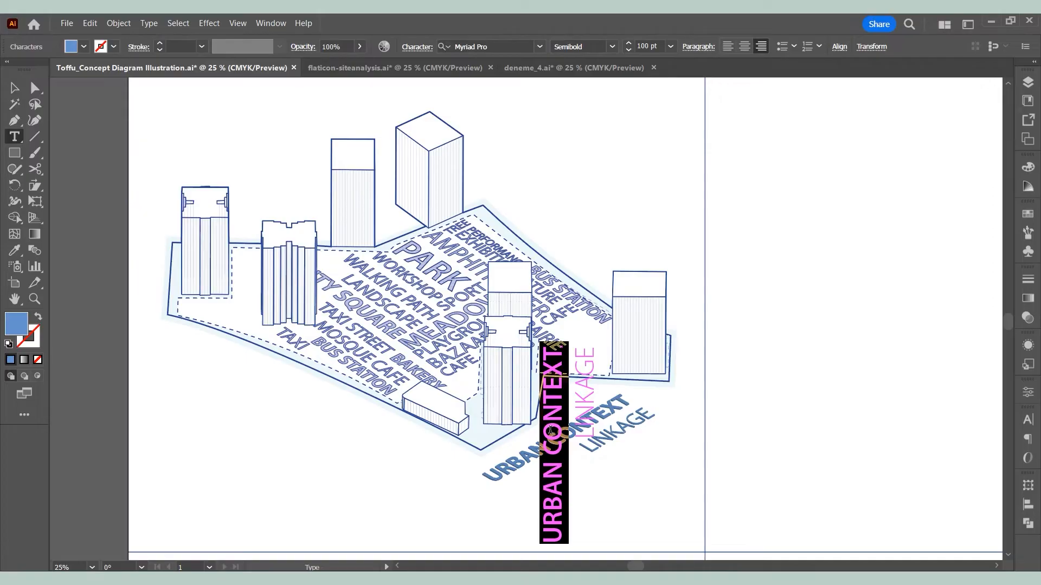
type("CONCEPTUAL DIA")
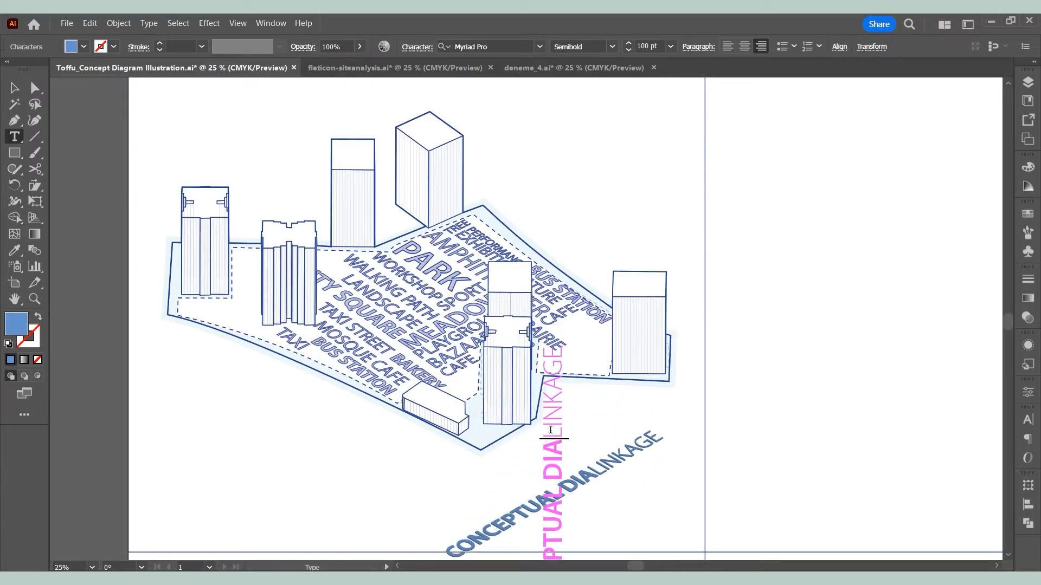
type("GRAM")
key("Return")
double_click(587, 427)
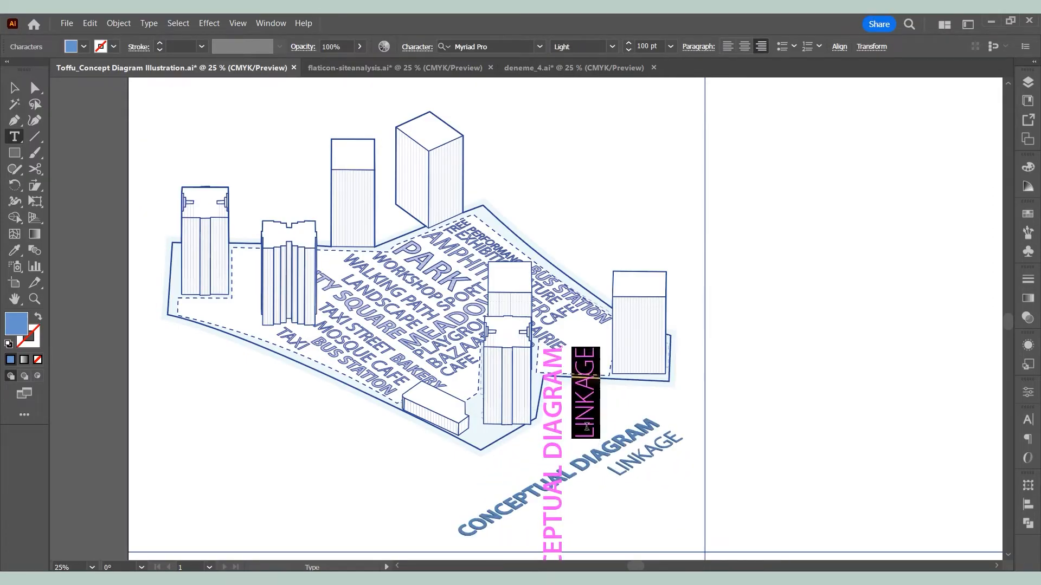
type("PUBLIC SPACE")
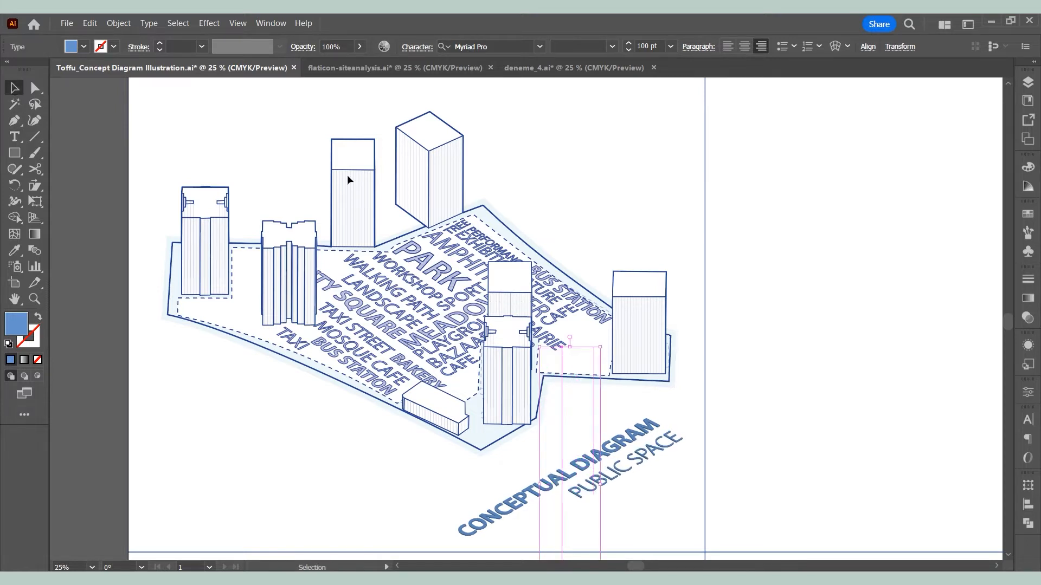
Move the fourth diagram's two-line title up and left so it sits close beneath the site's lower-right edge.
key("Escape")
left_click_drag(638, 440, 605, 405)
left_click(776, 365)
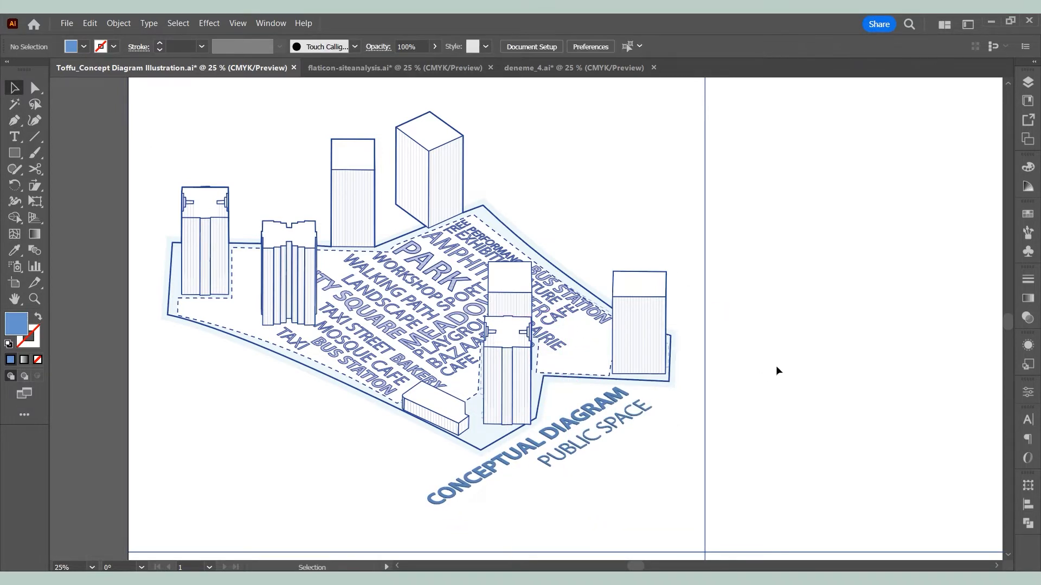
scroll(314, 432, "down", 3)
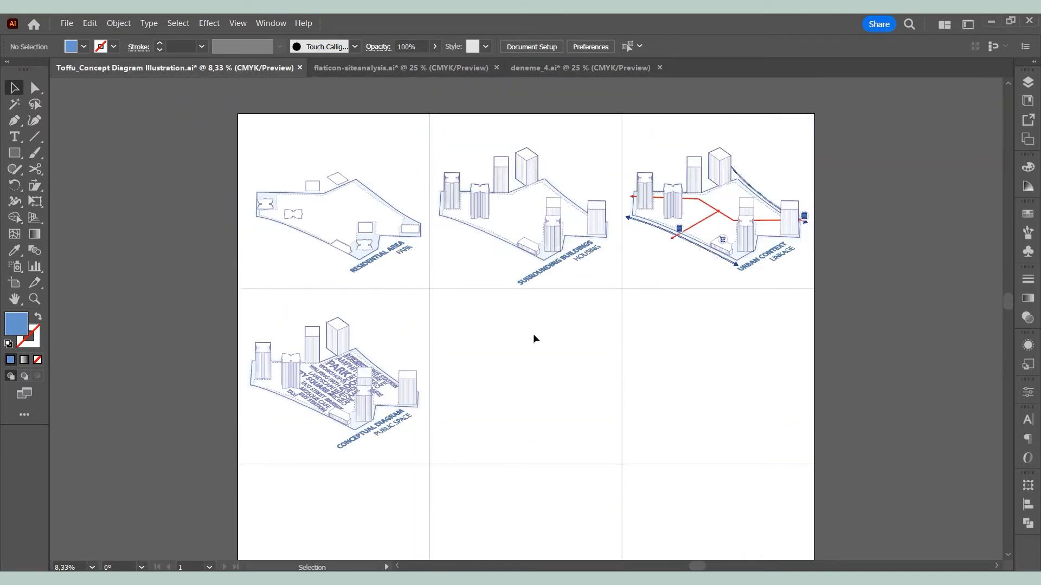
Move the fourth diagram's artwork onto layer 4 and add a new layer named 5.
left_click(1028, 84)
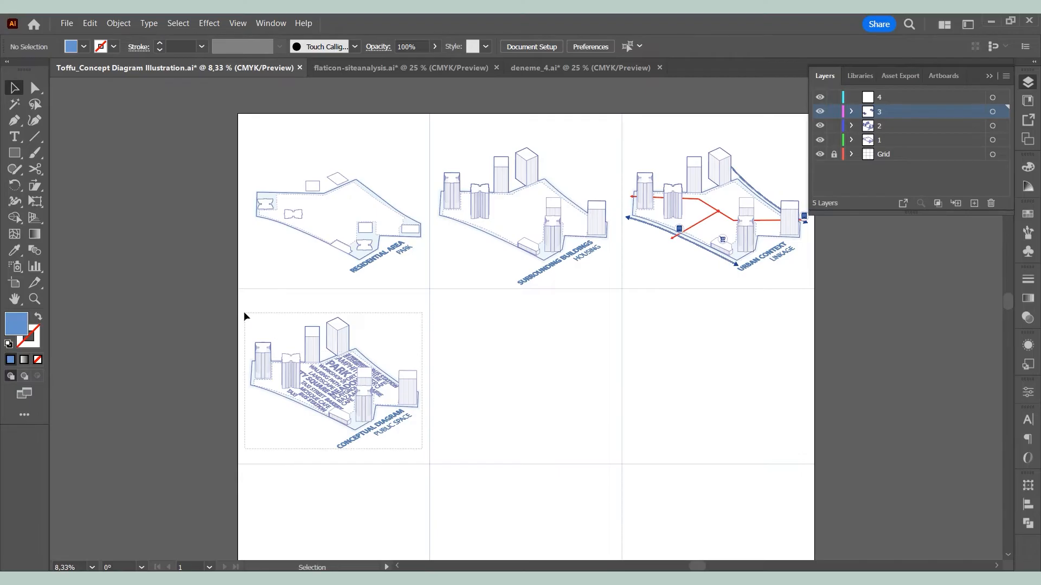
left_click(1003, 112)
left_click_drag(1003, 101, 1001, 97)
left_click(974, 203)
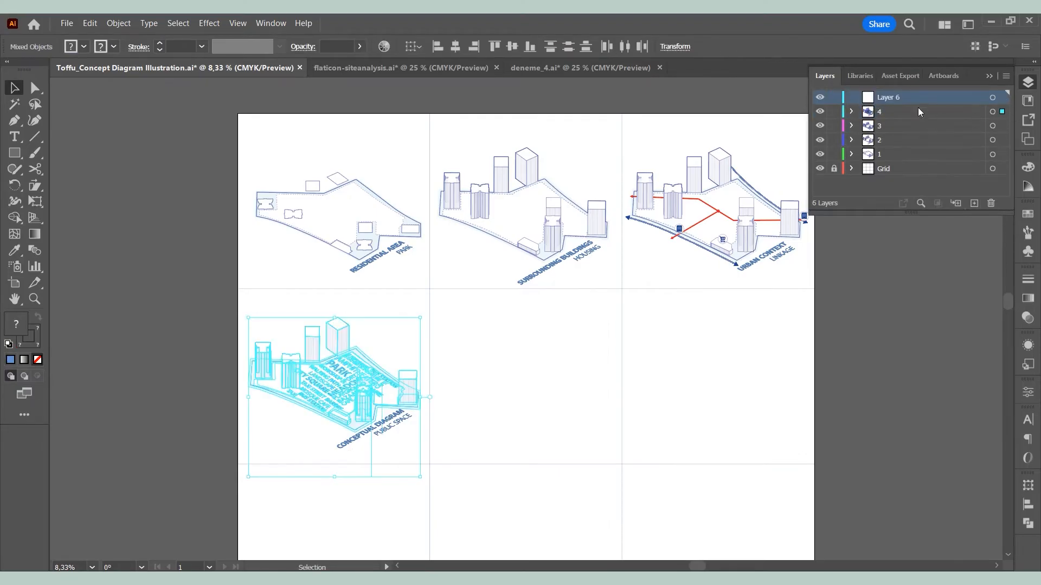
double_click(898, 98)
key("Return")
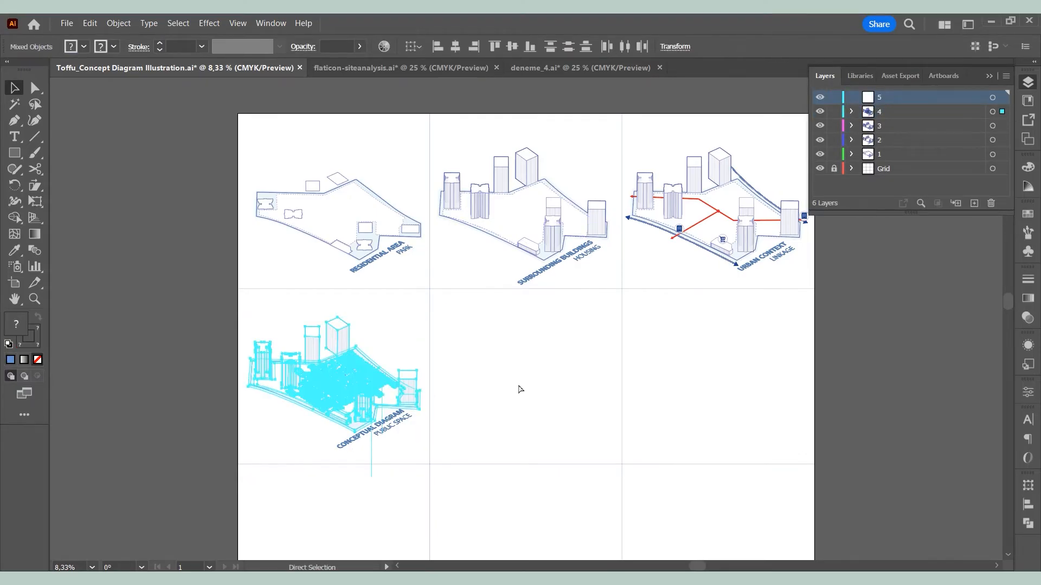
Paste a copy of the fourth diagram onto layer 5 and align it in the middle cell of the second row.
left_click(522, 364)
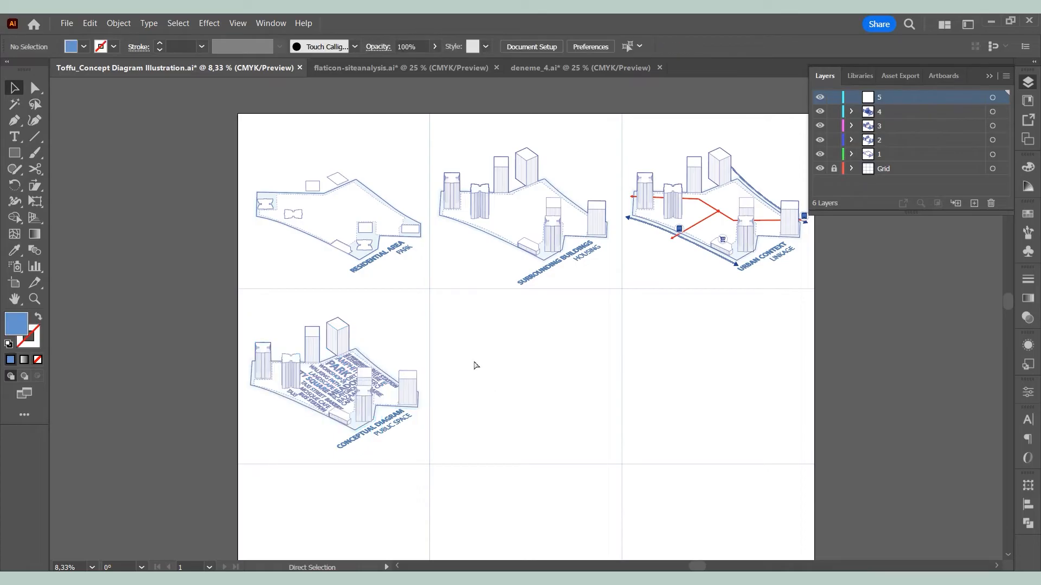
key("ctrl+v")
left_click_drag(523, 361, 526, 406)
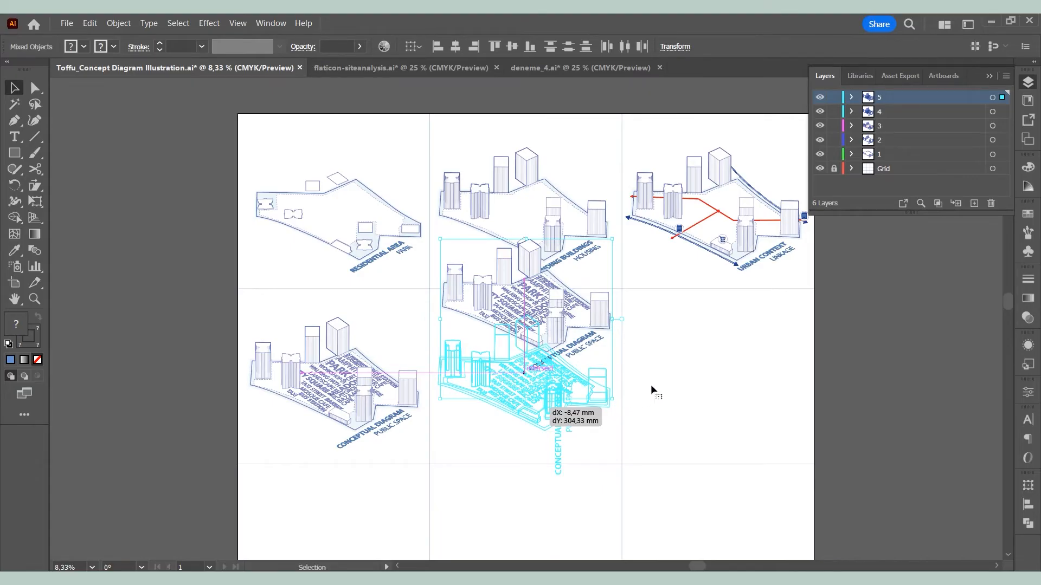
left_click(668, 381)
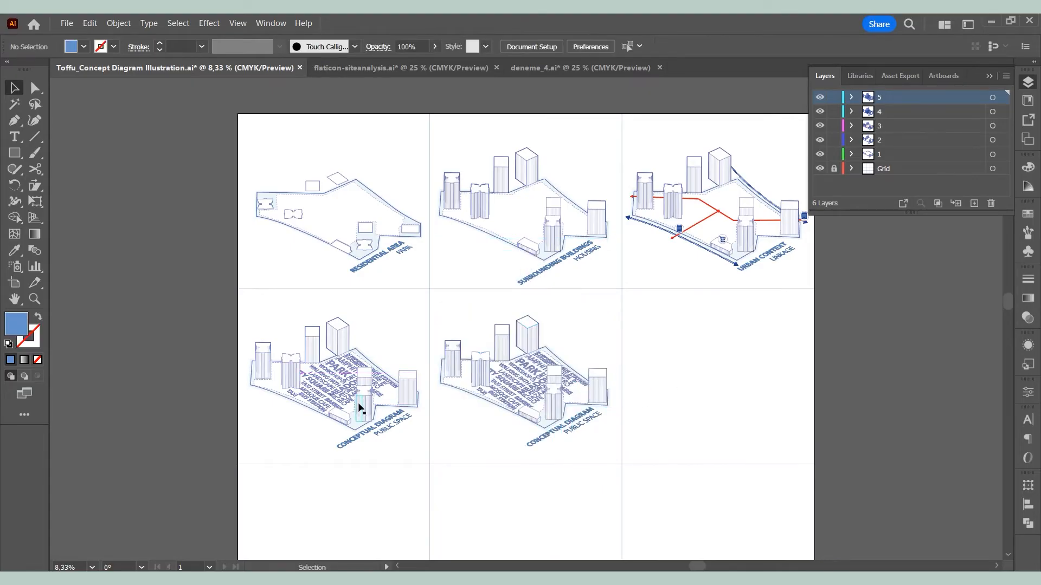
Expand the appearance of the third diagram's URBAN CONTEXT title and the fourth diagram's CONCEPTUAL DIAGRAM title.
left_click(763, 255)
left_click(120, 24)
left_click(197, 189)
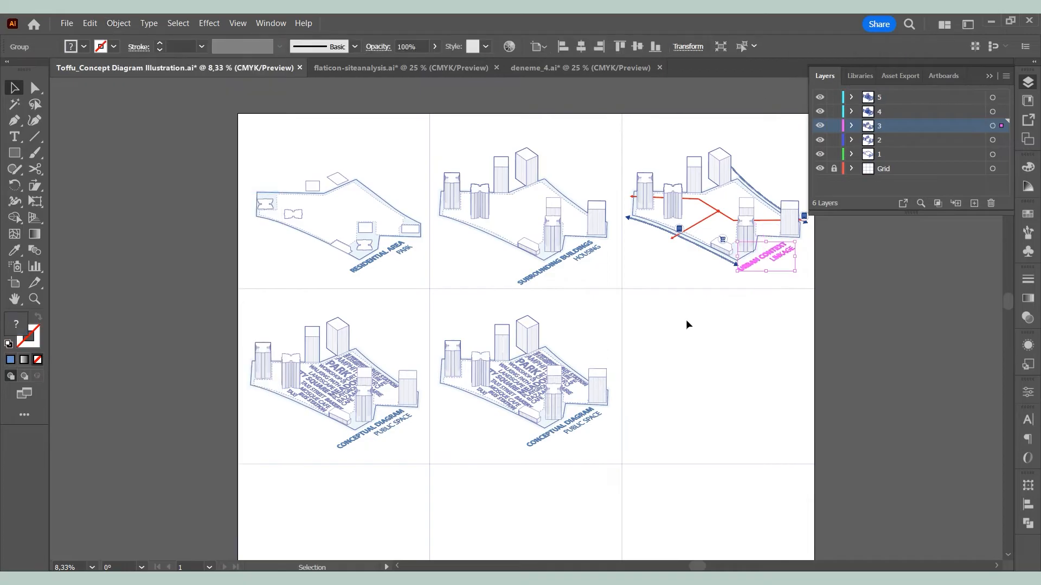
left_click(685, 319)
left_click(400, 430)
left_click(119, 24)
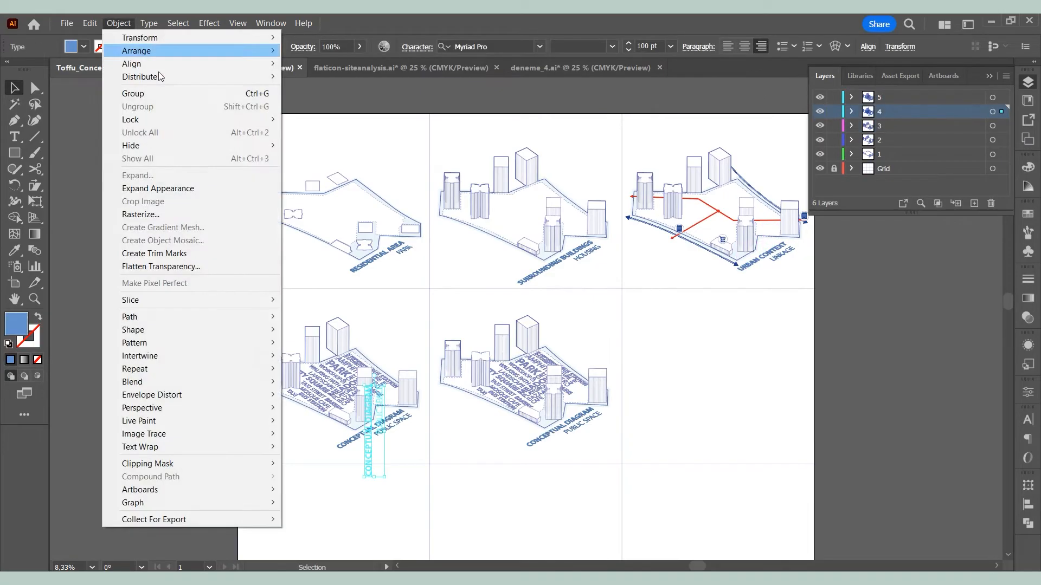
left_click(179, 189)
left_click(697, 375)
Delete the programme labels from the fifth diagram and place a copy of the third diagram's long red route line across its site.
left_click(534, 386)
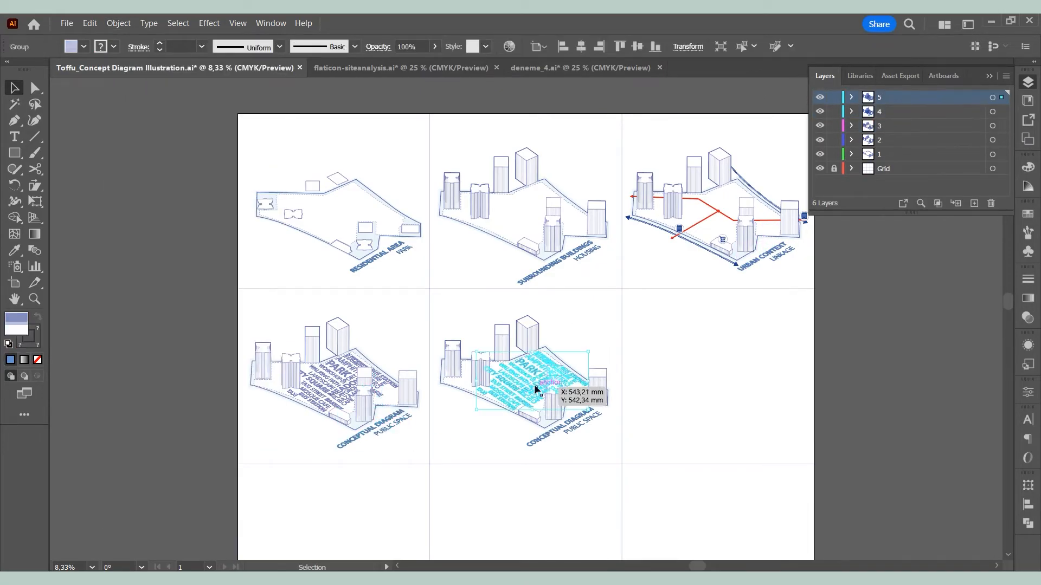
key("Delete")
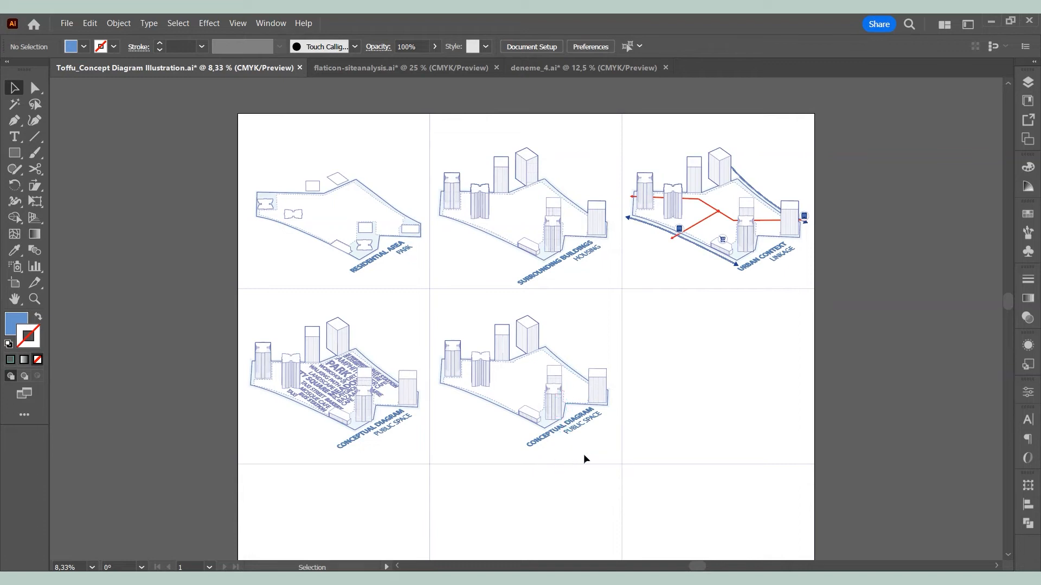
scroll(583, 459, "up", 1)
left_click(797, 113)
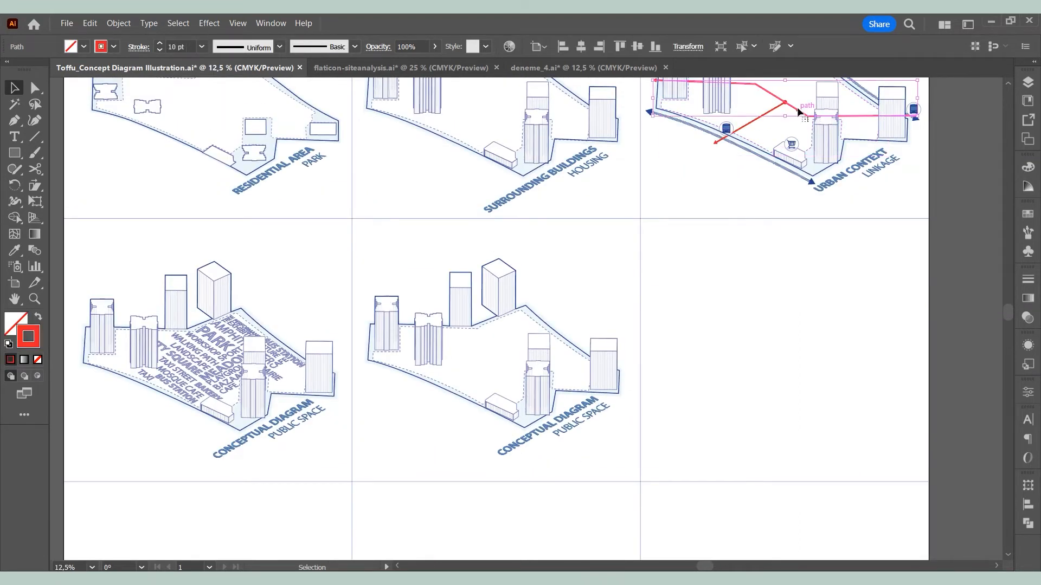
left_click(821, 292)
left_click(464, 343)
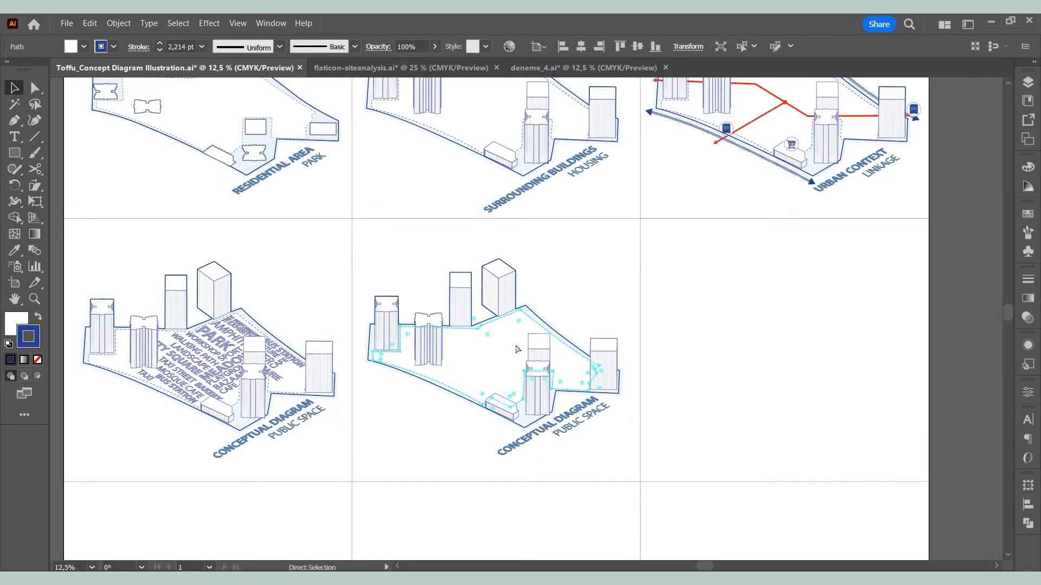
key("ctrl+v")
left_click_drag(554, 357, 533, 372)
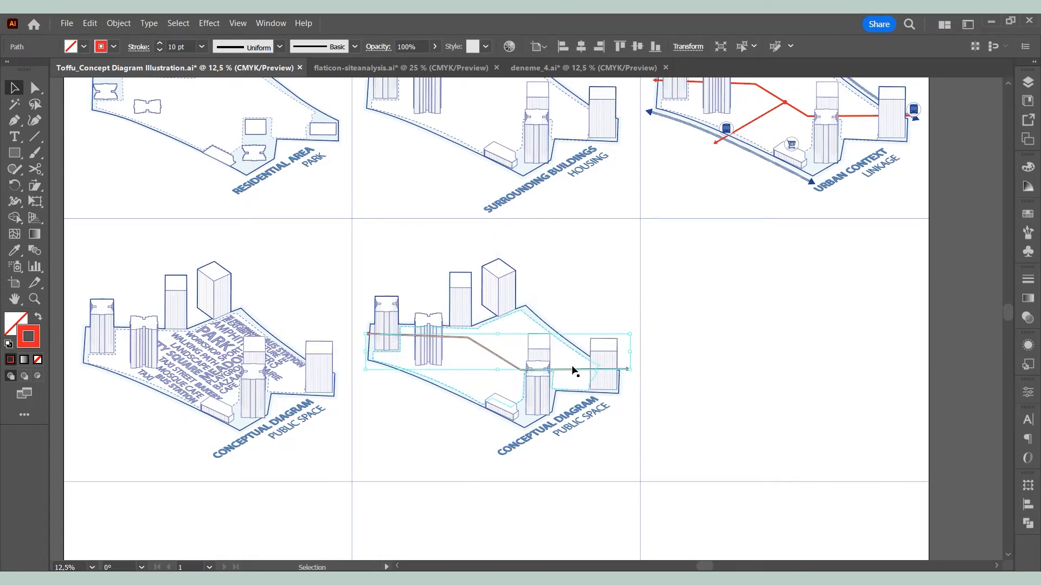
Set the copied route line's stroke weight to 14 pt.
left_click(202, 47)
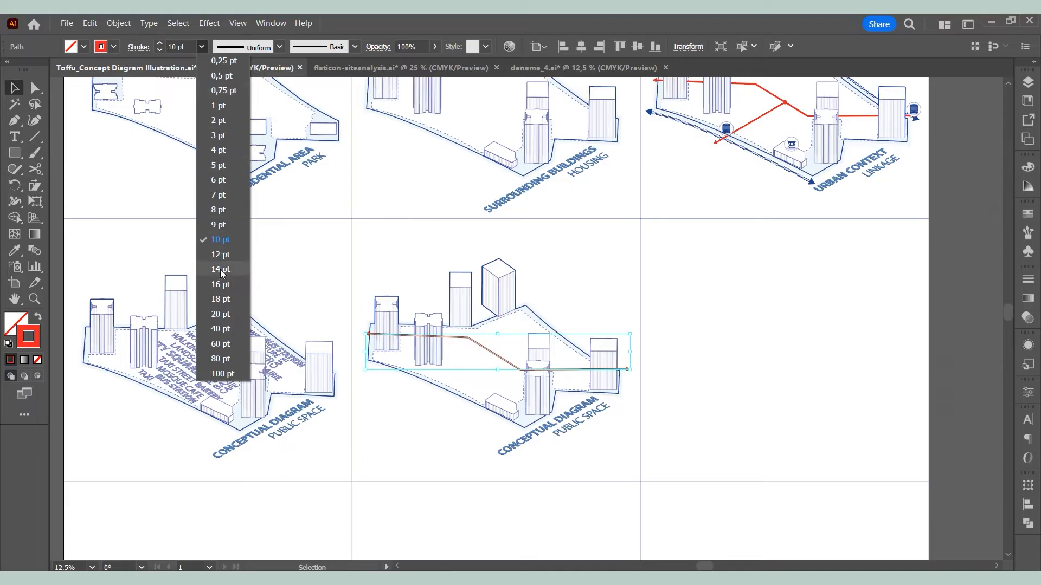
left_click(222, 270)
double_click(35, 344)
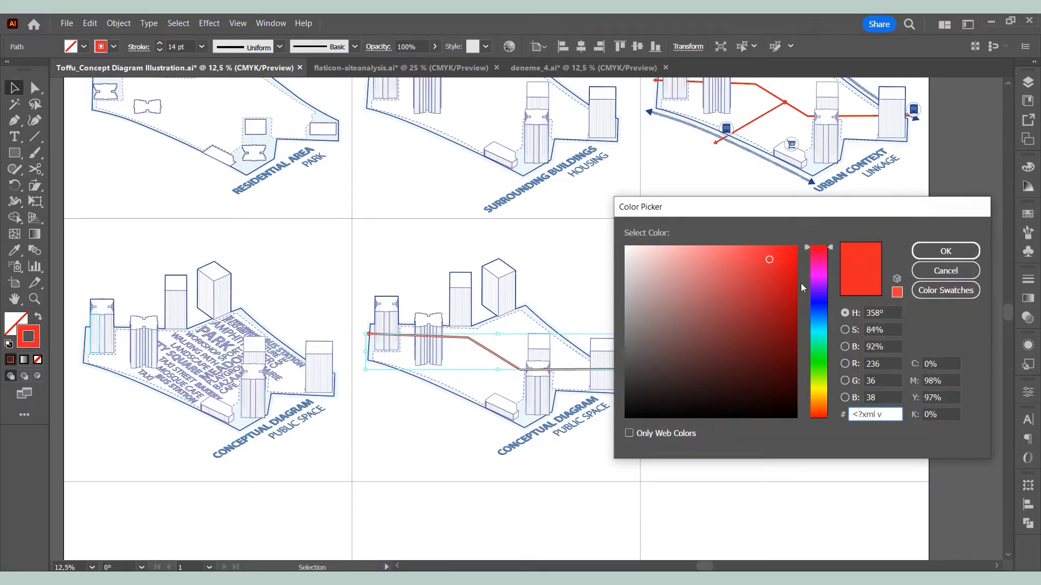
left_click(945, 270)
Recolour the route line's stroke to the green 5ba280 taken from deneme_4.ai and nudge the line slightly up and left.
left_click(583, 67)
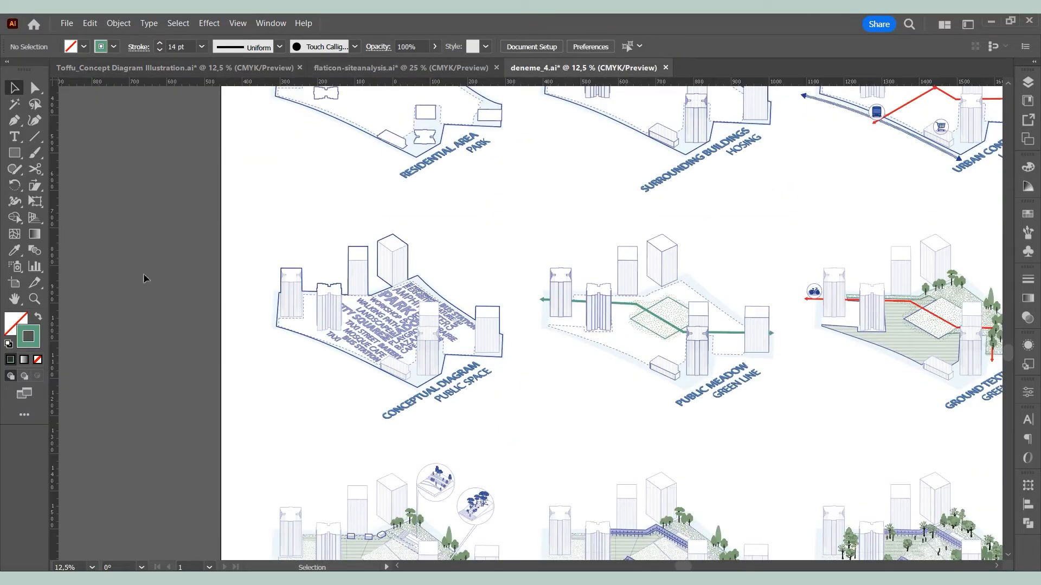
double_click(38, 344)
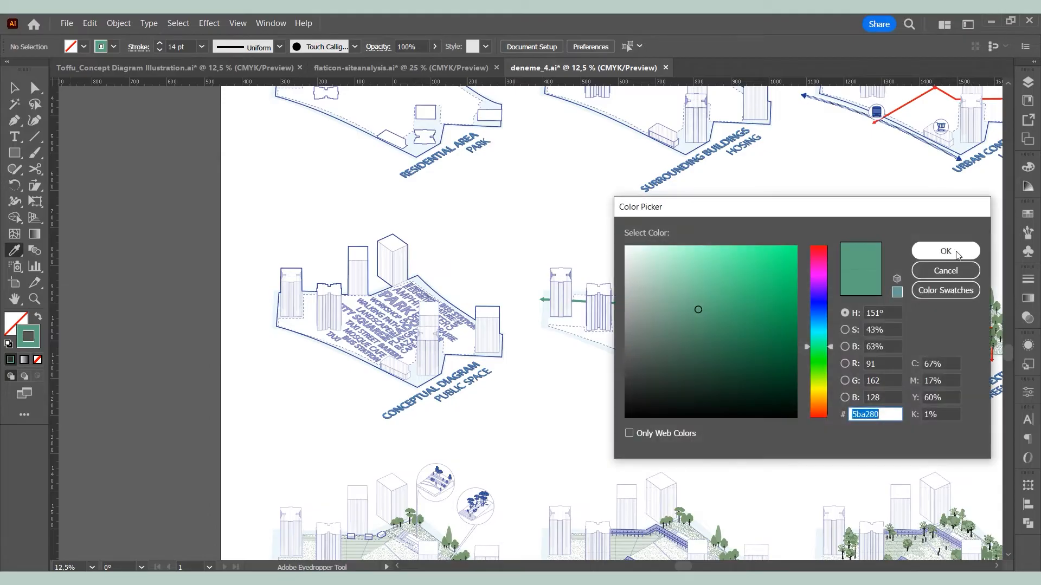
left_click(954, 254)
left_click(255, 71)
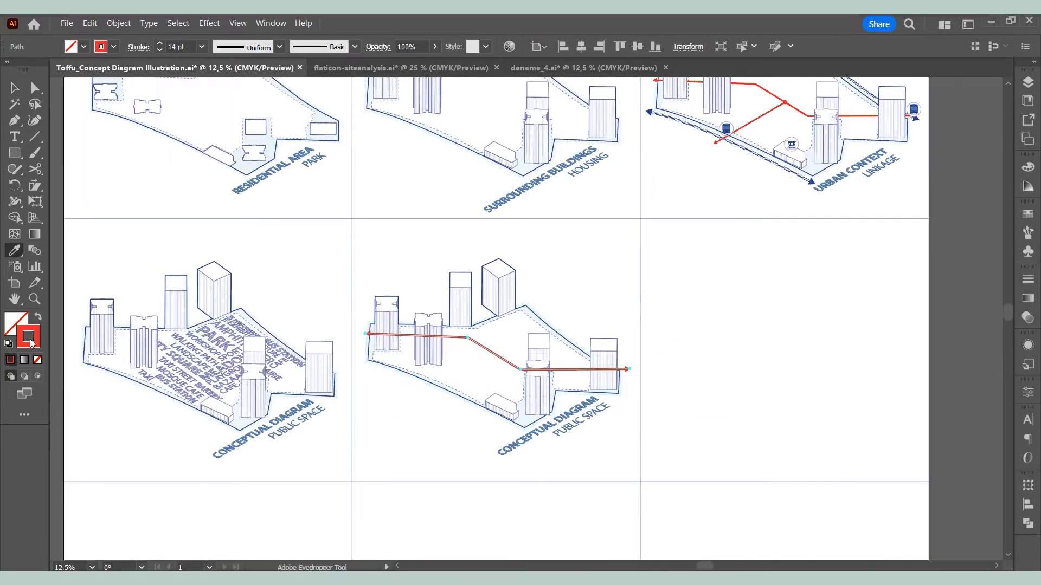
double_click(29, 337)
left_click(951, 256)
key("v")
left_click_drag(488, 350, 484, 347)
Bring the fifth diagram's building groups to the front so they cover the green route line.
left_click(398, 307)
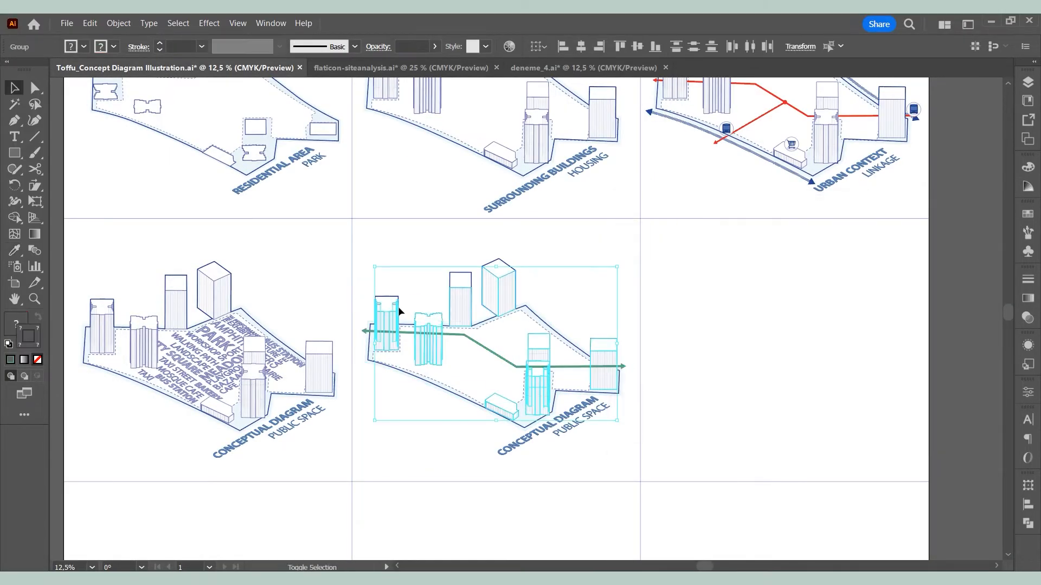
right_click(434, 336)
mouse_move(488, 277)
left_click(588, 276)
right_click(389, 304)
mouse_move(442, 490)
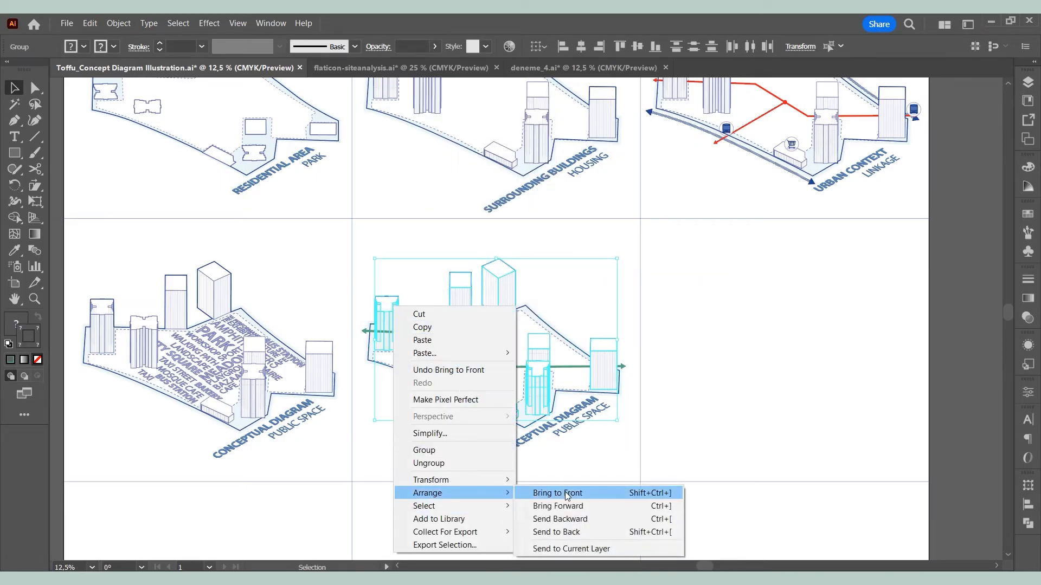
left_click(569, 490)
left_click(746, 379)
Bring the fifth diagram's heavier building and site outlines to the front.
left_click(481, 327)
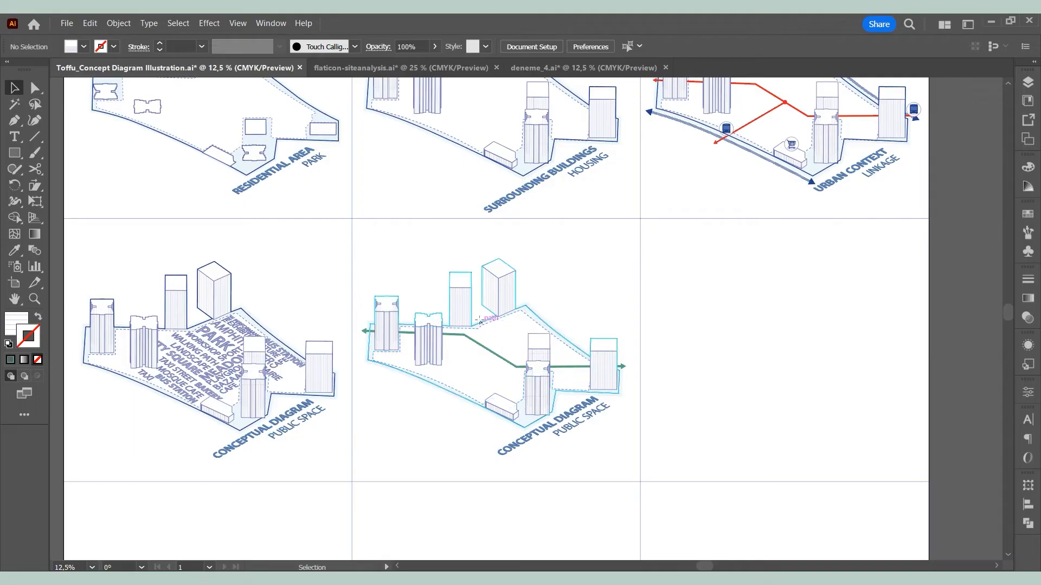
right_click(482, 328)
mouse_move(520, 511)
left_click(664, 511)
left_click(750, 396)
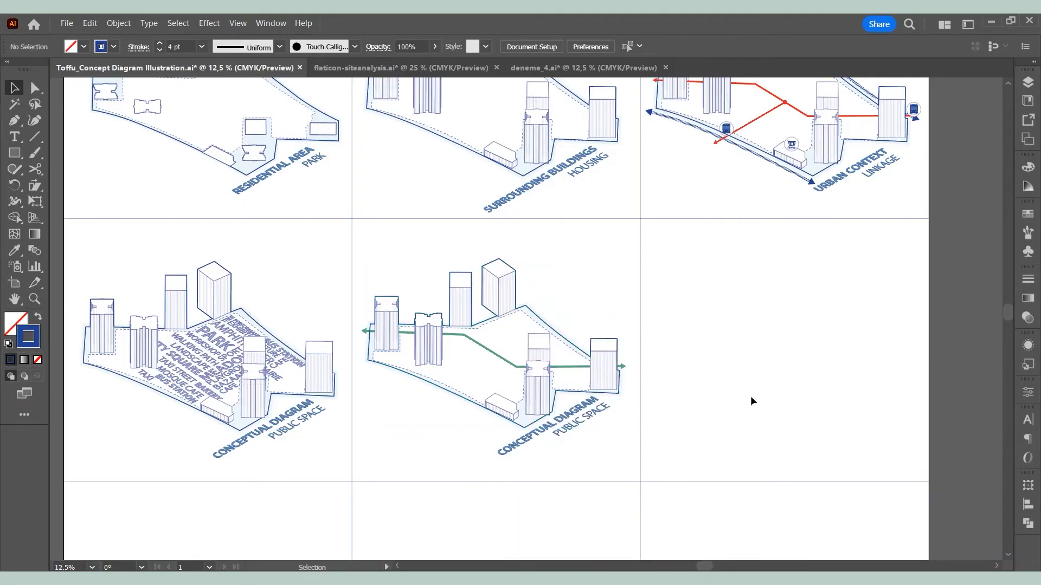
Draw a stepped dashed Pen path from the inner site boundary's left corner around the base of the second building, with no fill.
scroll(412, 371, "up", 2)
left_click(385, 347)
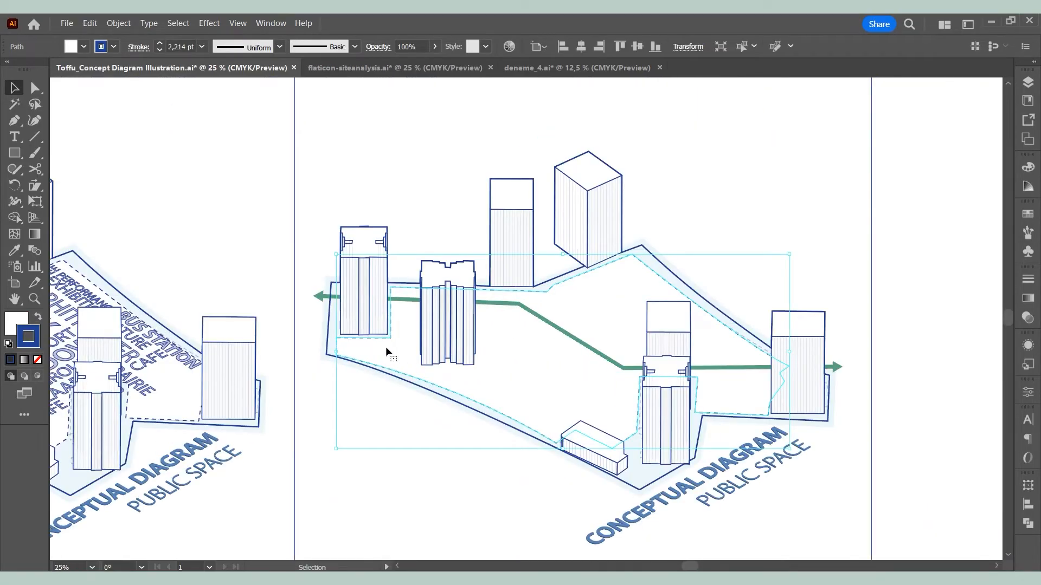
key("p")
left_click(397, 372)
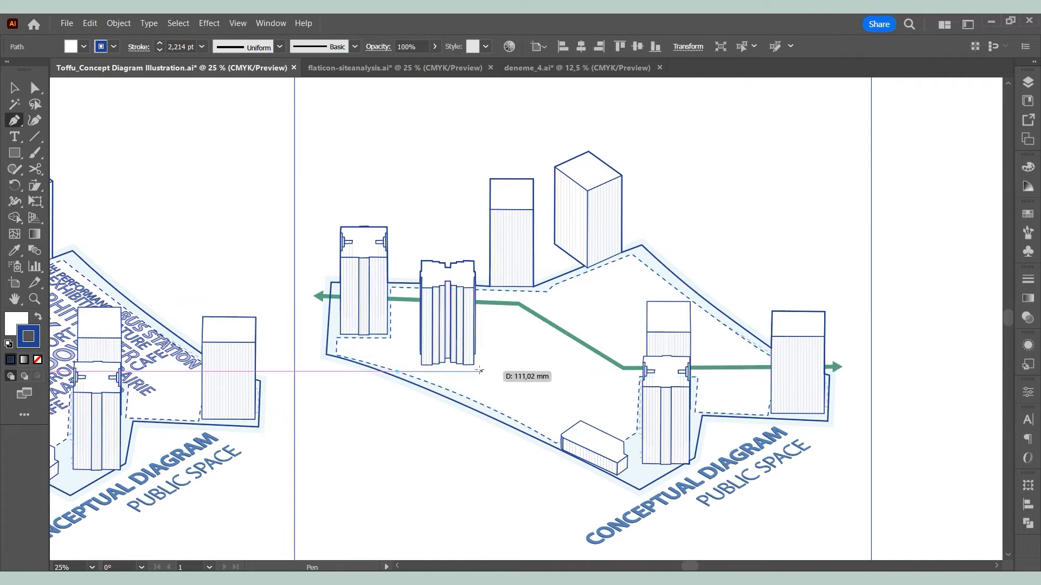
key("ctrl+z")
left_click(335, 355)
left_click(414, 369, "shift")
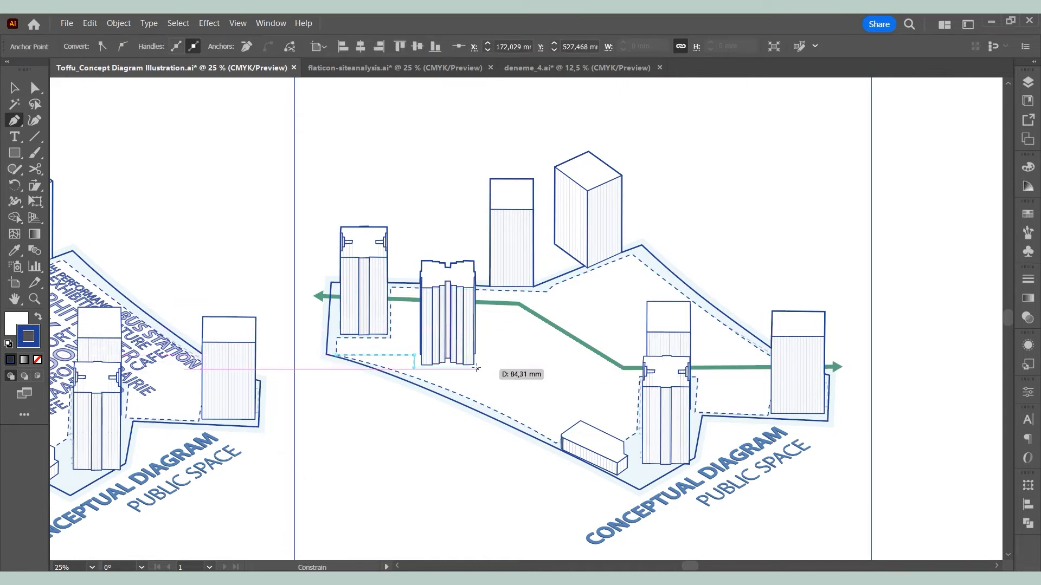
left_click(478, 369, "shift")
left_click(479, 300, "shift")
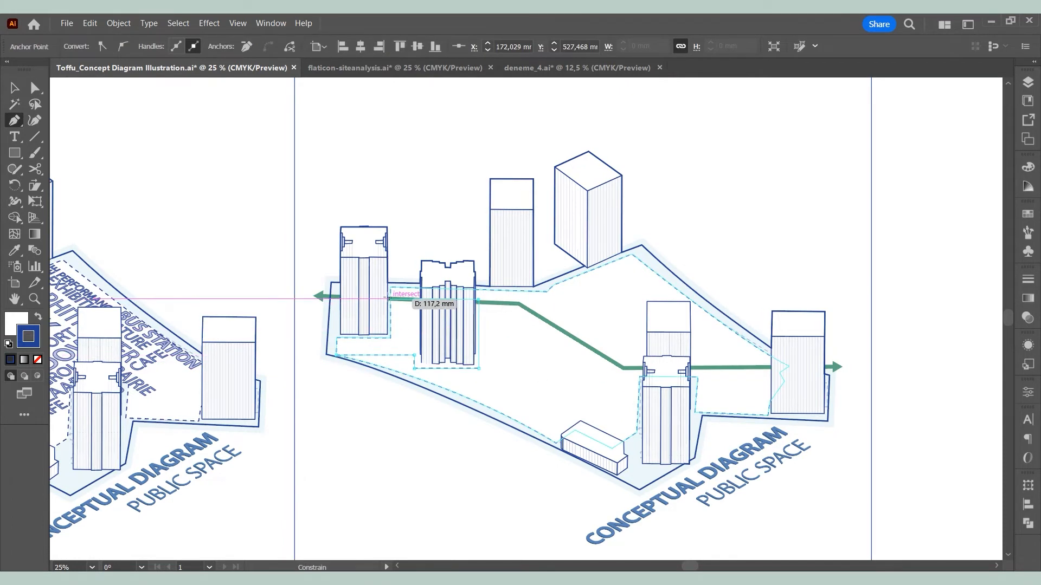
left_click(390, 296)
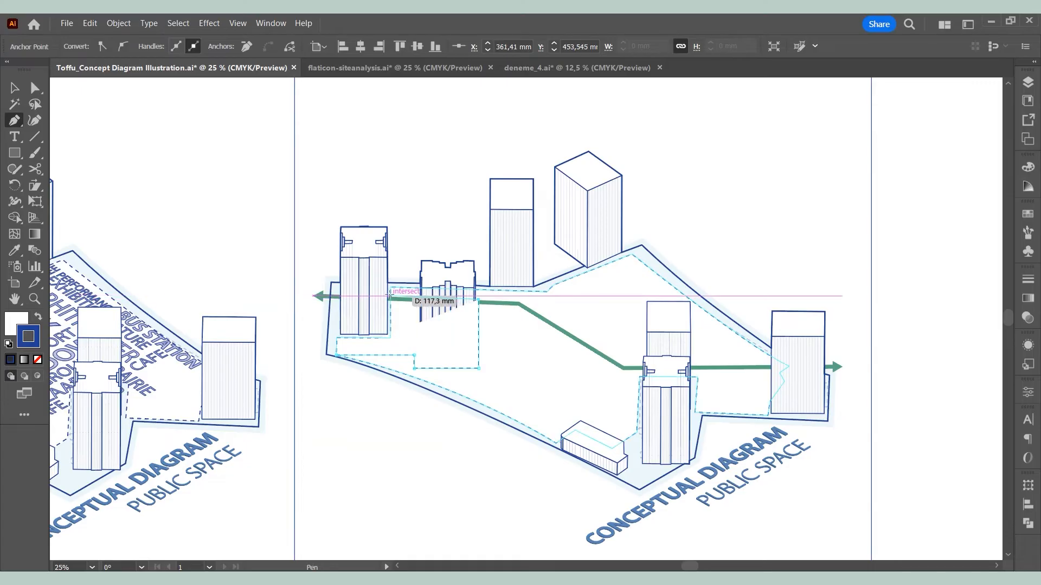
left_click(38, 362)
left_click(14, 88)
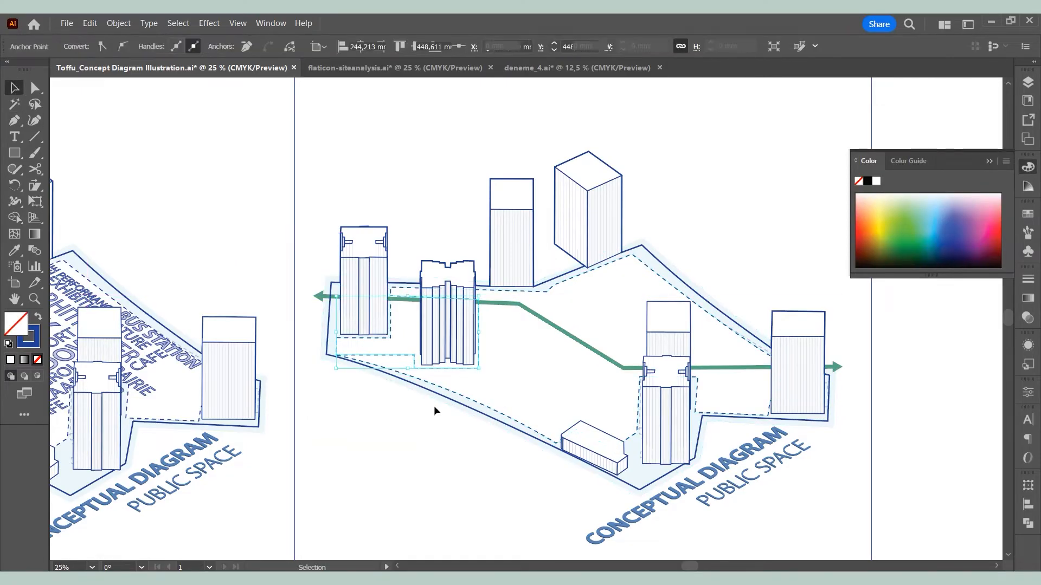
Isolate the inner site path, paste the stepped dashed path in place, and cut the site path at both junctions with Scissors.
left_click(510, 362)
double_click(488, 328)
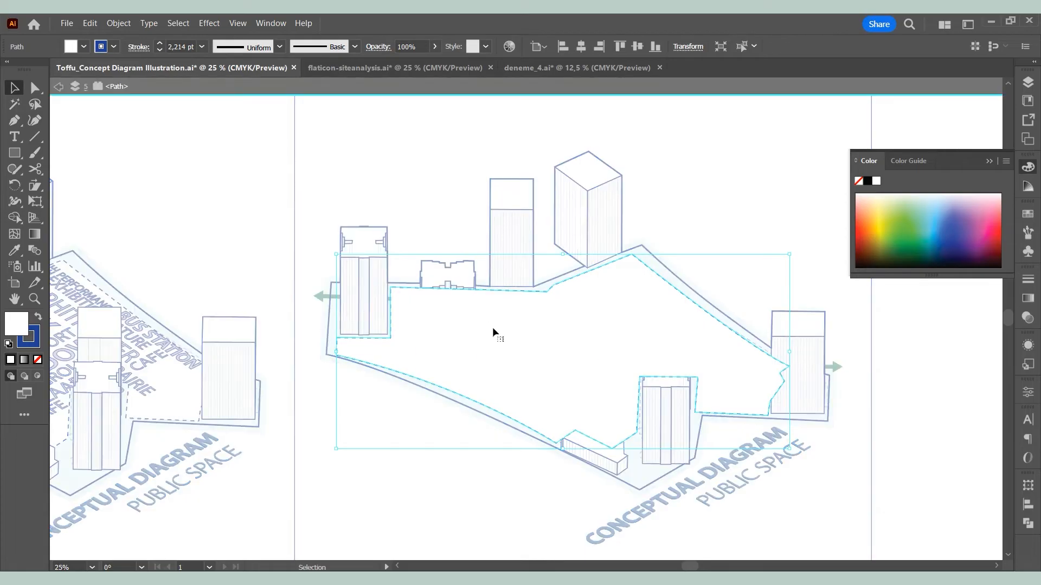
left_click(89, 23)
left_click(124, 132)
left_click(35, 171)
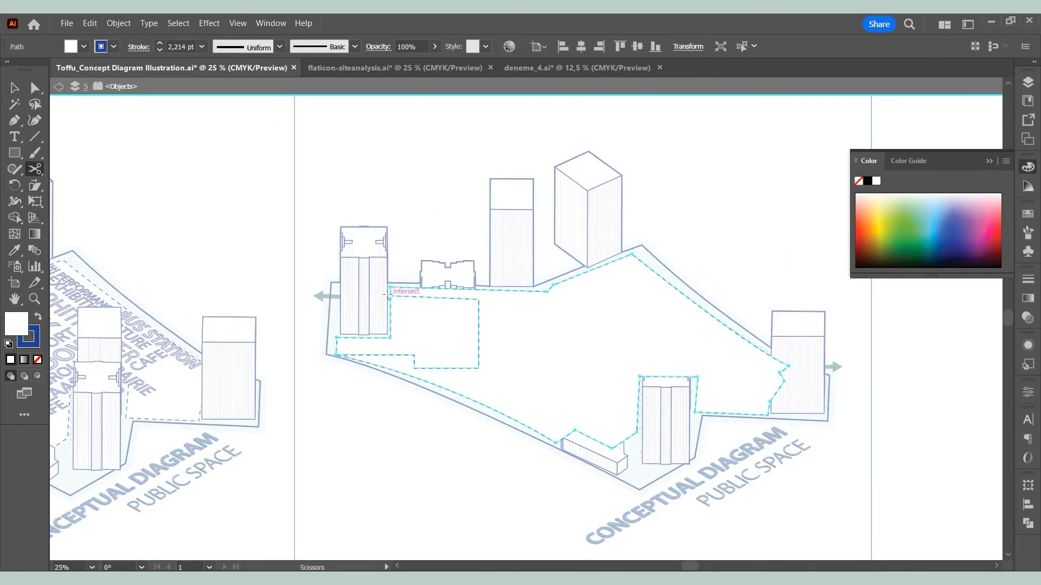
left_click(391, 297)
left_click(337, 355)
Delete the old boundary segment around the first building and join the stepped path to the inner site boundary.
left_click(34, 89)
left_click(266, 238)
left_click(341, 342)
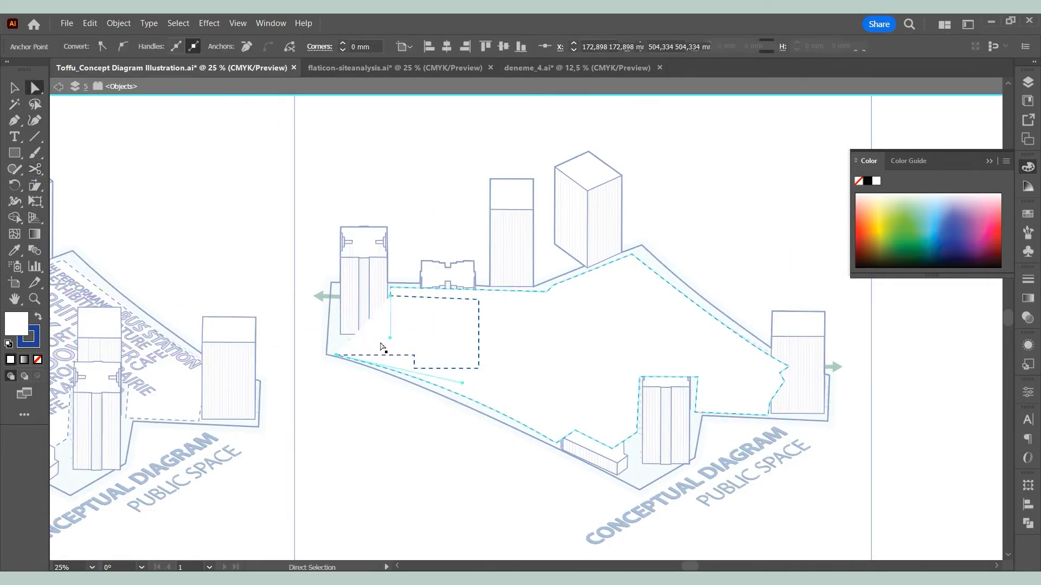
key("Delete")
left_click_drag(370, 253, 368, 251)
right_click(455, 333)
left_click(501, 175)
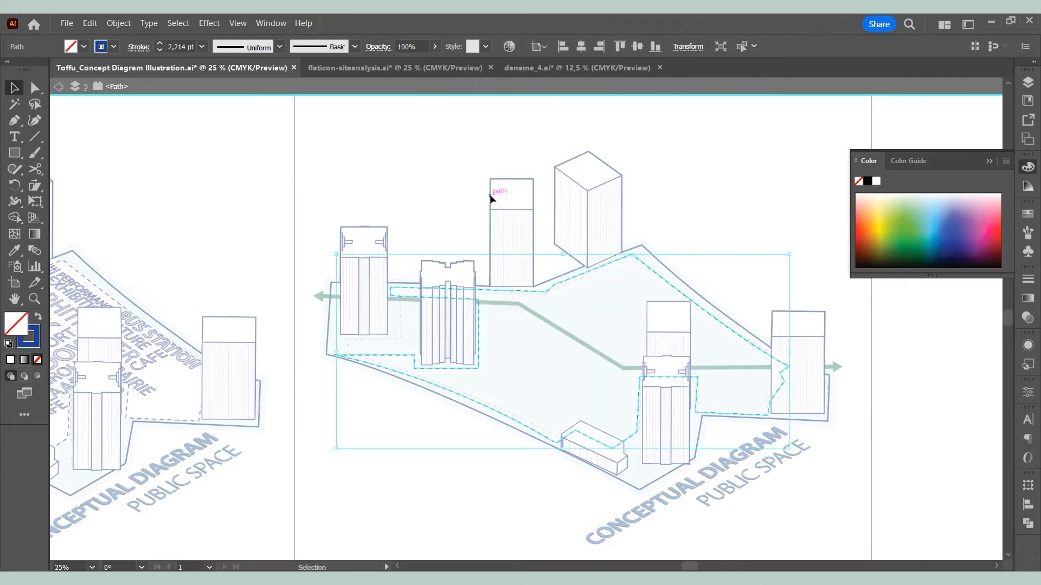
Fill the joined inner site path with white and remove the leftover dashed line around the first building.
double_click(16, 324)
left_click(625, 247)
double_click(726, 200)
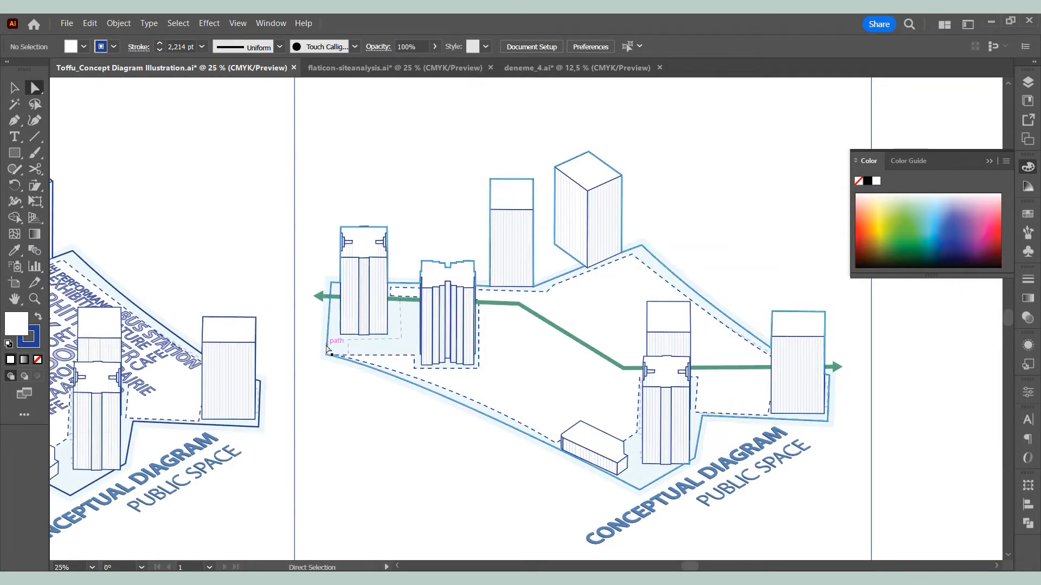
right_click(332, 315)
mouse_move(392, 287)
left_click(535, 324)
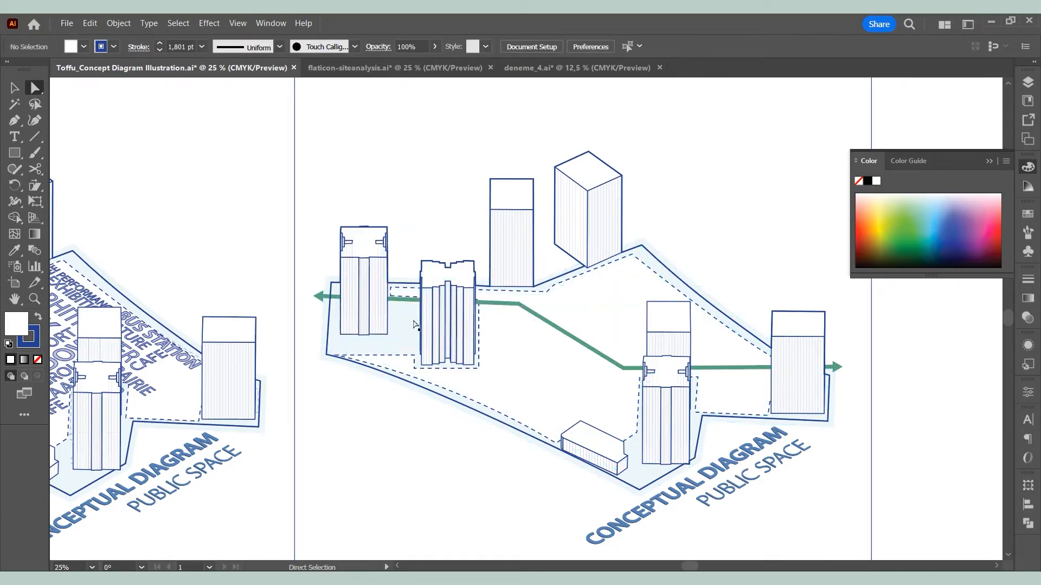
Draw a square above the first building with a white fill and a 2 pt green stroke sampled from the route line.
left_click_drag(363, 124, 439, 201)
key("v")
left_click(537, 317)
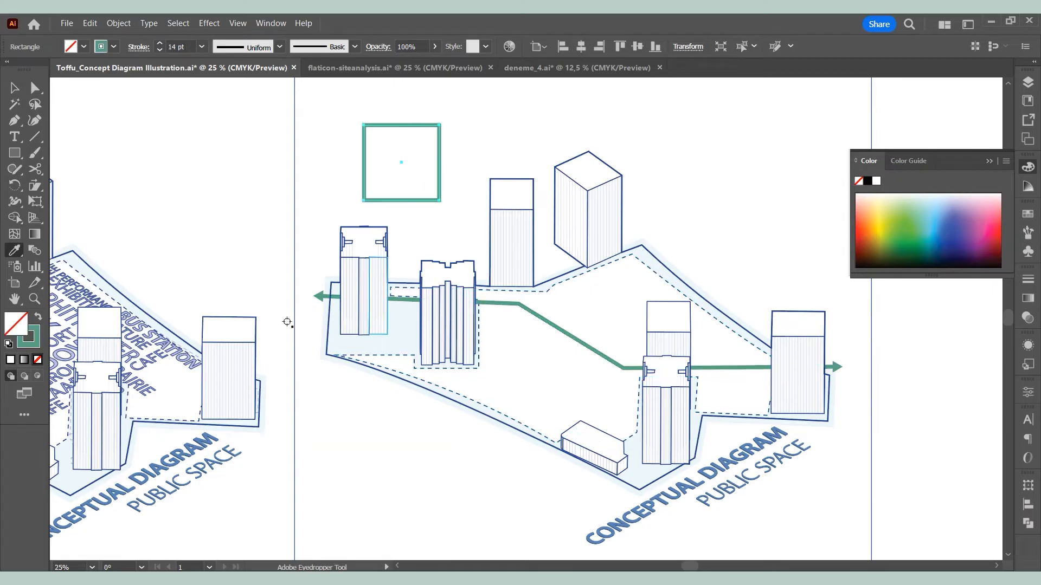
left_click(201, 46)
left_click(219, 120)
key("v")
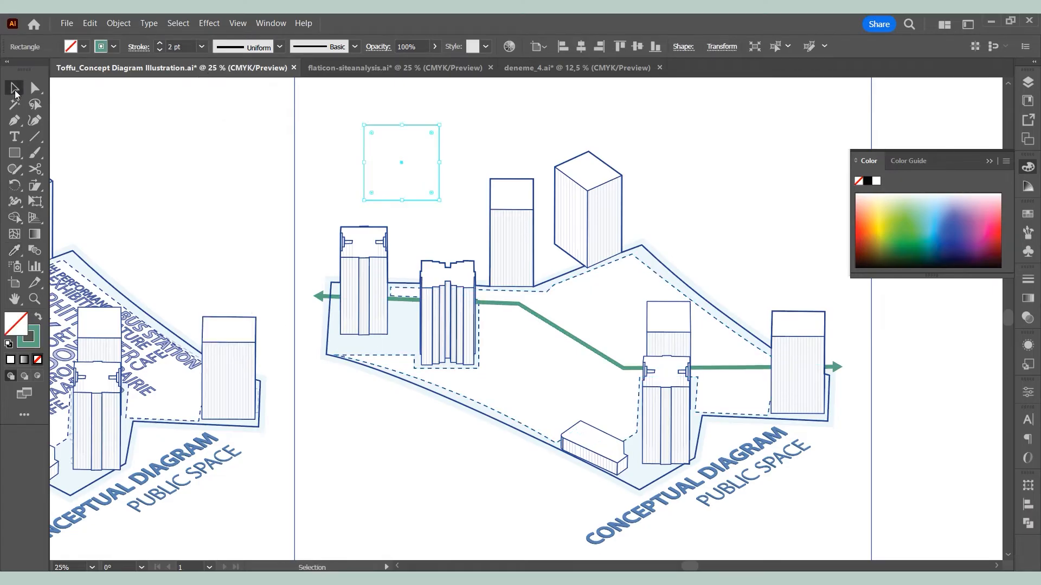
double_click(25, 326)
left_click(937, 257)
left_click(118, 24)
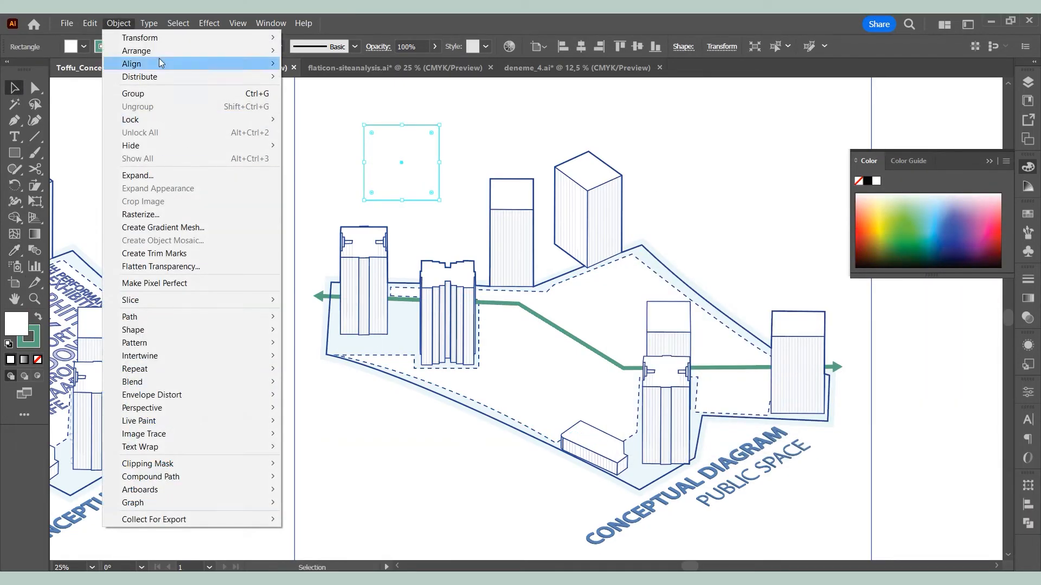
left_click(358, 113)
Apply classic 3D Extrude & Bevel to the square in the Isometric Top position, with the extrude depth reduced to a flat plane.
left_click(210, 23)
mouse_move(232, 100)
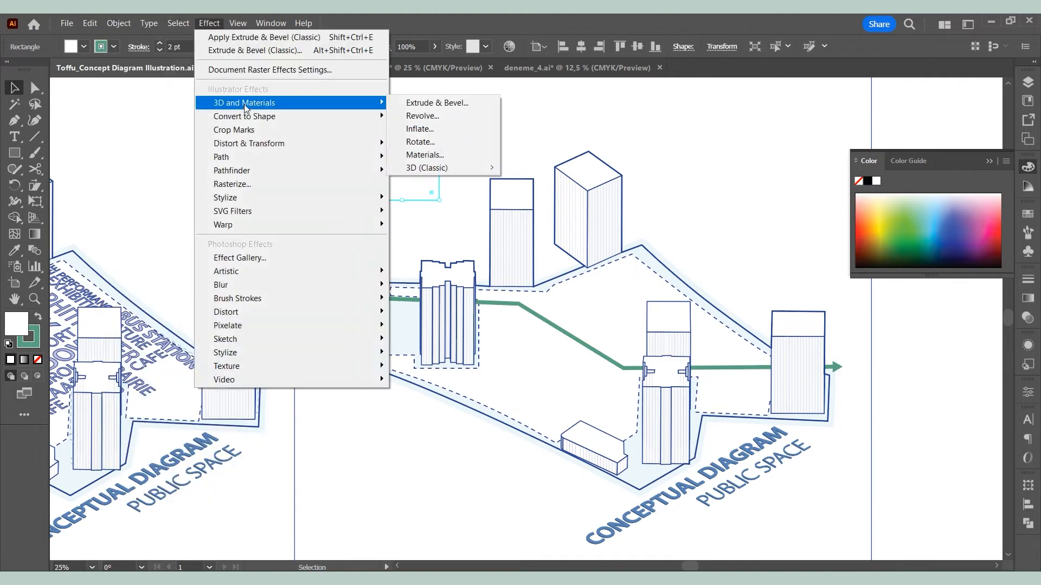
mouse_move(418, 168)
left_click(546, 168)
left_click(701, 244)
left_click(699, 495)
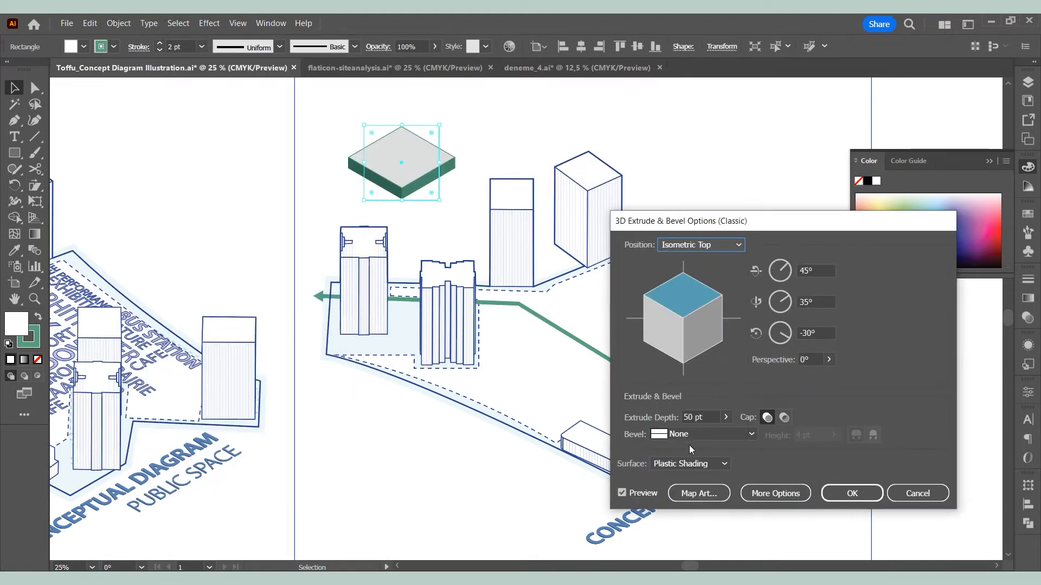
left_click(725, 417)
left_click_drag(677, 434, 668, 433)
left_click(852, 493)
Expand the isometric square's appearance, then move the diamond onto the centre of the site and enlarge it.
left_click(15, 250)
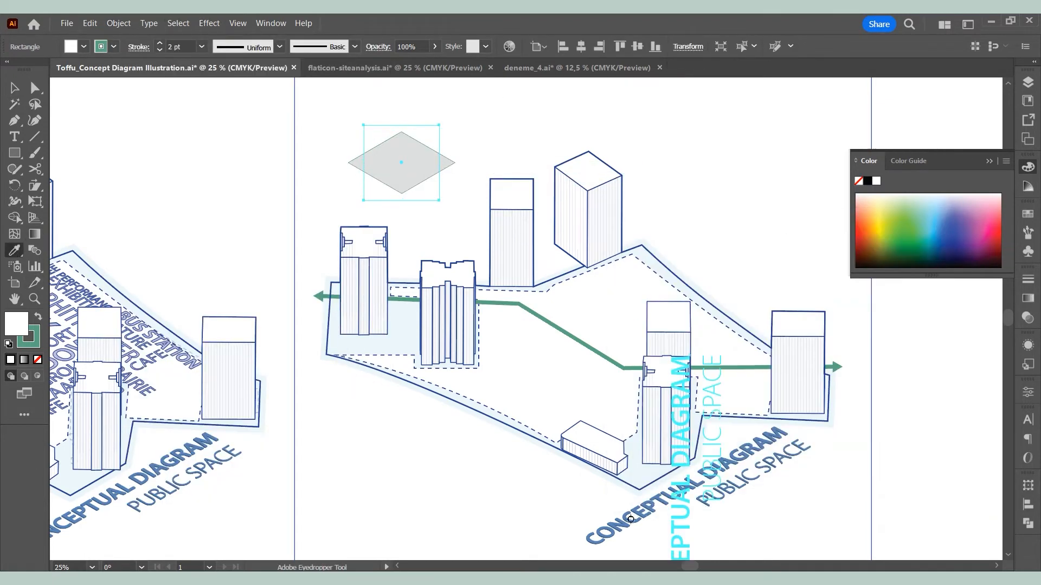
left_click(675, 515)
left_click(115, 25)
left_click(140, 188)
left_click_drag(425, 174, 613, 347)
left_click_drag(644, 305, 669, 292)
left_click_drag(620, 327, 624, 336)
Style the diamond with the route line's green stroke at 2 pt and an ffffff fill, and enlarge it slightly over the site.
left_click(496, 303)
key("v")
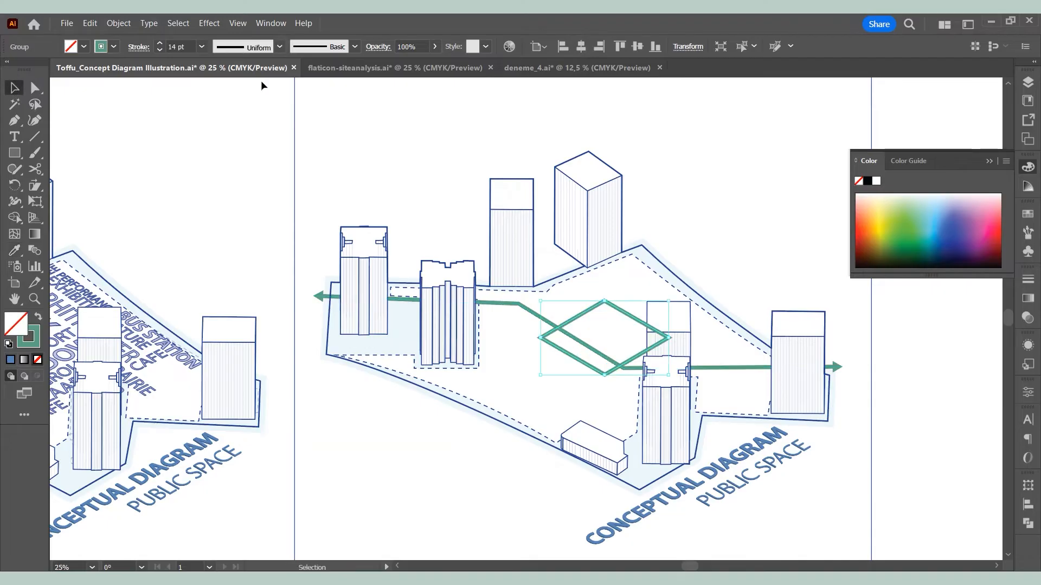
left_click(202, 46)
left_click(218, 120)
double_click(16, 324)
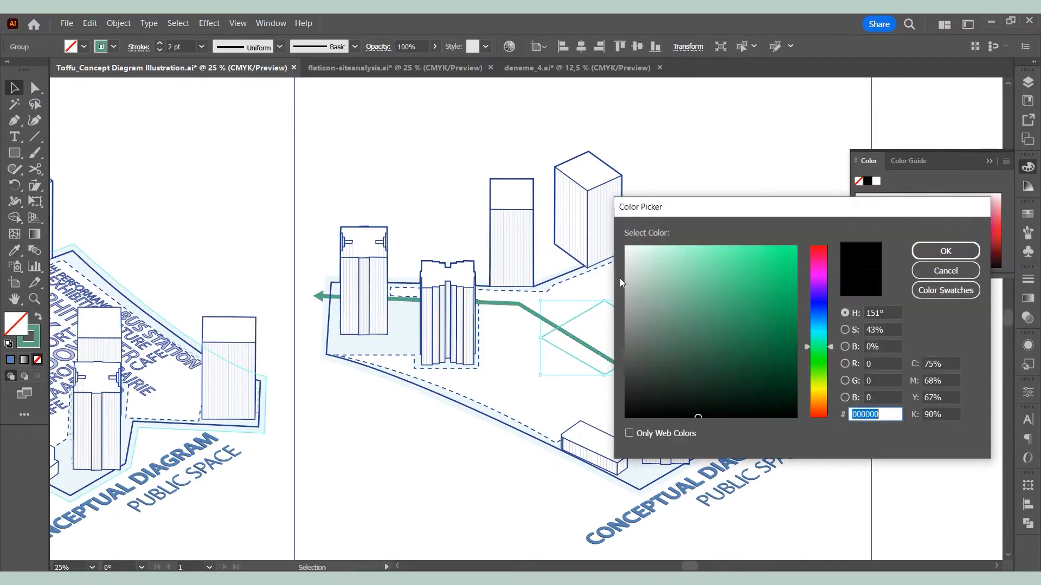
type("ffffff")
left_click(941, 251)
left_click_drag(541, 375, 483, 387)
left_click_drag(611, 336, 611, 330)
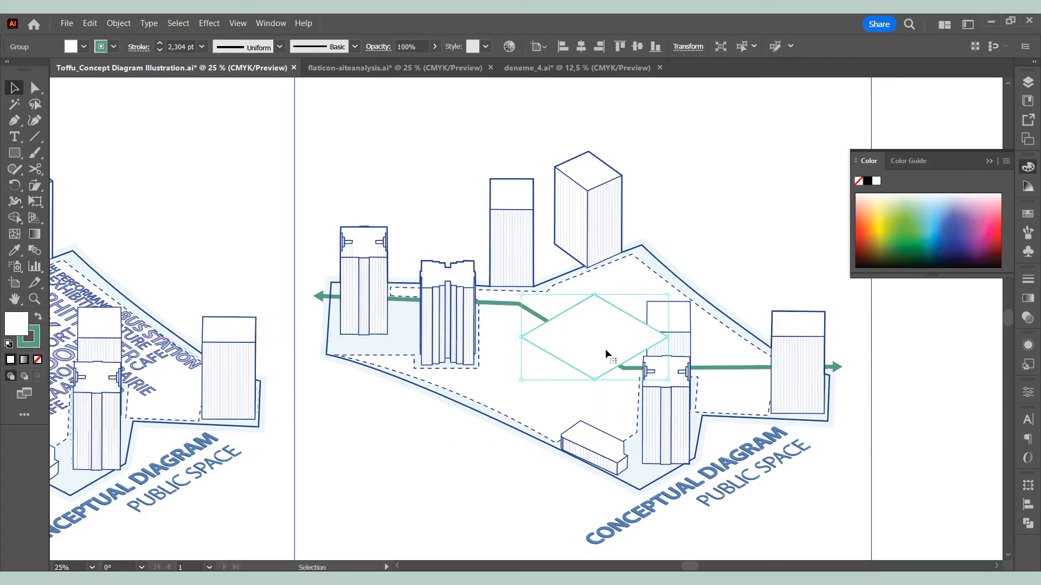
Move the green diamond in place into the isolated inner site group and remove its fill.
key("Delete")
left_click(572, 316)
double_click(621, 299)
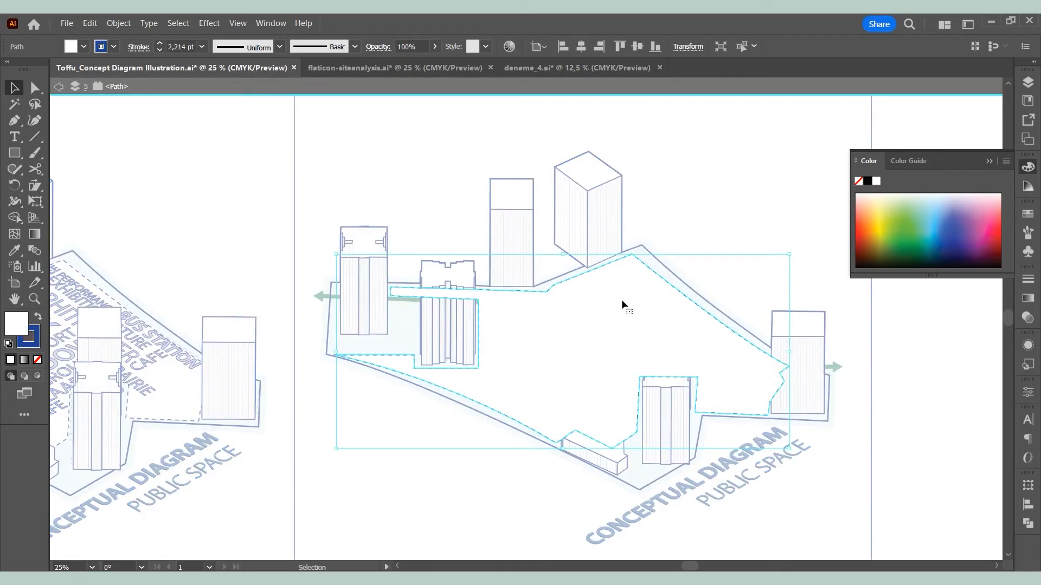
left_click(90, 23)
left_click(144, 134)
left_click(38, 360)
left_click(435, 204)
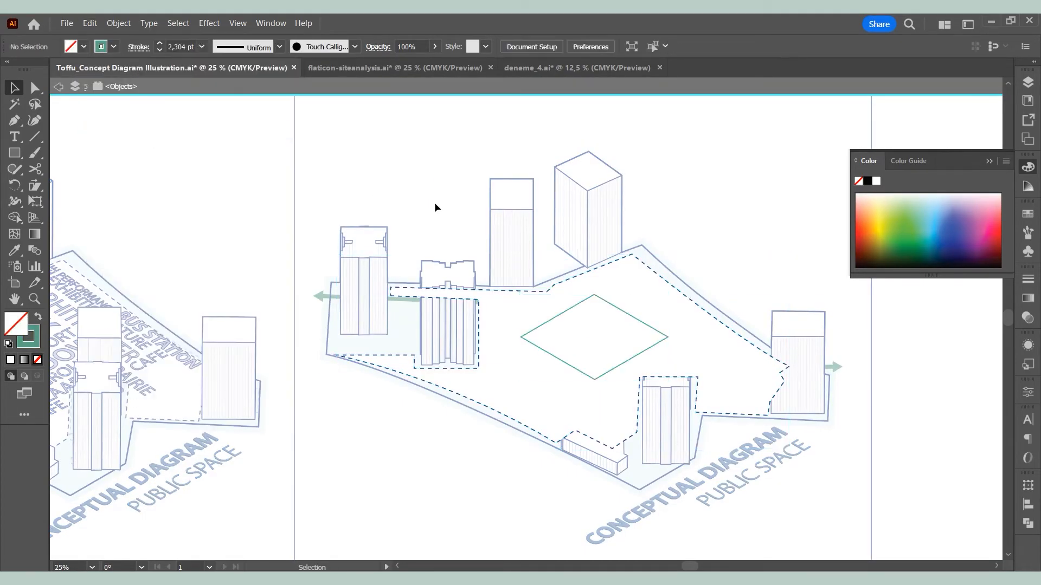
Draw a closed irregular Curvature outline around the diamond and fill it with a stippled pattern swatch.
left_click(35, 120)
left_click(513, 346)
left_click(530, 360)
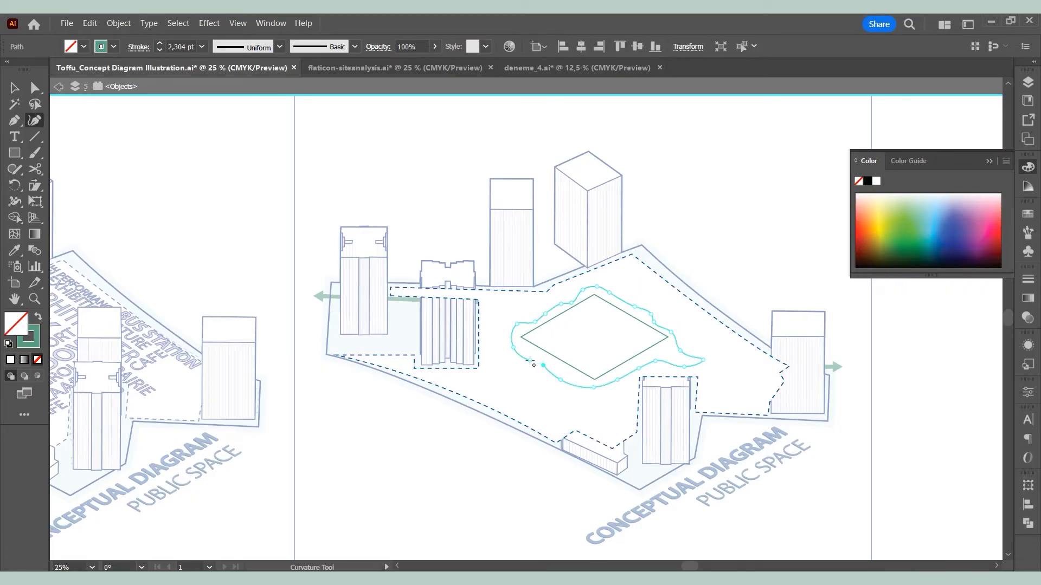
left_click(1019, 216)
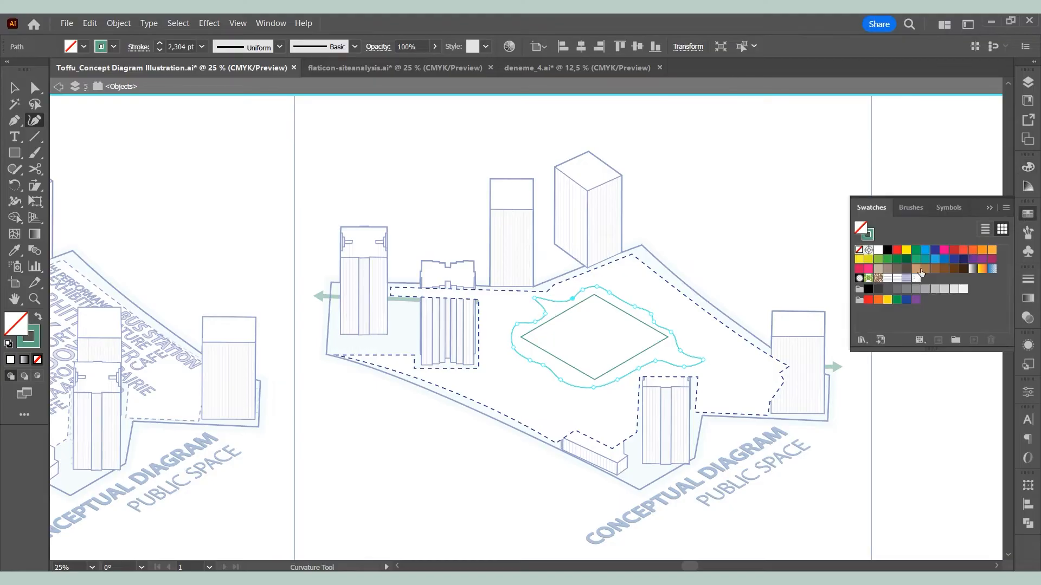
left_click(916, 278)
Send the inner site path to the back and remove the stroke from the stippled meadow shape.
right_click(610, 293)
left_click(791, 550)
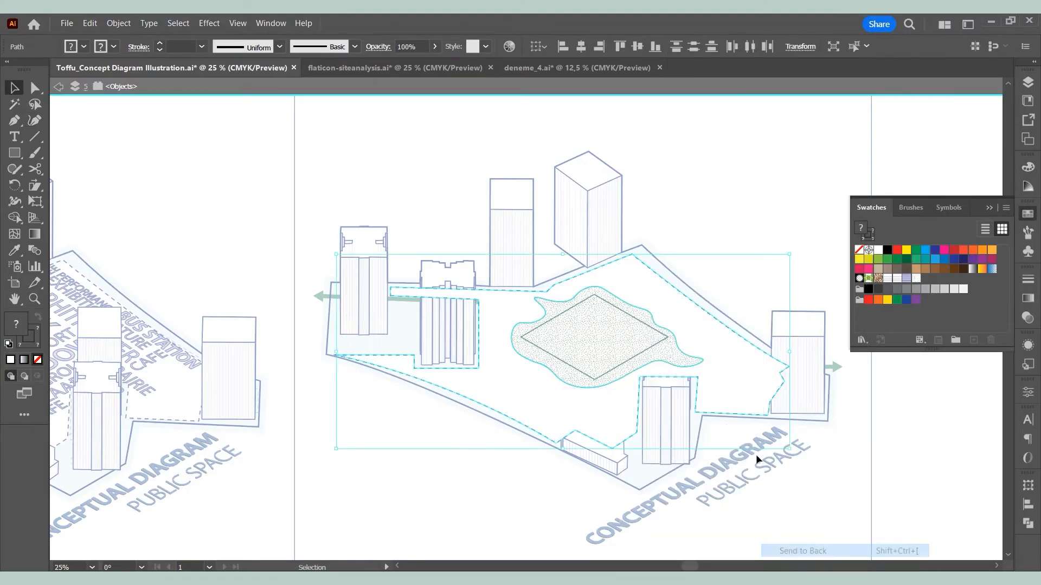
left_click(762, 216)
left_click(636, 311)
left_click(34, 340)
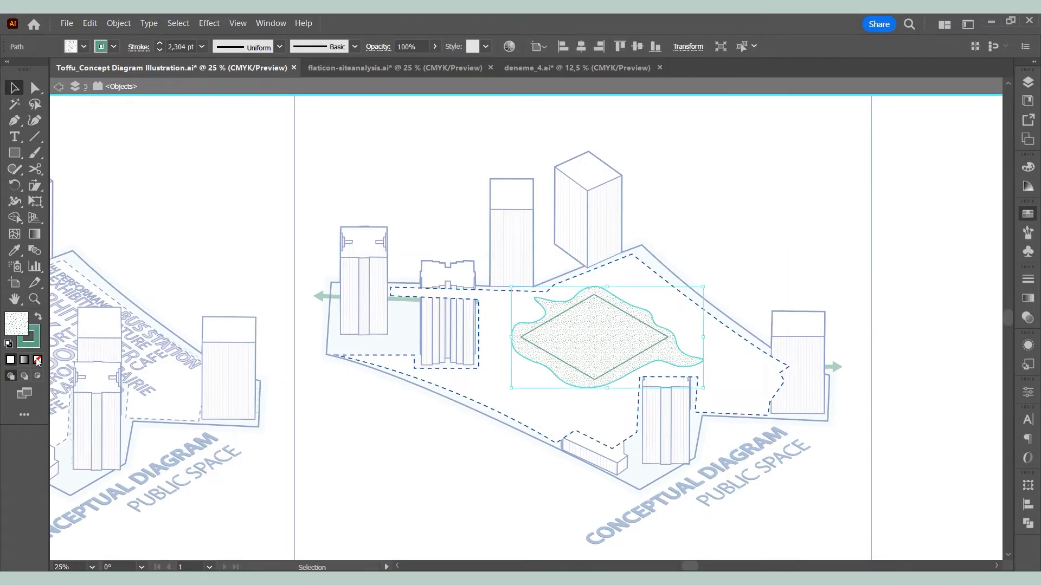
left_click(37, 359)
Draw a stipple-filled sample square above the second building, apply its fill to the meadow shape with the Eyedropper, and delete the square.
left_click_drag(439, 212, 454, 227)
left_click(14, 87)
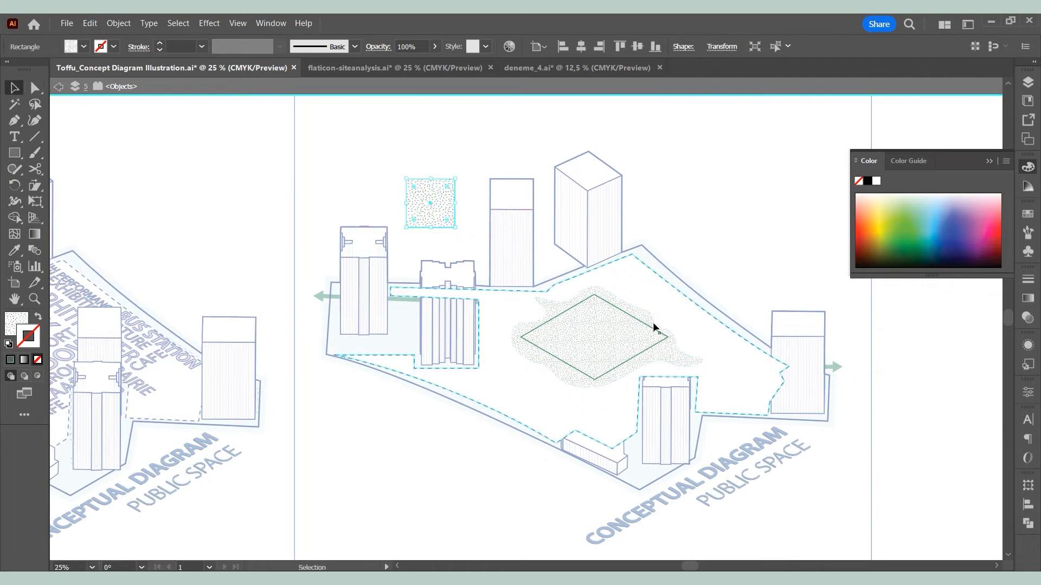
left_click(653, 324)
left_click(14, 250)
left_click(431, 204)
left_click(432, 179)
key("Delete")
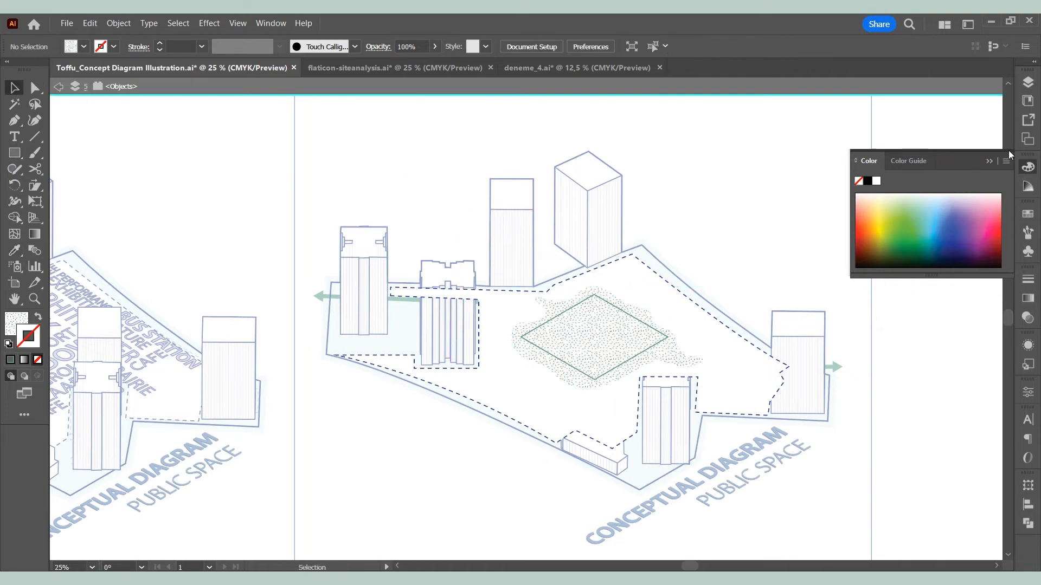
left_click(1027, 166)
double_click(718, 225)
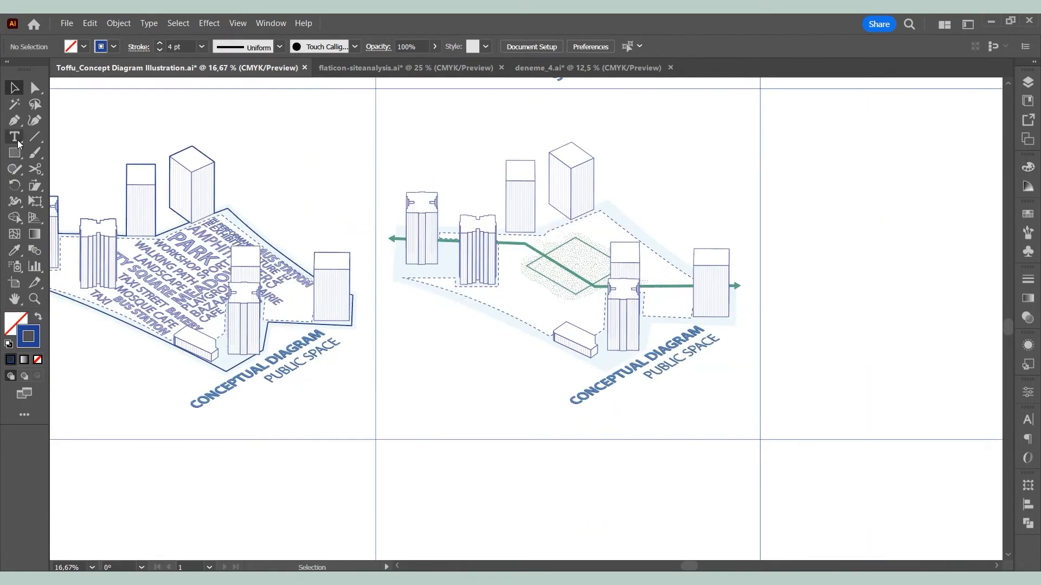
Retitle the fifth diagram "PUBLIC MEADOW" over "GREEN LINE" and reposition the title along the site's lower edge.
left_click(15, 137)
left_click(630, 363)
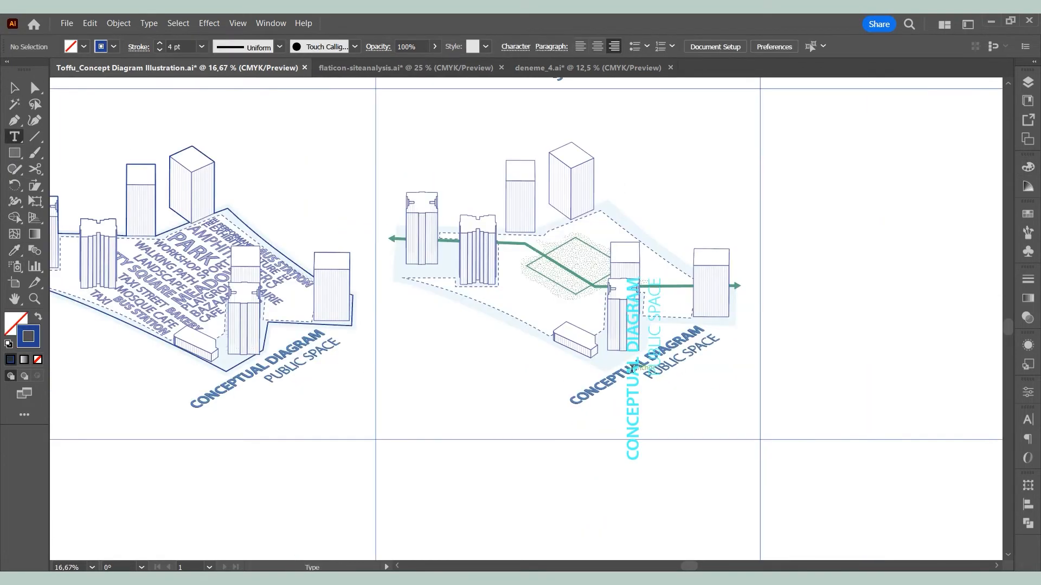
triple_click(631, 363)
type("PUBLIC MEADOWPUBLIC SPACE")
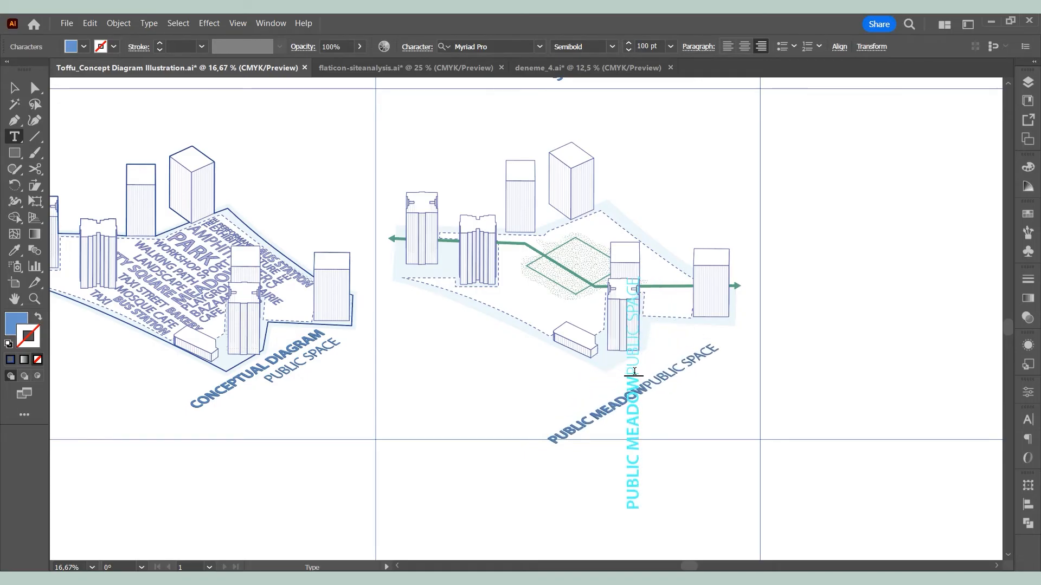
key("Return")
type("GREEN LINE")
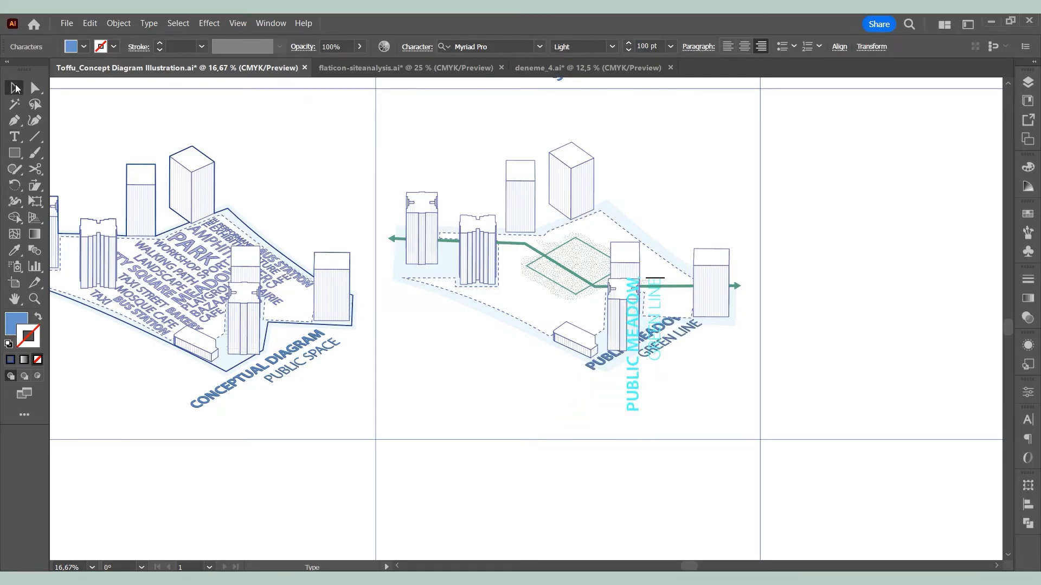
left_click(15, 88)
left_click_drag(682, 341, 695, 354)
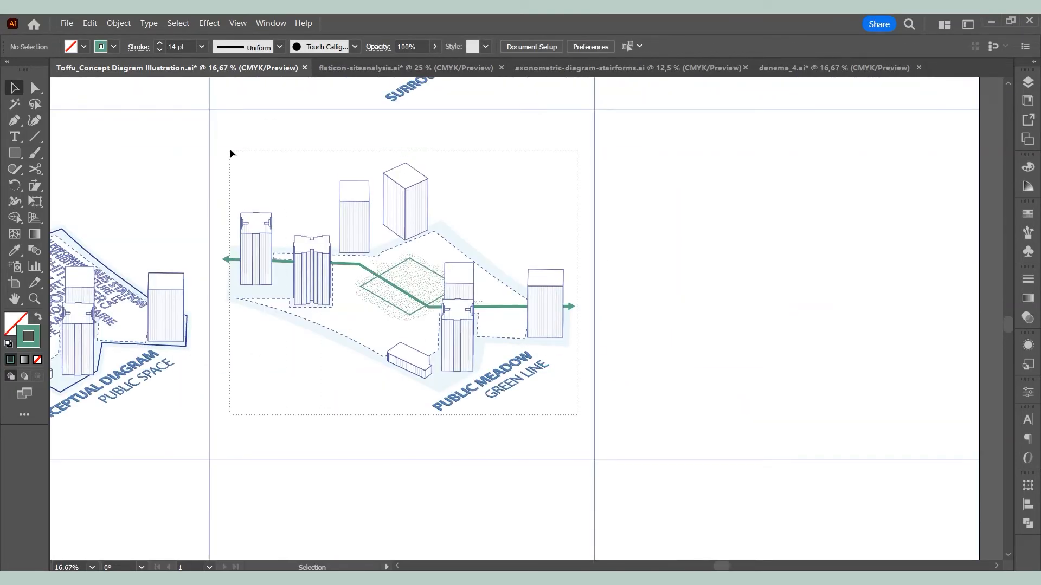
Duplicate the fifth diagram into the neighbouring grid cell and move the copy to layer 6.
left_click_drag(230, 150, 229, 149)
left_click_drag(257, 243, 646, 242)
left_click(1026, 87)
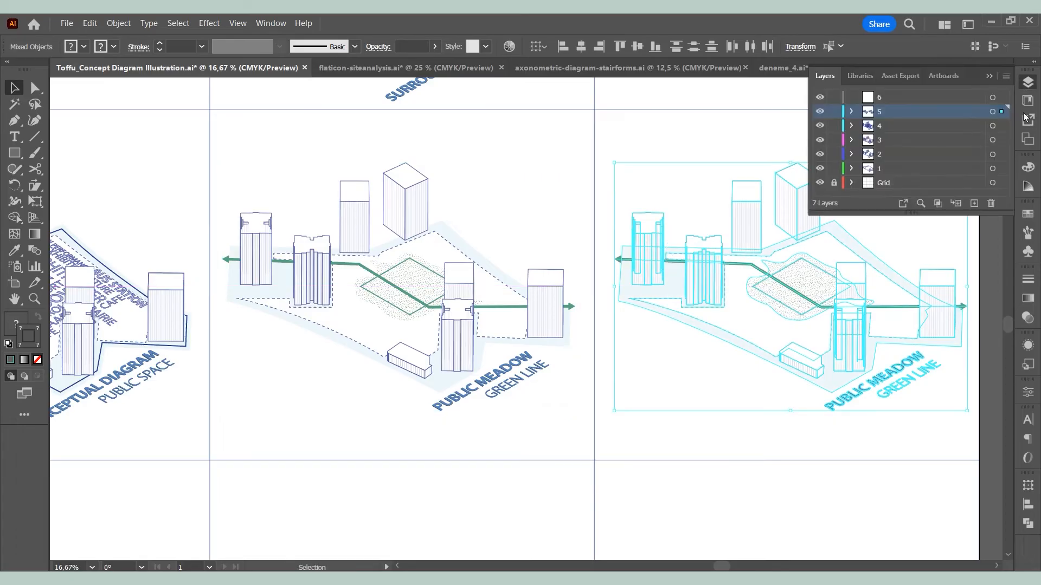
left_click_drag(999, 112, 998, 98)
left_click(991, 77)
left_click(901, 144)
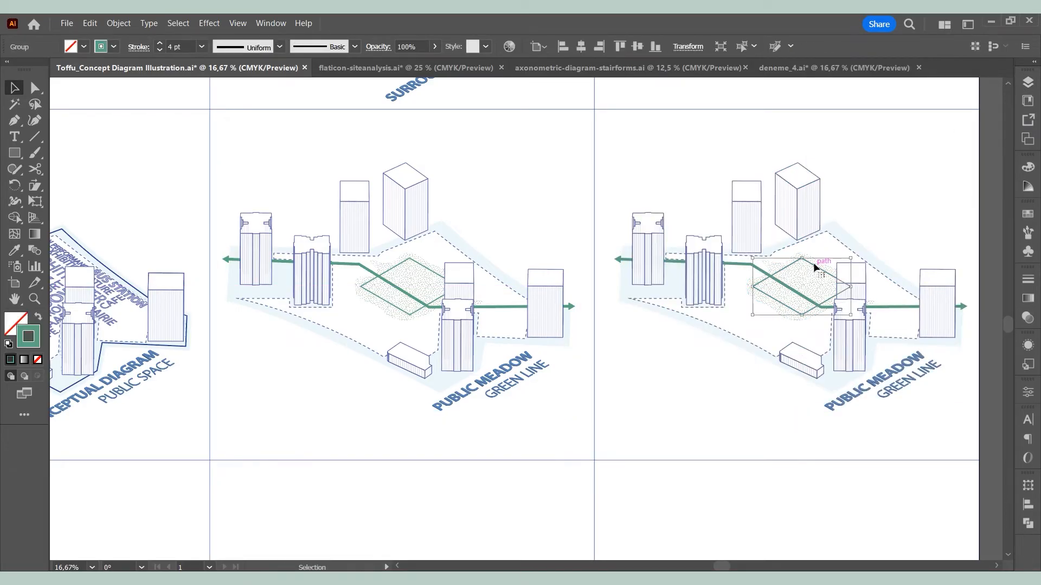
Remove the stroke from the sixth diagram's inner site path and set its opacity to 68%.
left_click(824, 262)
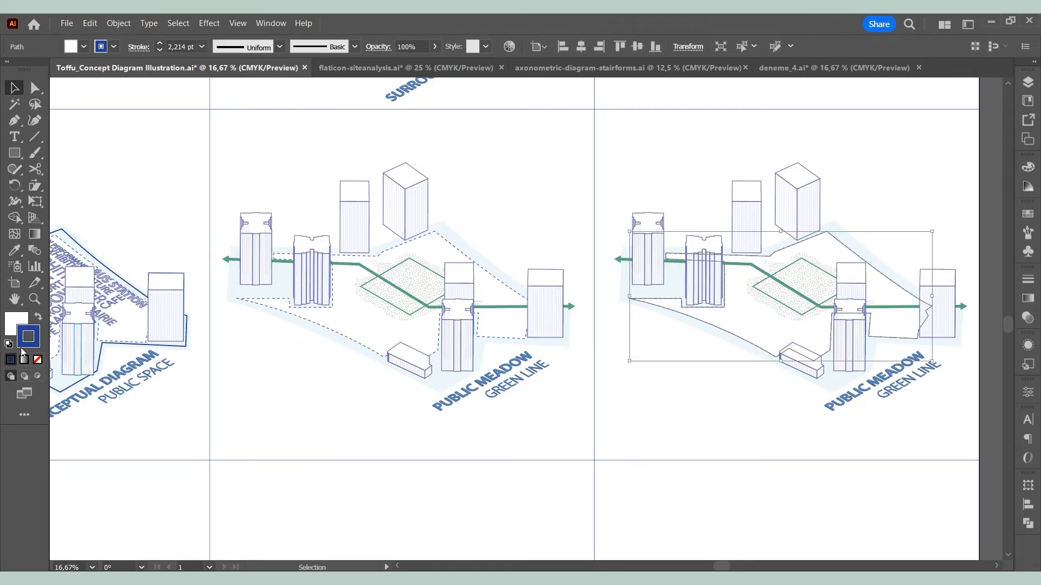
left_click(38, 359)
left_click(846, 194)
left_click(824, 235)
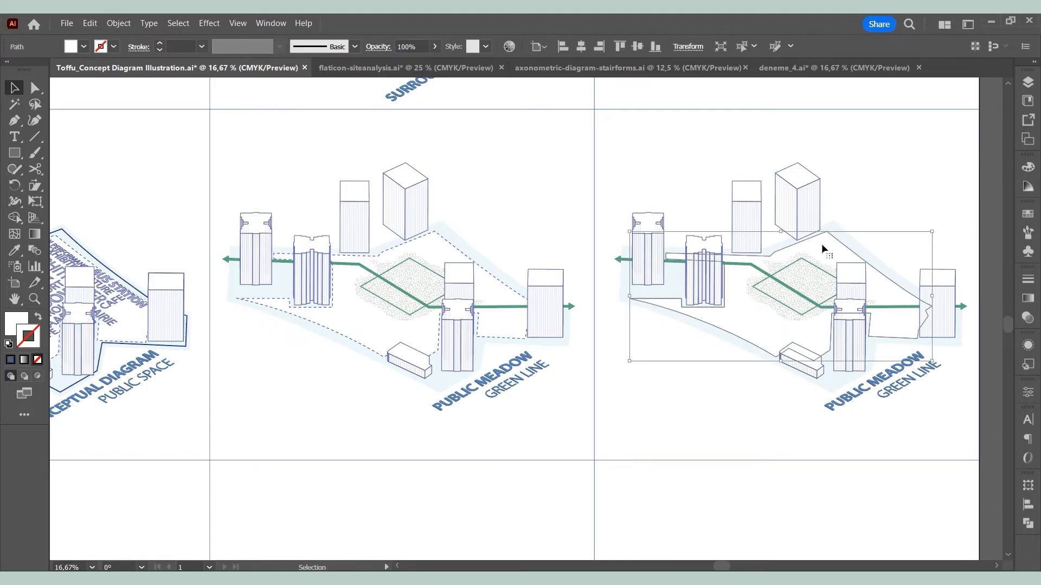
double_click(822, 244)
left_click(435, 46)
left_click(416, 62)
scroll(949, 285, "up", 2)
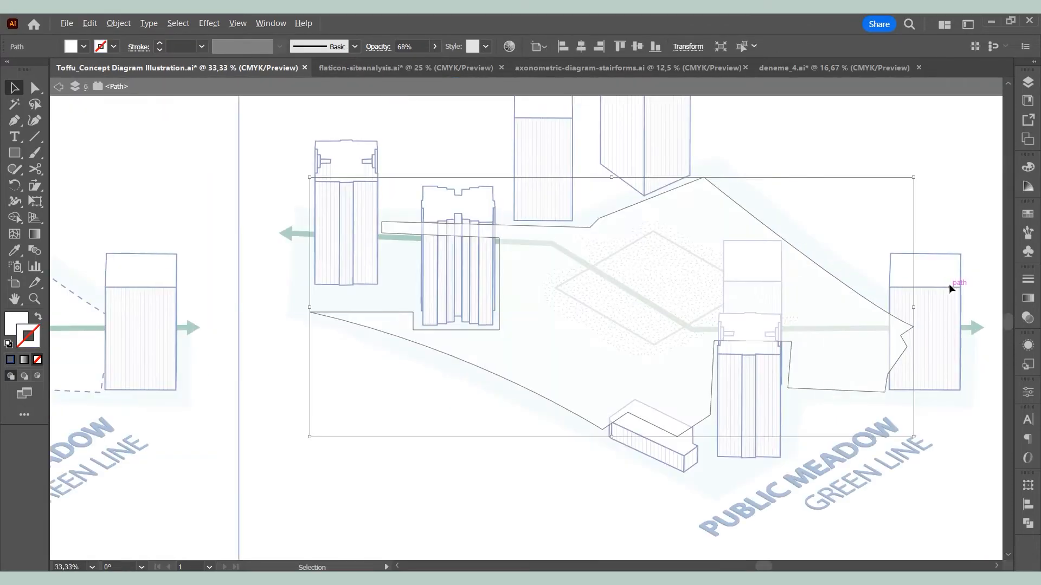
Duplicate the inner site path in place, split it with Scissors at the second and front buildings' corners, and delete the upper part.
left_click(448, 188)
left_click(14, 89)
left_click(558, 234)
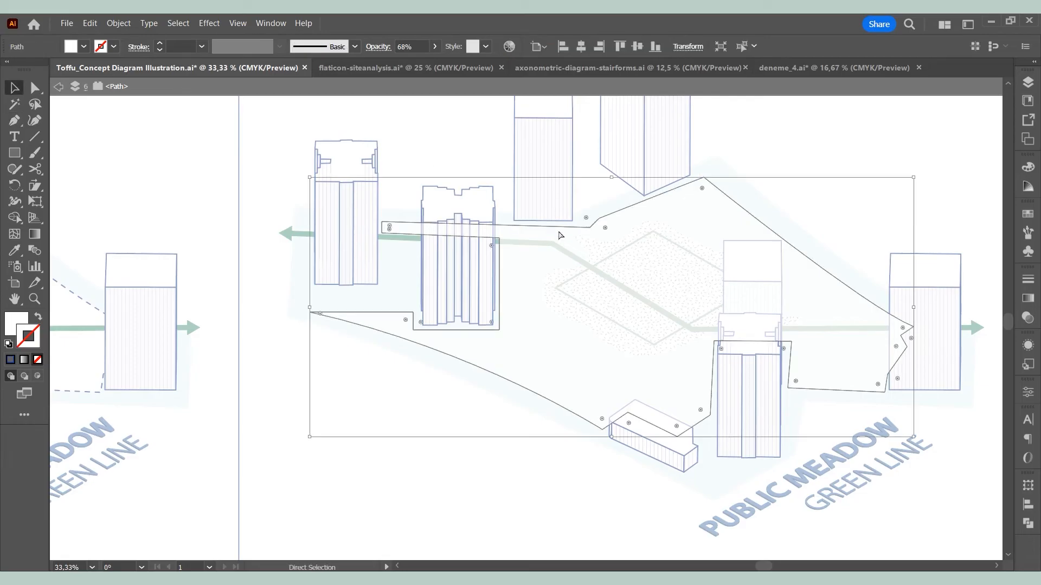
key("ctrl+c")
left_click(90, 24)
left_click(120, 134)
key("c")
left_click(778, 394)
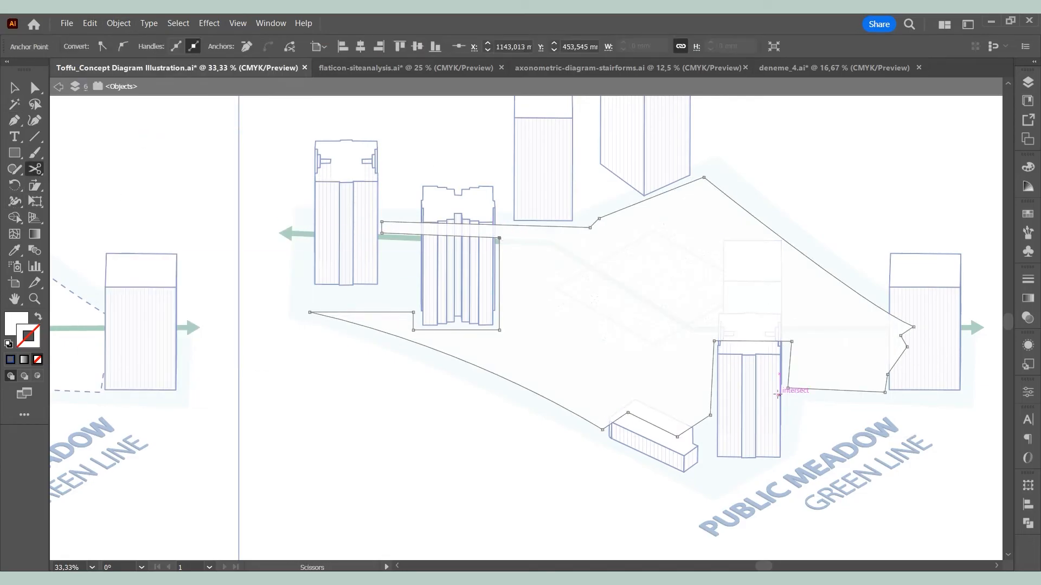
left_click(715, 339)
key("Delete")
Close the remaining lower site path with the Pen tool, following the green line and the meadow diamond's lower corners to the front building.
left_click(14, 120)
left_click(499, 237)
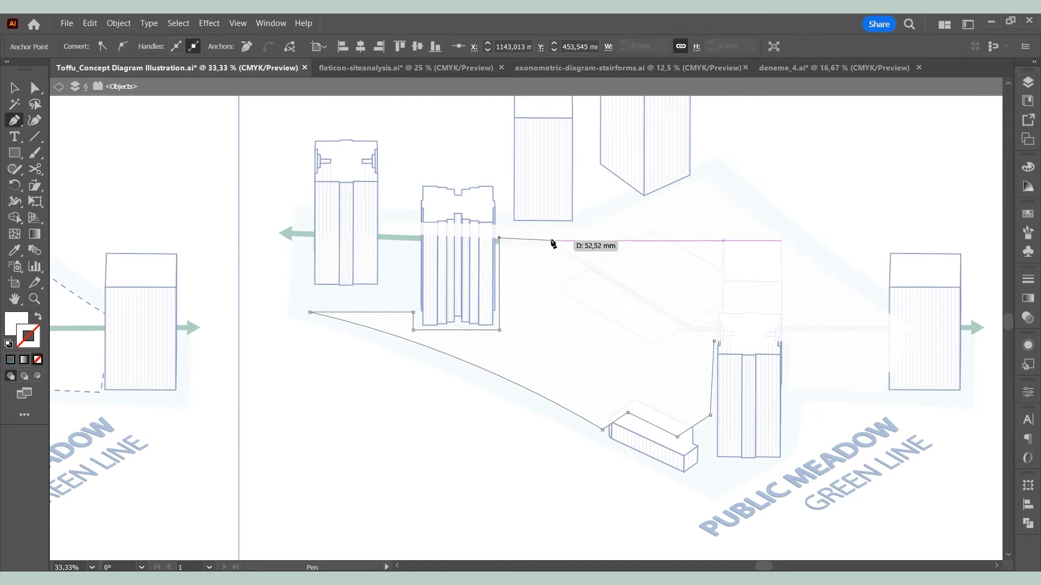
left_click(556, 287)
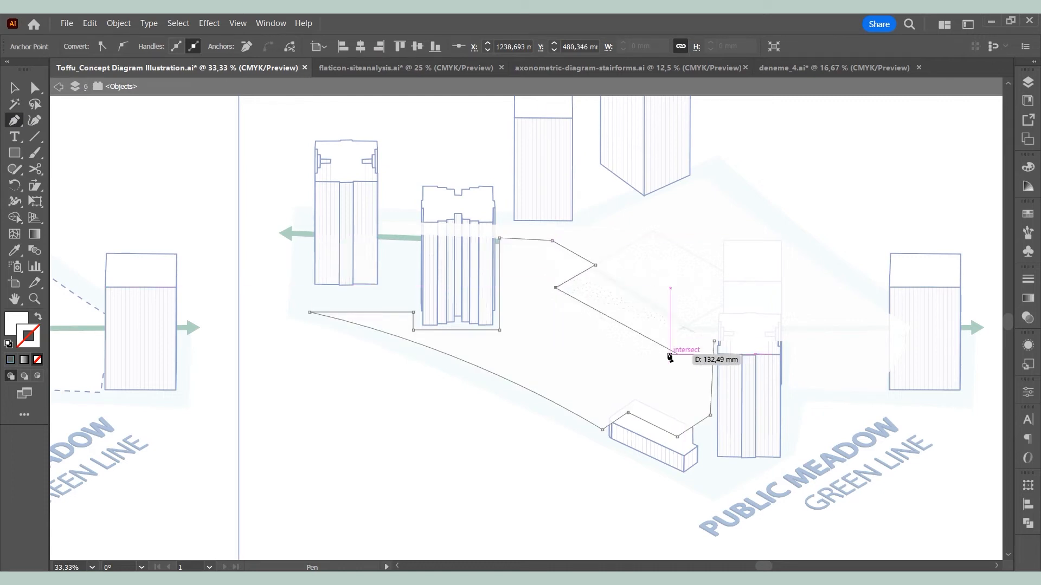
left_click(652, 344)
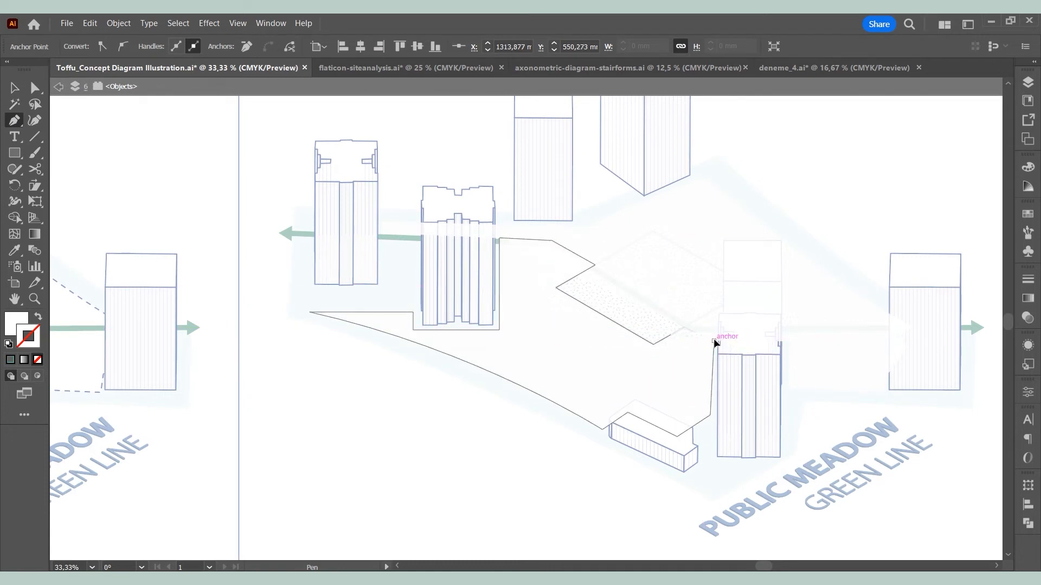
left_click(715, 343)
key("shift+grave")
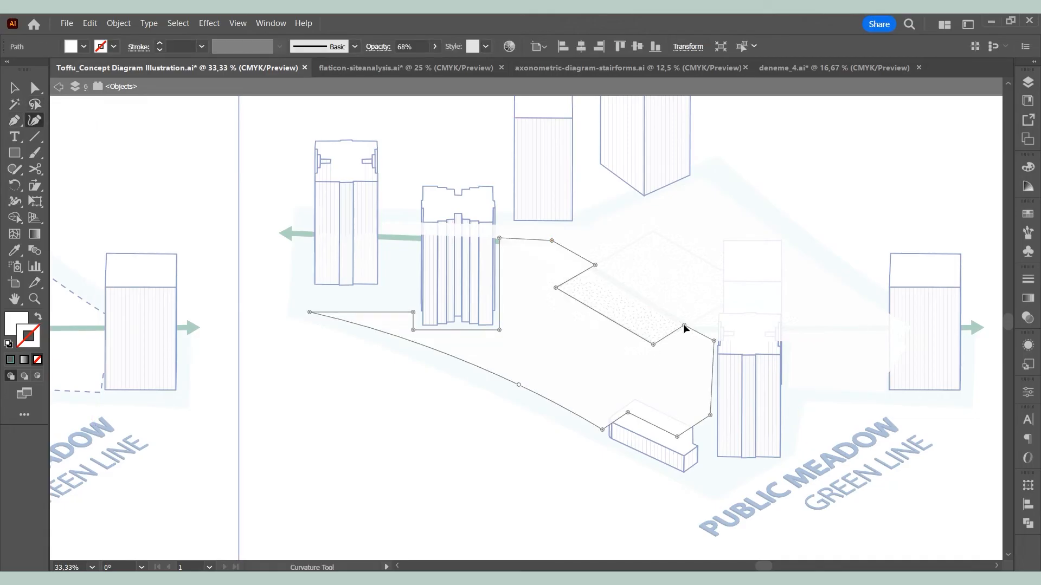
left_click(13, 88)
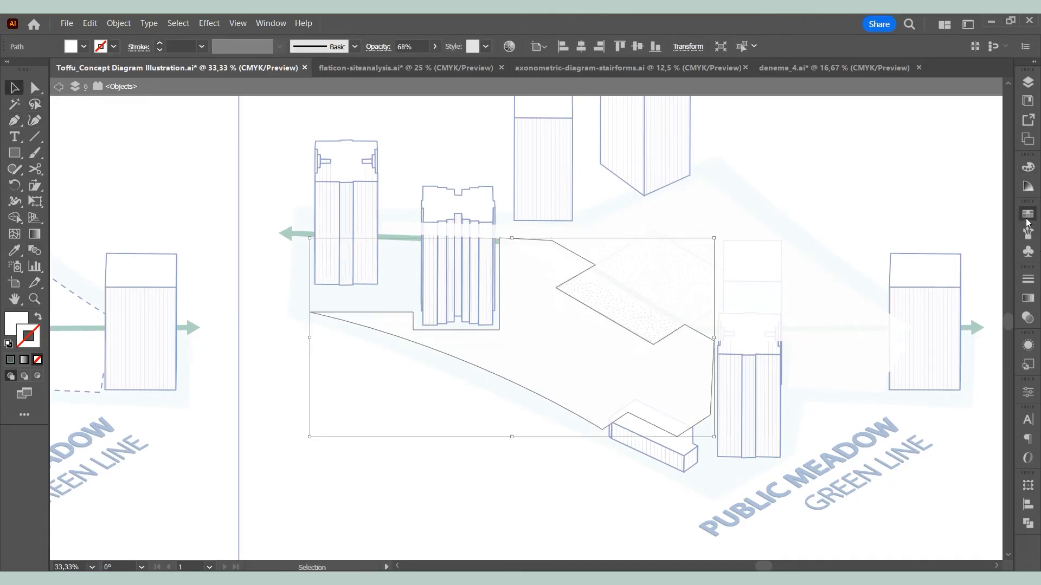
Apply the buildings' navy outline to the lower site shape with the Eyedropper and set its stroke to 3 pt.
left_click(1026, 219)
left_click(15, 250)
left_click(350, 141)
left_click(14, 88)
left_click(201, 46)
left_click(227, 133)
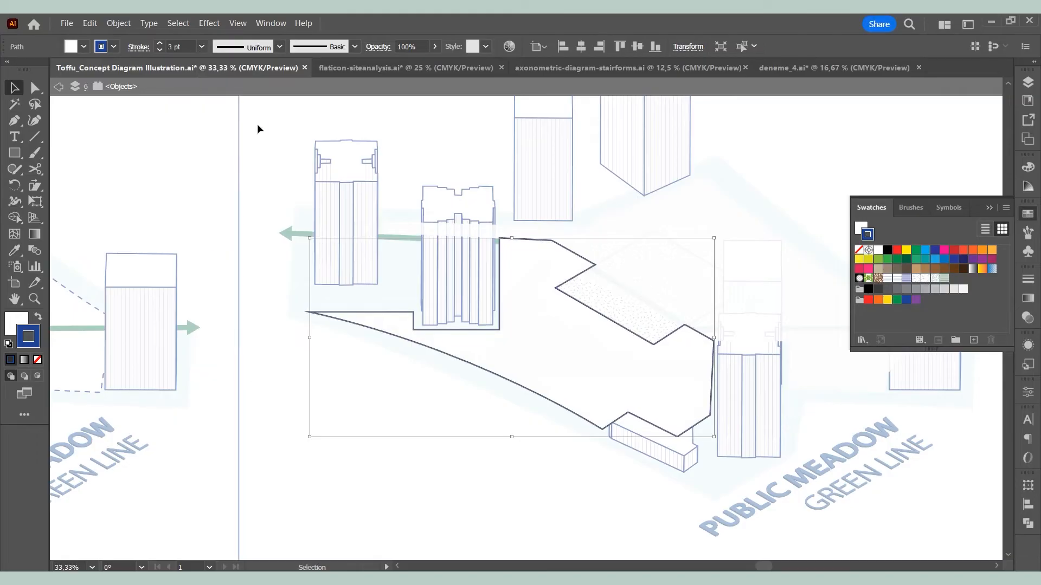
Fill the lower site shape with the horizontal line hatch pattern swatch.
left_click(16, 319)
left_click(1028, 213)
left_click(888, 278)
left_click(806, 165)
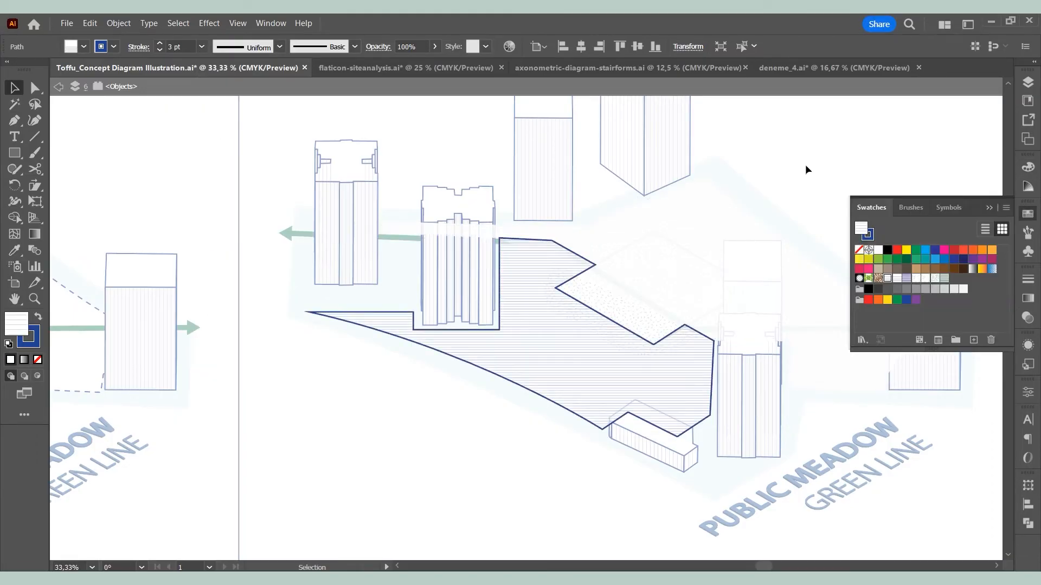
double_click(805, 165)
Raise the hatched area's top anchors beside the second building just above the green line using the Curvature tool.
double_click(451, 340)
left_click(35, 120)
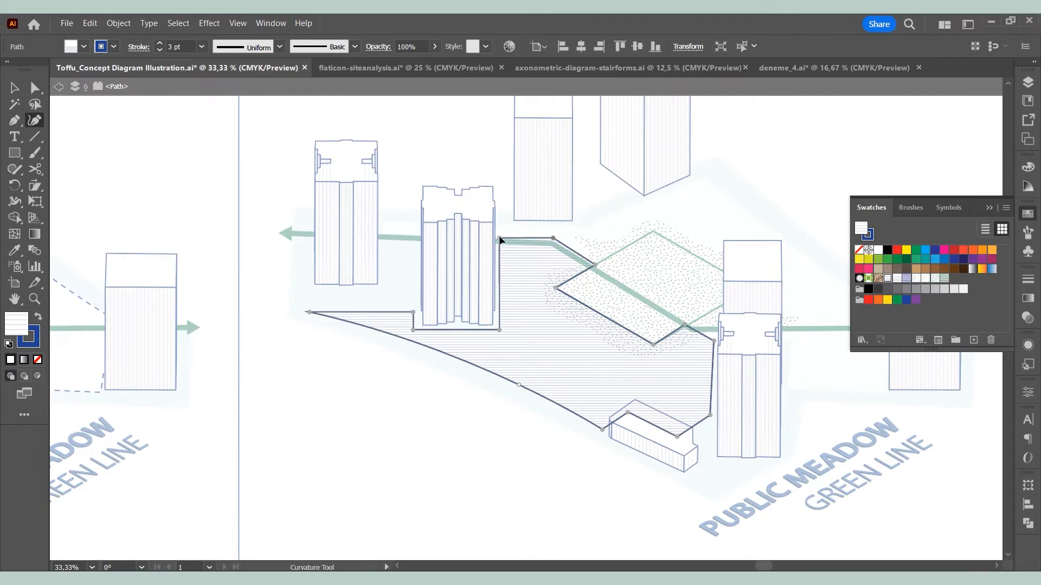
left_click(16, 89)
double_click(759, 168)
left_click(639, 212)
left_click(15, 120)
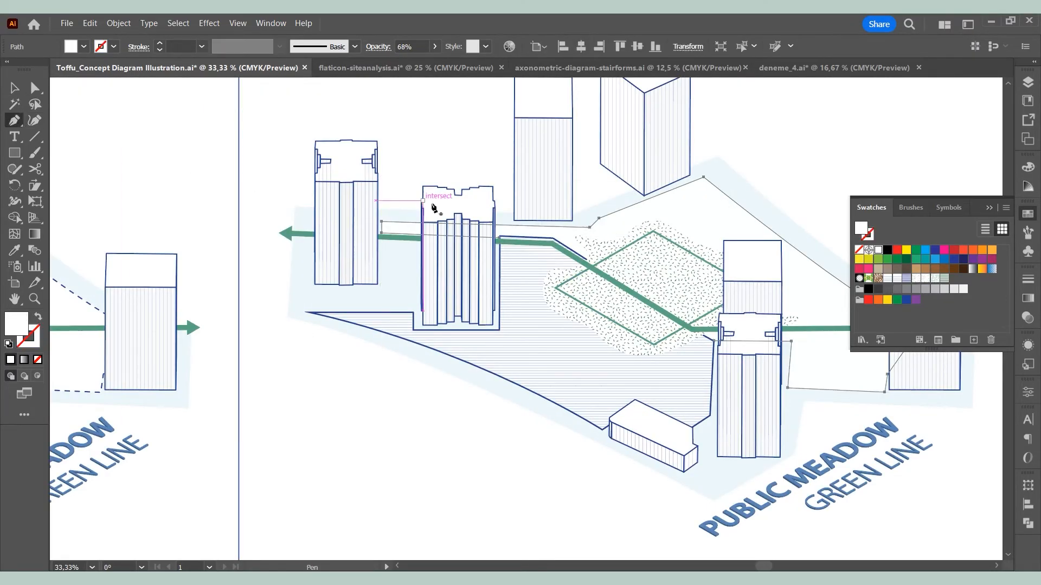
key("v")
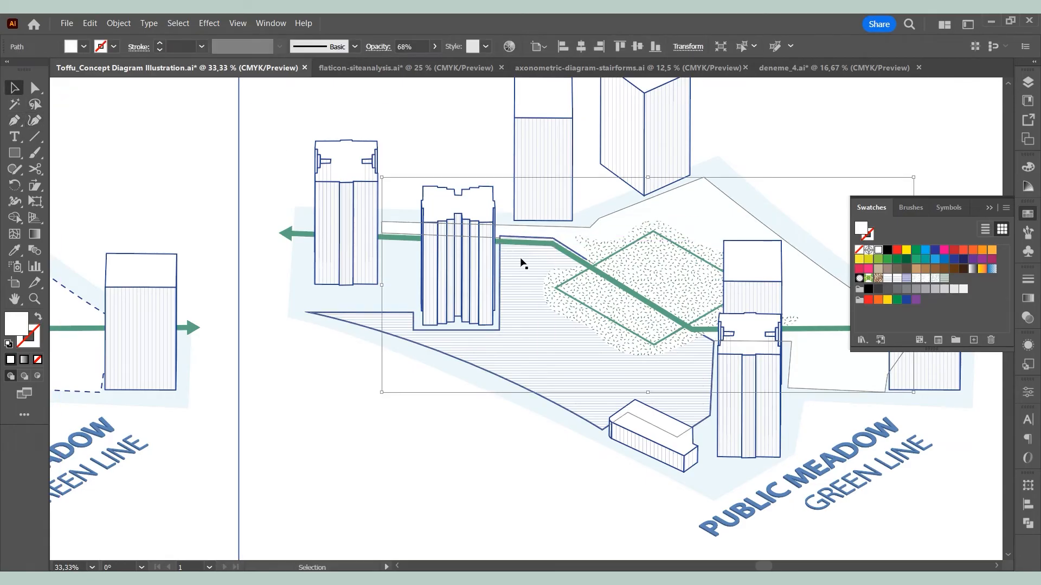
Extend the hatched area's upper edge as a narrow strip behind the second building as far as the first building.
double_click(522, 263)
key("shift+grave")
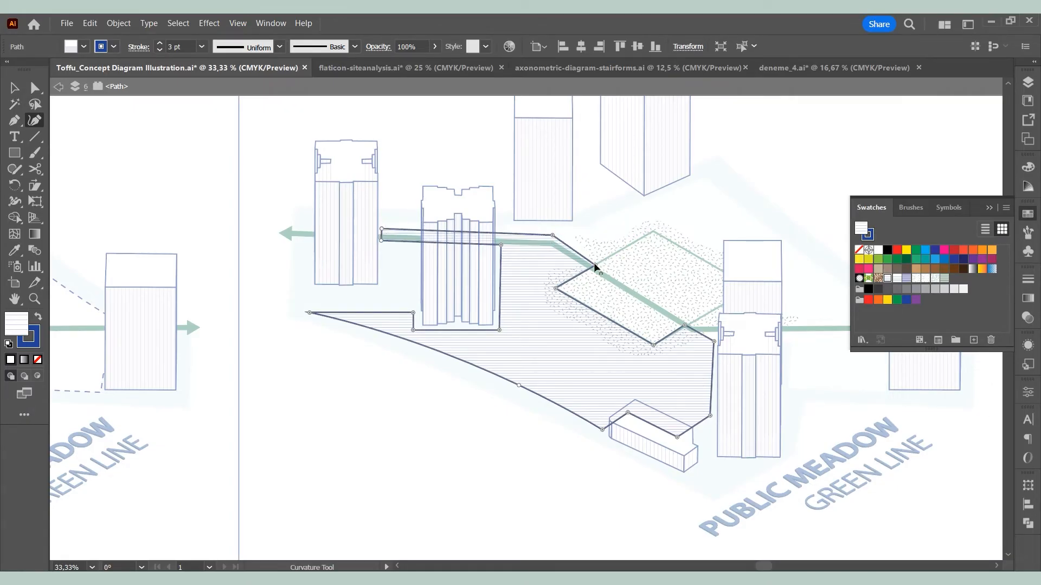
left_click(15, 88)
double_click(678, 208)
Draw a Pen path along the hatched strip's upper edge and around the meadow diamond's upper side to the front building's corner.
left_click(621, 220)
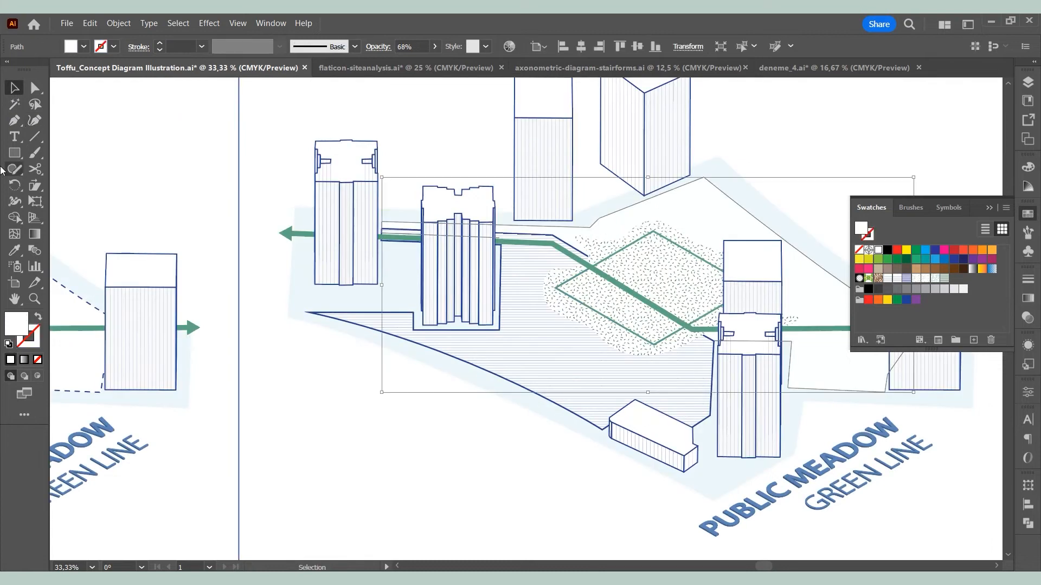
left_click(34, 121)
left_click(382, 228)
left_click(553, 235)
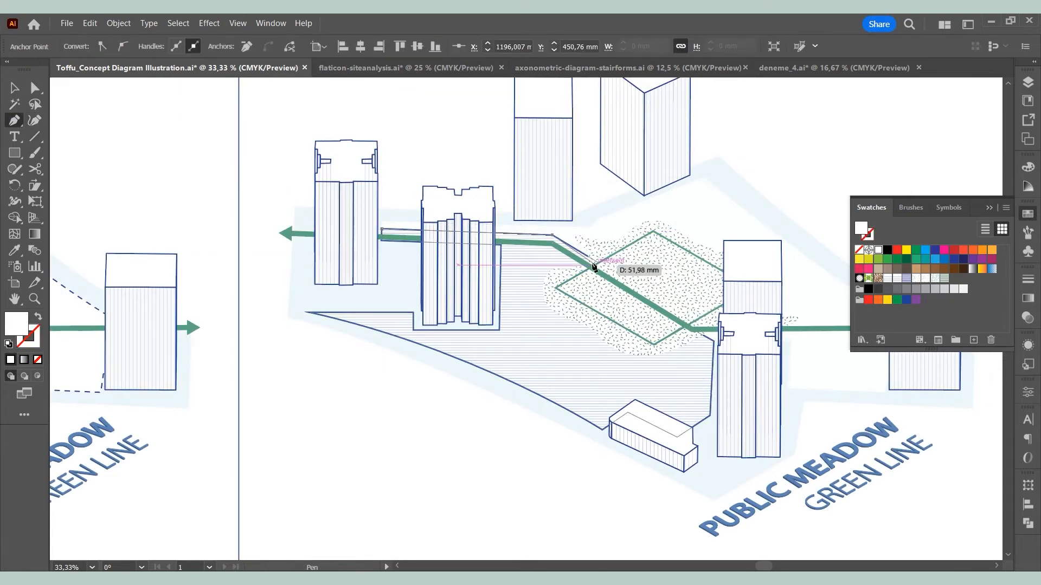
left_click(597, 264)
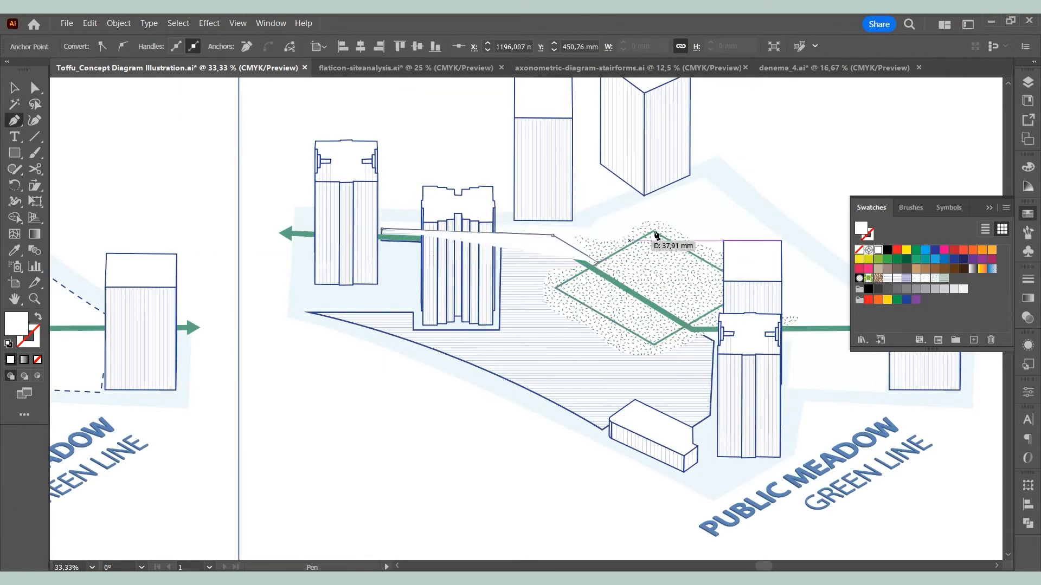
left_click(653, 232)
left_click(750, 287)
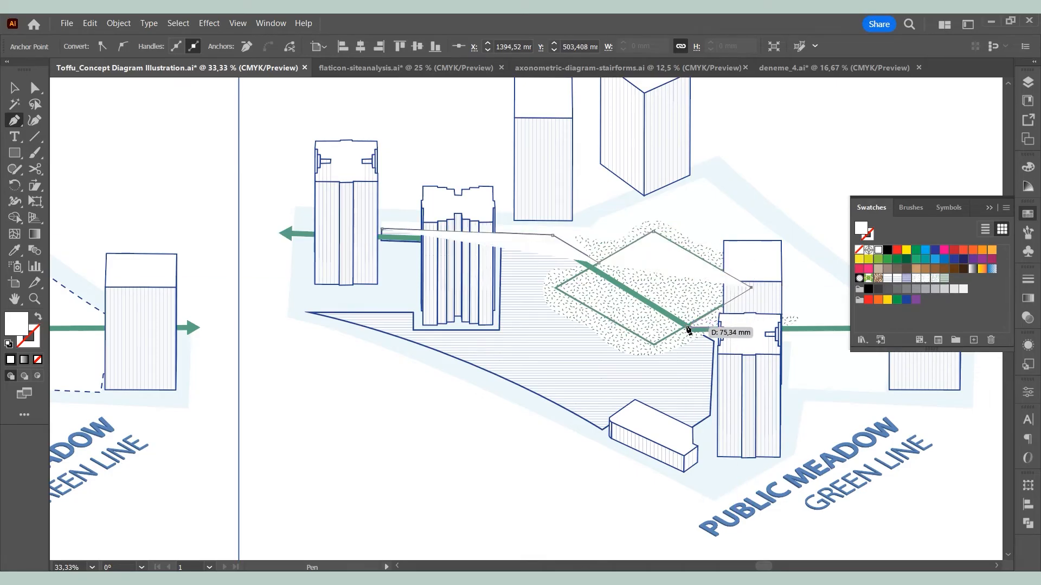
left_click(688, 327)
left_click(714, 341)
Paste the new edge in place alongside the upper site path, join the two, and fill the shape with the green squiggle pattern.
key("v")
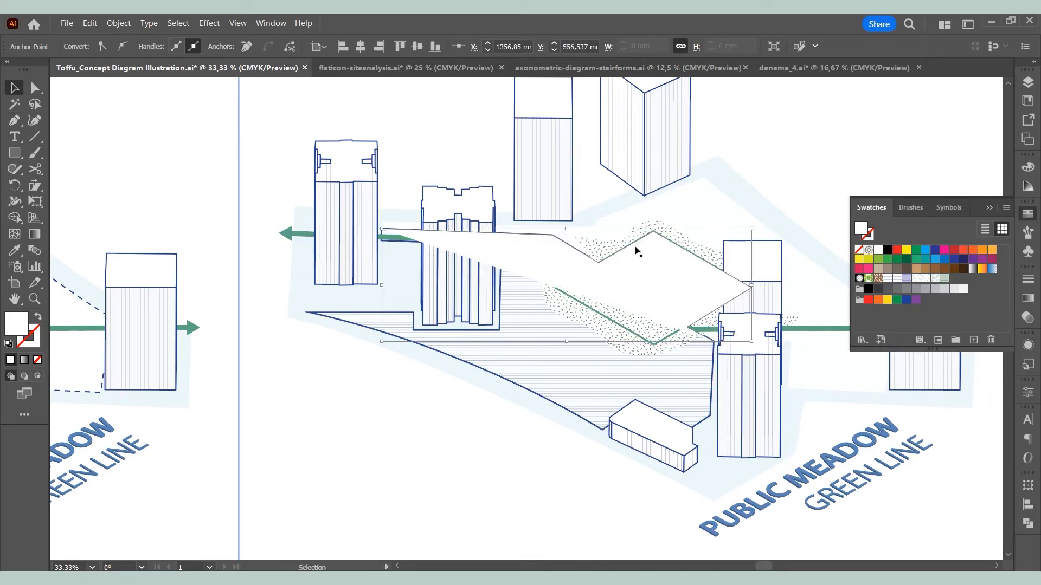
key("ctrl+x")
key("ctrl+z")
key("ctrl+x")
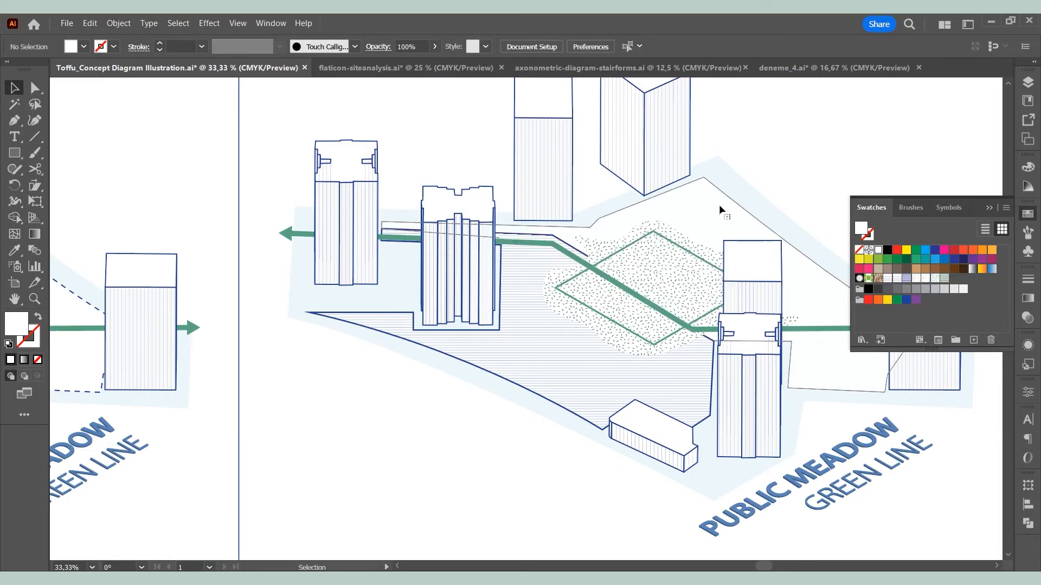
double_click(719, 205)
left_click(90, 28)
left_click(119, 133)
left_click(989, 207)
left_click(704, 208, "shift")
right_click(699, 209)
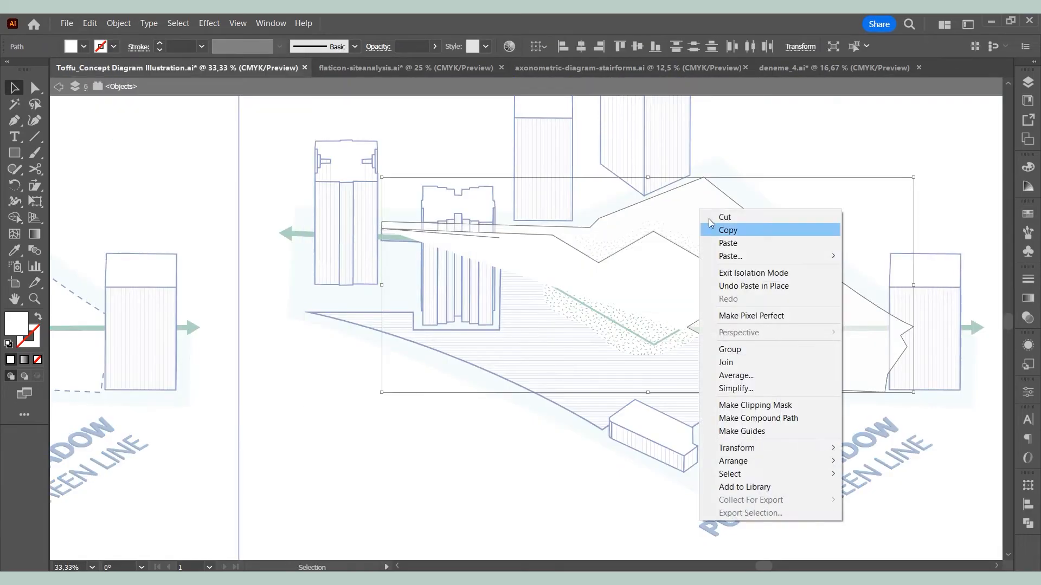
left_click(733, 363)
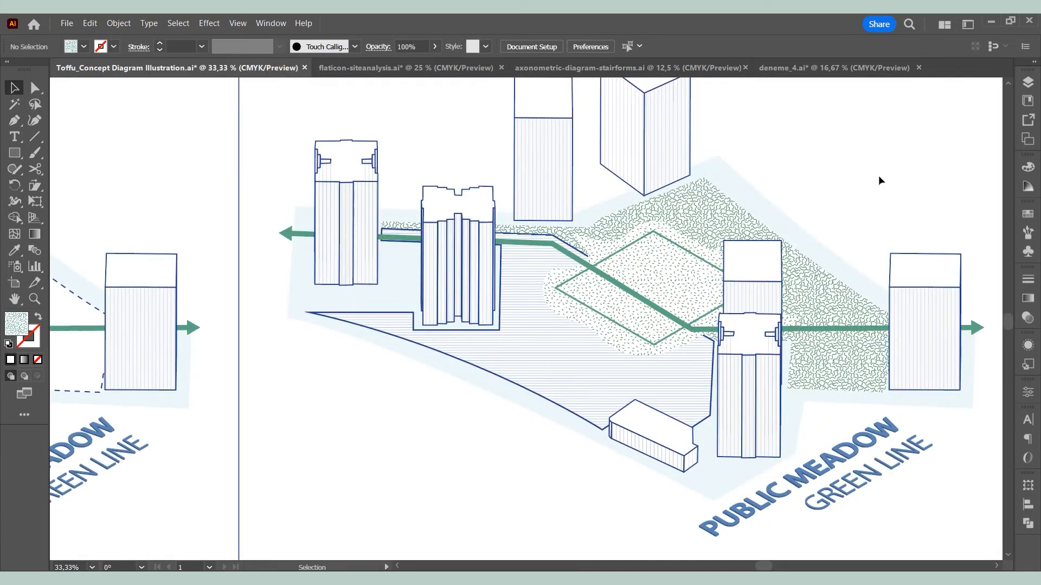
Edit the meadow shape's Hatching 3 stipple pattern to use green marks and finish the pattern editing.
left_click(35, 87)
left_click(650, 283)
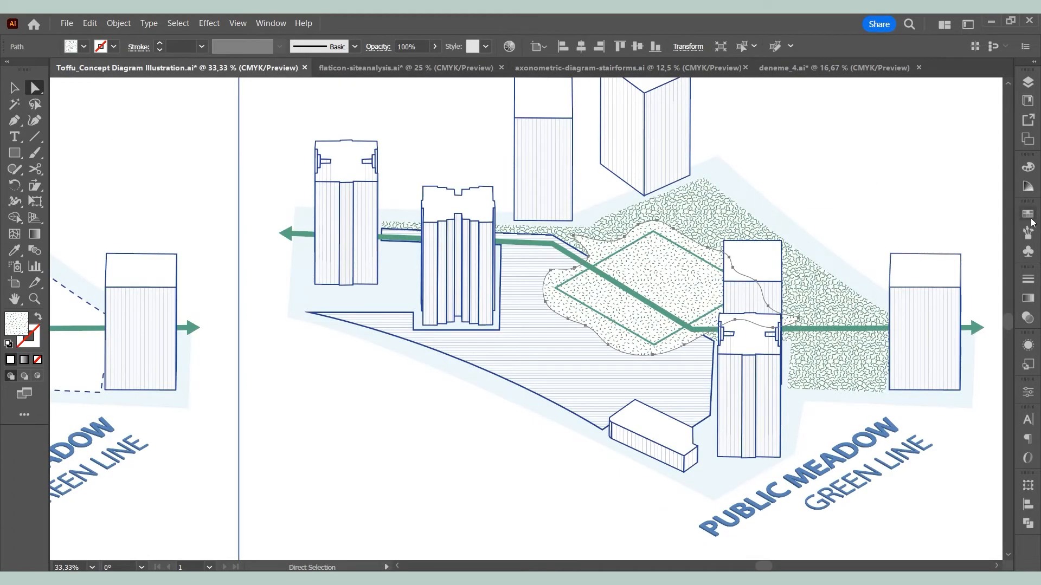
left_click(1028, 215)
left_click(973, 341)
left_click(552, 318)
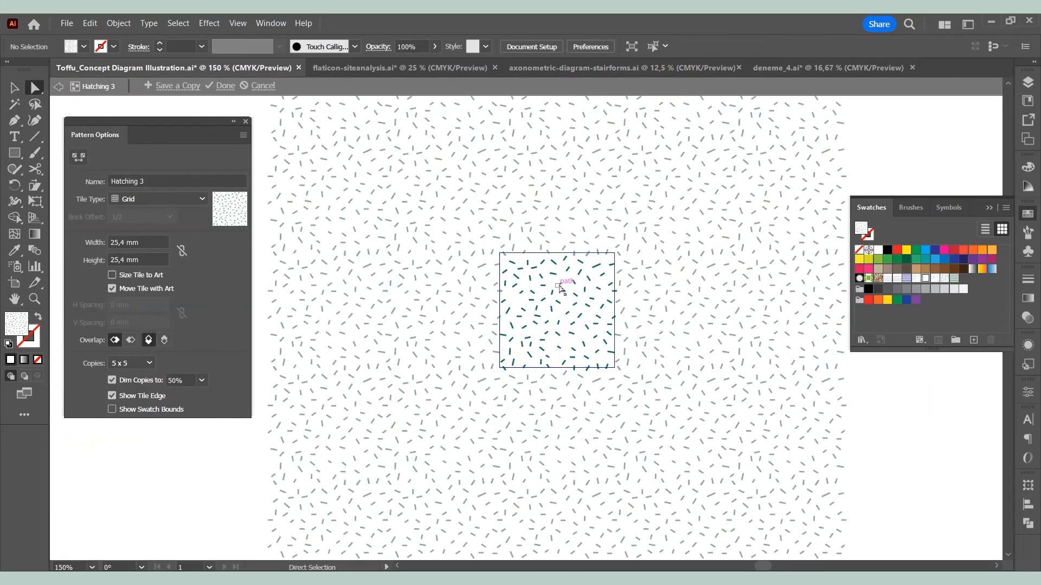
left_click(223, 86)
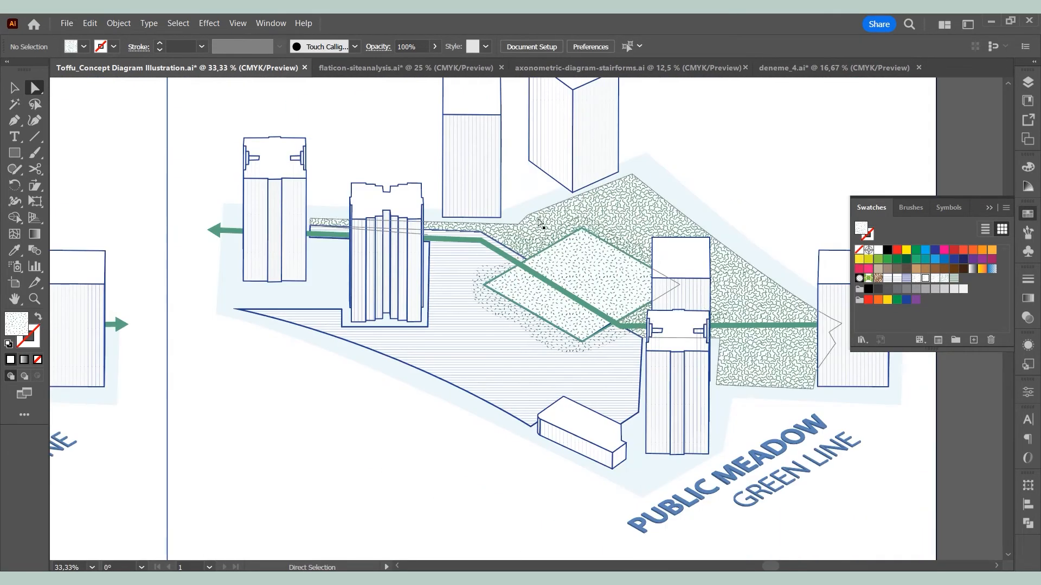
Give the squiggle-filled upper area the green outline with the Eyedropper and set its stroke to 3 pt.
left_click(538, 223)
left_click(15, 251)
left_click(202, 47)
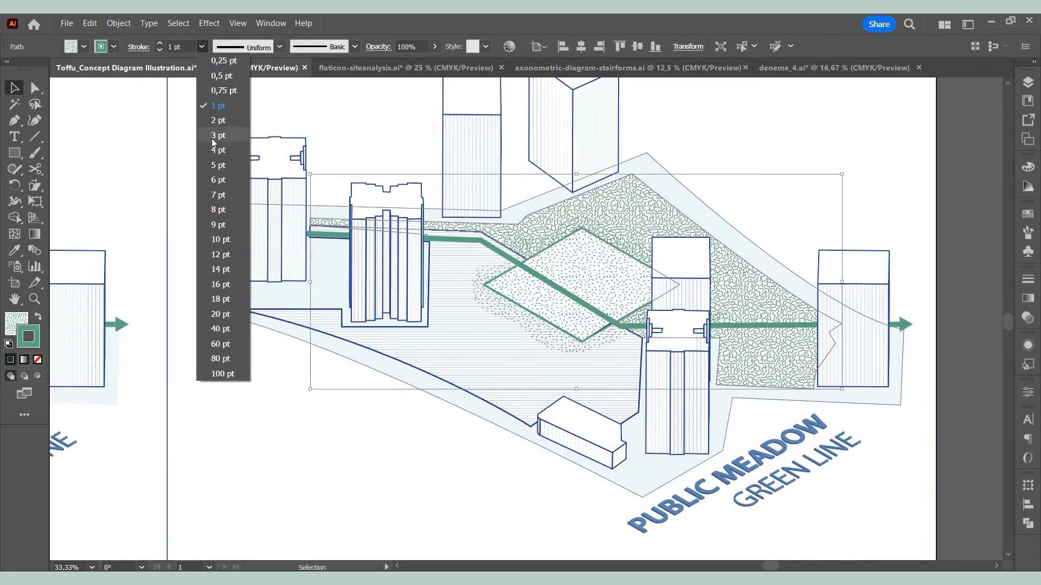
left_click(215, 135)
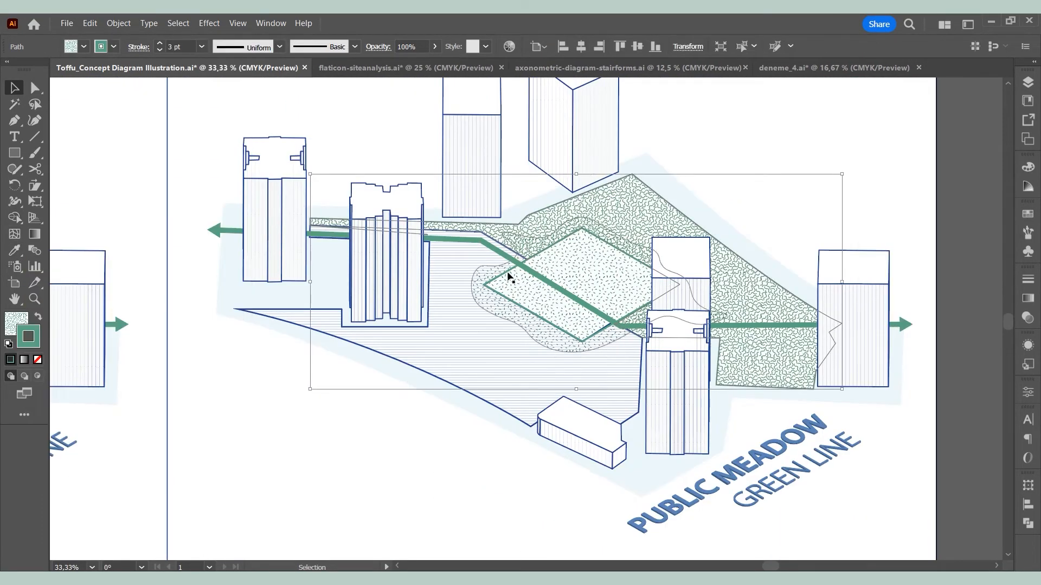
Group the squiggle-filled upper area with the hatched lower area.
left_click(477, 271)
left_click(514, 227)
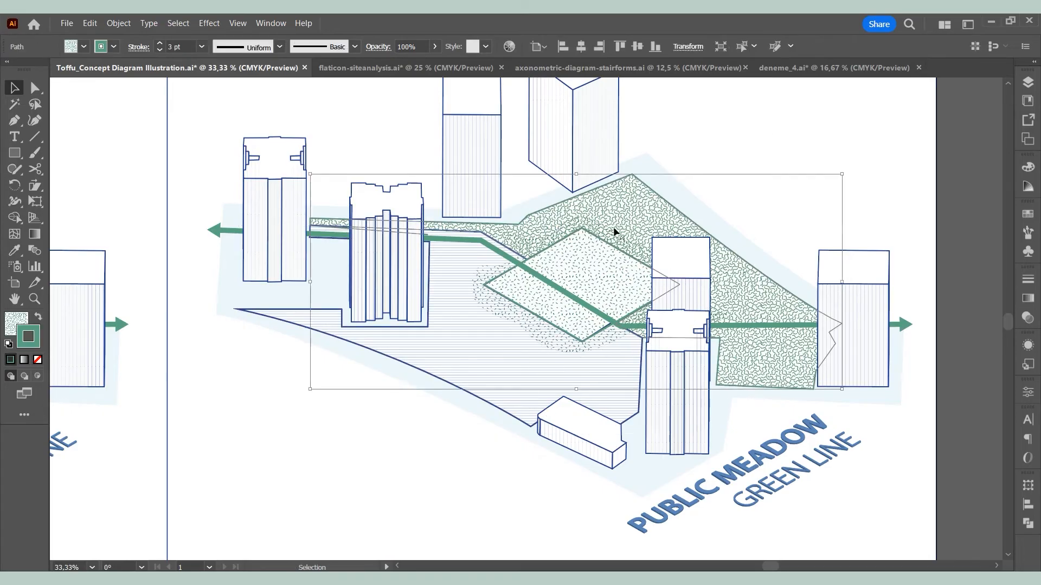
left_click(456, 333, "shift")
right_click(594, 233)
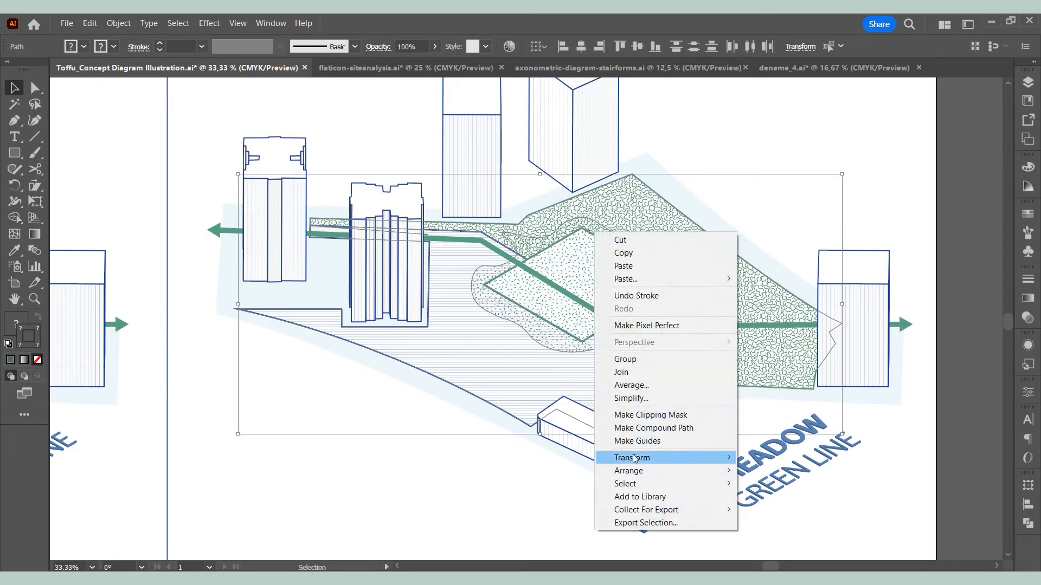
left_click(629, 360)
Apply the red arrow style from the urban context linkage diagram to the sixth diagram's green line with the Eyedropper.
left_click(588, 306)
scroll(518, 423, "down", 2)
key("i")
scroll(480, 297, "up", 3)
left_click(478, 119)
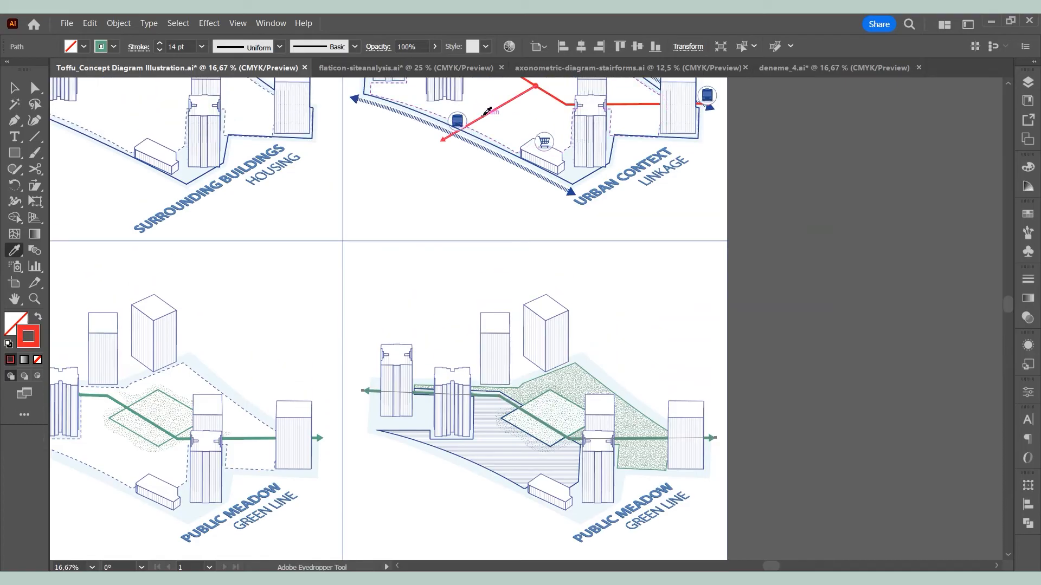
Shorten the red line to end just past the front building and add a final segment running downward with the arrowhead.
scroll(626, 434, "down", 2)
scroll(625, 433, "up", 1)
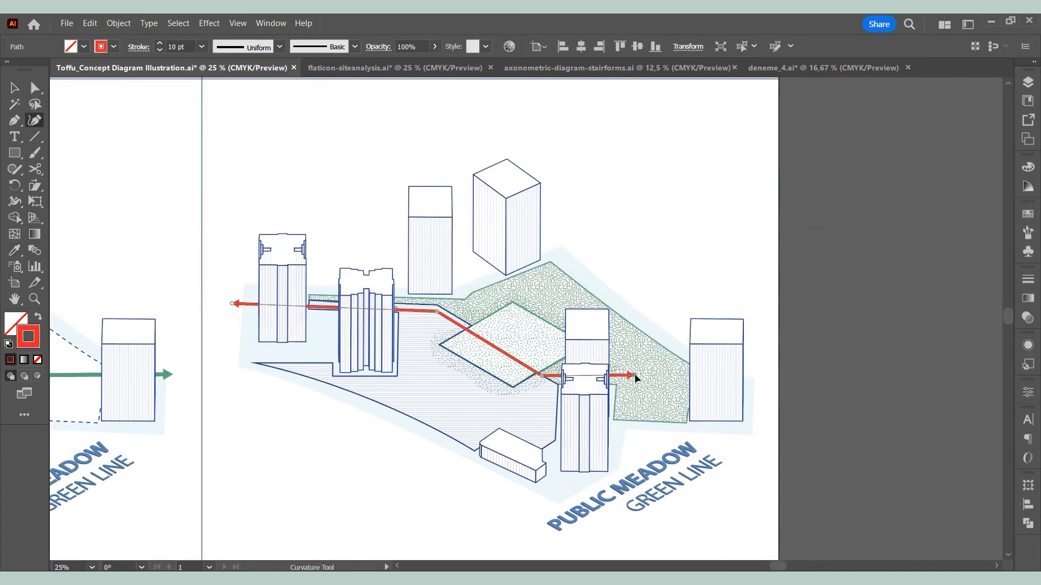
key("v")
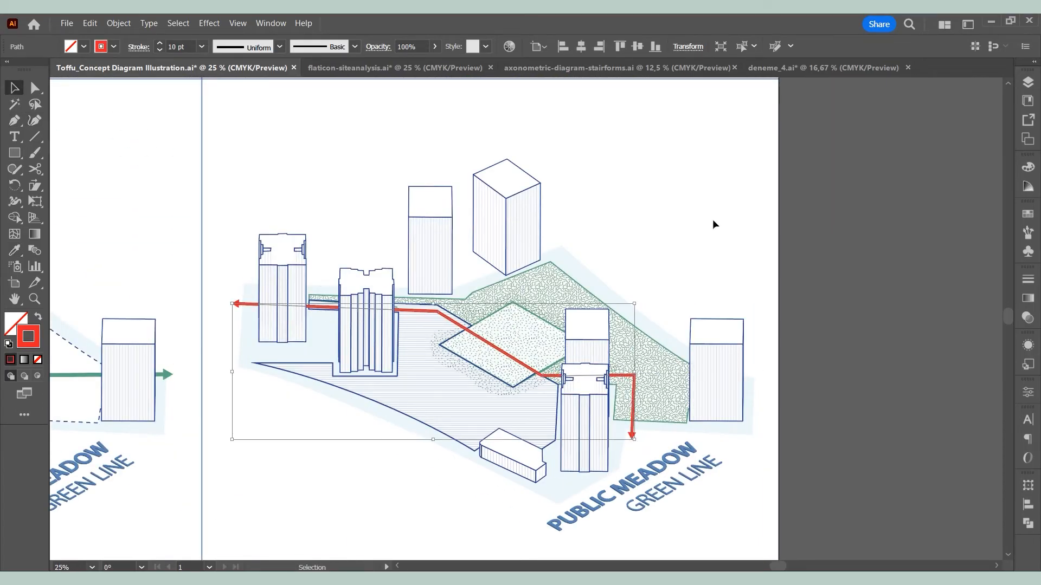
left_click(711, 222)
Copy the bicycle icon from flaticon-siteanalysis.ai and paste it above the sixth diagram beside a duplicate of the circled bus icon.
scroll(344, 144, "down", 1)
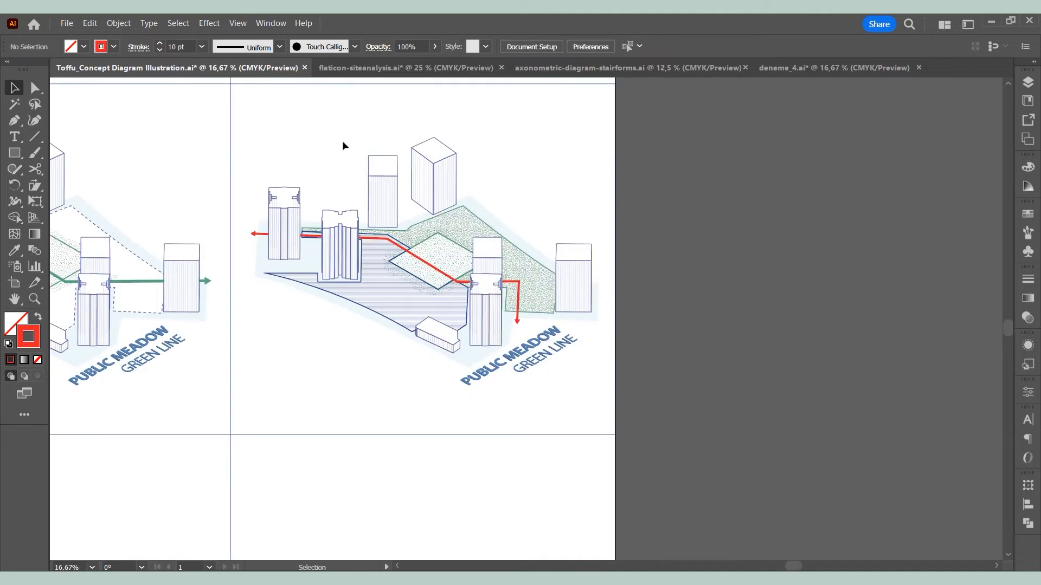
left_click(401, 67)
left_click(476, 135)
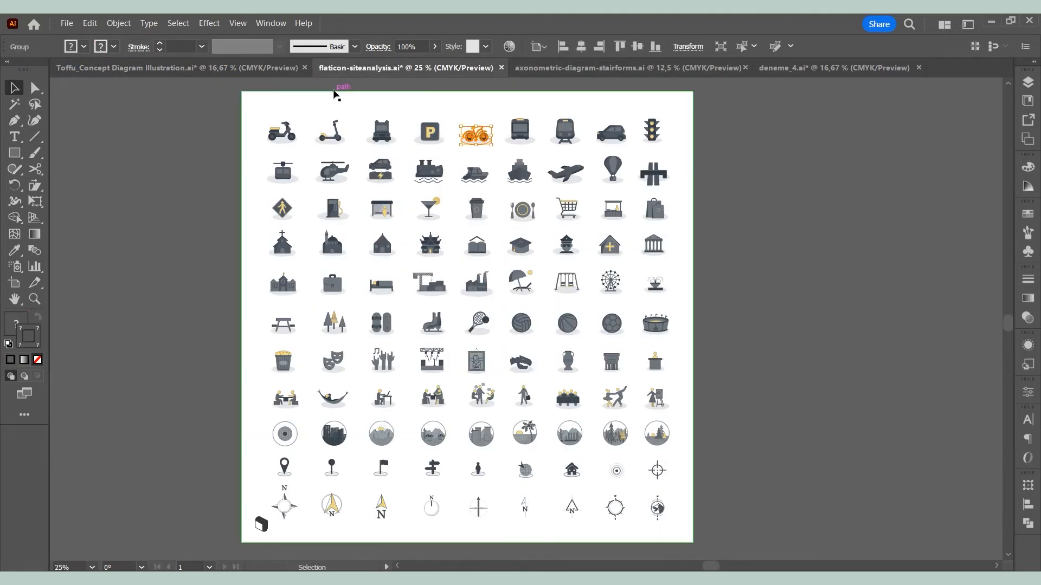
left_click(266, 69)
scroll(353, 214, "up", 5)
left_click_drag(373, 103, 338, 360)
key("ctrl+v")
Place the bicycle icon in navy inside the circle in place of the bus, and delete the bus icon.
left_click_drag(532, 319, 389, 361)
left_click(320, 311)
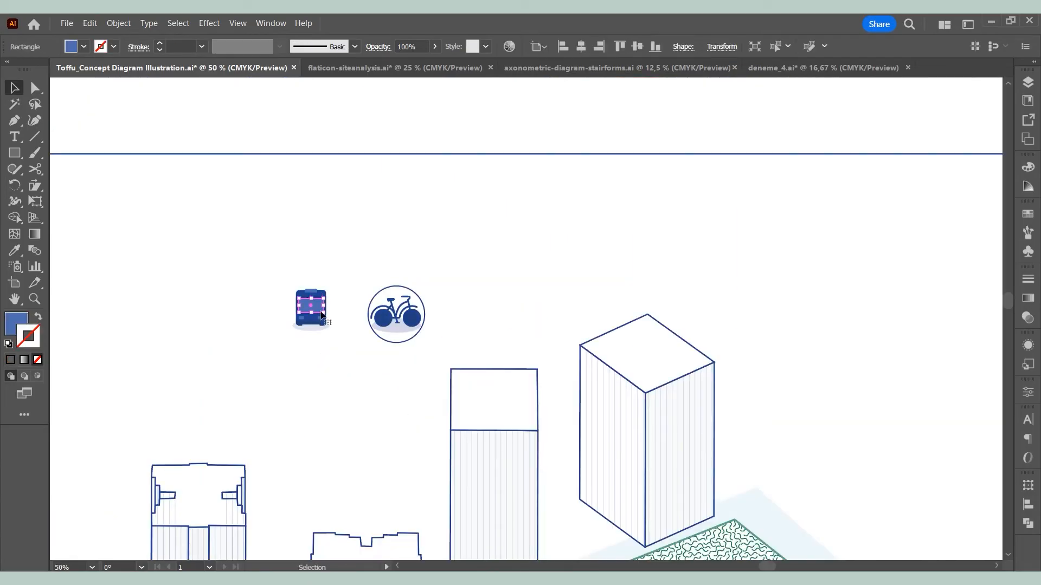
key("Delete")
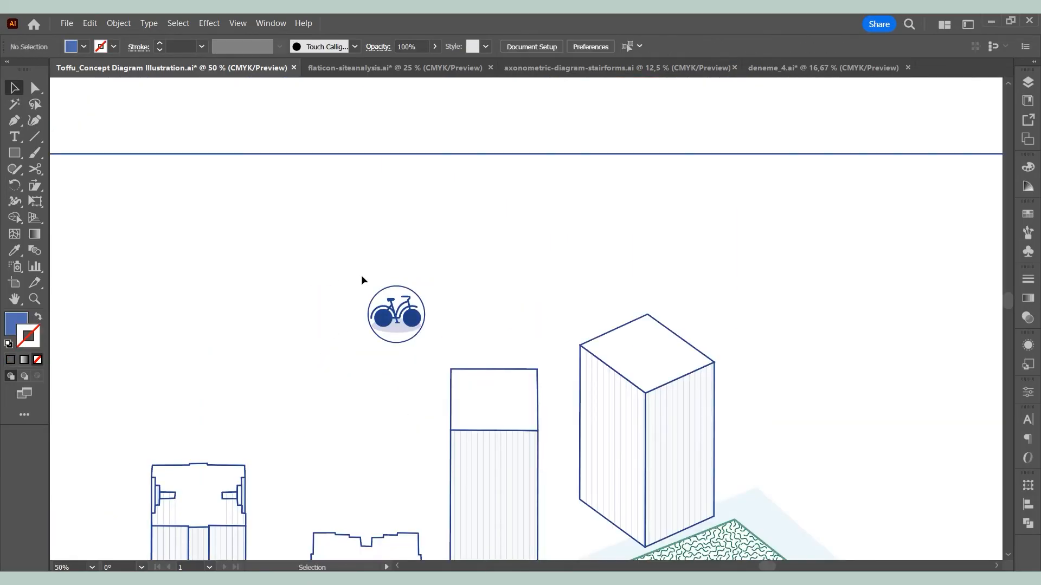
Move the circled bicycle icon to the sixth diagram, beside the leftmost building and above the red route's outer arrowhead.
scroll(540, 217, "down", 2)
left_click_drag(446, 243, 337, 392)
right_click(474, 265)
left_click(505, 403)
right_click(330, 391)
mouse_move(379, 327)
left_click(543, 329)
Transfer the bicycle icon to layer 6 and nudge it into position just above the red arrowhead.
left_click(1027, 83)
left_click_drag(1001, 139, 1001, 97)
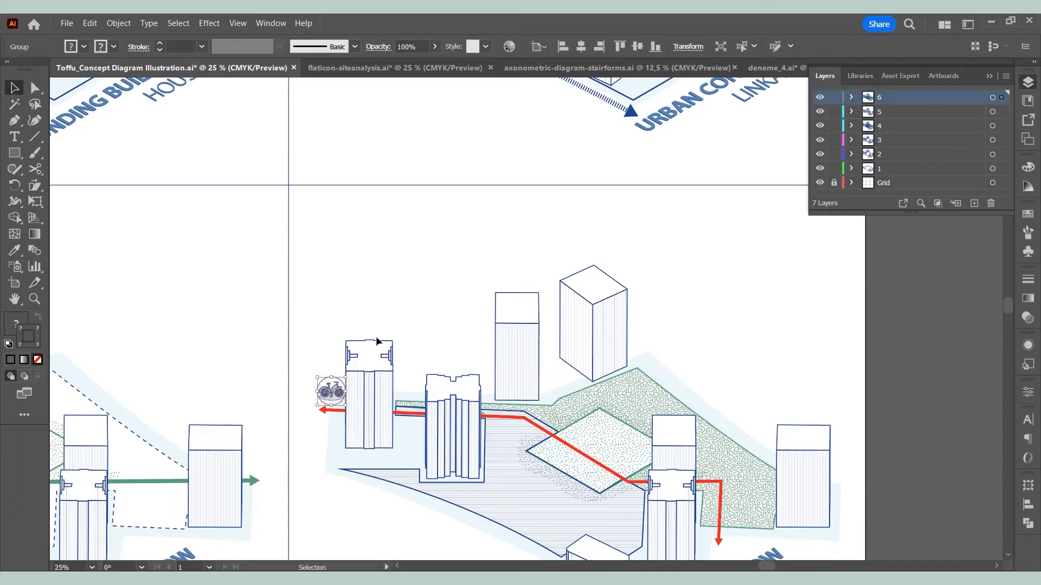
left_click(376, 333)
left_click_drag(333, 389, 331, 391)
left_click(415, 309)
scroll(423, 304, "down", 2)
left_click(1028, 82)
scroll(793, 211, "down", 2)
scroll(792, 211, "up", 1)
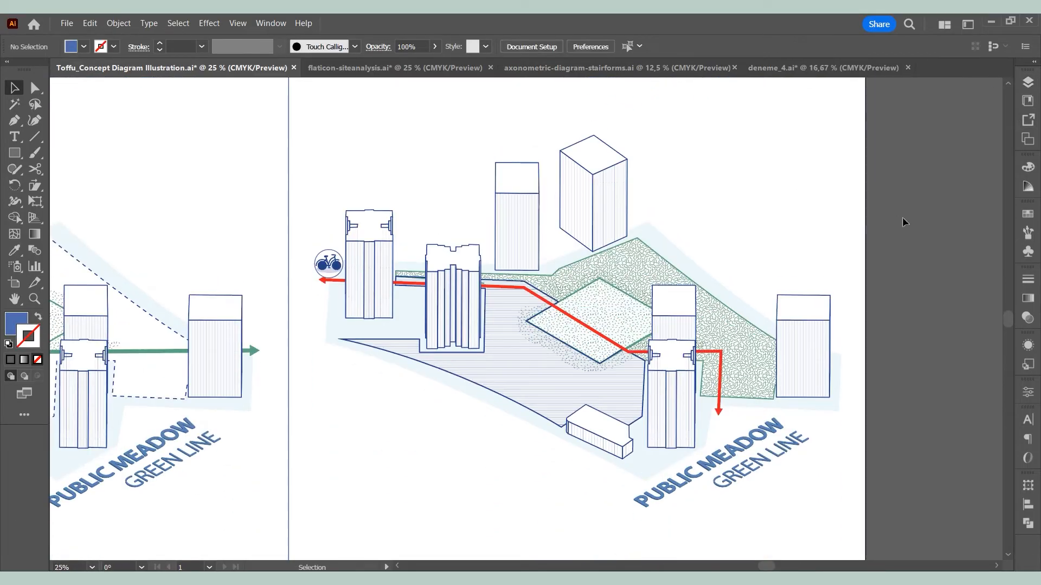
Copy the three trees with their small plants from the planted circular amphitheatre in axonometric-diagram-stairforms.ai.
left_click(683, 69)
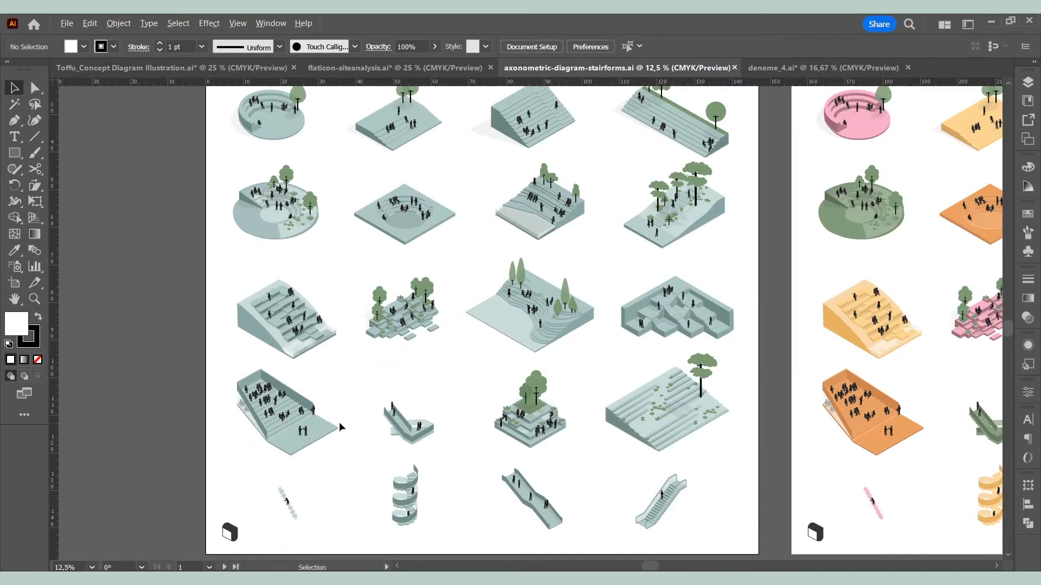
scroll(339, 427, "down", 1)
scroll(523, 395, "down", 1)
left_click_drag(678, 564, 700, 566)
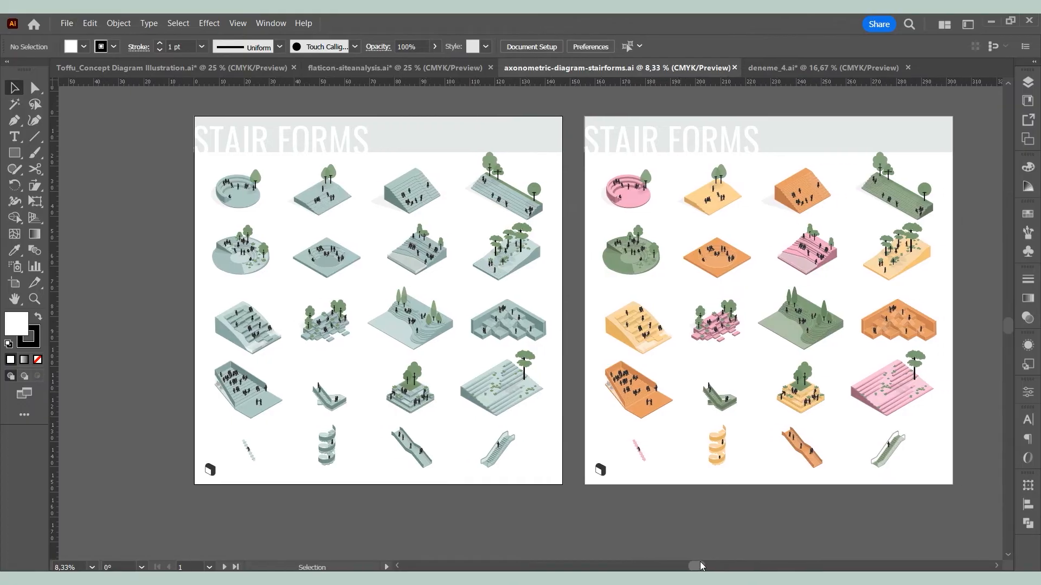
scroll(374, 352, "up", 2)
scroll(180, 180, "up", 2)
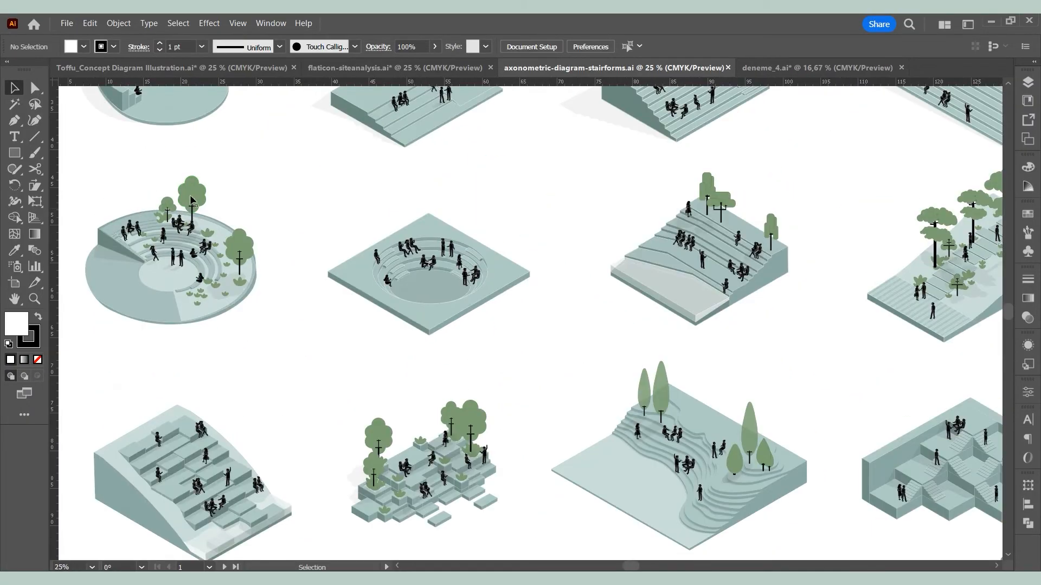
double_click(198, 201)
left_click(199, 201)
left_click(236, 242, "shift")
left_click(167, 203, "shift")
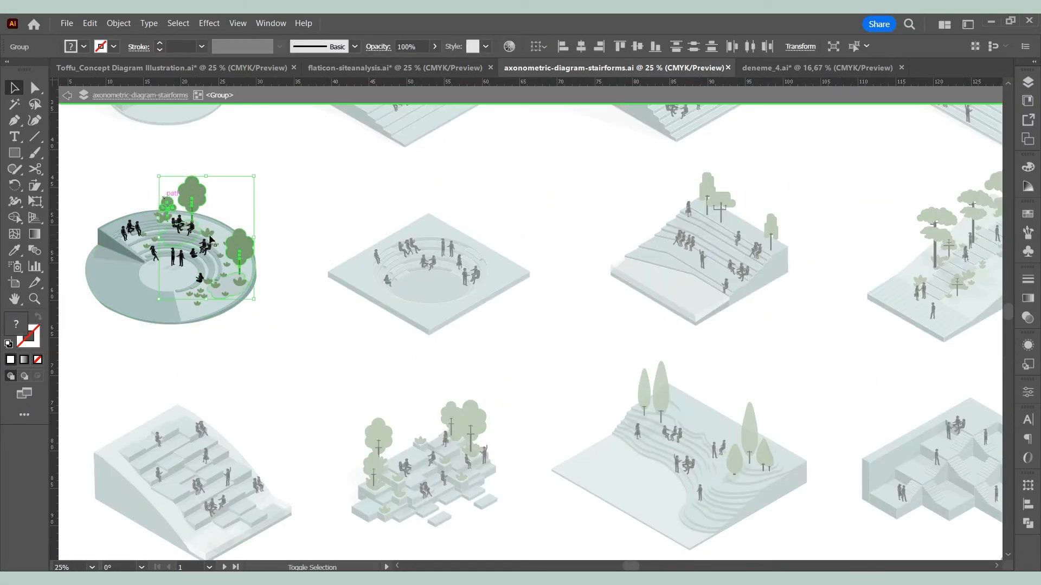
key("ctrl+c")
double_click(310, 207)
Paste the copied trees into the concept diagram file and distribute them over the sixth diagram's green zone.
left_click(200, 68)
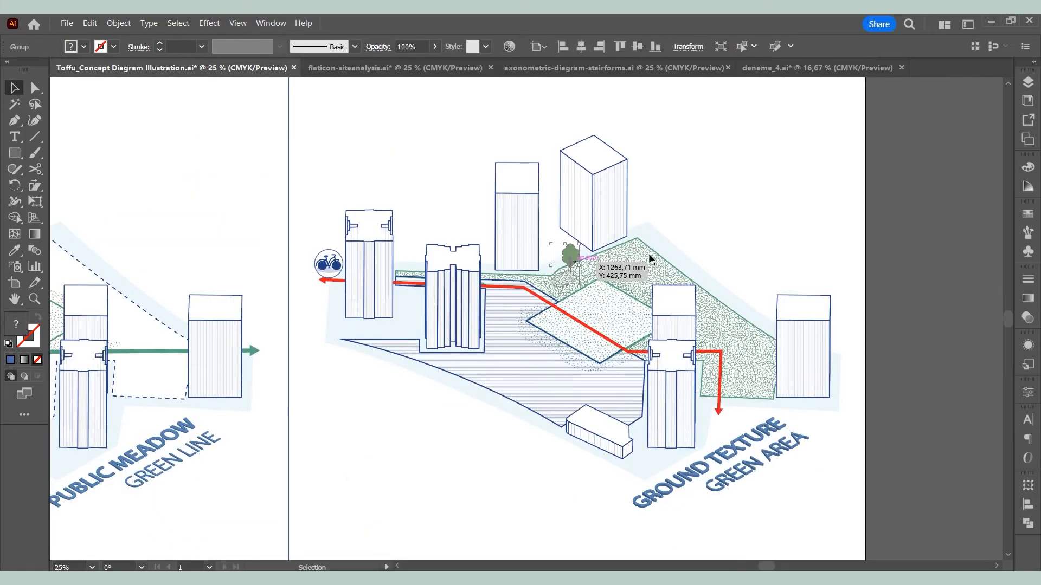
mouse_move(571, 256)
left_mouse_down()
mouse_move(609, 247)
mouse_move(632, 227)
mouse_move(721, 271)
mouse_move(733, 329)
mouse_move(767, 347)
mouse_move(727, 382)
mouse_move(723, 359)
left_mouse_up()
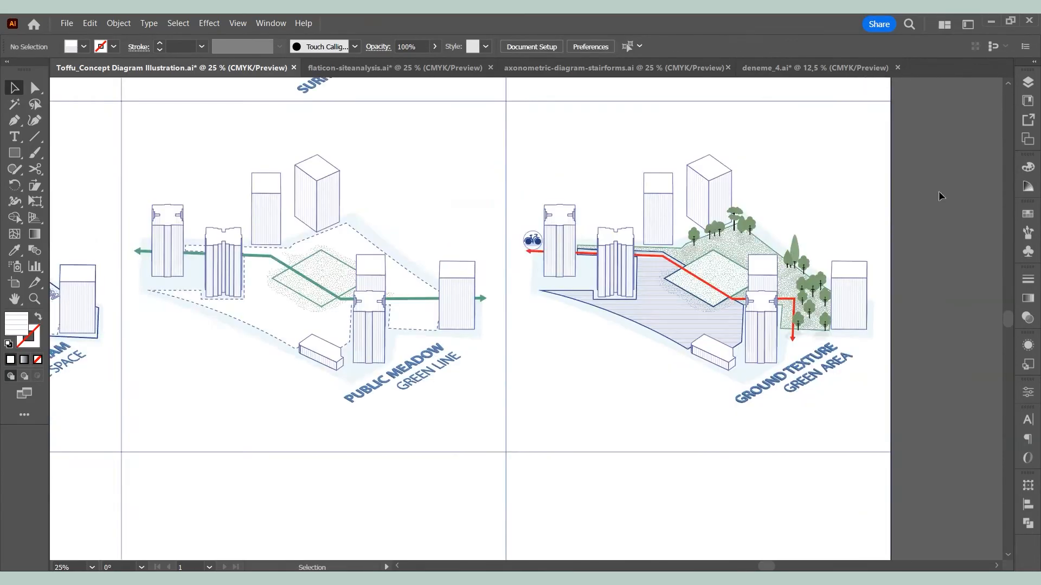
Duplicate the whole ground texture diagram into the first empty cell of the grid's last row.
scroll(938, 191, "down", 3)
scroll(803, 236, "up", 1)
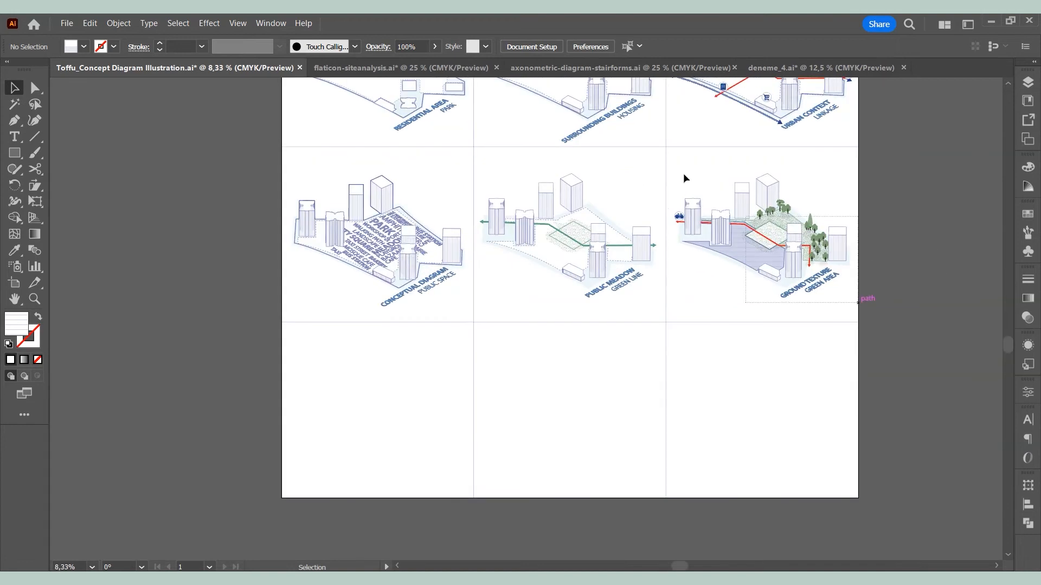
left_click(740, 257)
left_click_drag(740, 258, 360, 418)
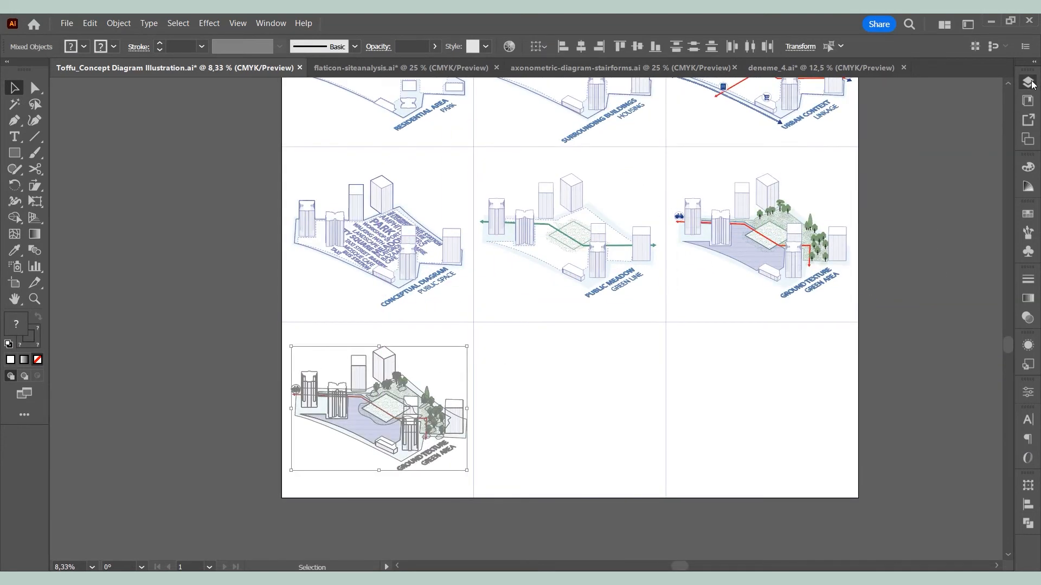
Create a new layer above layer 6 and move the duplicated diagram onto it.
left_click(1028, 82)
key("ctrl+l")
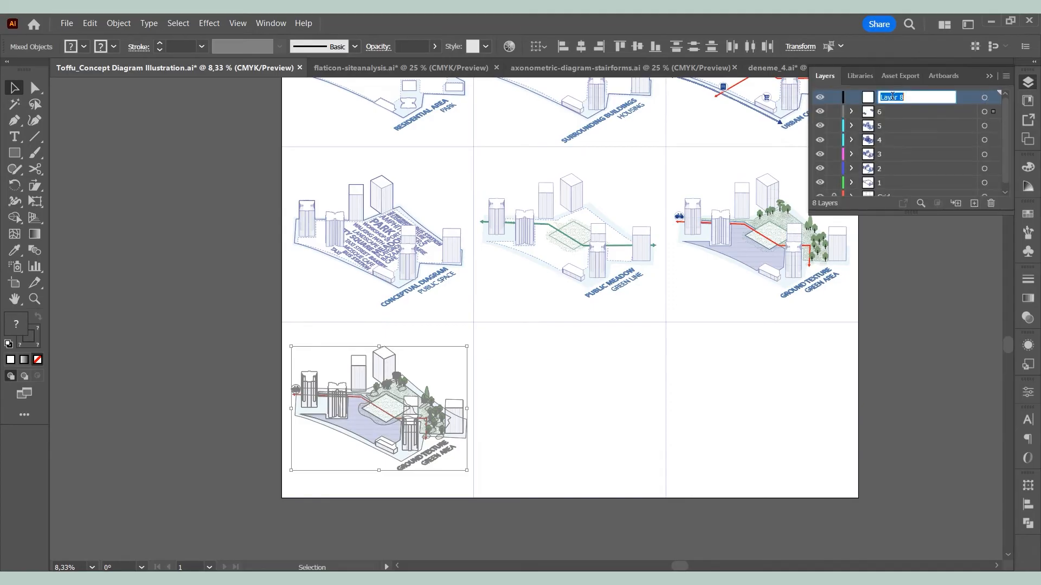
left_click_drag(994, 112, 994, 99)
left_click(514, 377)
scroll(339, 428, "up", 3)
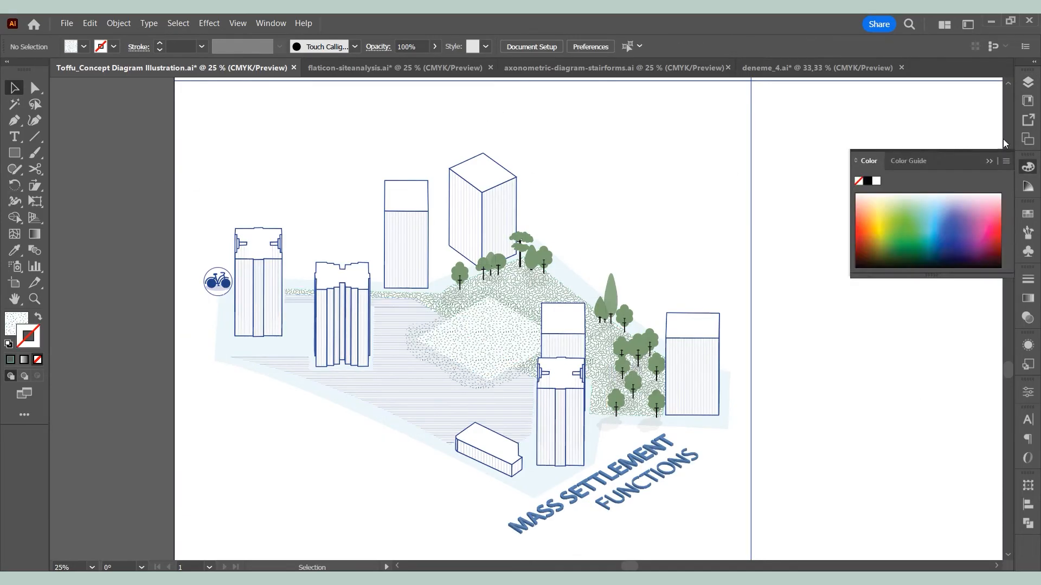
Delete the bicycle icon from the mass settlement functions diagram and select its hatched ground zone.
left_click(833, 279)
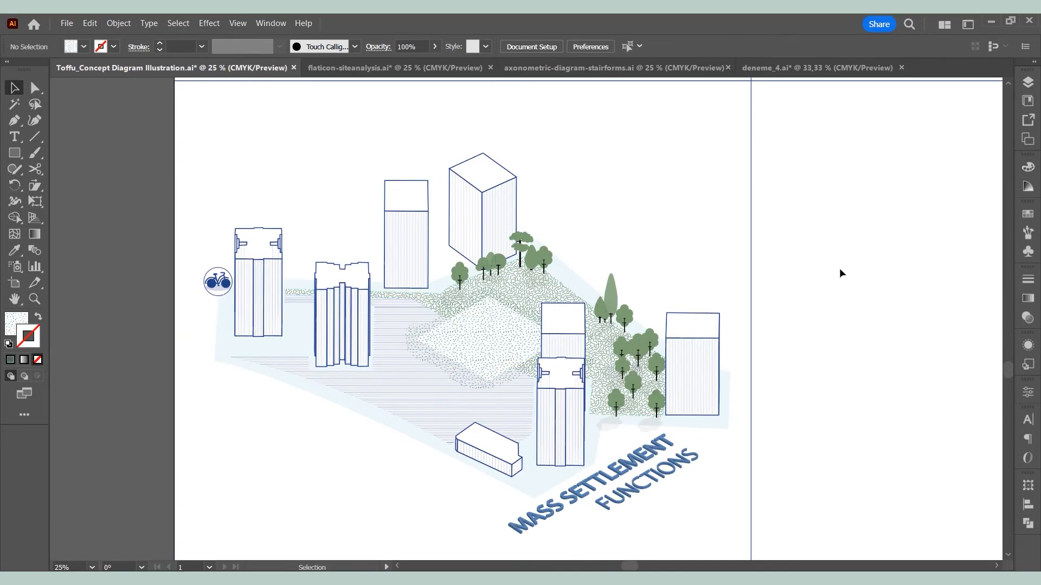
left_click(219, 284)
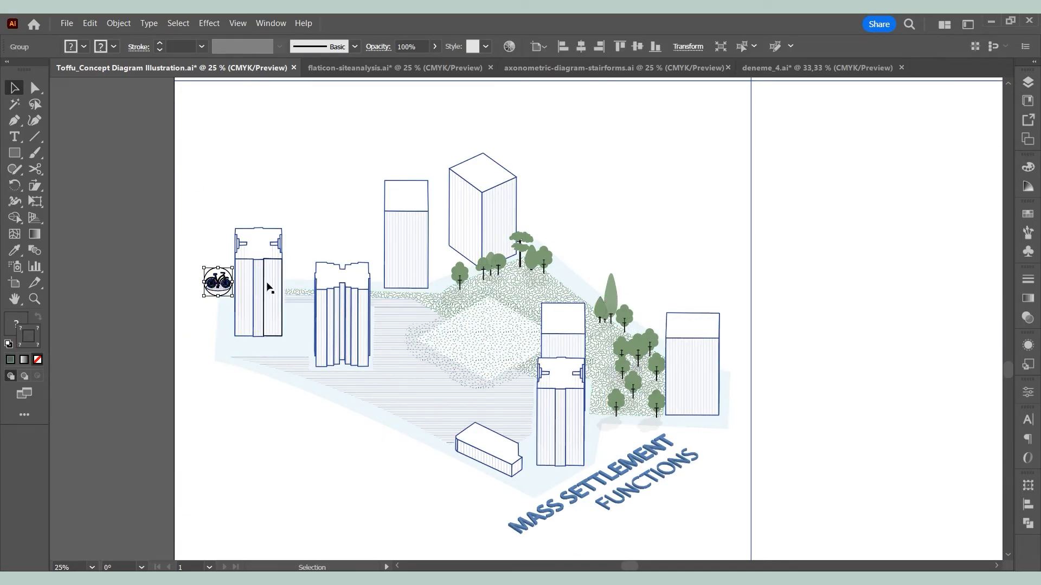
key("Delete")
left_click(305, 325)
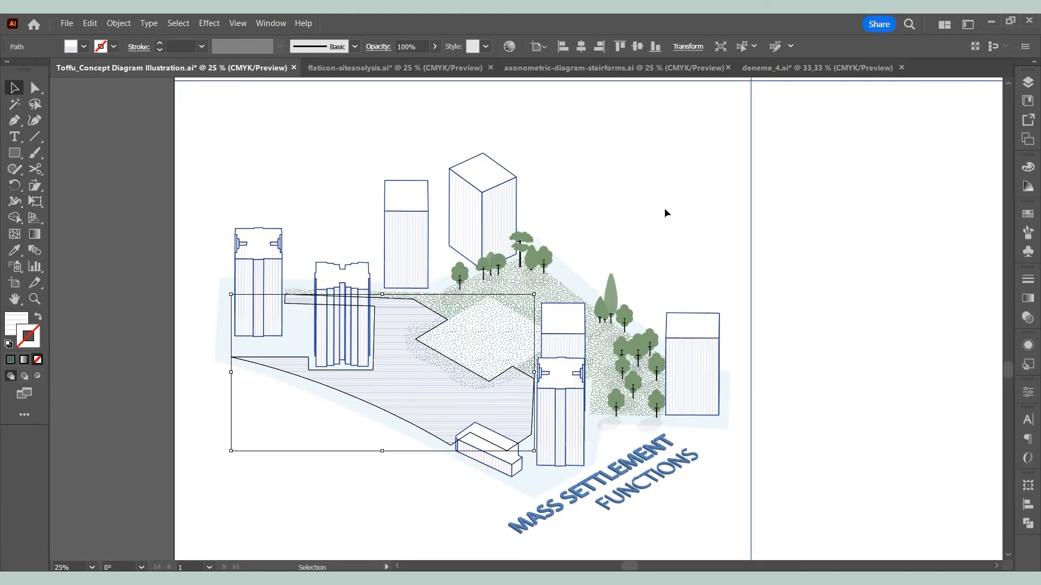
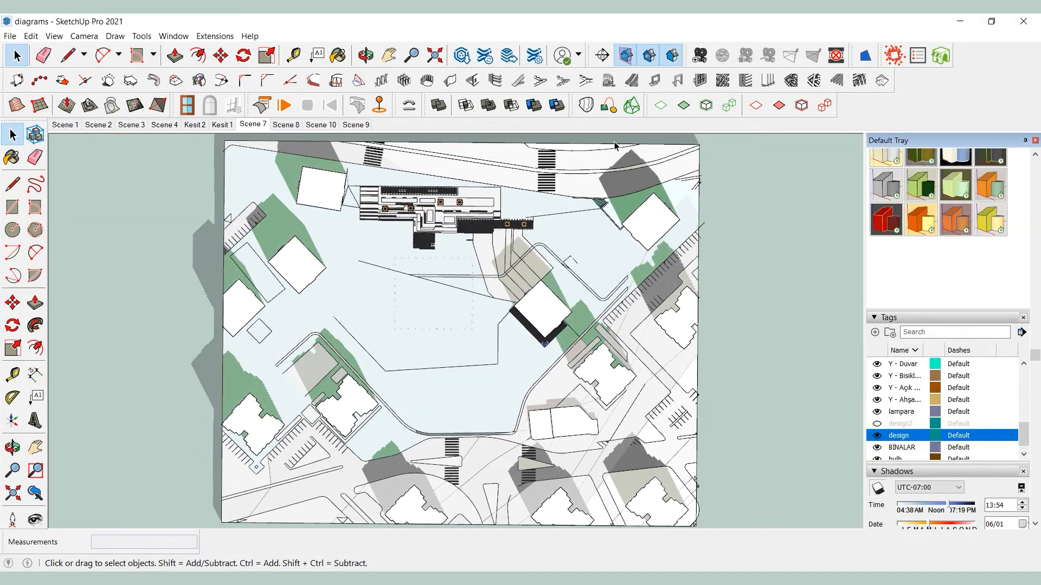
Capture the zoomed SketchUp site plan as a screenshot and paste it into the Illustrator cell beside the mass settlement diagram.
scroll(450, 201, "up", 4)
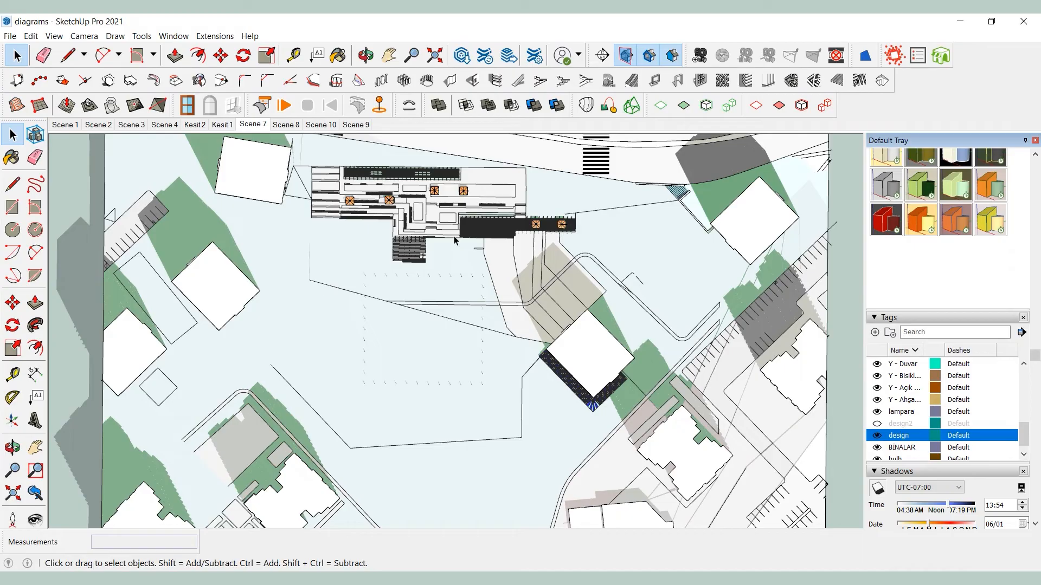
key("Print")
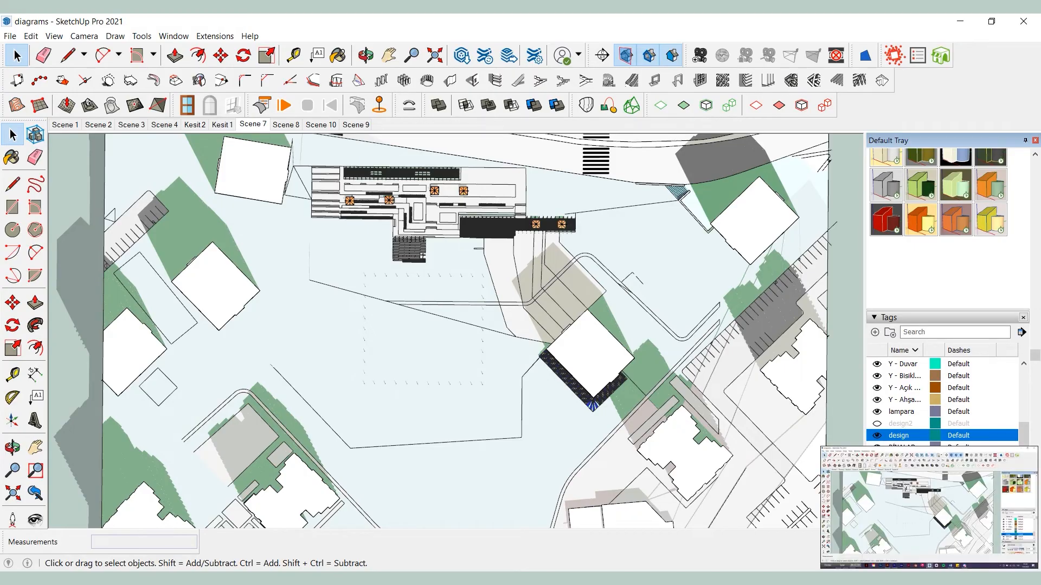
key("alt+Tab")
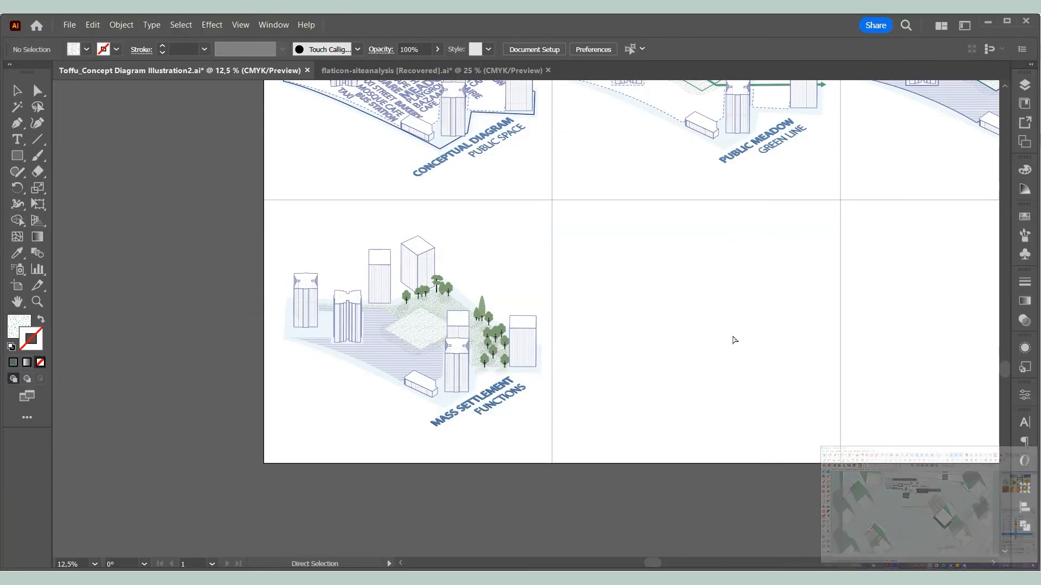
key("ctrl+v")
key("v")
left_click_drag(598, 262, 773, 278)
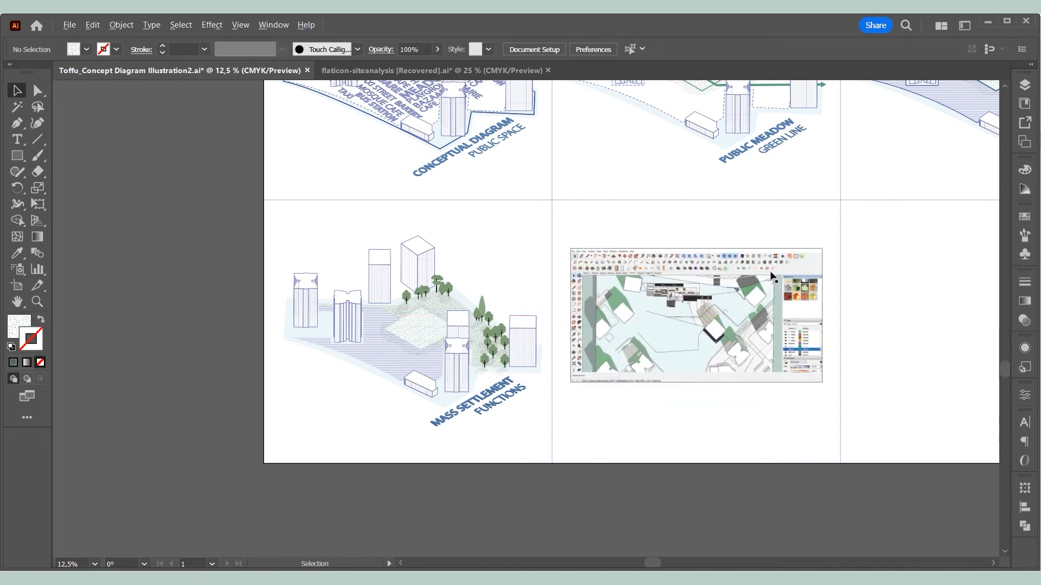
Trace the building's short outer edge on the pasted plan with the Pen tool and give it the navy outline with no fill.
scroll(712, 298, "up", 6)
scroll(542, 230, "down", 1)
left_click(17, 126)
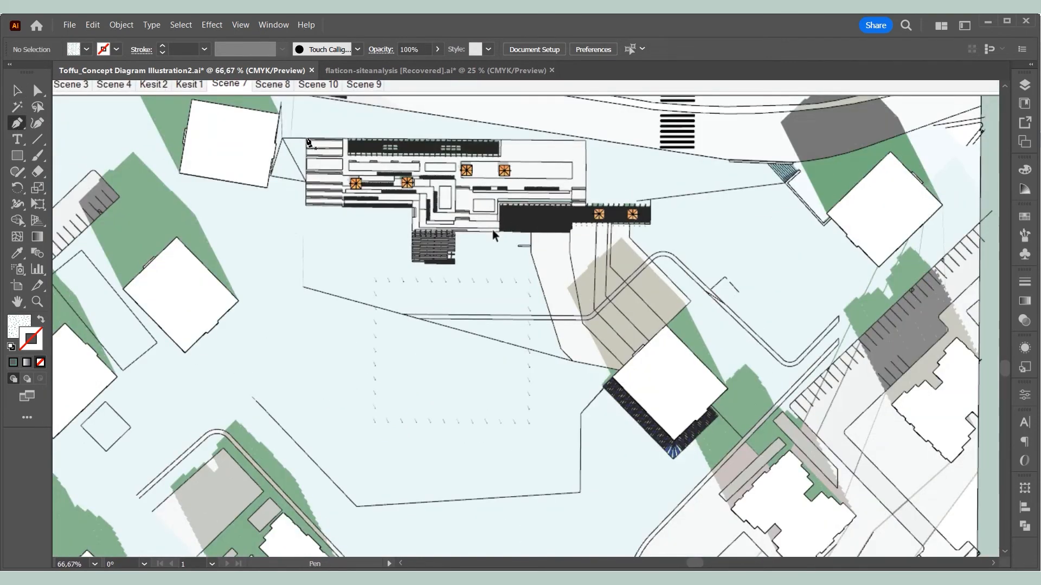
left_click(306, 139)
left_click(307, 205)
left_click(17, 253)
scroll(650, 247, "down", 3)
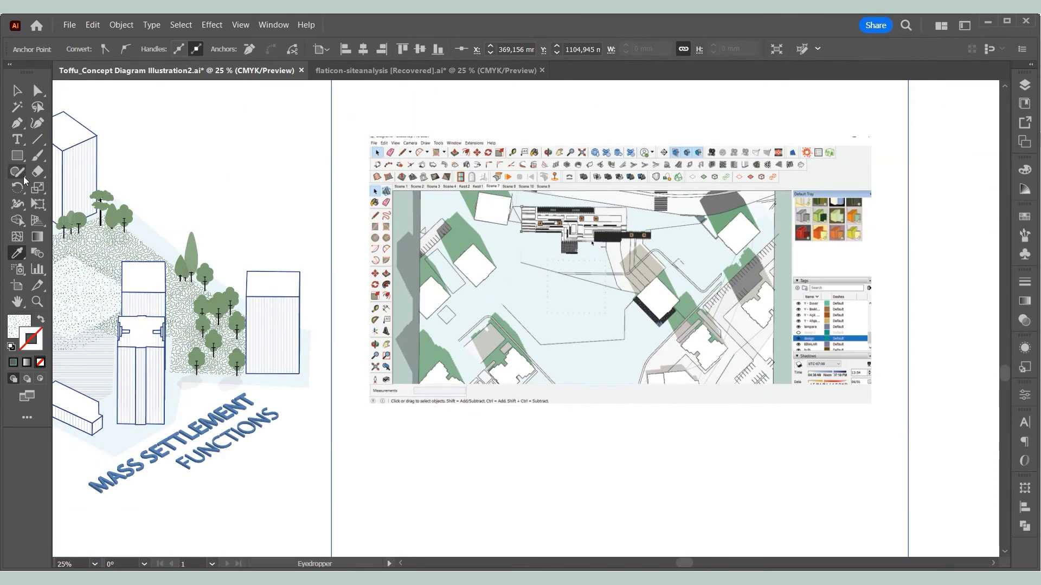
left_click(40, 362)
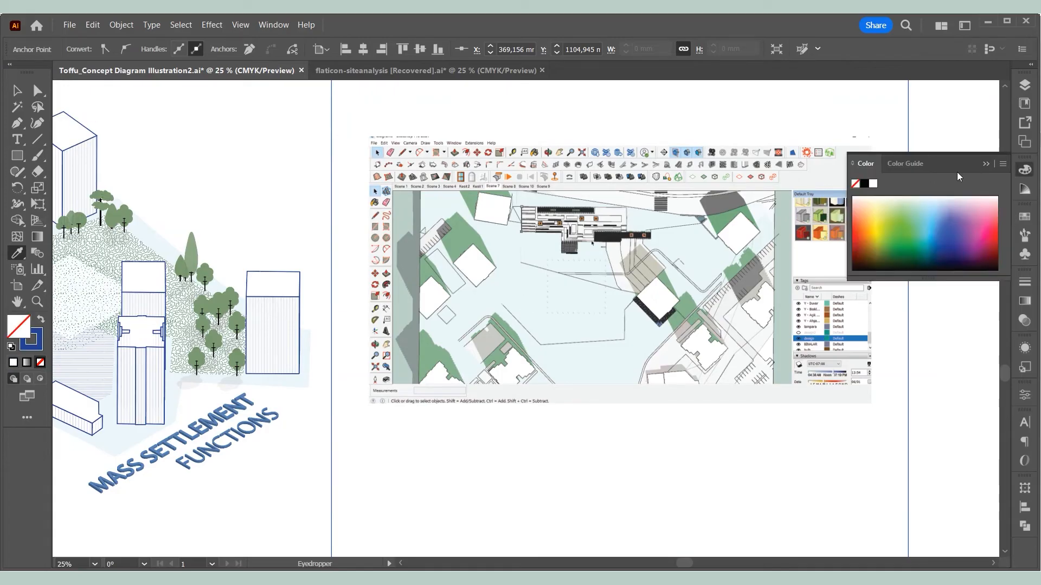
left_click(986, 167)
Reduce the opacity of the pasted site plan image to 45%.
scroll(661, 236, "up", 2)
left_click(623, 180)
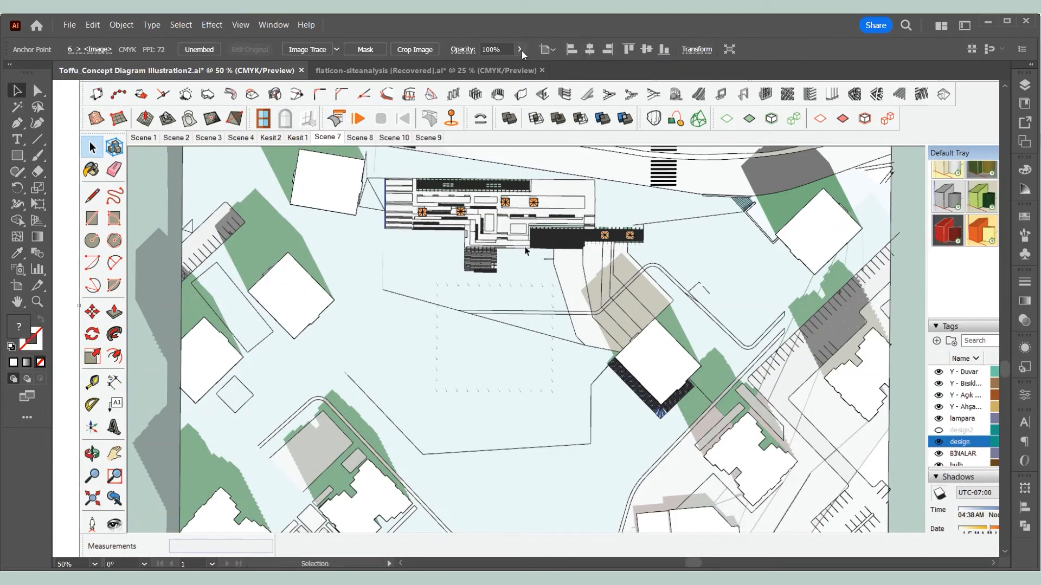
left_click_drag(502, 64, 489, 64)
Continue the navy path around the building's stepped perimeter back to its starting corner, with a straight long upper edge.
left_click(385, 201)
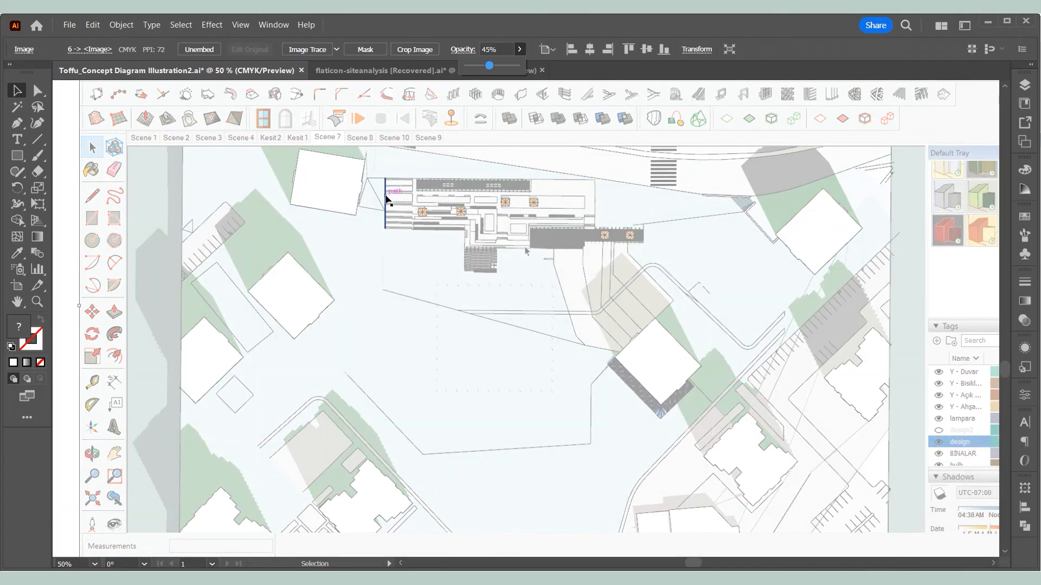
scroll(476, 232, "up", 2)
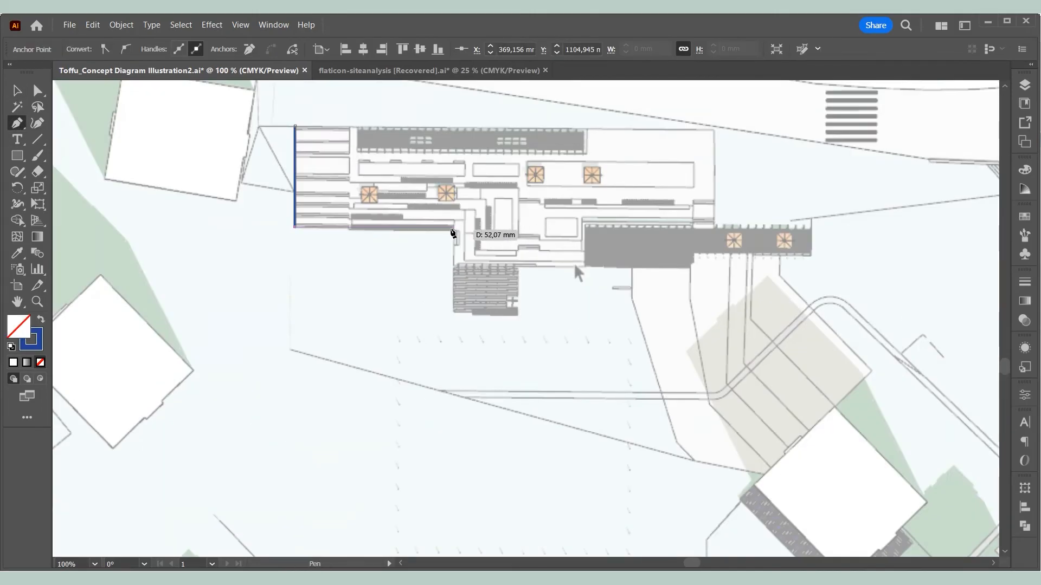
left_click(453, 228)
left_click(453, 270)
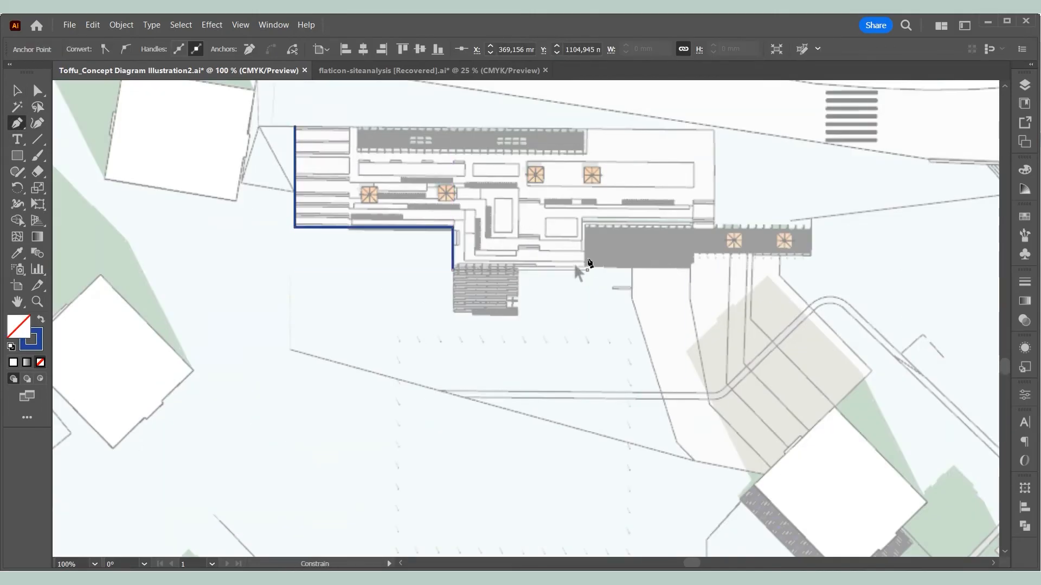
left_click(587, 269)
left_click(587, 226)
left_click(715, 129)
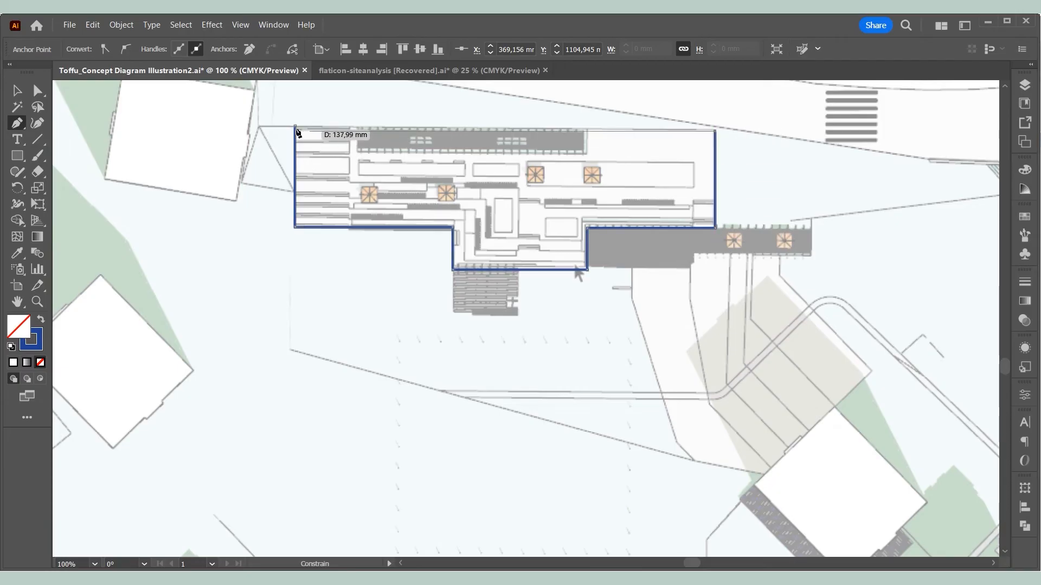
left_click(295, 128)
key("ctrl+z")
key("ctrl+z")
left_click(715, 128)
left_click(295, 128)
Tidy the building outline's corner where the start and end of the path meet.
key("v")
left_click(38, 123)
left_click(294, 129)
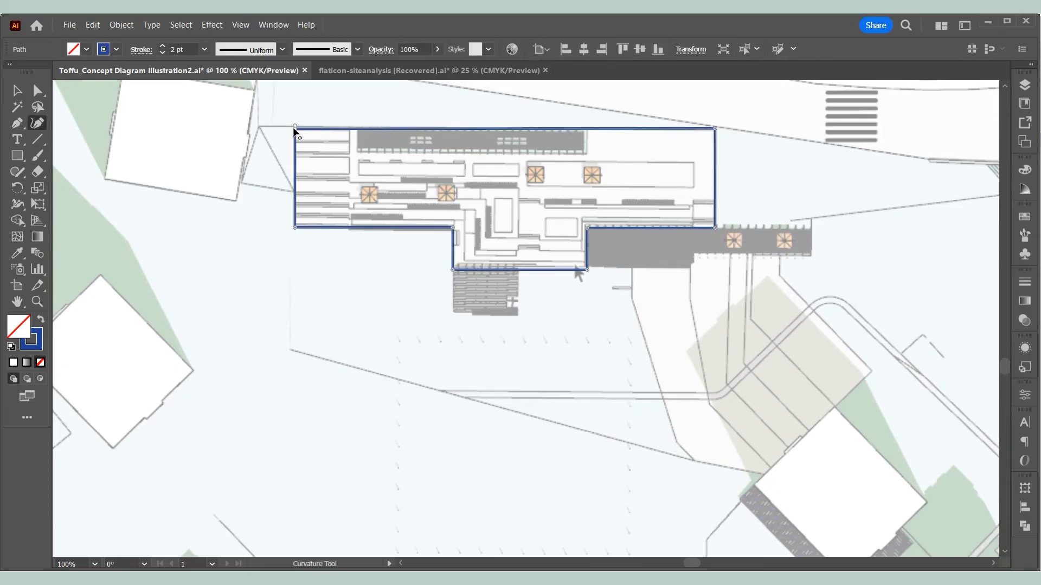
left_click(18, 91)
right_click(422, 155)
left_click(37, 123)
left_click(18, 123)
Draw a straight line across the building outline to separate the narrow end strip of steps.
key("v")
left_click(350, 194)
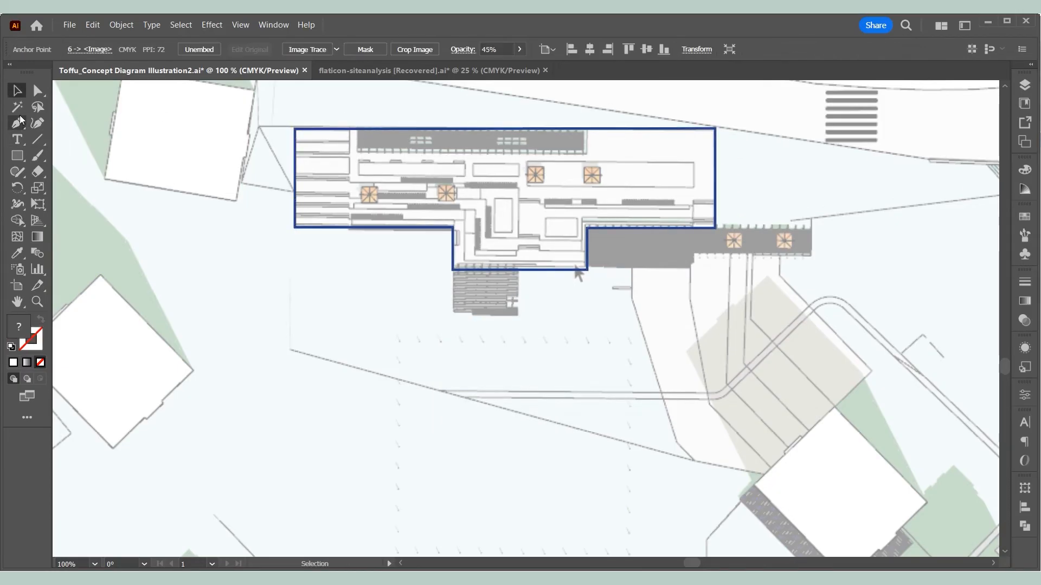
key("p")
left_click(349, 129)
left_click(349, 228)
key("Escape")
Trace the upper stepped line inside the building and apply the navy outline style to it with the Eyedropper.
left_click(587, 241)
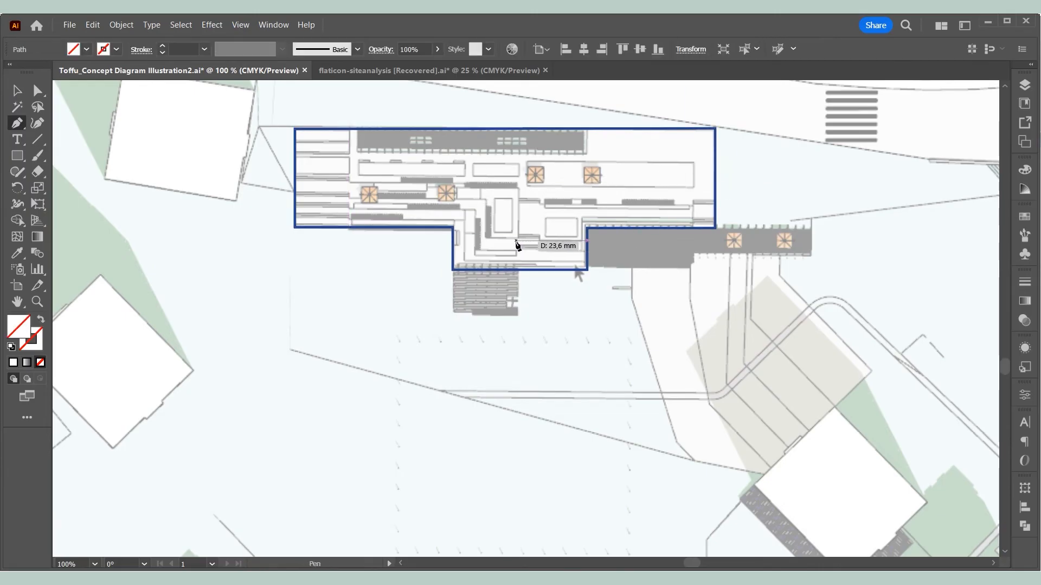
left_click(519, 188)
left_click(348, 187)
left_click(295, 210)
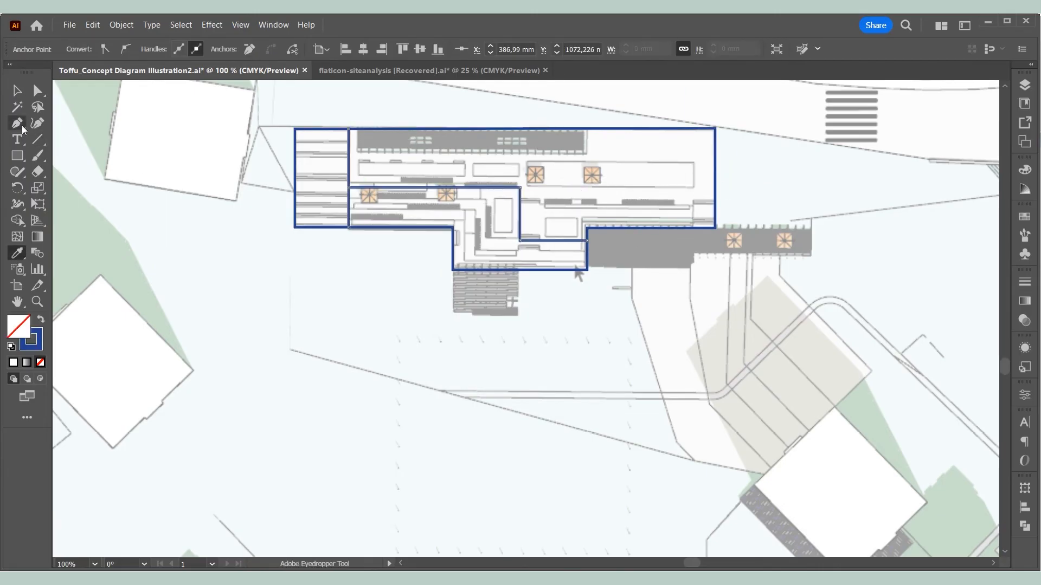
Trace the second inner stepped line, the remaining building details, and the path and plaza edges over the plan.
left_click(17, 124)
left_click(587, 252)
left_click(476, 252)
left_click(476, 211)
left_click(350, 212)
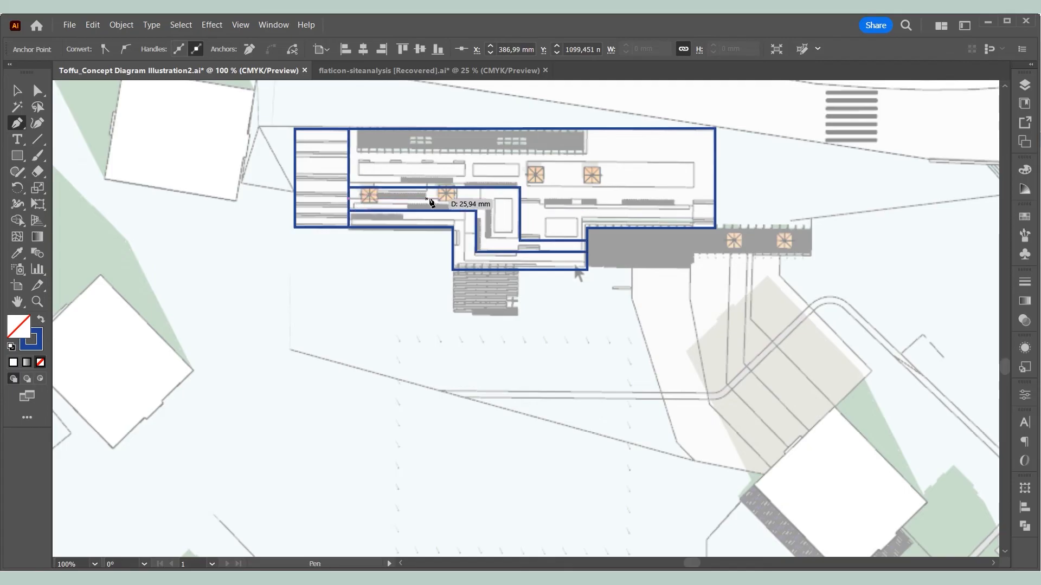
key("ctrl+minus")
key("Delete")
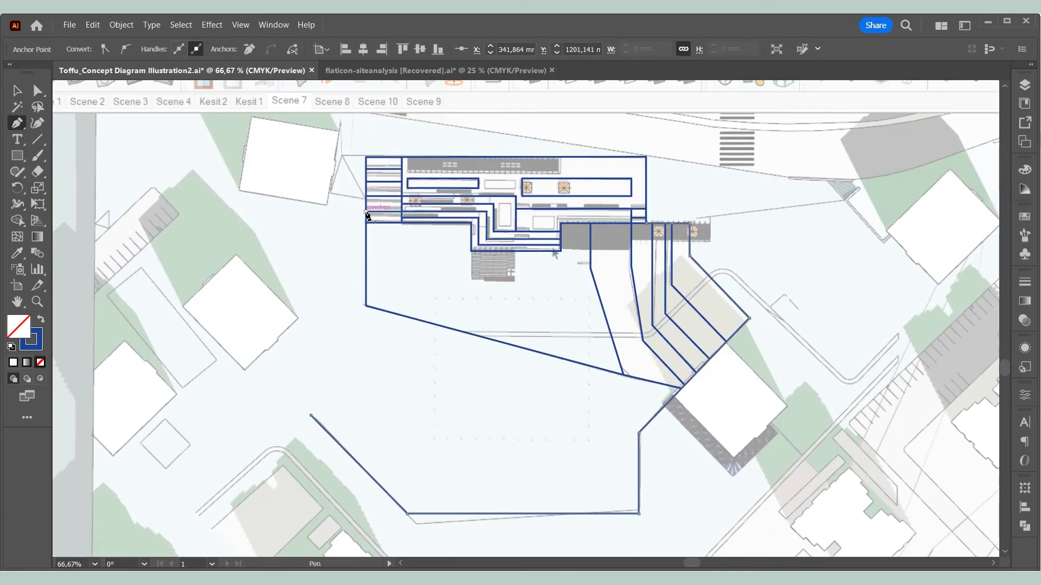
Delete the faded site plan image from beneath the traced linework.
key("v")
left_click(474, 269)
scroll(474, 268, "down", 4)
key("Delete")
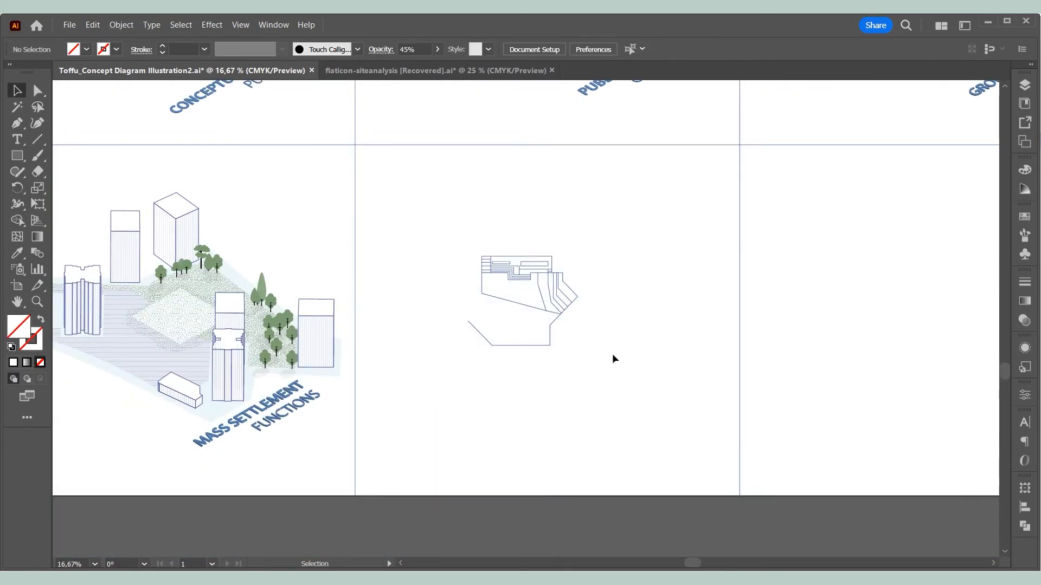
Enlarge the traced building and plaza linework slightly and group it.
left_click_drag(612, 355, 459, 224)
left_click_drag(577, 257, 598, 239)
right_click(552, 272)
left_click(608, 399)
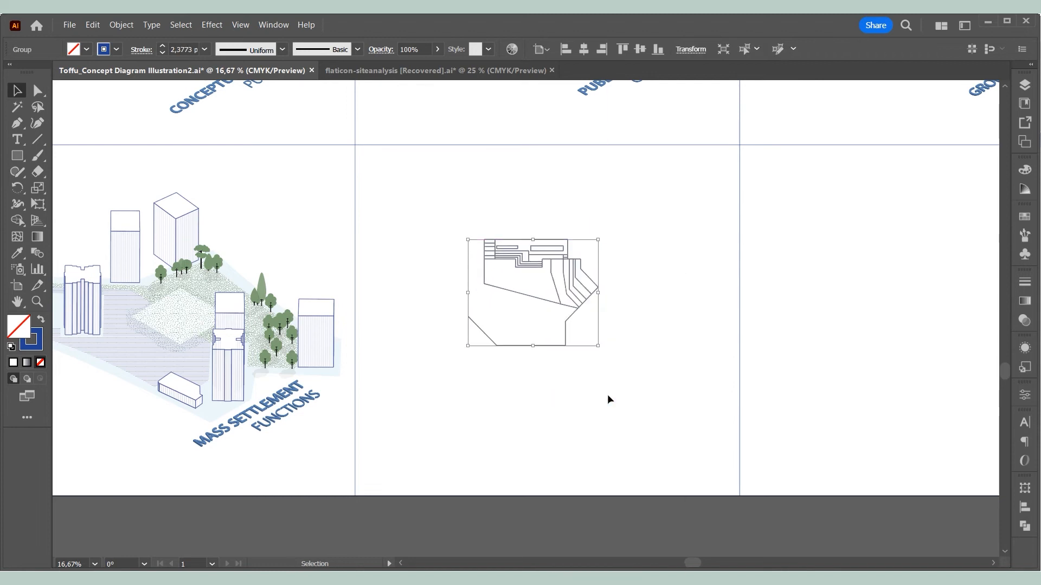
Delete the flat building and plaza linework group from the cell beside the Mass Settlement Functions diagram.
left_click(607, 395)
scroll(607, 396, "left", 3)
left_click(649, 266)
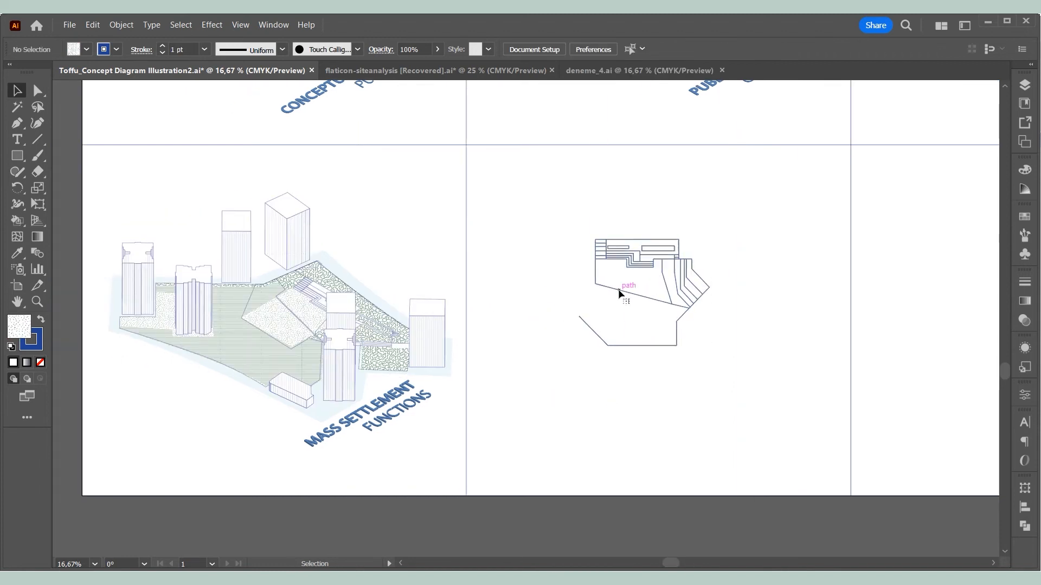
left_click(619, 294)
key("Delete")
Paste the SketchUp plan screenshot into the empty cell and sample the navy outline style with the Eyedropper, without a fill.
key("ctrl+v")
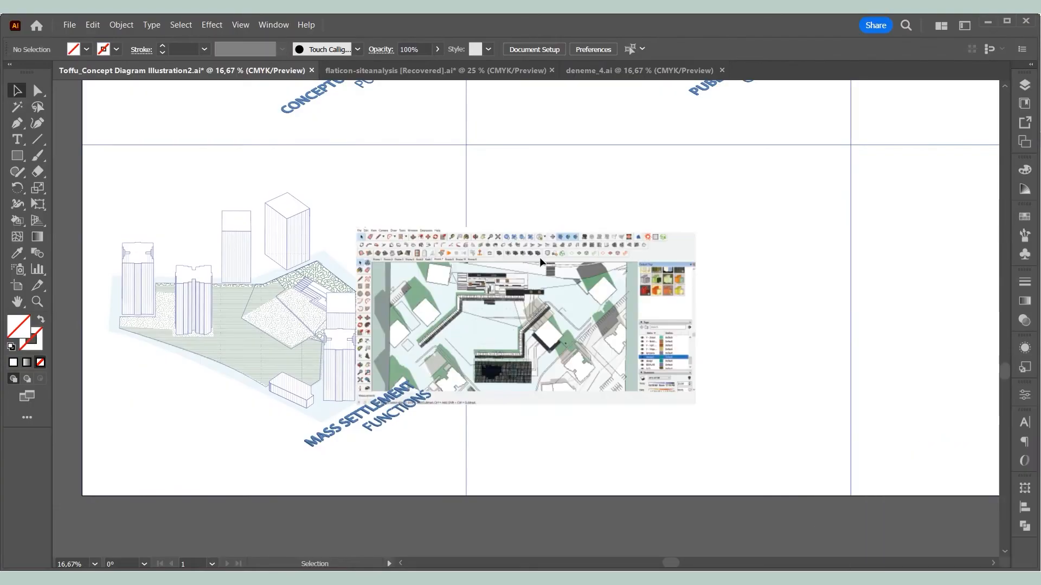
left_click_drag(523, 288, 659, 270)
left_click(344, 290)
key("i")
left_click(345, 290)
key("/")
scroll(829, 301, "up", 2)
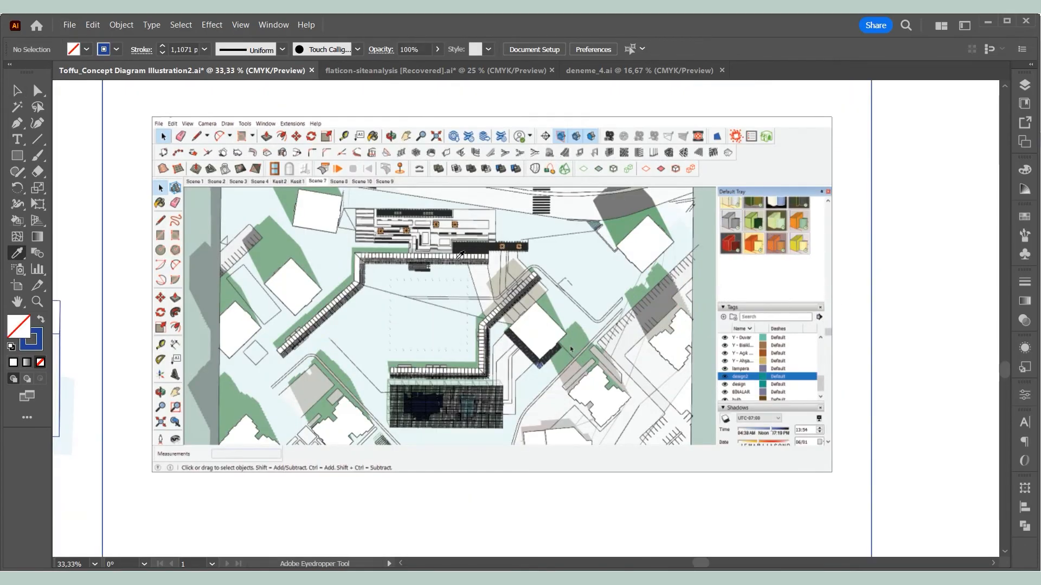
Duplicate the small building rectangle along the left diagonal walkway and line it up with the plan.
key("v")
scroll(678, 374, "up", 1)
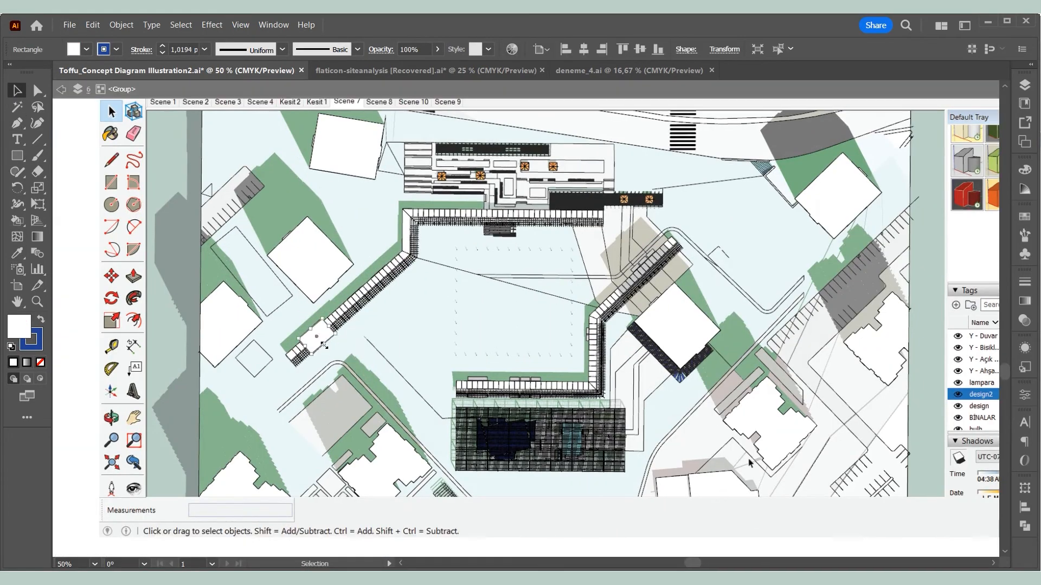
left_click_drag(324, 345, 389, 280)
left_click_drag(327, 330, 343, 317)
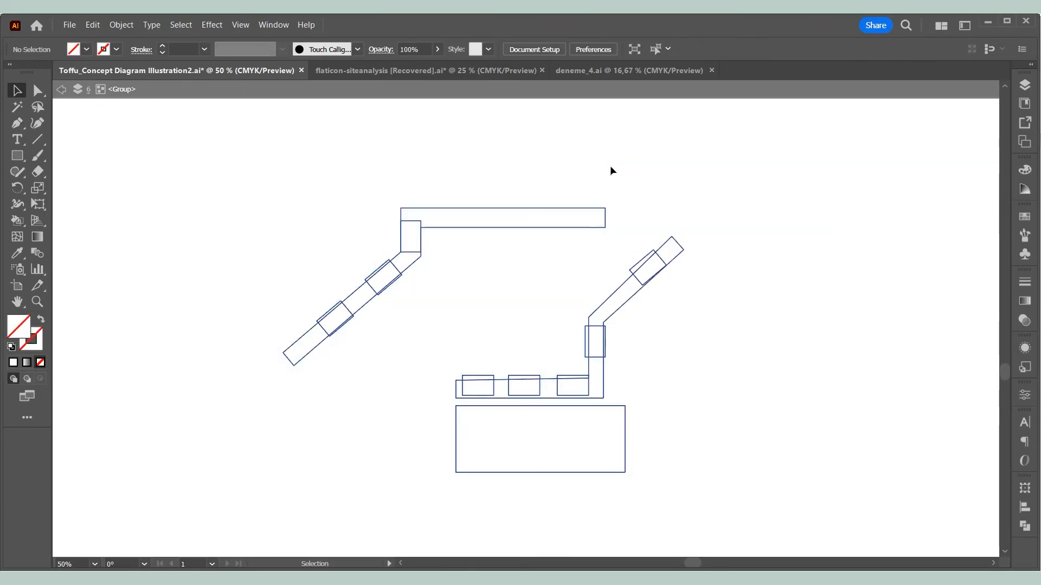
Group the small building rectangles distributed along the two walkway outlines.
left_click(594, 328)
left_click(573, 386, "shift")
left_click(529, 377, "shift")
left_click(484, 377, "shift")
left_click(395, 269, "shift")
left_click(346, 311, "shift")
left_click(414, 224, "shift")
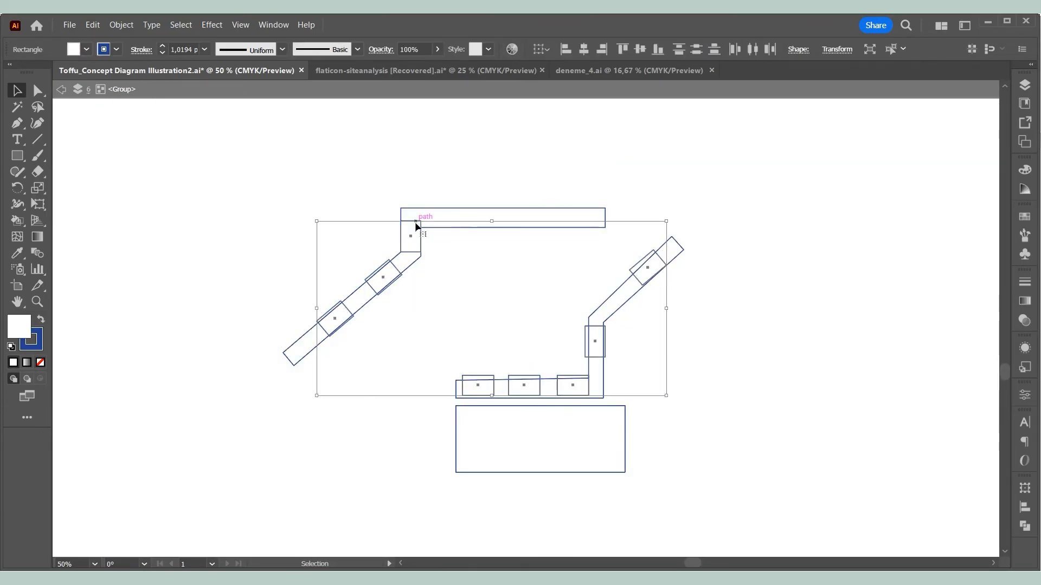
right_click(419, 234)
left_click(448, 372)
Inside the rectangle group, rotate the rectangle on the right diagonal walkway to 45°, then leave the group.
left_click(532, 228)
double_click(659, 261)
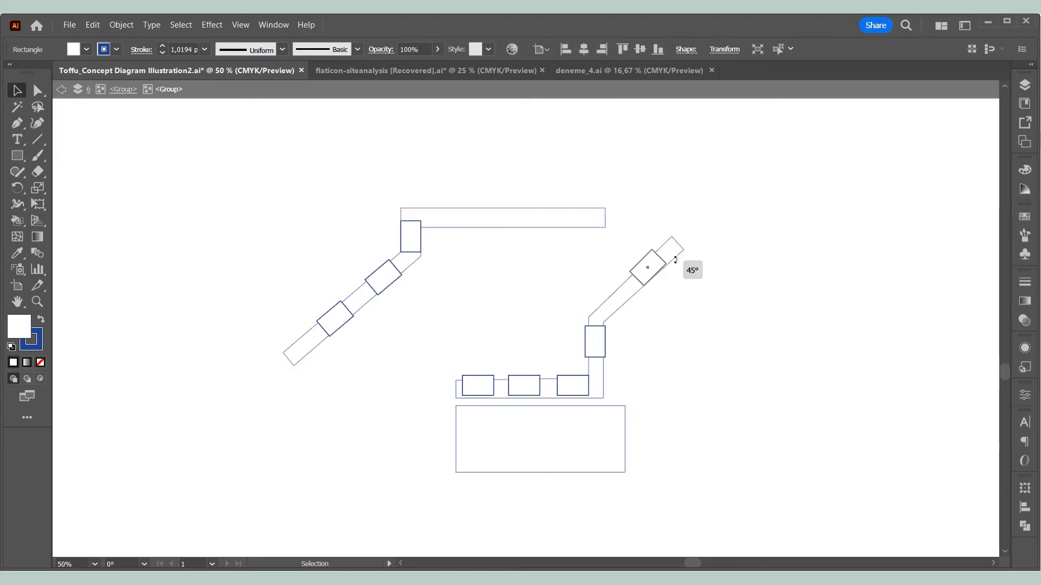
double_click(714, 265)
Delete the flat walkway and building plan from the cell beside the diagram.
scroll(717, 265, "down", 3)
left_click_drag(671, 265, 813, 322)
double_click(789, 313)
double_click(780, 321)
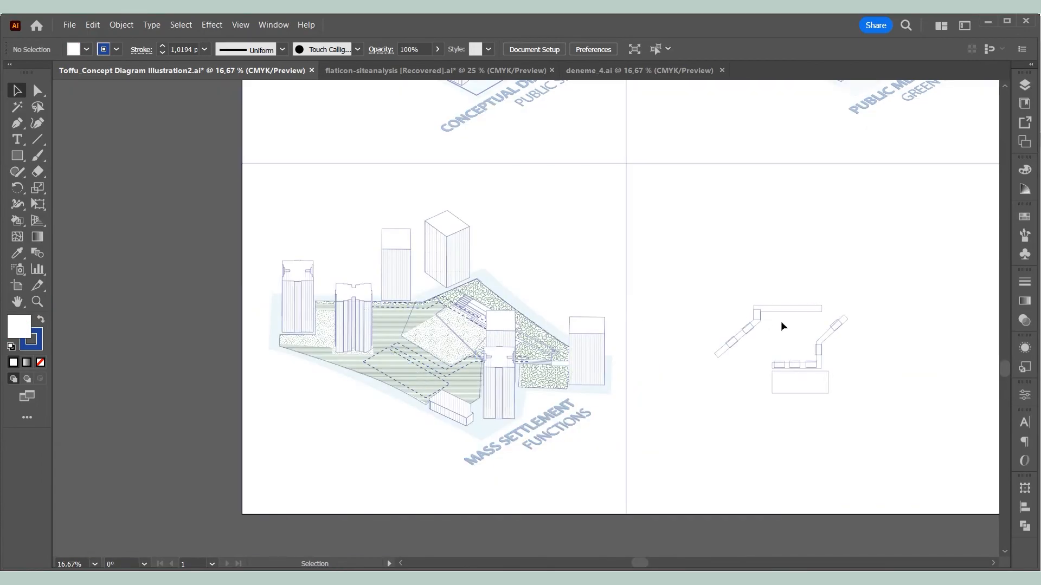
double_click(783, 312)
left_click(784, 313)
key("Delete")
Copy the extruded building boxes inside their group and paste the copies in place.
double_click(777, 311)
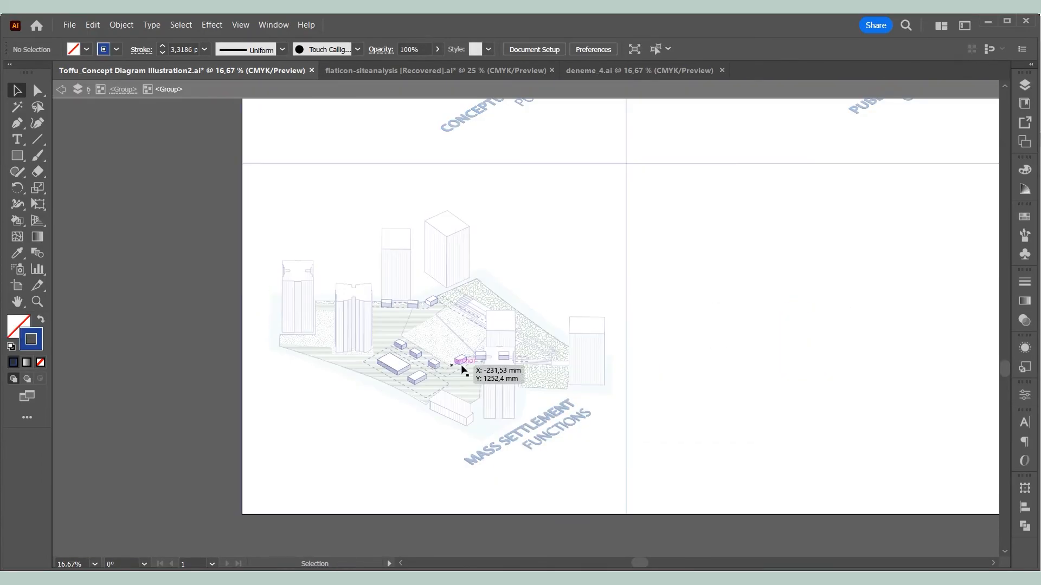
double_click(602, 372)
scroll(417, 355, "up", 2)
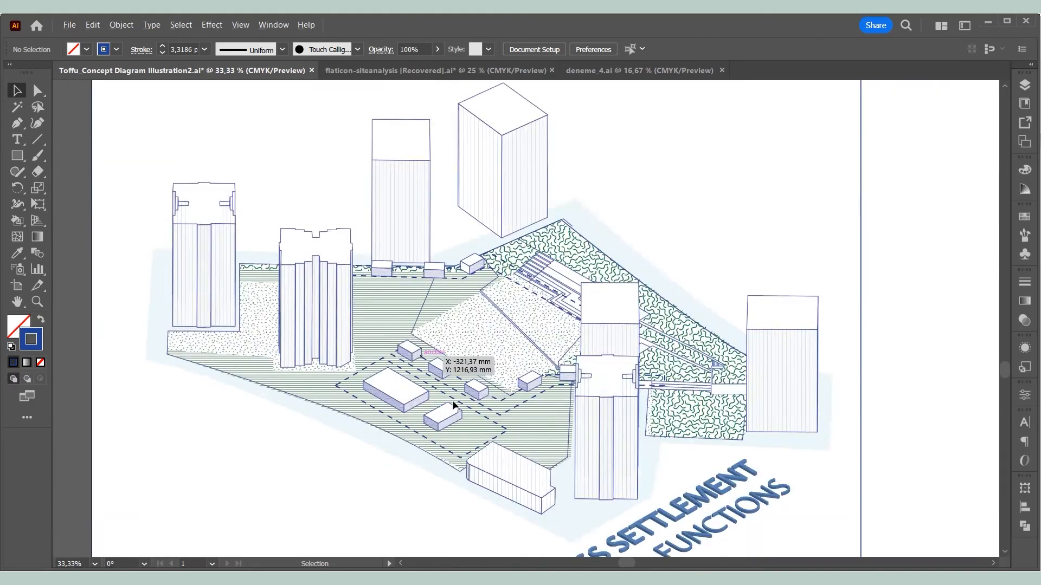
double_click(377, 318)
double_click(380, 323)
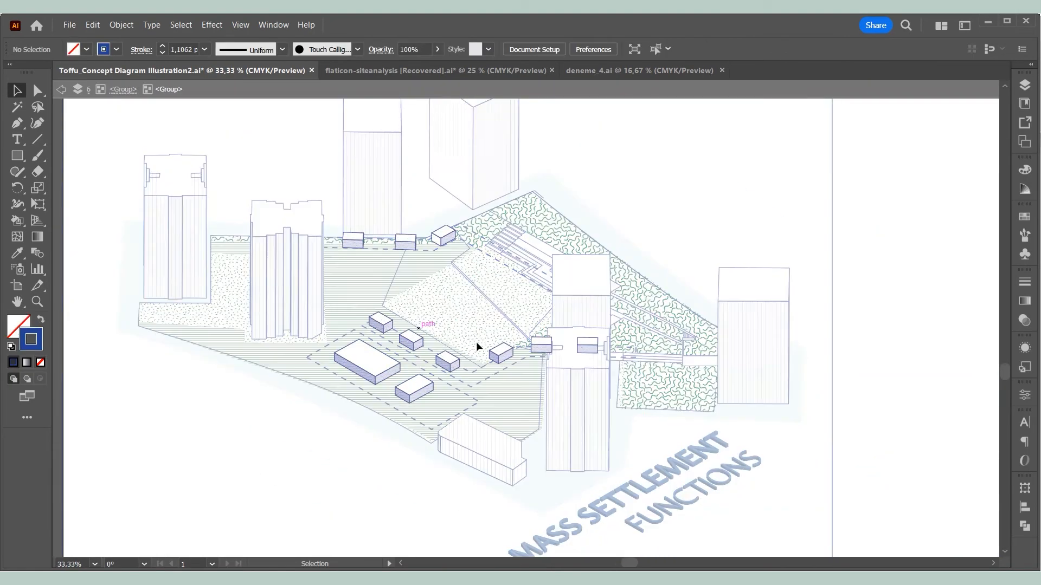
key("a")
key("ctrl+c")
left_click(92, 25)
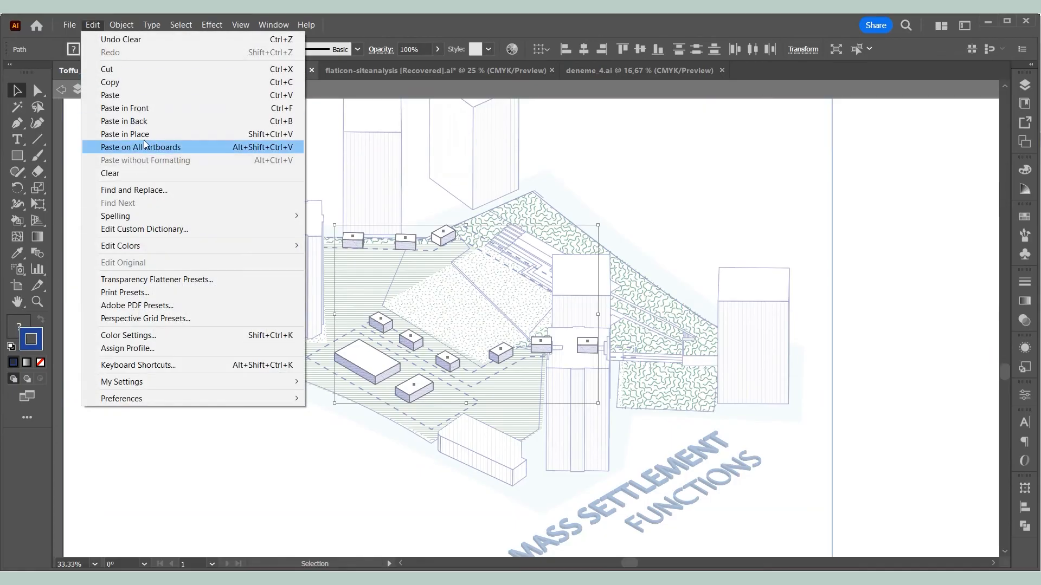
left_click(143, 135)
Unite the pasted box copies into single silhouettes with no fill and a 3 pt navy stroke.
left_click(1024, 527)
left_click(867, 514)
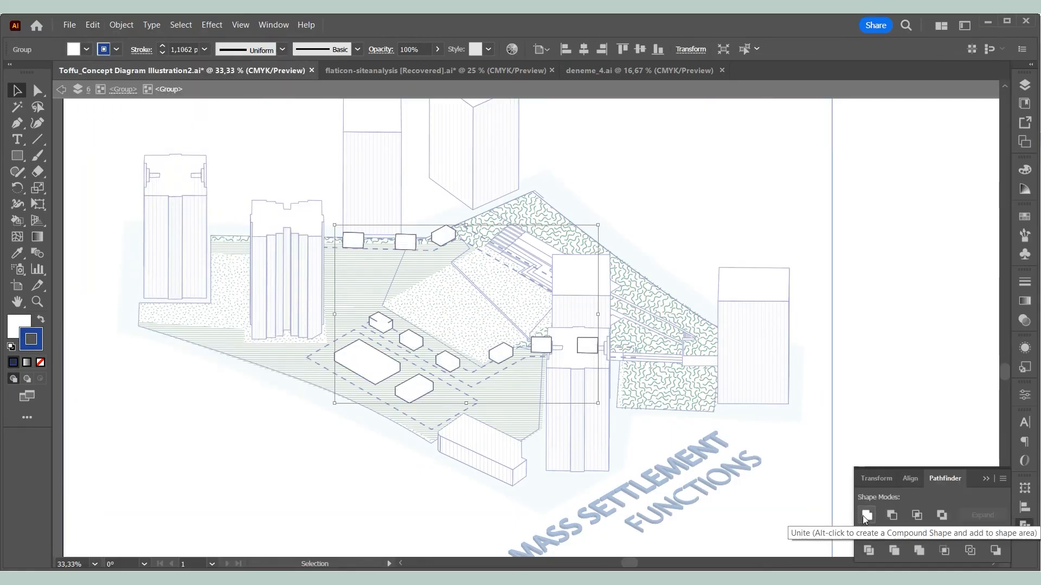
key("i")
left_click(17, 324)
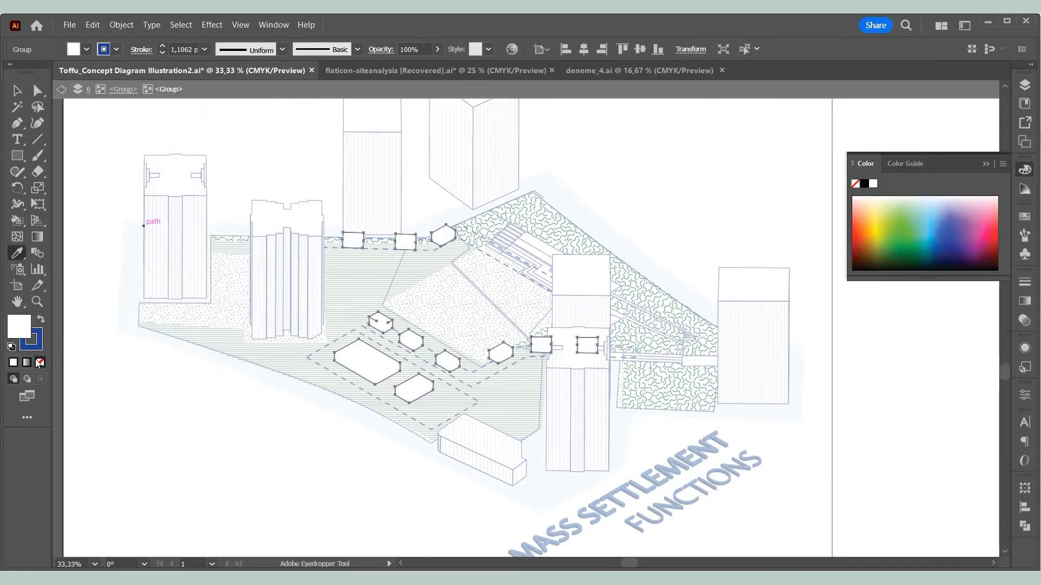
left_click(41, 362)
left_click(17, 91)
left_click(204, 50)
left_click(230, 137)
left_click(619, 200)
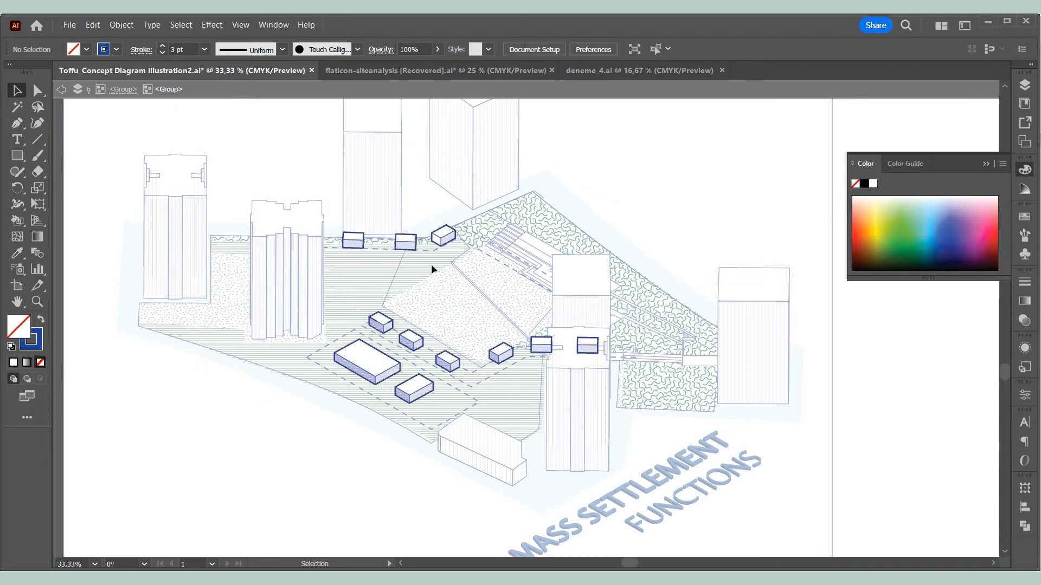
Send the thick silhouettes behind the box faces and leave group editing.
right_click(454, 232)
left_click(623, 441)
left_click(627, 210)
left_click(986, 164)
scroll(274, 398, "down", 3)
scroll(212, 408, "up", 2)
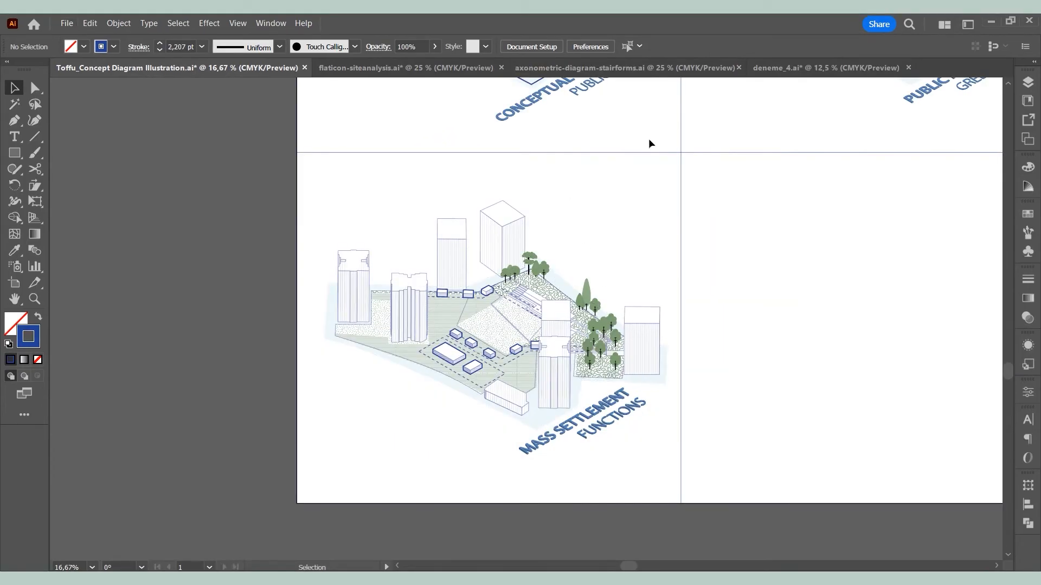
Copy the last two stair forms of the second row from axonometric-diagram-stairforms.ai and return to the concept diagram file.
left_click(628, 68)
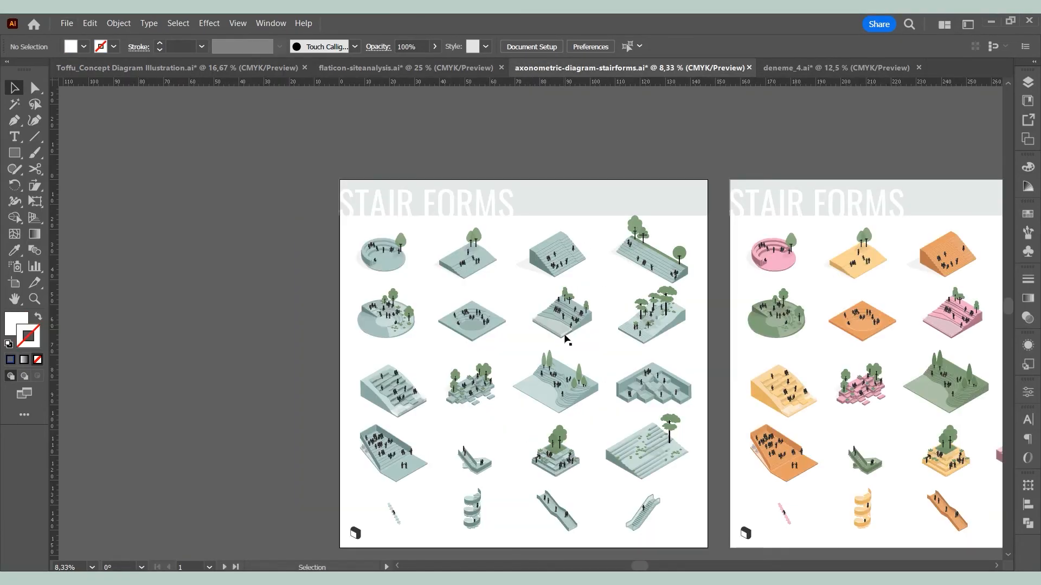
left_click(570, 324)
left_click(654, 316, "shift")
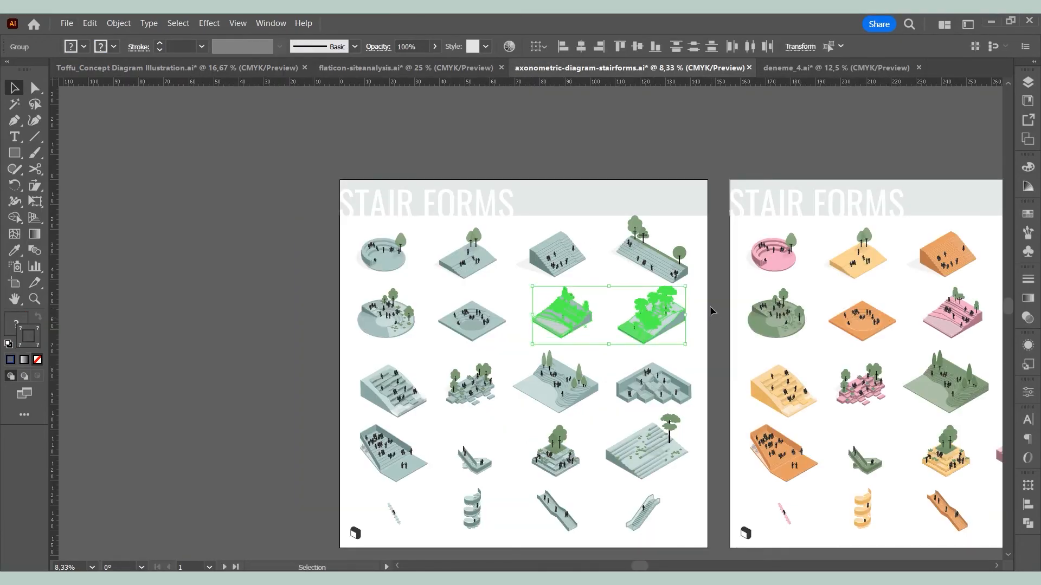
left_click(716, 298)
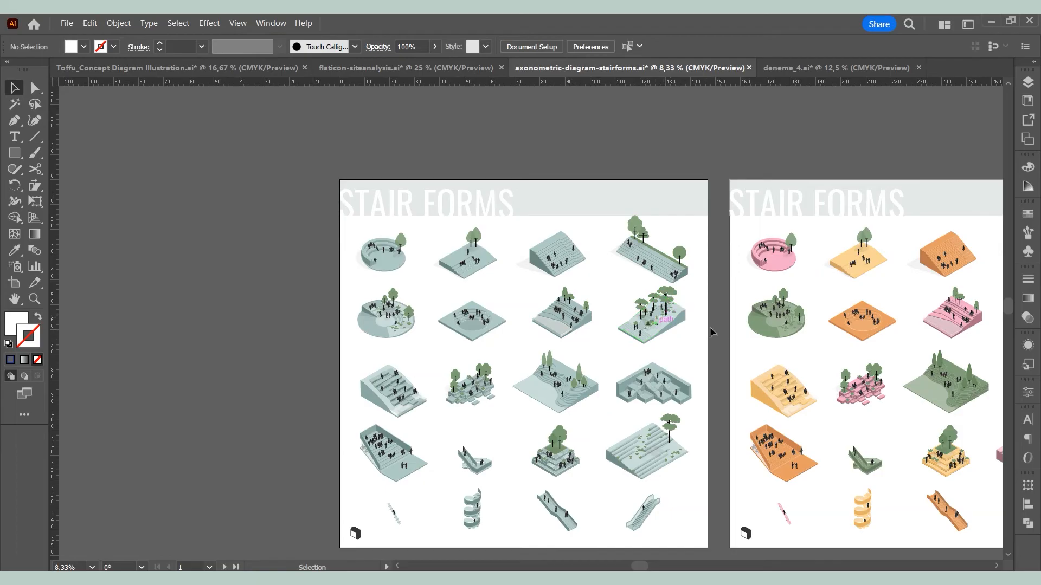
left_click(640, 335)
left_click(706, 318)
left_click(249, 69)
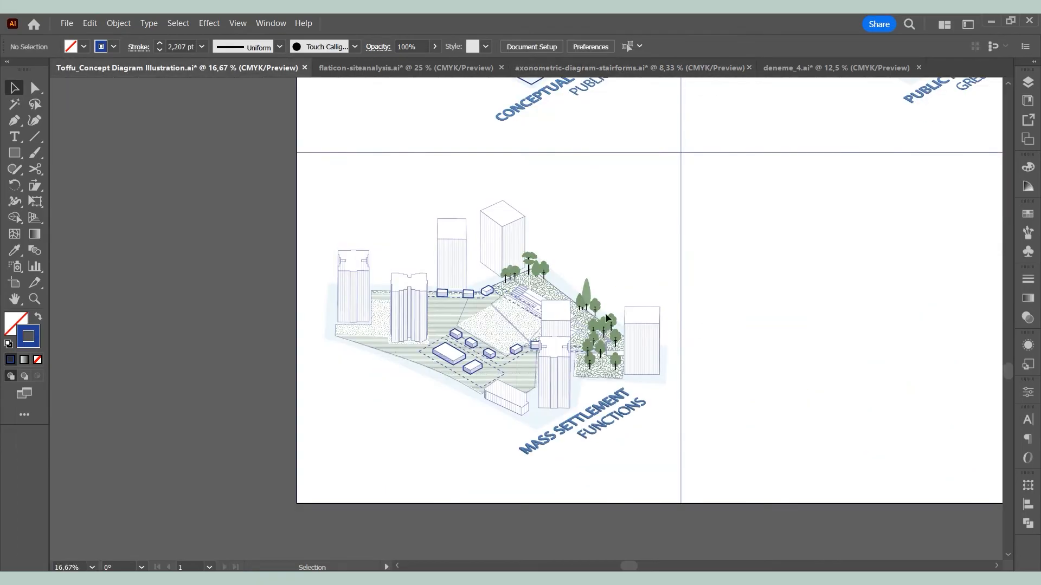
Paste the two stair forms and position them above the Mass Settlement Functions diagram.
key("ctrl+v")
left_click_drag(675, 260, 538, 298)
left_click_drag(511, 336, 682, 211)
left_click(720, 232)
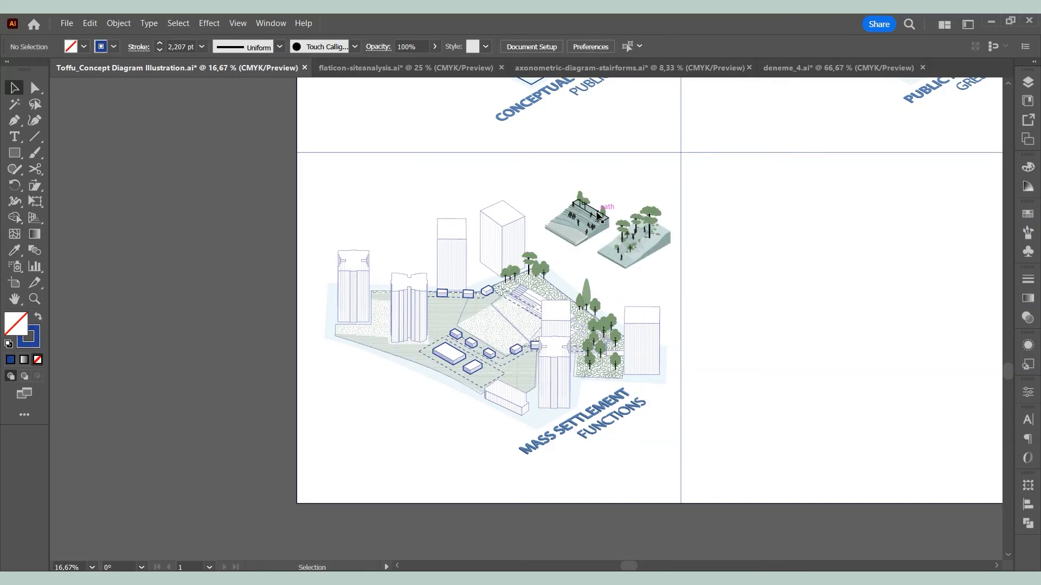
Scale both stair forms down slightly.
scroll(597, 212, "up", 2)
left_click(612, 225)
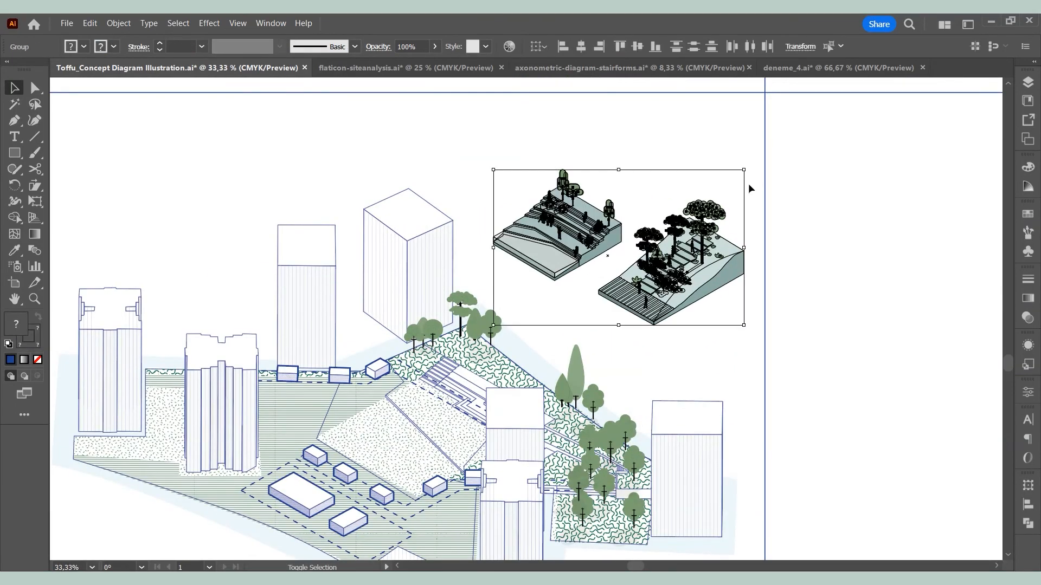
left_click_drag(745, 169, 724, 171)
left_click(775, 202)
Restyle the stepped faces of the left stair form with a white fill and a 0,427 pt navy outline.
scroll(677, 201, "up", 2)
left_click(496, 251)
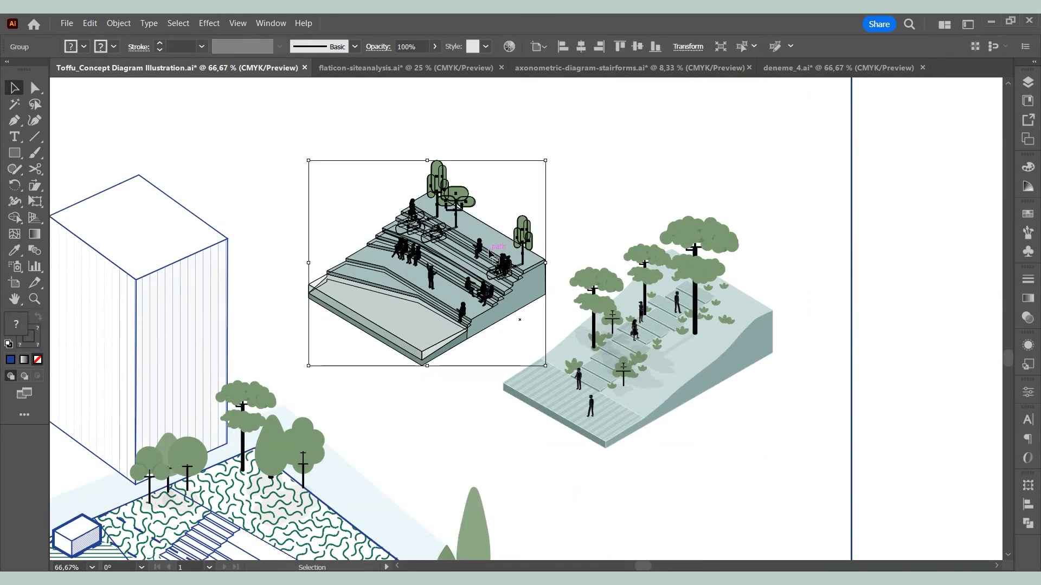
double_click(494, 248)
left_click(646, 257)
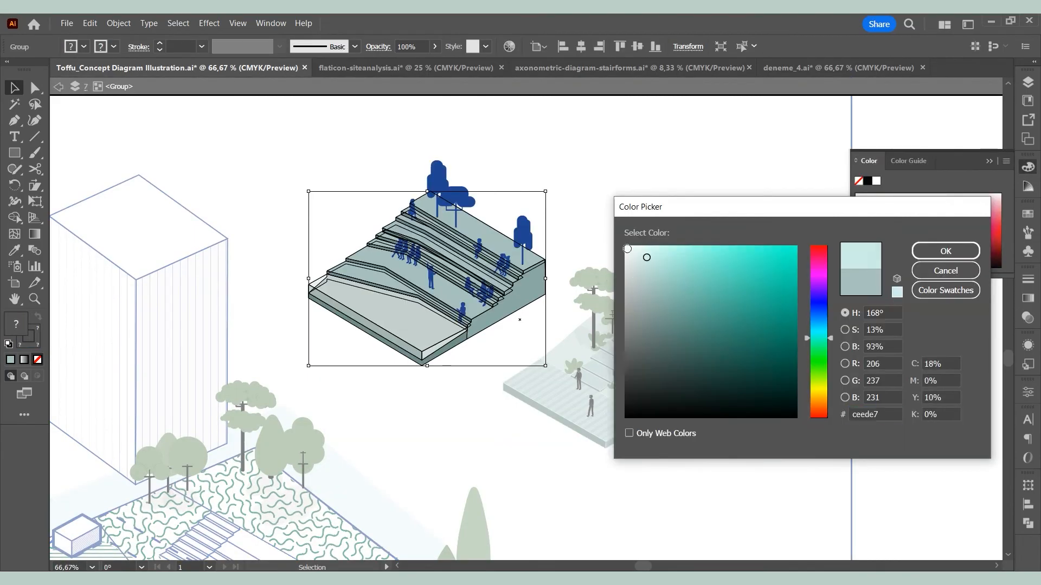
left_click(945, 251)
key("d")
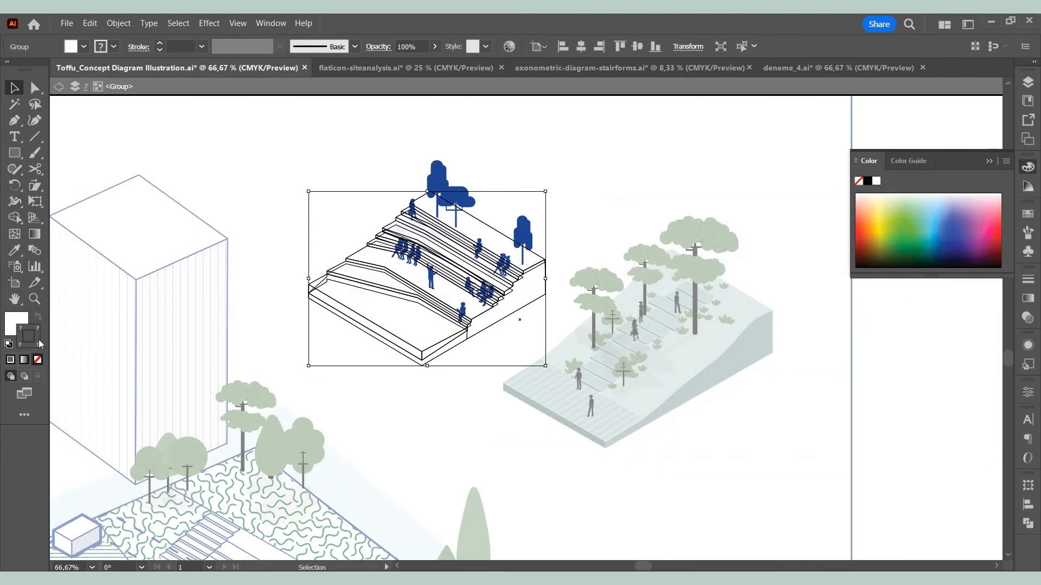
double_click(16, 324)
left_click(693, 180)
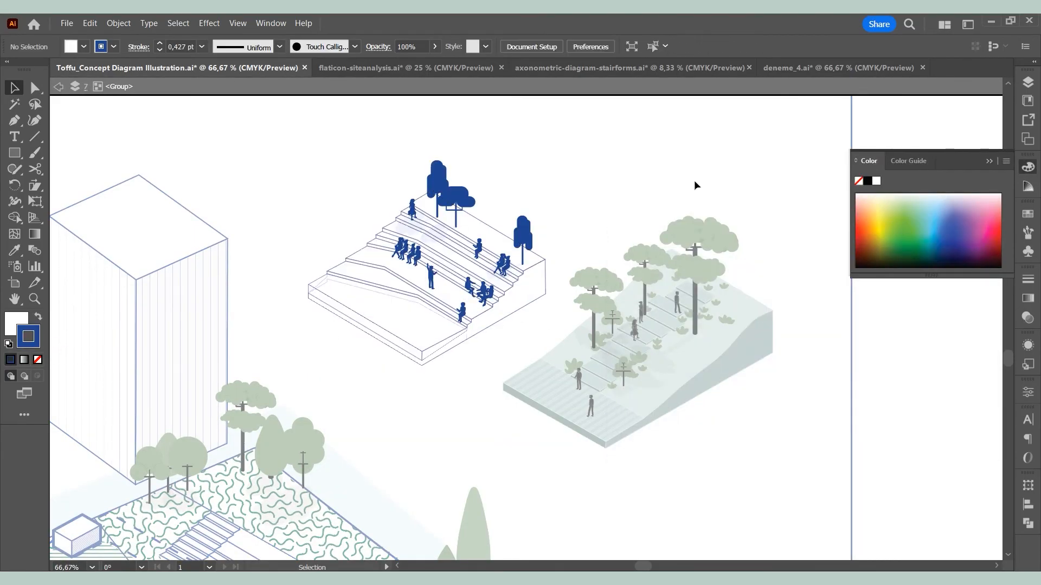
double_click(694, 181)
Restyle the planted right stair form in white and navy, matching its teal front edge to the white faces with the Eyedropper.
double_click(725, 350)
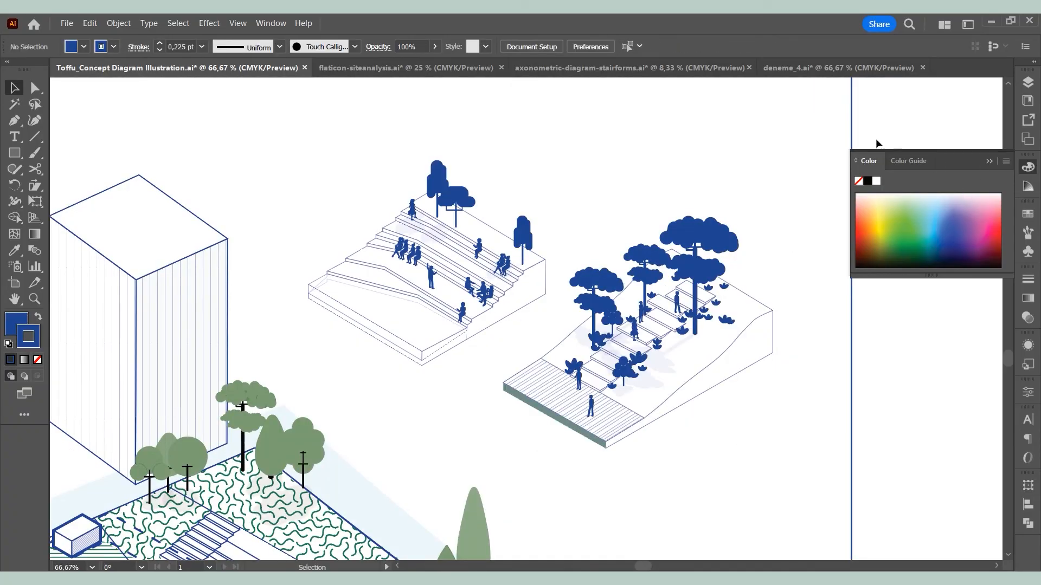
left_click(988, 160)
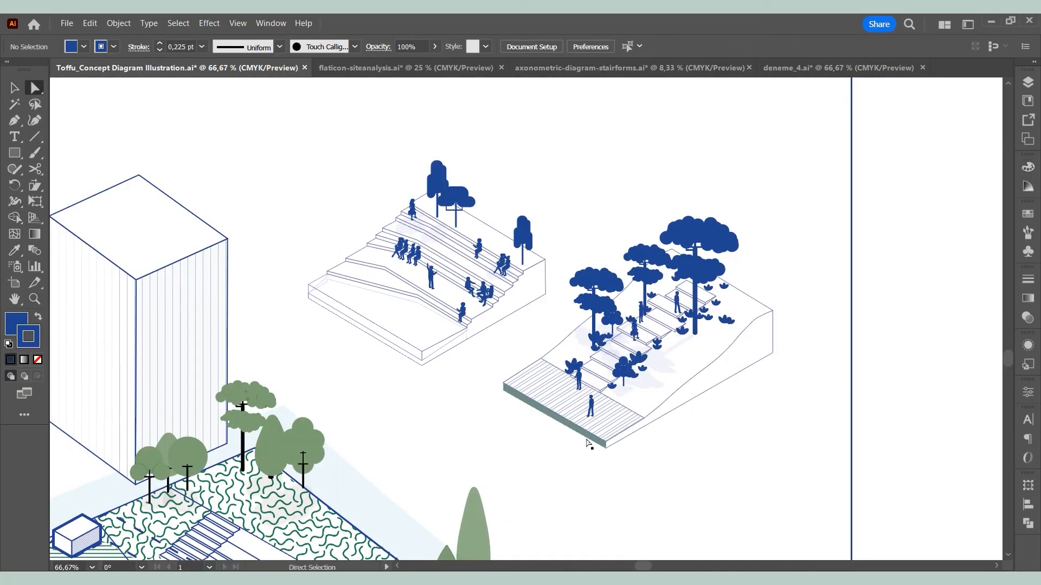
left_click(584, 433)
left_click(15, 251)
left_click(726, 358)
left_click(14, 89)
left_click(410, 179)
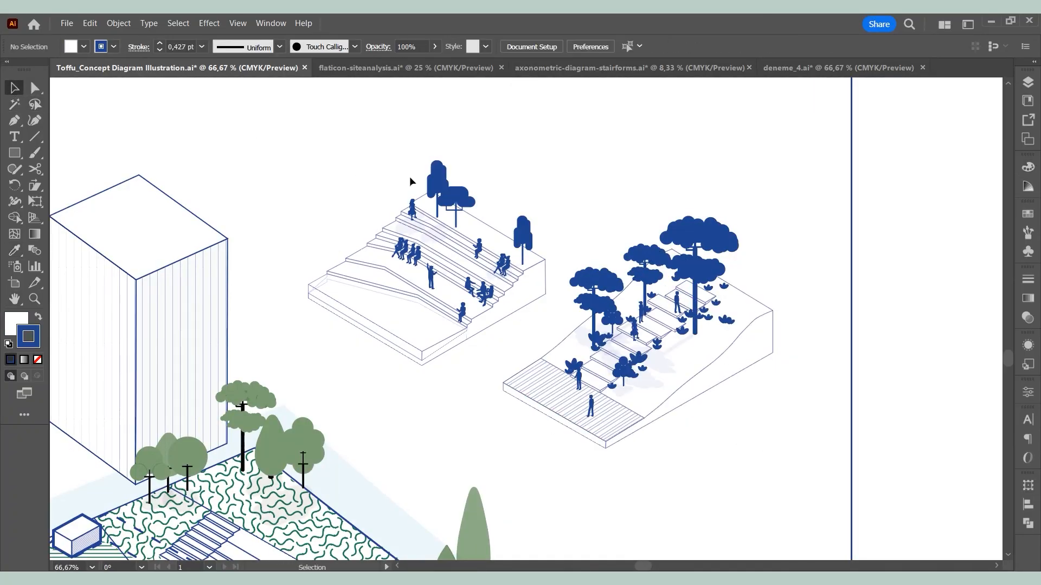
Draw a circle around the left stair form, send it behind the form, and adjust the fit.
scroll(411, 181, "down", 2)
left_click_drag(15, 152, 60, 186)
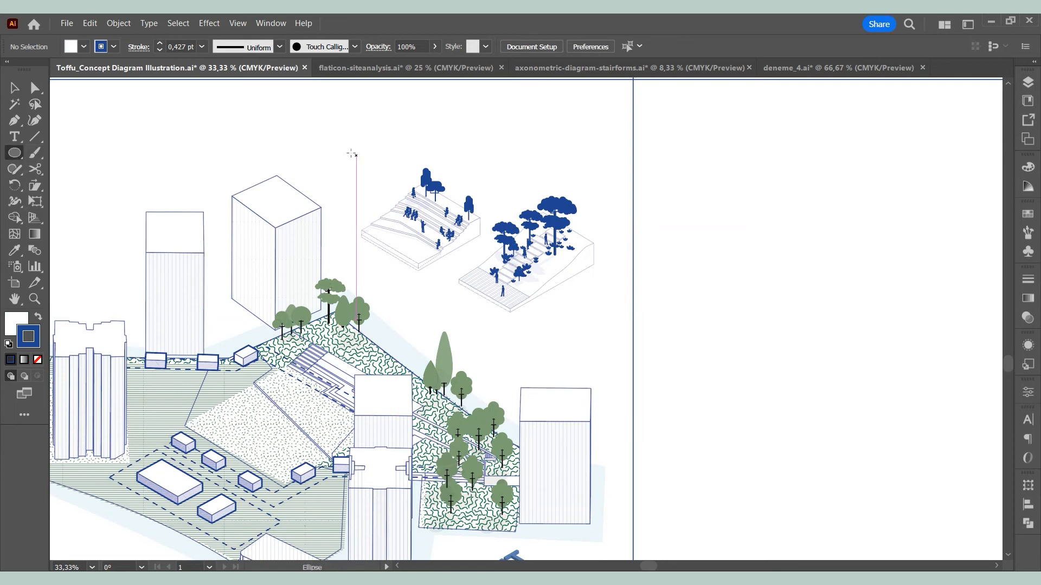
left_click_drag(348, 153, 478, 284)
key("v")
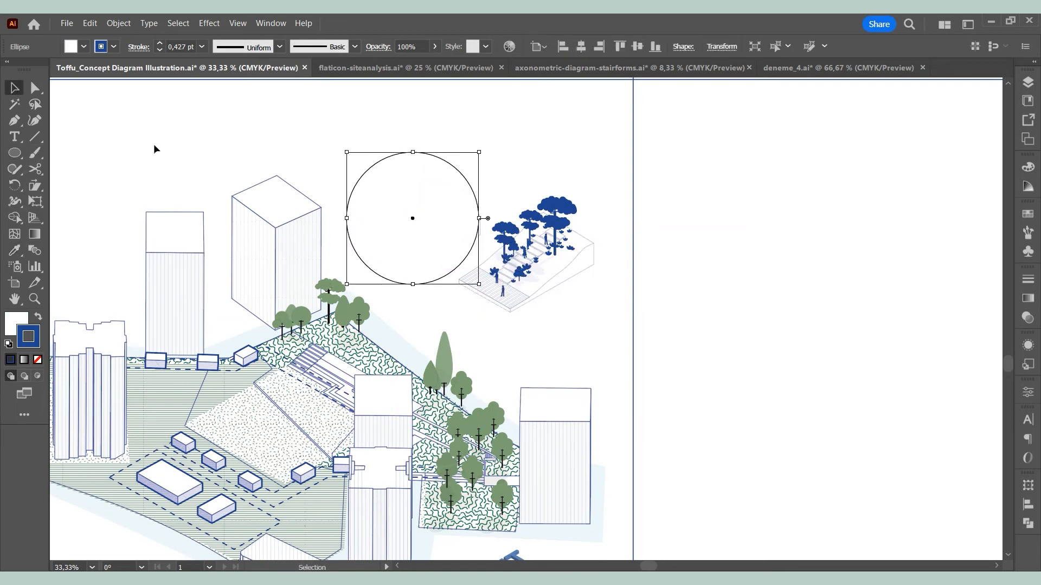
right_click(476, 224)
mouse_move(425, 495)
left_click(596, 533)
left_click_drag(432, 284, 444, 276)
Draw a leader line with the Pen tool from the left stair form's circle to the steps in the diagram.
left_click(15, 121)
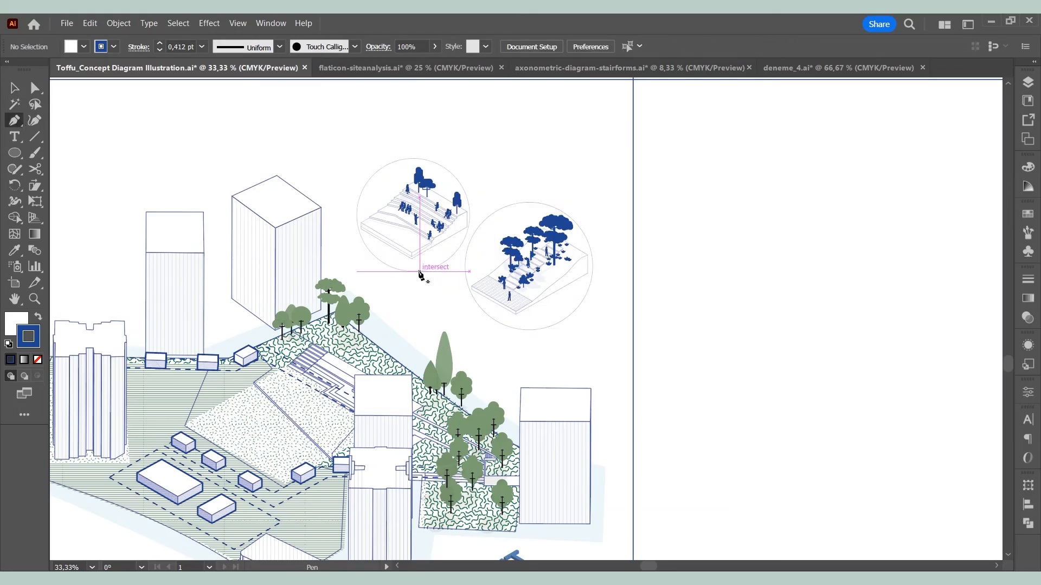
left_click(339, 369)
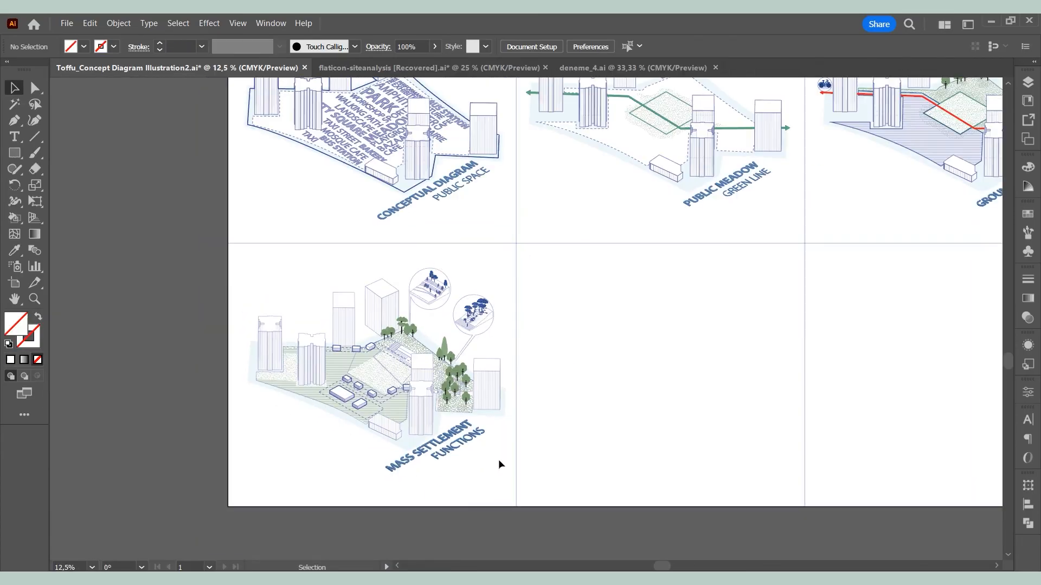
Duplicate the Mass Settlement Functions diagram without its callouts into the next grid cell and move the copy to layer 8.
left_click_drag(240, 283, 425, 309)
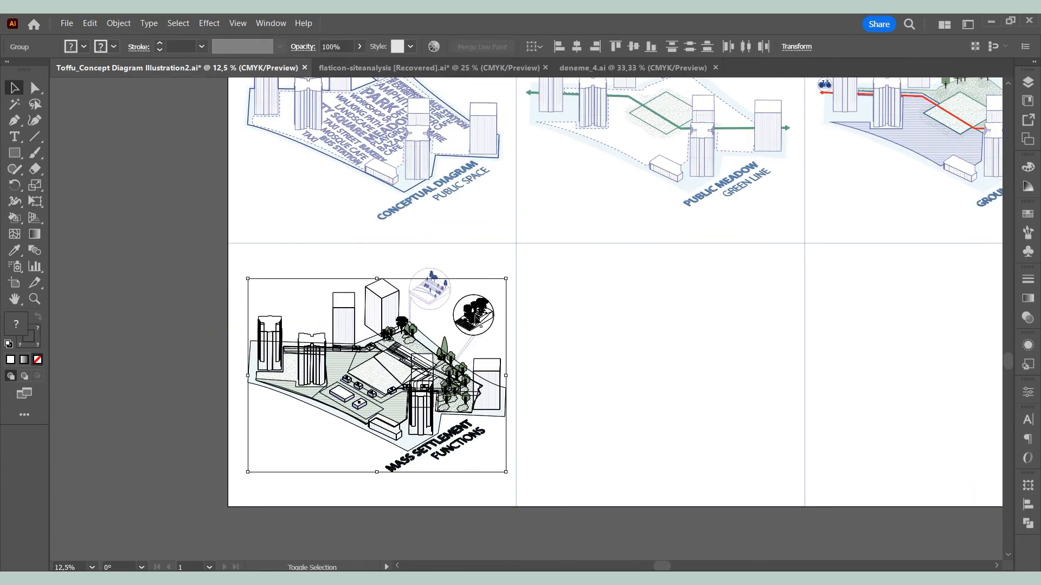
left_click_drag(463, 368, 744, 368)
left_click(1027, 82)
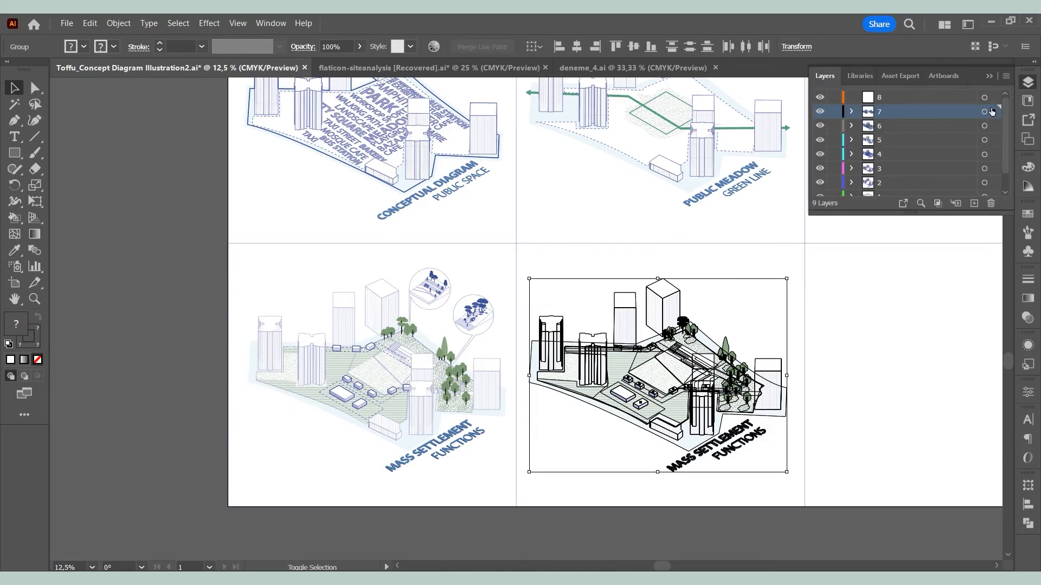
left_click_drag(995, 110, 996, 98)
left_click(850, 346)
left_click(847, 344)
scroll(861, 425, "up", 1)
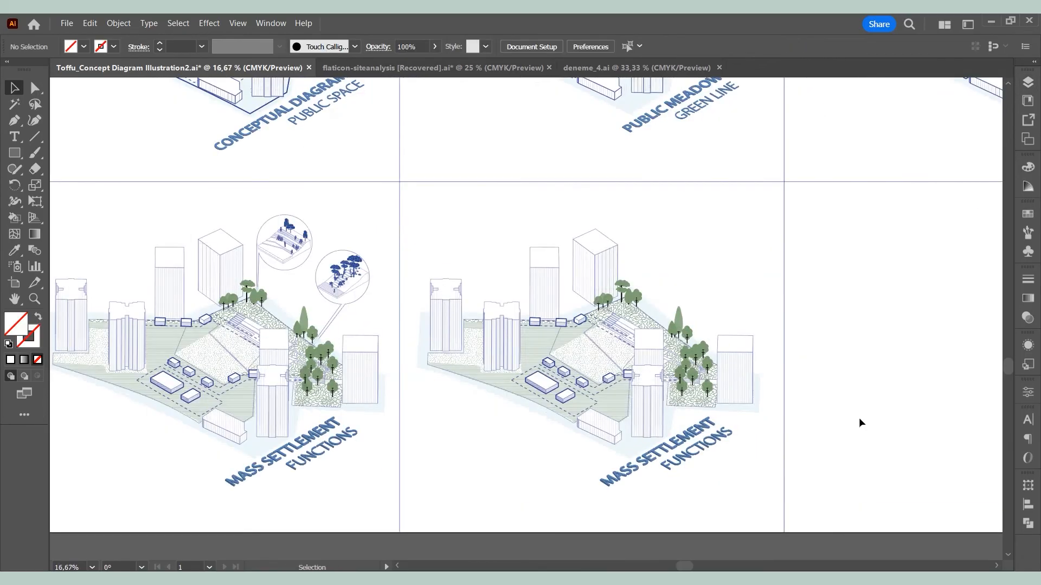
scroll(802, 519, "up", 1)
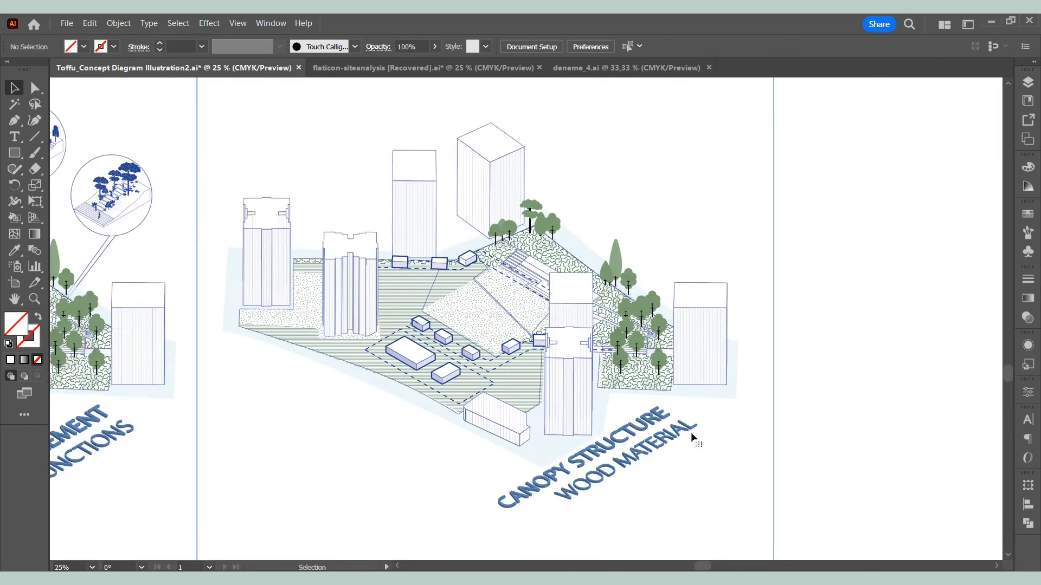
Switch to the SketchUp model and capture a closer view of the canopies in Scene 8.
left_click(470, 366)
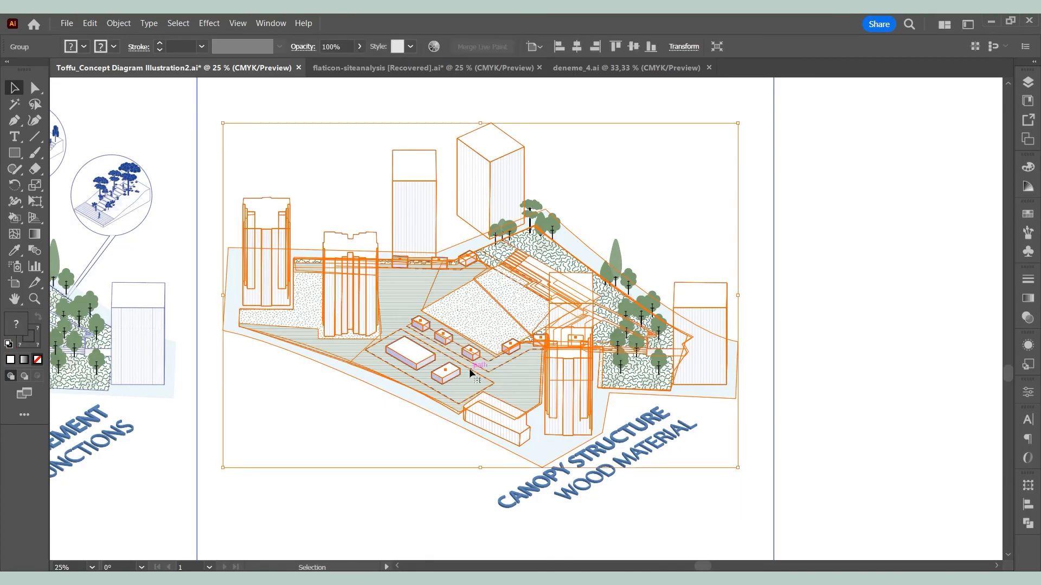
double_click(469, 369)
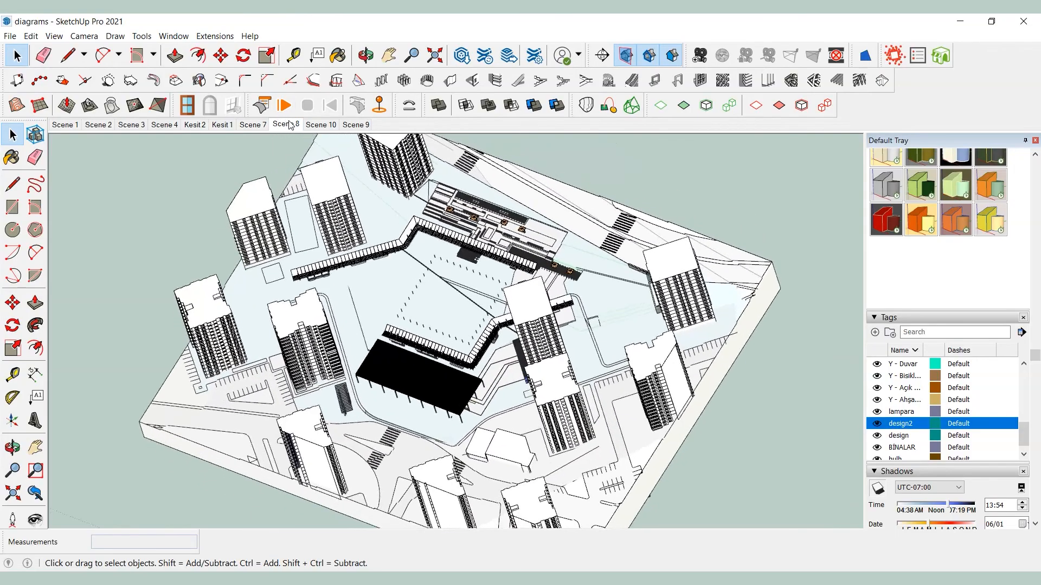
scroll(432, 280, "up", 4)
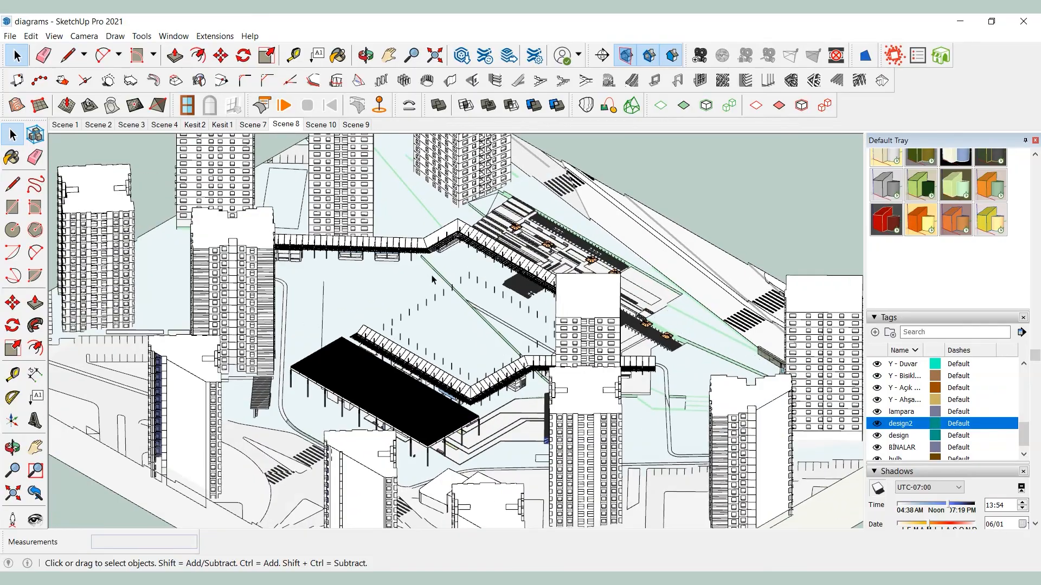
key("Print")
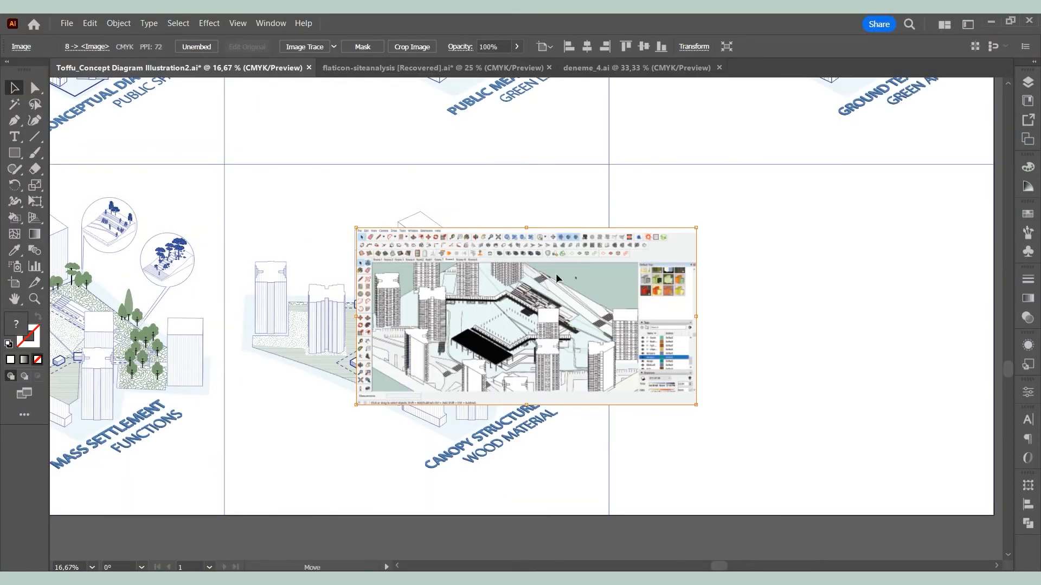
Trace the canopy roofs and posts in navy lines over the pasted SketchUp capture, and delete the capture.
left_click_drag(555, 274, 773, 285)
key("ctrl+shift+a")
scroll(960, 335, "up", 3)
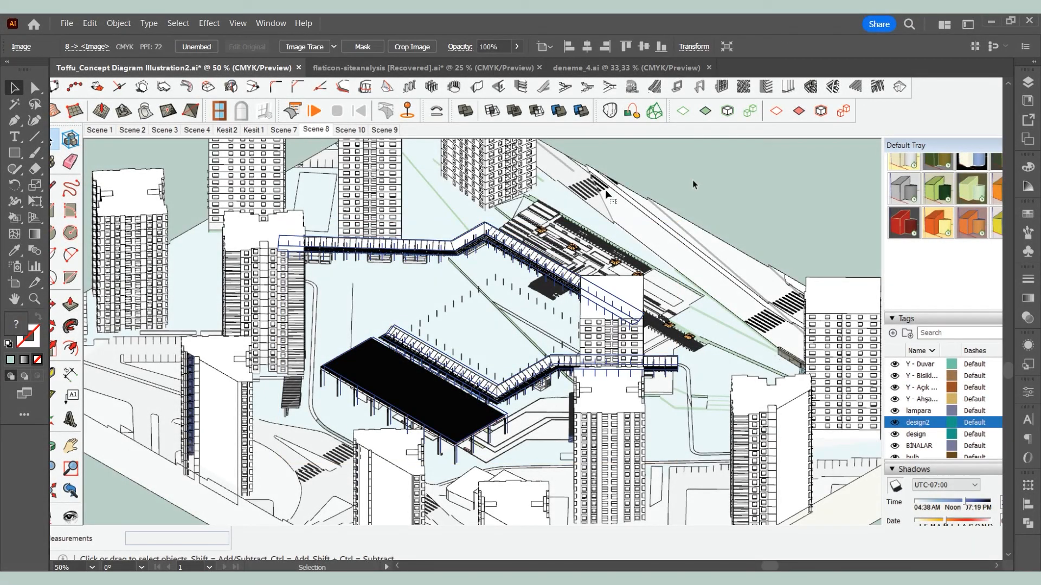
key("Delete")
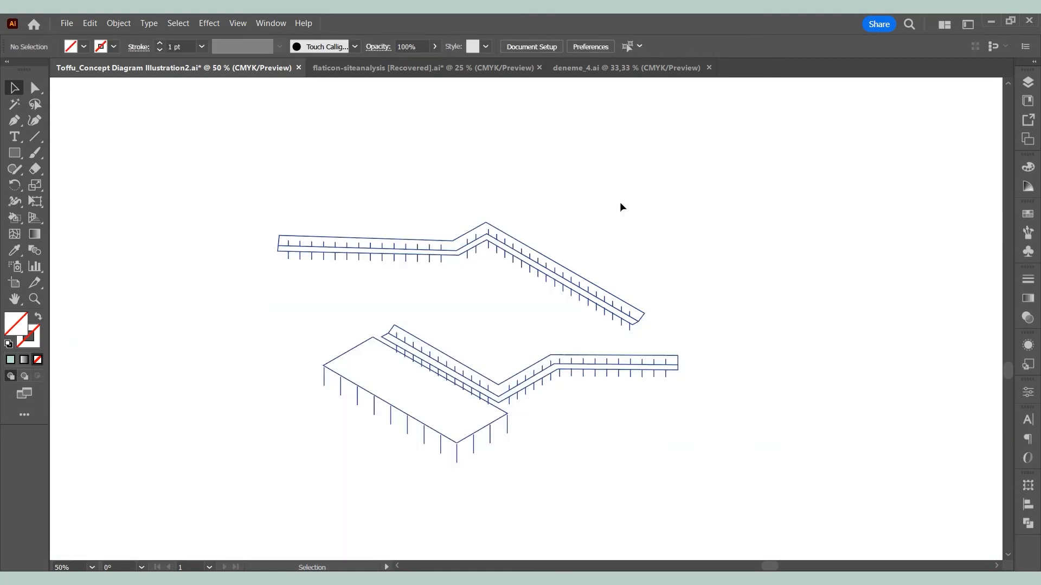
Move the traced canopy linework onto the Canopy Structure diagram over the function boxes and set its stroke to 4 pt.
scroll(797, 313, "down", 3)
left_click_drag(715, 301, 349, 301)
mouse_move(433, 360)
left_mouse_down()
mouse_move(442, 396)
mouse_move(379, 389)
mouse_move(496, 399)
mouse_move(396, 378)
left_mouse_up()
key("ctrl+equal")
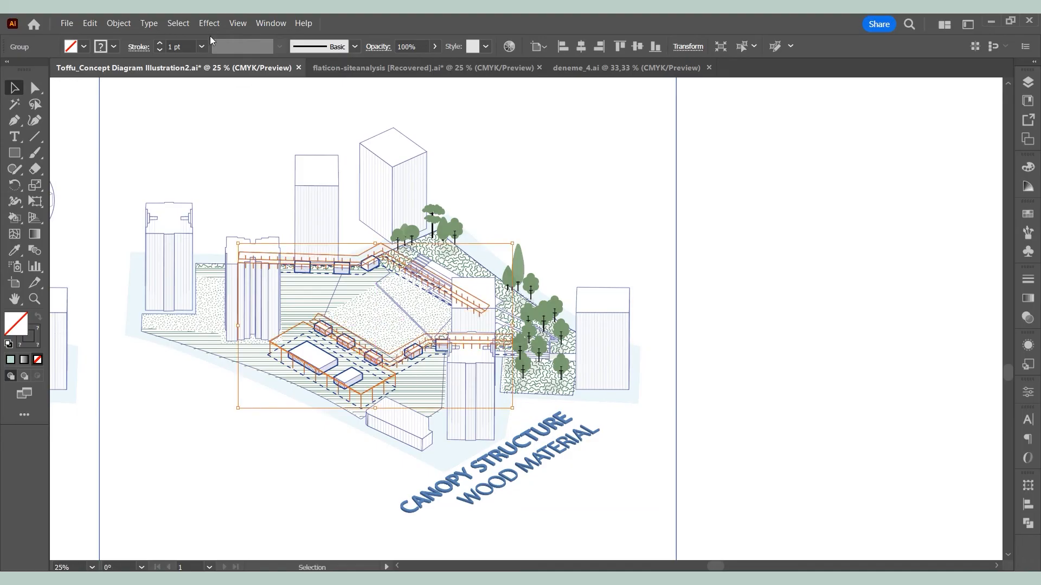
left_click(201, 46)
left_click(214, 148)
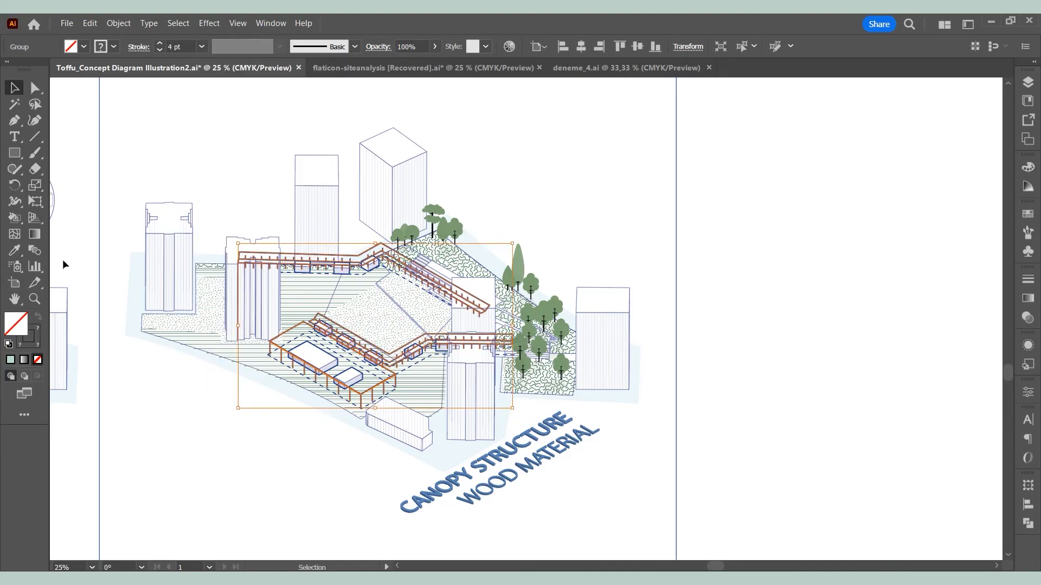
left_click(196, 194)
Fill the canopy roof faces with the lilac horizontal-line pattern swatch.
key("k")
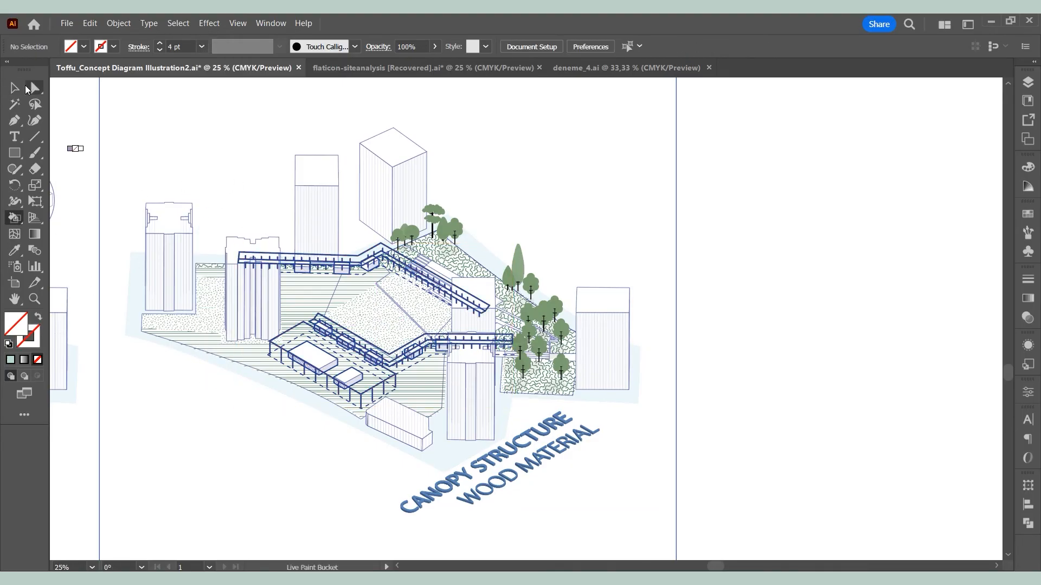
left_click(28, 88)
left_click(362, 324)
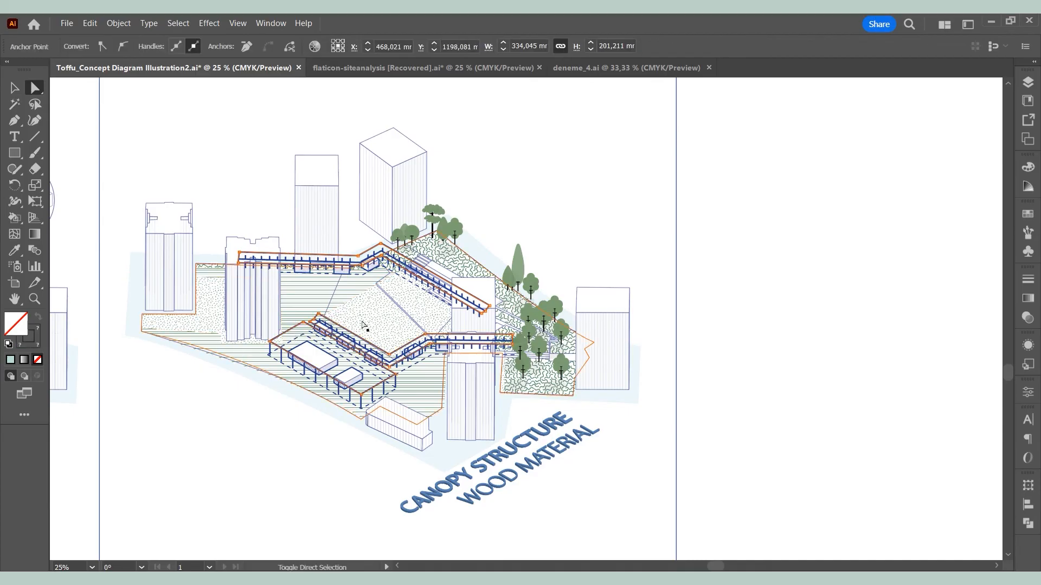
left_click(1027, 215)
left_click(906, 279)
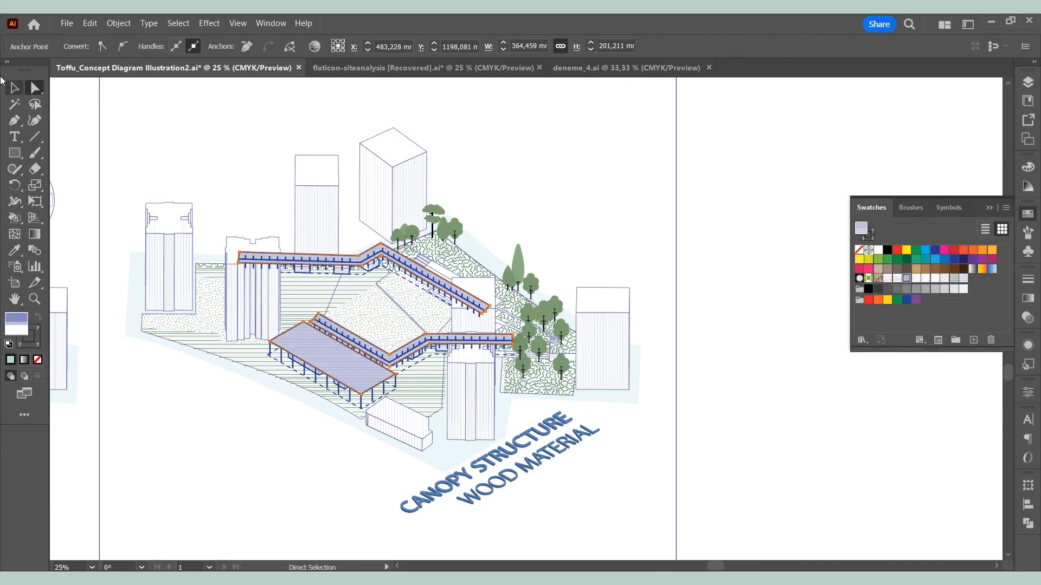
left_click(757, 260)
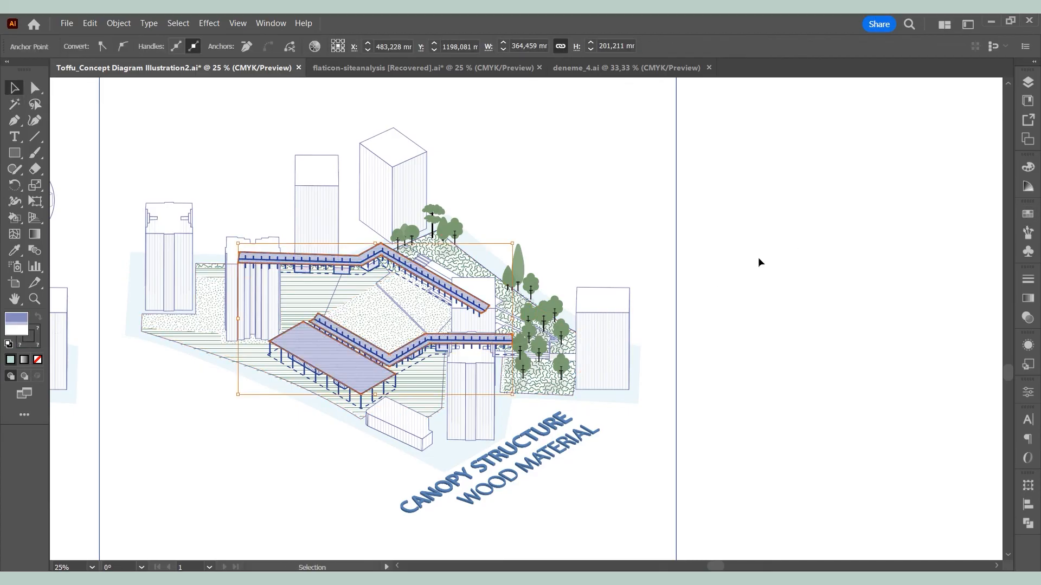
Delete the dashed walkway lines inside the diagram's base group and paste the canopy structure in place there.
left_click(358, 392)
left_click(358, 389)
key("ctrl+3")
double_click(347, 383)
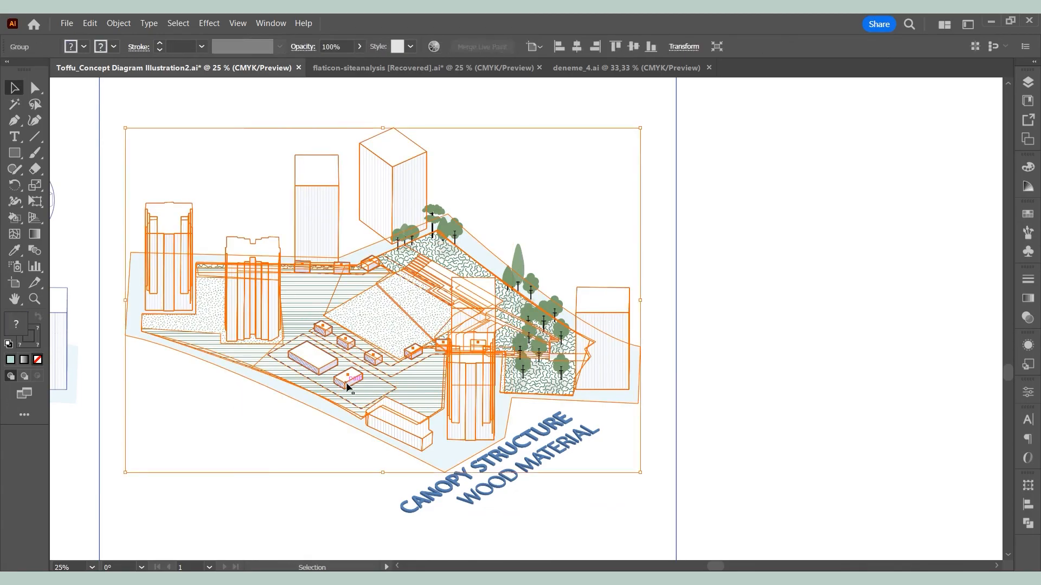
left_click(348, 378)
left_click(90, 23)
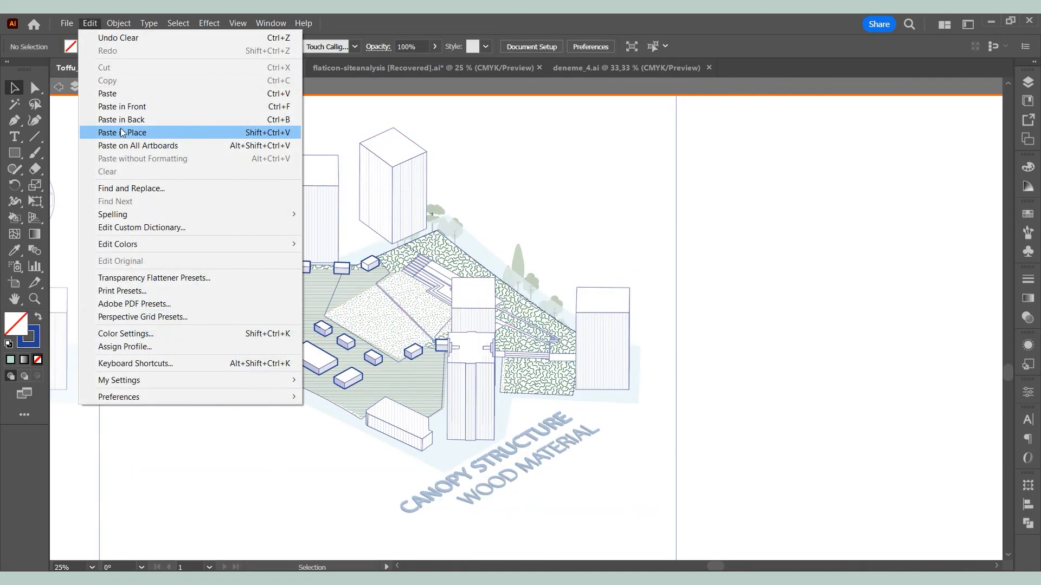
left_click(108, 135)
Bring the front and left-hand tower groups in front of the canopies so the buildings overlap them.
left_click(473, 354)
right_click(477, 366)
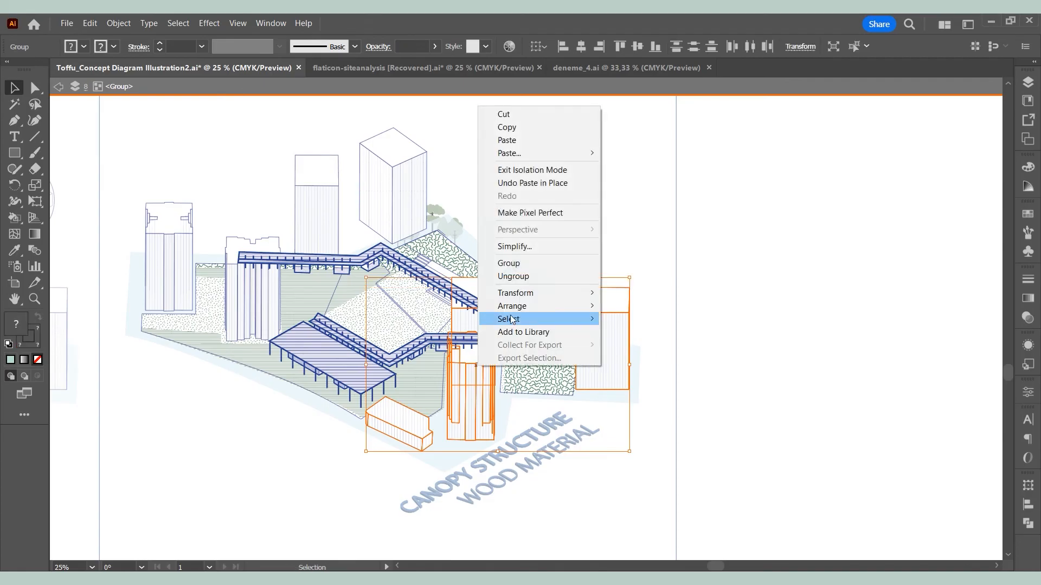
mouse_move(520, 307)
left_click(656, 307)
left_click(230, 280)
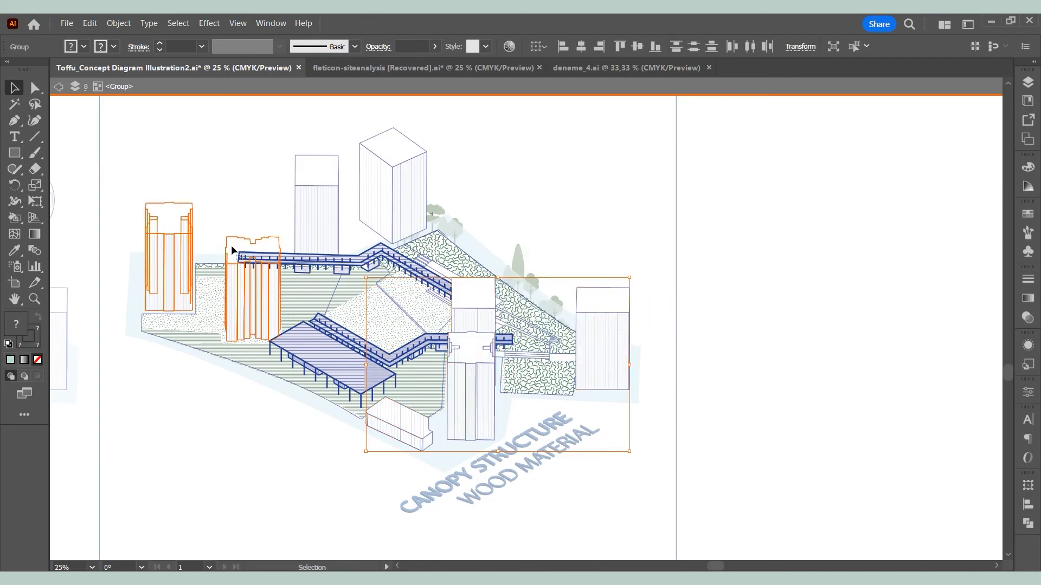
right_click(241, 293)
mouse_move(285, 506)
left_click(433, 507)
left_click(672, 428)
Nudge the canopy structure slightly to line it up with the function boxes, and leave the group.
left_click_drag(361, 372, 363, 373)
left_click(735, 395)
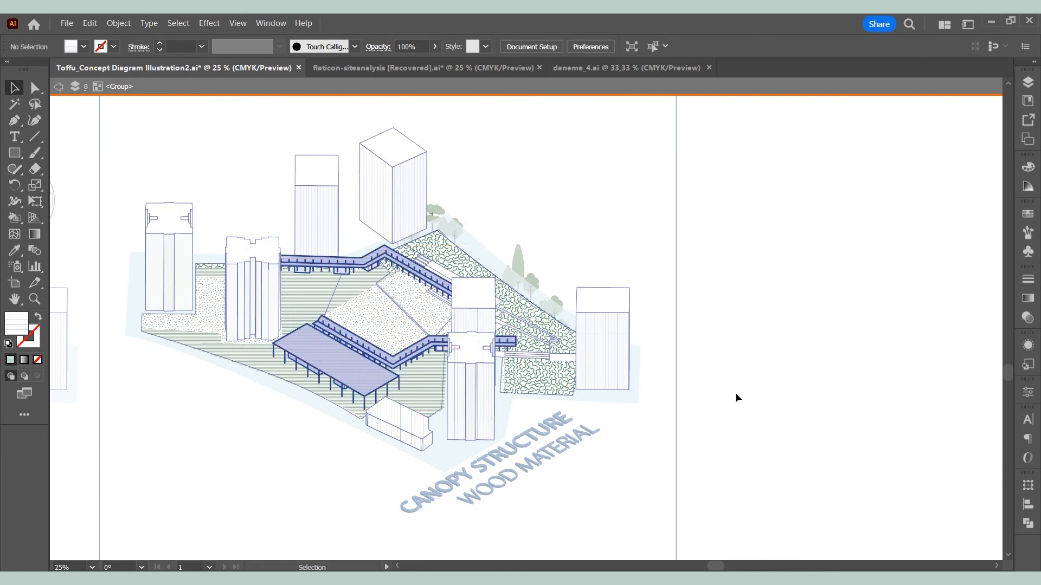
key("ctrl+minus")
key("ctrl+minus")
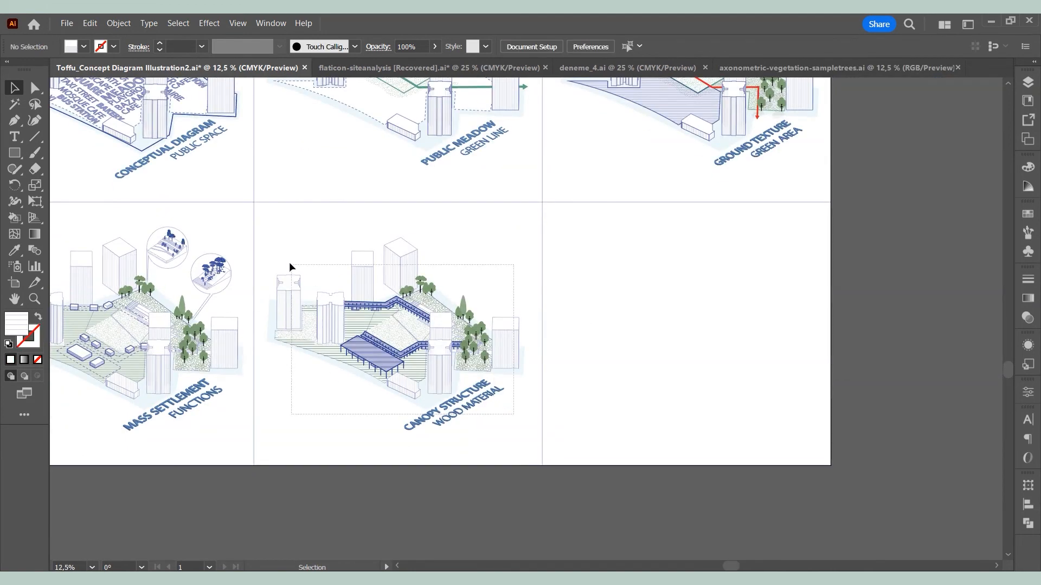
Duplicate the whole Canopy Structure diagram into the empty last cell of the grid.
left_click_drag(289, 265, 290, 265)
left_click_drag(315, 303, 605, 304)
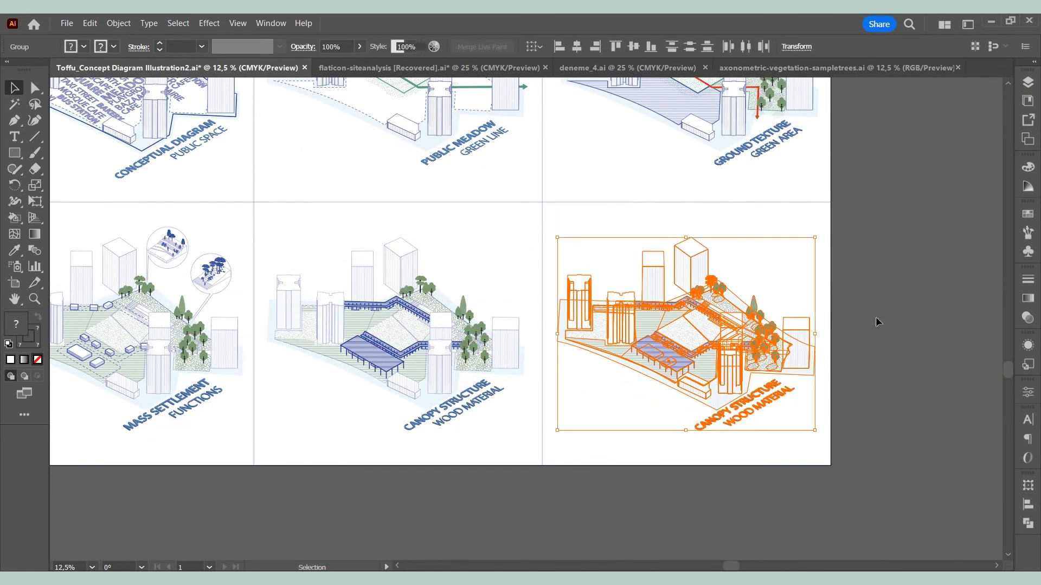
key("ctrl+plus")
left_click(849, 373)
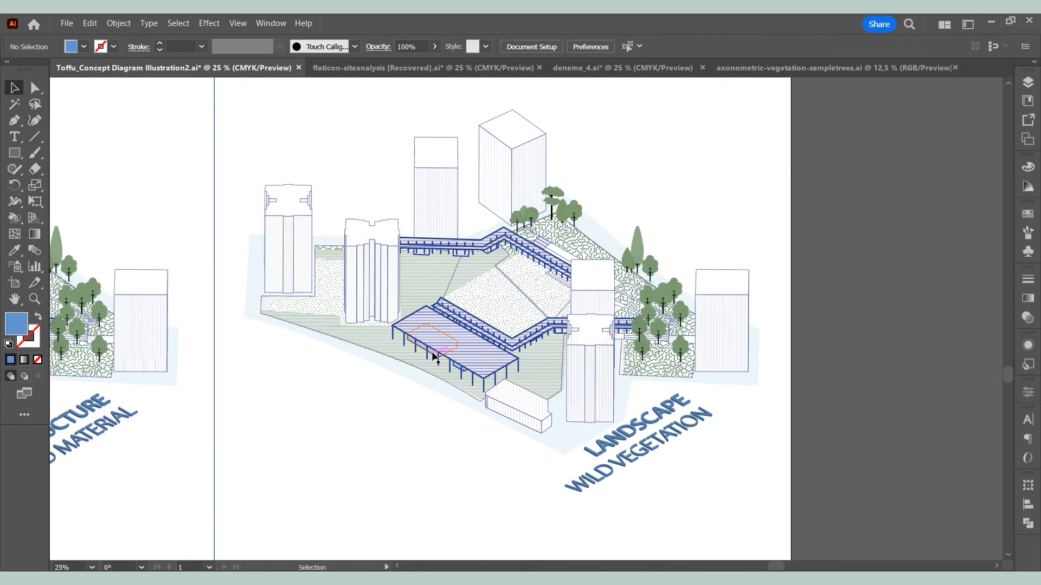
Delete the stray element under the large canopy inside the Landscape Wild Vegetation diagram's group.
left_click(434, 356)
double_click(431, 356)
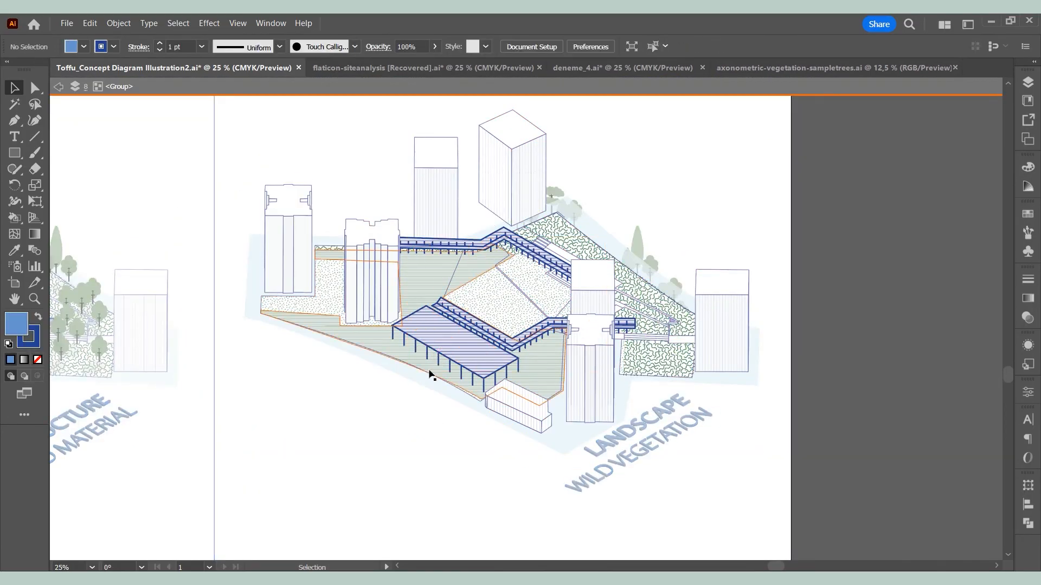
double_click(434, 358)
key("Delete")
double_click(461, 496)
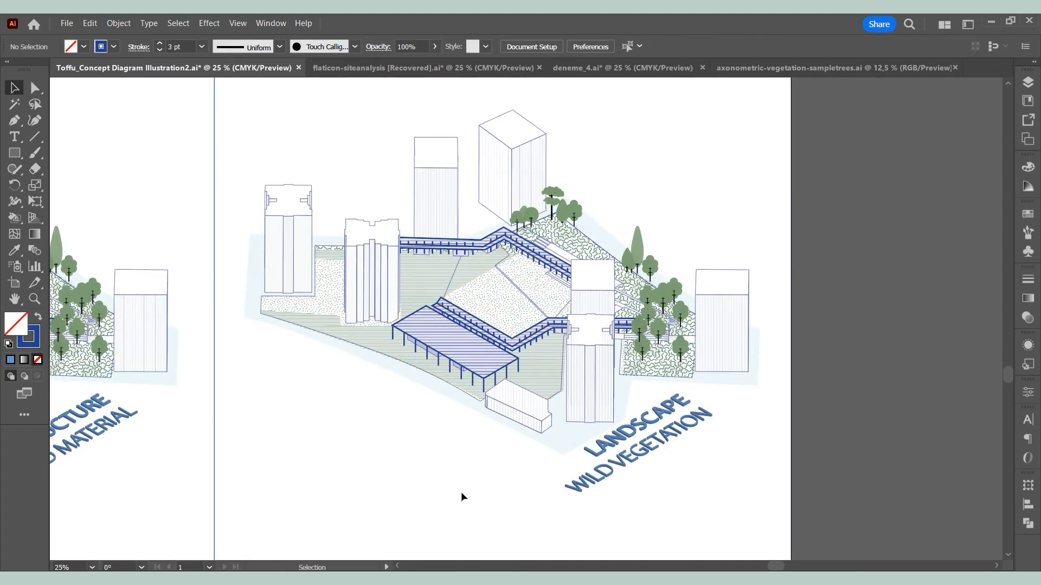
Reshape the inner edge of the green hatched ground area into organic curves with the Curvature tool.
double_click(494, 295)
key("shift+grave")
scroll(537, 279, "up", 1)
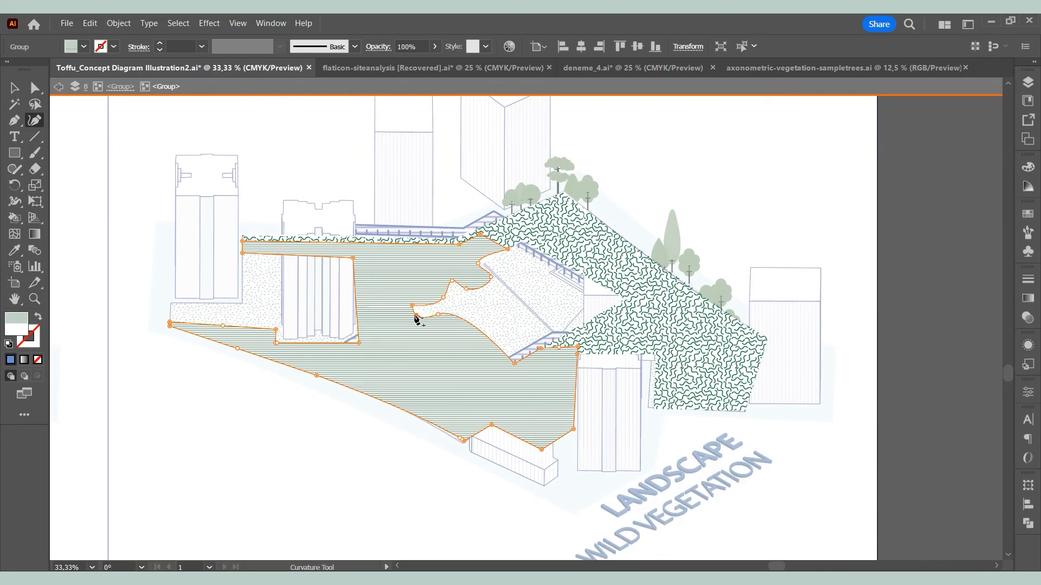
left_click(416, 314)
left_click(451, 330)
left_click(472, 350)
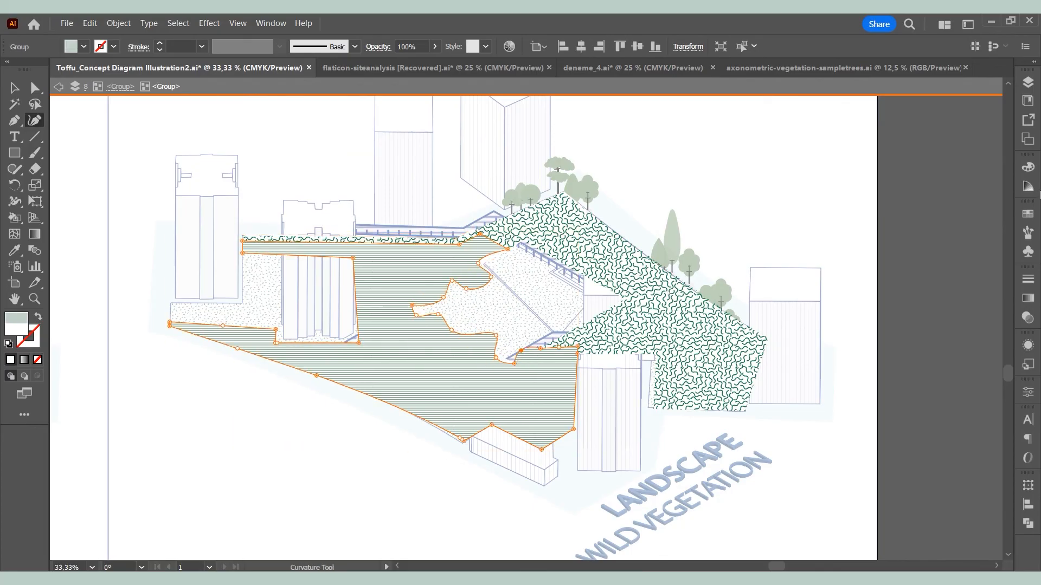
Save the hatch fill as a new swatch and remove the background fill from the USGS 8 Sewage Disposal 2 pattern.
left_click(1027, 214)
left_click(973, 340)
left_click(550, 316)
double_click(963, 278)
key("v")
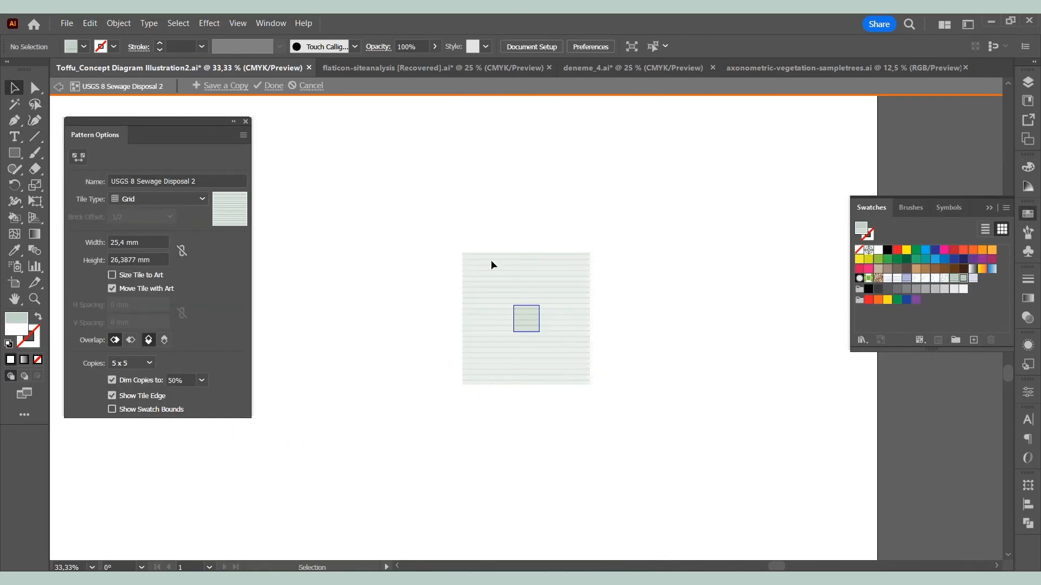
scroll(526, 313, "up", 6)
left_click(524, 310)
key("Delete")
left_click(273, 85)
scroll(510, 312, "down", 4)
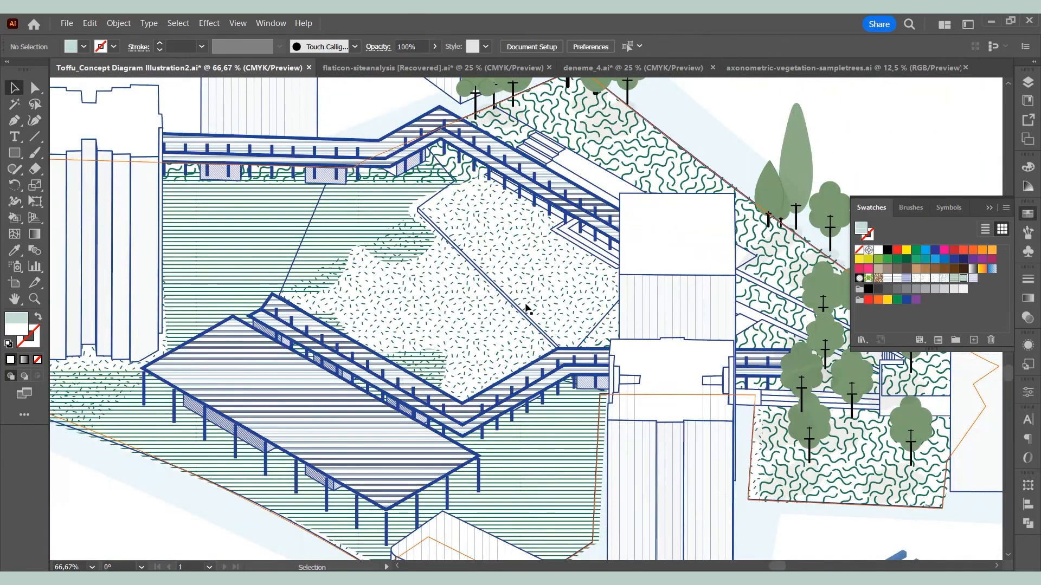
Curve the inner edge of the wavy vegetation texture with the Curvature tool and refine the hatched area's edge beside the dotted meadow.
left_click(35, 120)
left_click(415, 209)
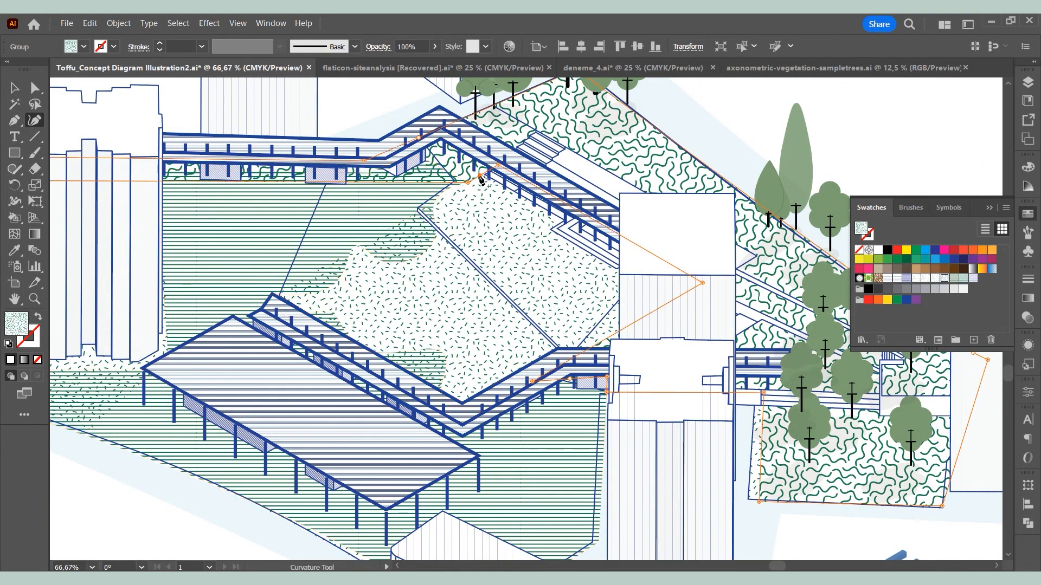
mouse_move(466, 191)
left_mouse_down()
mouse_move(427, 202)
mouse_move(450, 185)
left_mouse_up()
left_click_drag(542, 238, 590, 267)
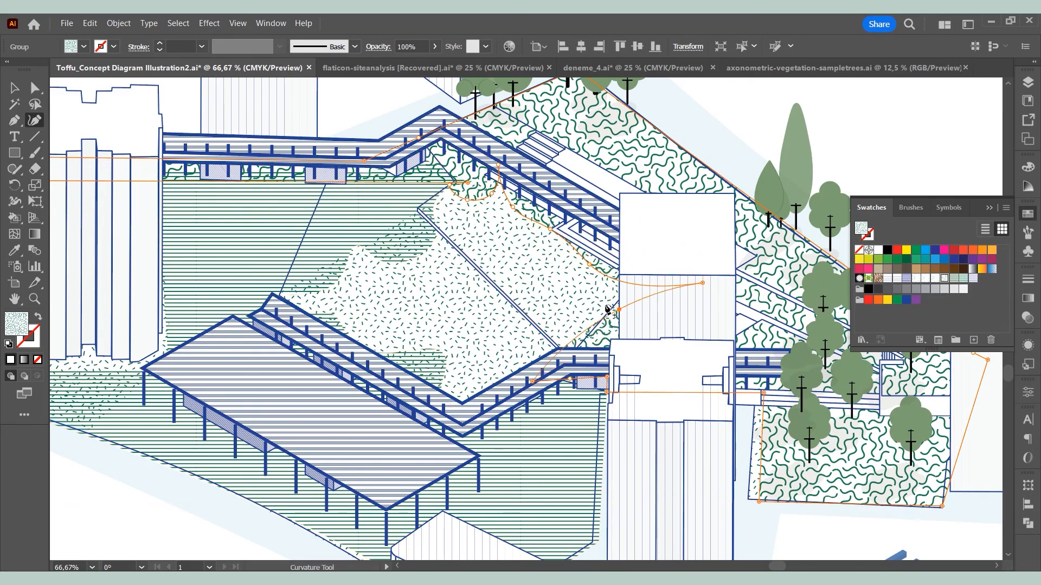
left_click_drag(606, 311, 591, 311)
key("v")
scroll(596, 293, "down", 3)
left_click(468, 280)
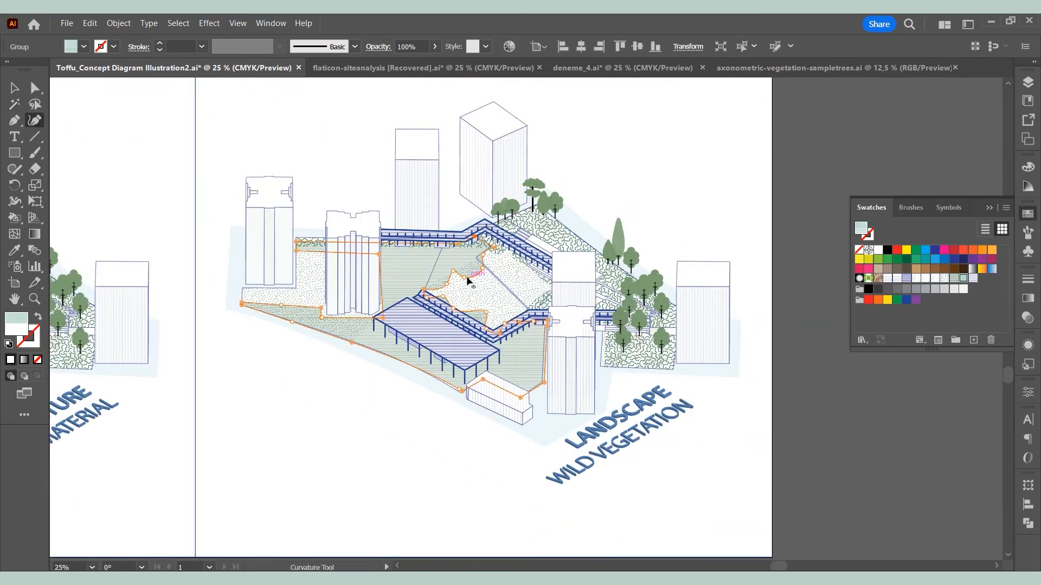
left_click(15, 88)
left_click(678, 184)
left_click(989, 208)
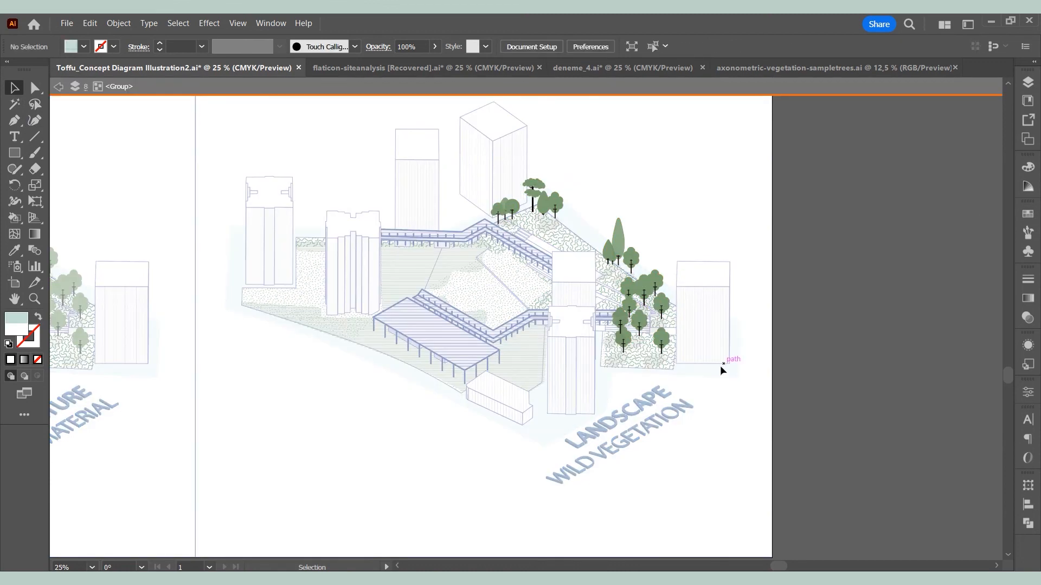
Delete the existing trees from the Landscape Wild Vegetation diagram and switch to the axonometric-vegetation-sampletrees.ai document.
left_click_drag(720, 365, 489, 168)
key("Delete")
left_click(794, 69)
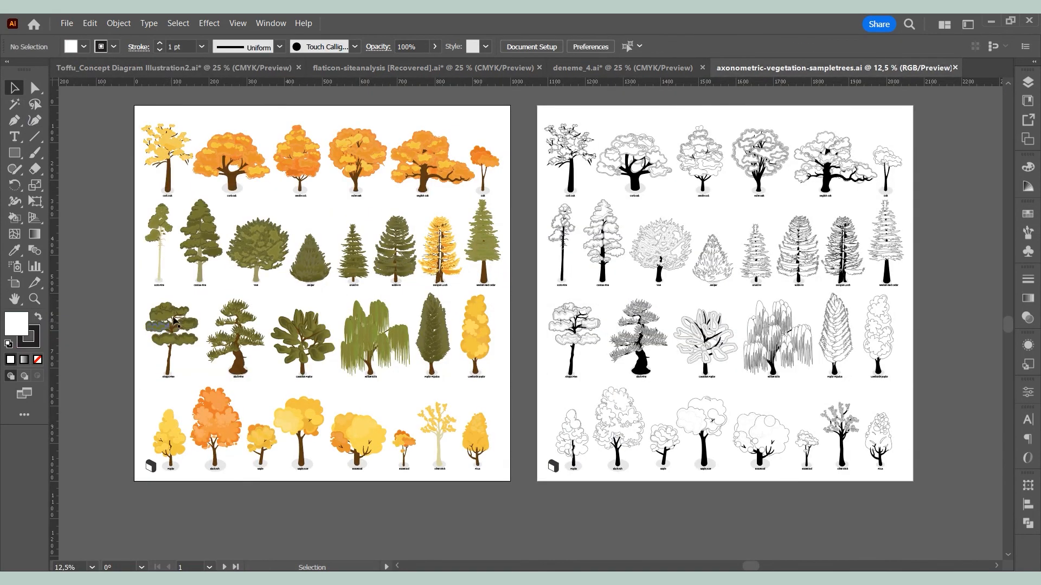
Copy the selected green, willow, flowering and small autumn sample trees from the color sheet into the Landscape Wild Vegetation diagram of Toffu_Concept Diagram Illustration2.ai.
left_click(200, 247)
left_click(161, 223, "shift")
left_click(170, 433, "shift")
left_click(218, 416, "shift")
left_click(264, 443, "shift")
left_click(302, 422, "shift")
left_click(362, 436, "shift")
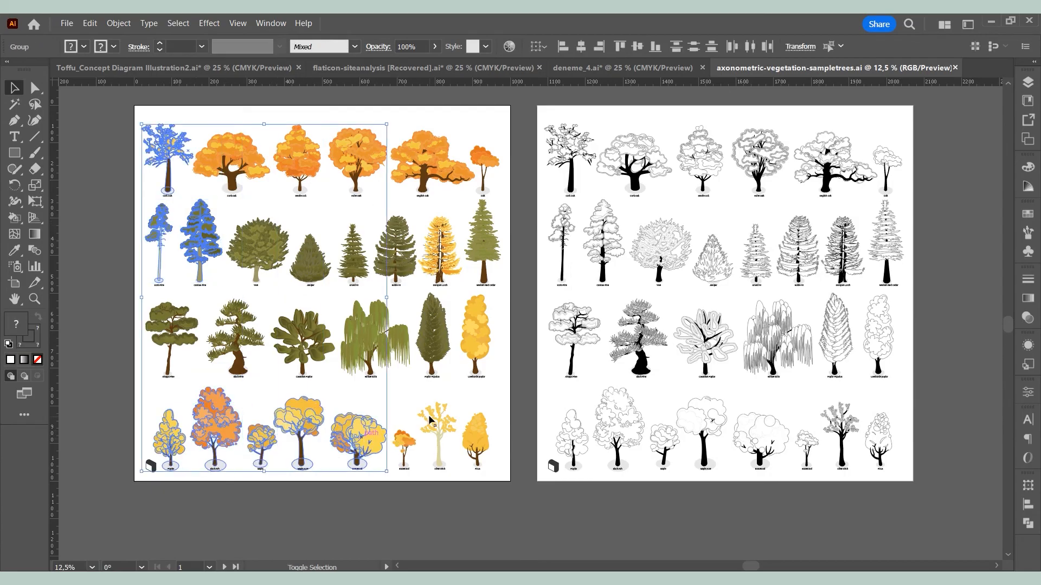
left_click(403, 444, "shift")
left_click(374, 336, "shift")
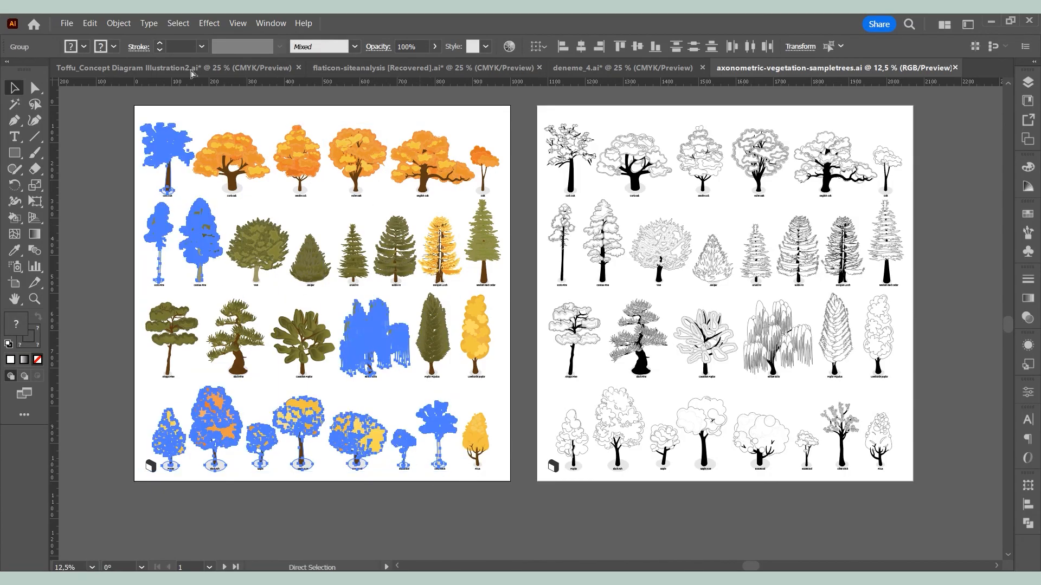
left_click(256, 69)
left_click(726, 398)
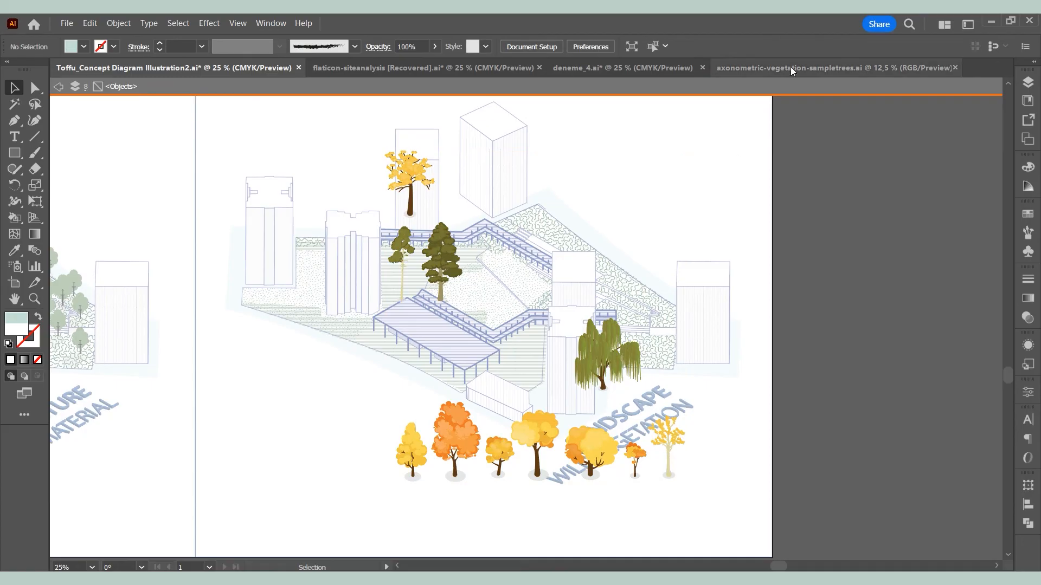
Select all matching foliage shapes on the two tall green trees and recolor them with the green sampled from the neighboring diagram's trees.
key("a")
left_click(448, 251)
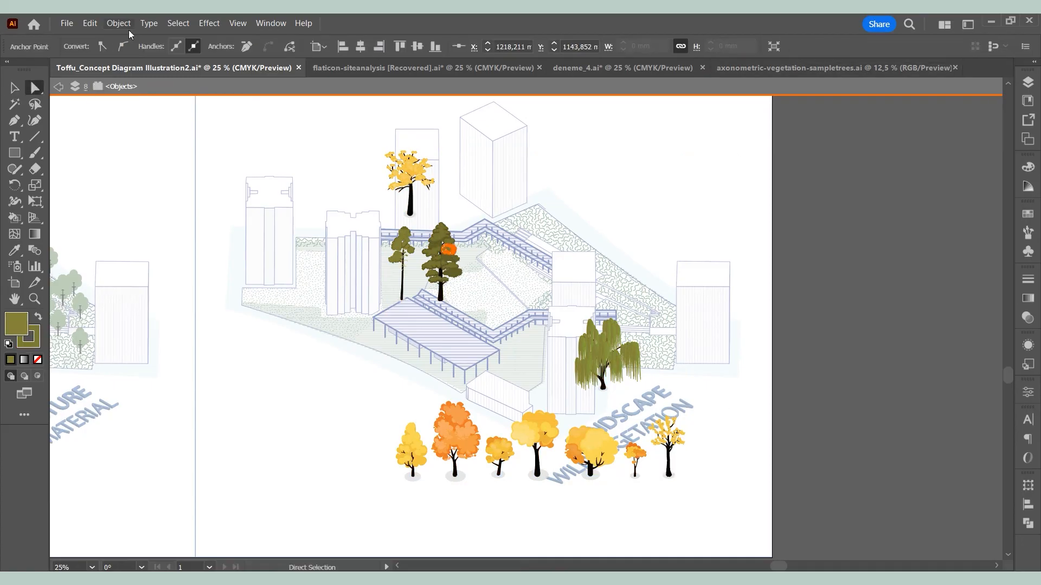
left_click(404, 231)
left_click(178, 23)
mouse_move(205, 136)
left_click(374, 188)
key("i")
left_click(75, 274)
key("a")
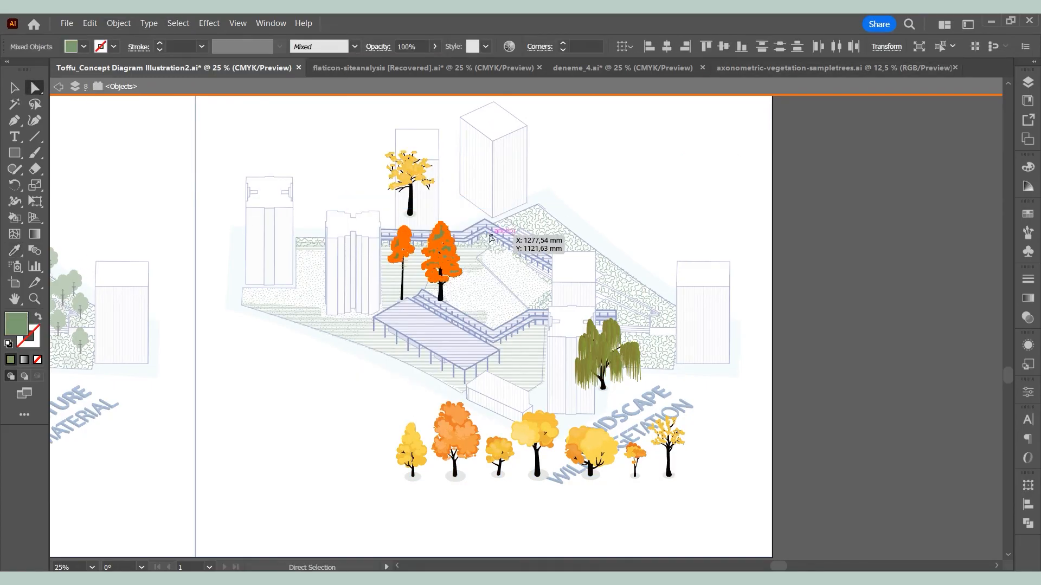
Select all dark olive foliage shapes matching the larger tree's and recolor them to the darker green 64845d, starting from its sampled light foliage.
scroll(490, 237, "up", 4)
left_click(466, 258)
left_click(178, 23)
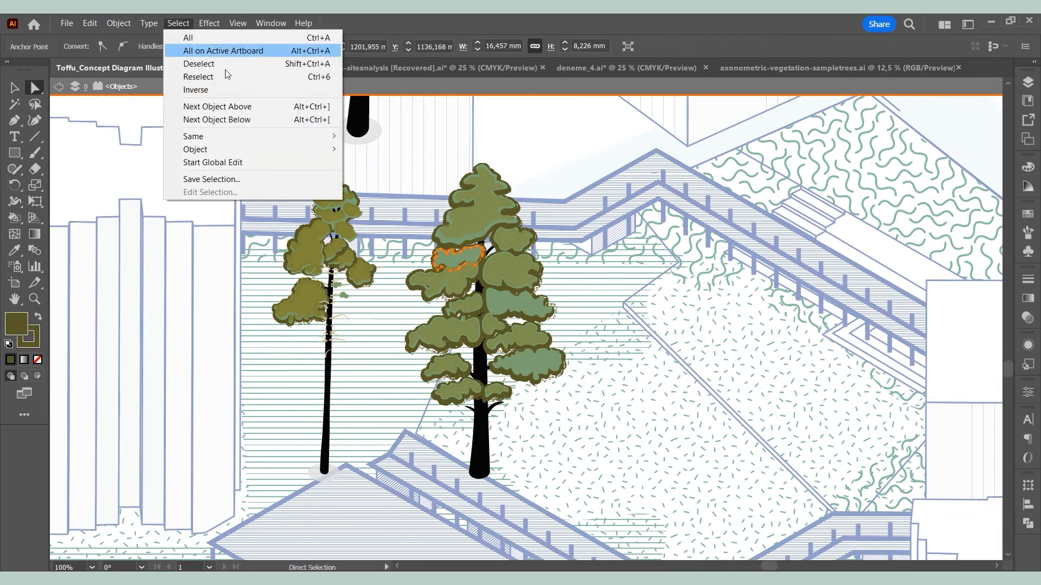
mouse_move(204, 137)
left_click(374, 189)
left_click(15, 250)
left_click(461, 258)
double_click(16, 324)
left_click(674, 327)
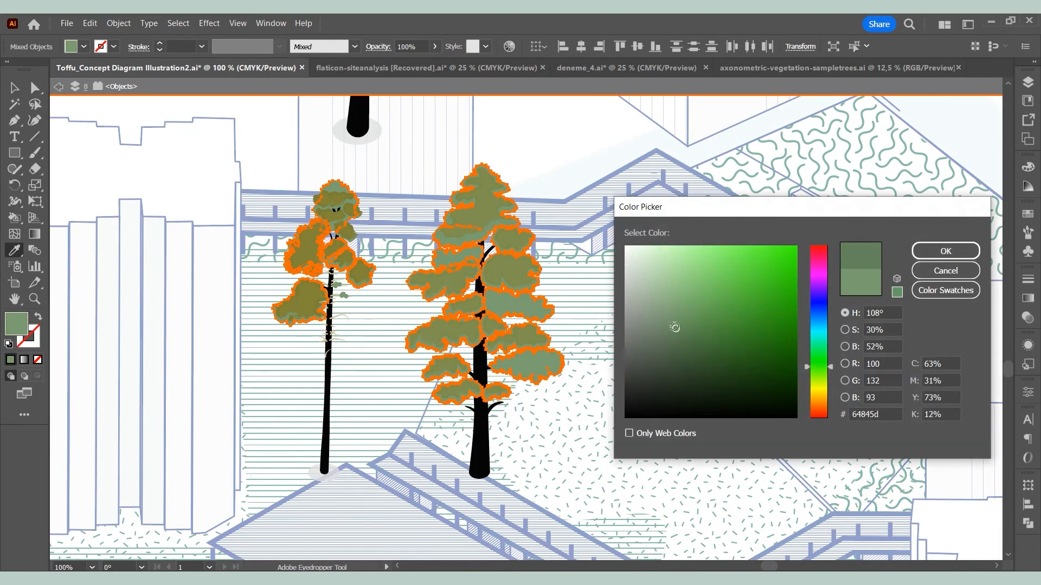
left_click(945, 251)
Select all remaining olive foliage shapes with the same appearance and recolor them with the green sampled from the larger tree.
left_click(35, 88)
left_click(481, 211)
left_click(179, 24)
mouse_move(203, 136)
left_click(374, 188)
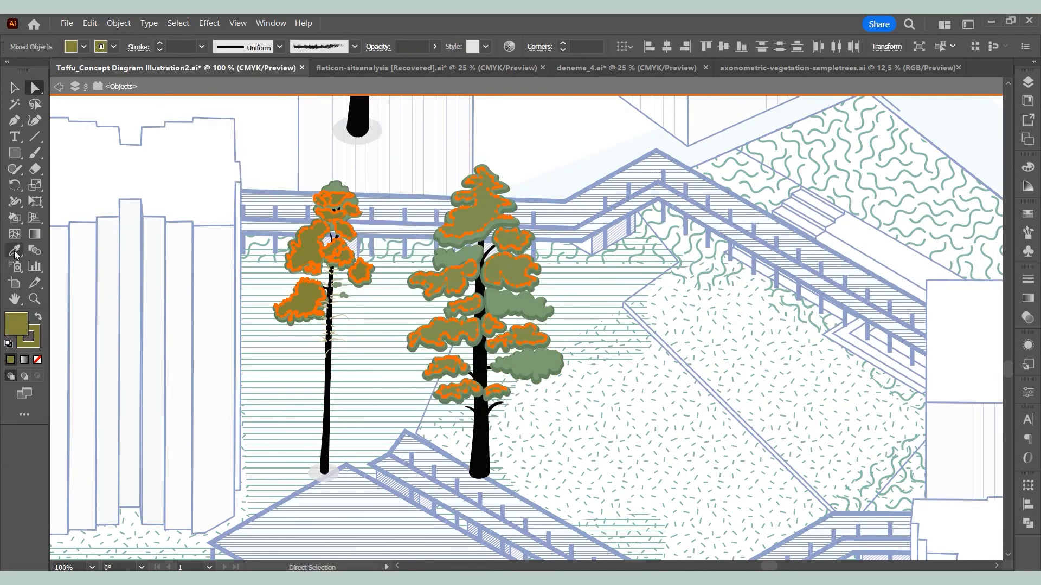
left_click(15, 250)
left_click(520, 303)
double_click(17, 323)
left_click(945, 251)
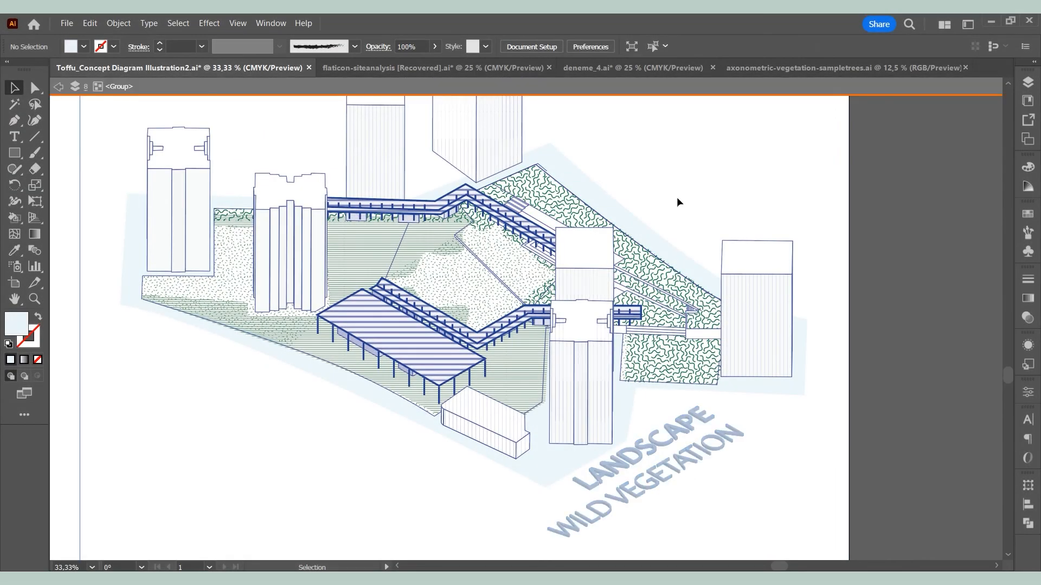
Paste the recolored trees between the two western towers and place copies along the upper walkway and on the hatched green area.
key("ctrl+v")
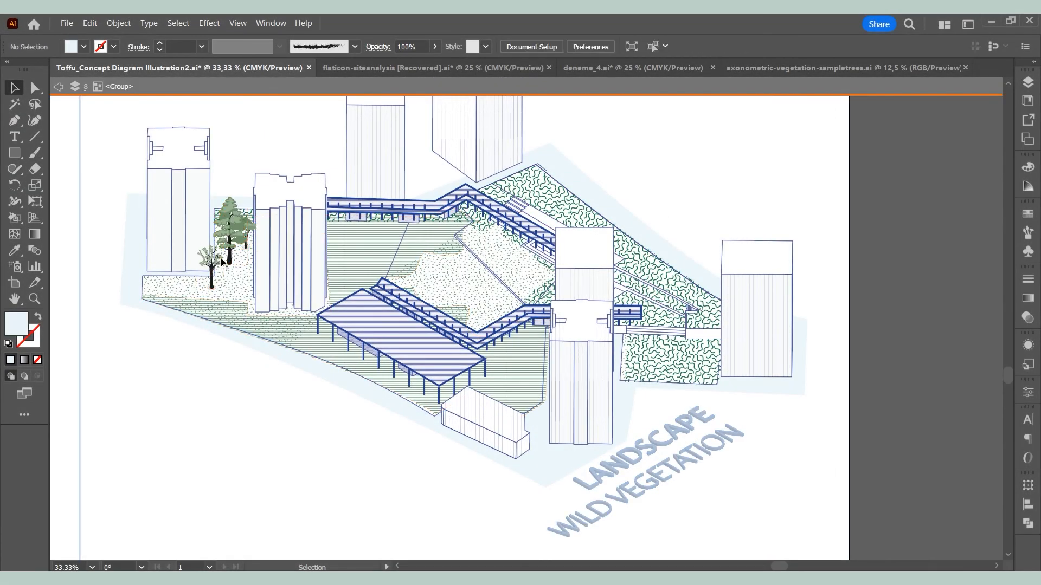
mouse_move(229, 255)
left_mouse_down()
mouse_move(246, 276)
mouse_move(347, 212)
left_mouse_up()
left_click_drag(246, 238, 355, 225)
left_click_drag(235, 278, 400, 251)
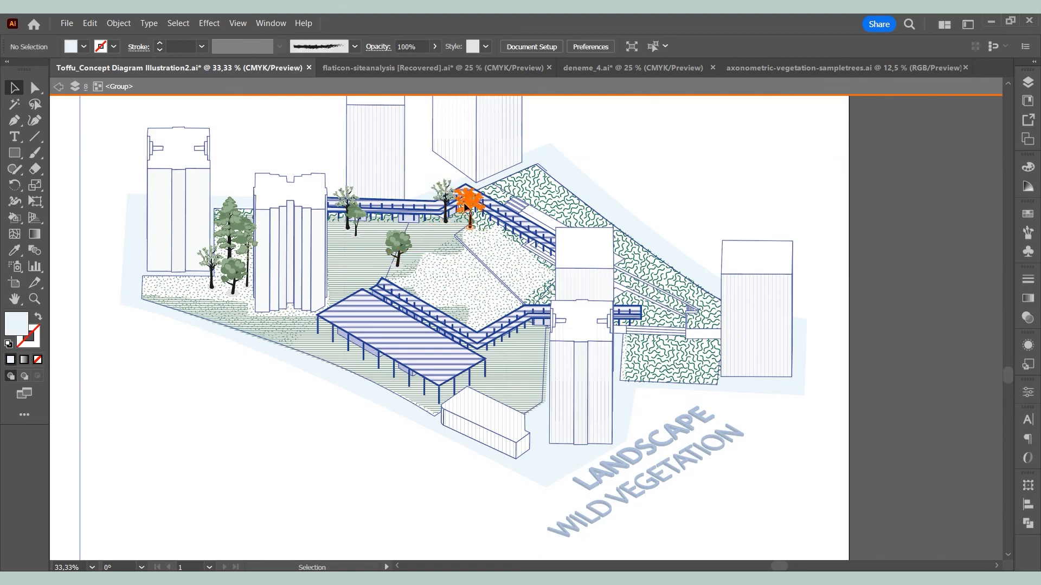
Place a cluster of mixed tree copies on the wavy vegetation area behind the upper walkway's bend.
left_click_drag(230, 220, 501, 176)
left_click_drag(399, 242, 530, 178)
left_click_drag(467, 208, 532, 154)
mouse_move(247, 233)
left_mouse_down()
mouse_move(555, 158)
mouse_move(568, 190)
left_mouse_up()
Fill the eastern wavy vegetation area between the front and far eastern towers with a dense group of mixed tree copies.
left_click_drag(532, 154, 666, 259)
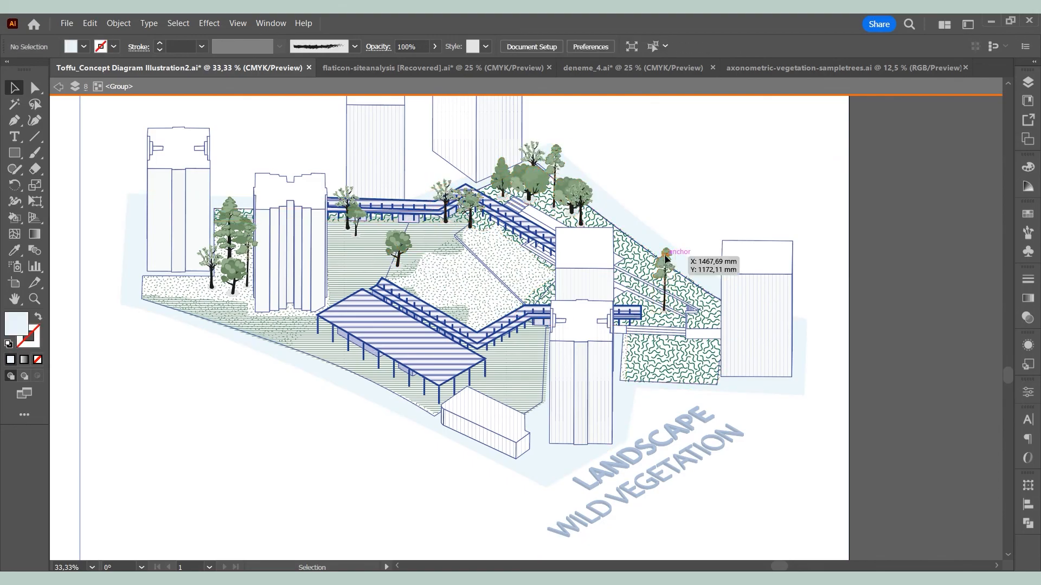
left_click_drag(580, 194, 633, 232)
left_click_drag(229, 208, 686, 244)
left_click_drag(666, 261, 704, 273)
left_click_drag(689, 342, 643, 326)
left_click_drag(634, 233, 628, 348)
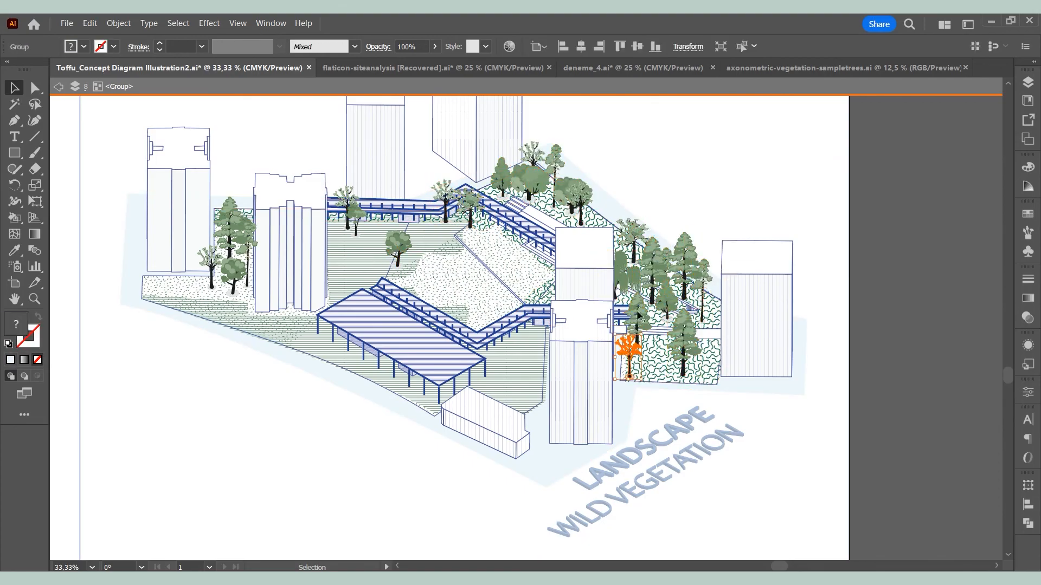
left_click_drag(705, 266, 652, 319)
Place tree copies beside the front tower and the large canopy, select all the placed trees and leave the group isolation.
left_click_drag(530, 179, 543, 278)
mouse_move(501, 176)
left_mouse_down()
mouse_move(536, 316)
mouse_move(496, 343)
left_mouse_up()
left_click_drag(629, 347, 511, 345)
left_click(668, 368)
key("ctrl+a")
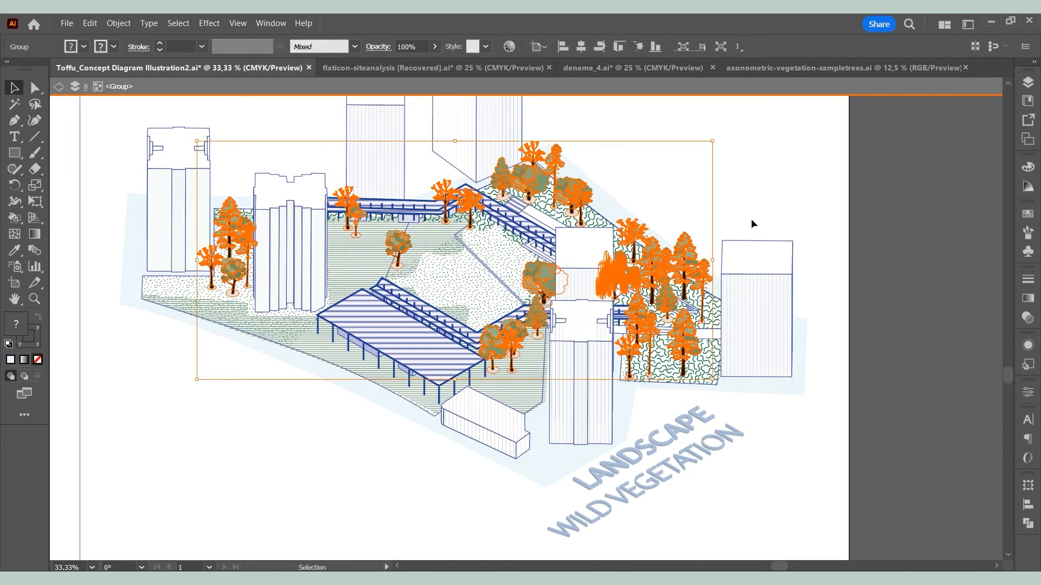
right_click(400, 244)
left_click(434, 413)
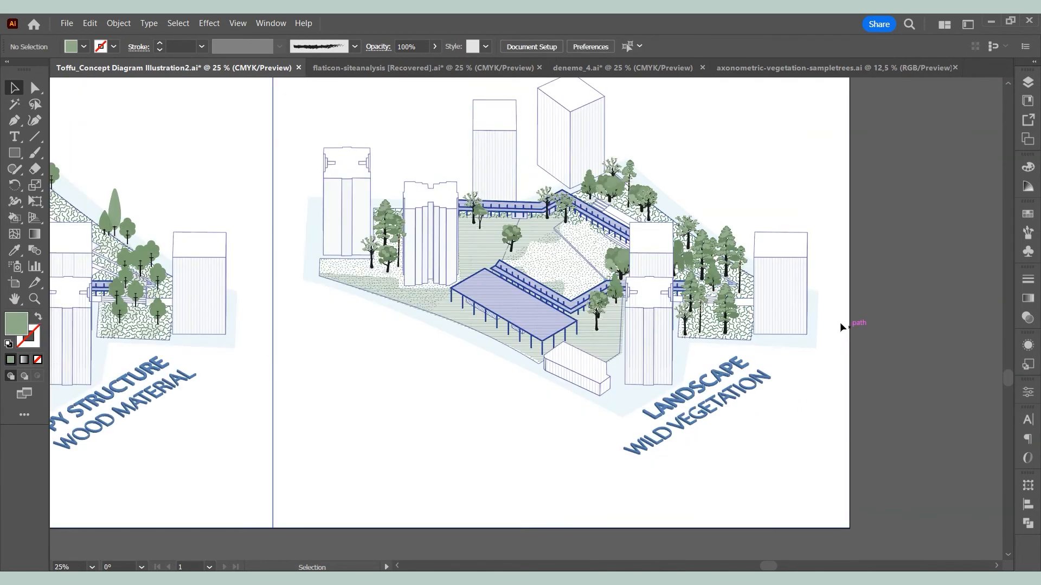
Create and rename a new top layer and move the Landscape Wild Vegetation diagram onto it.
scroll(840, 327, "down", 4)
left_click(1028, 82)
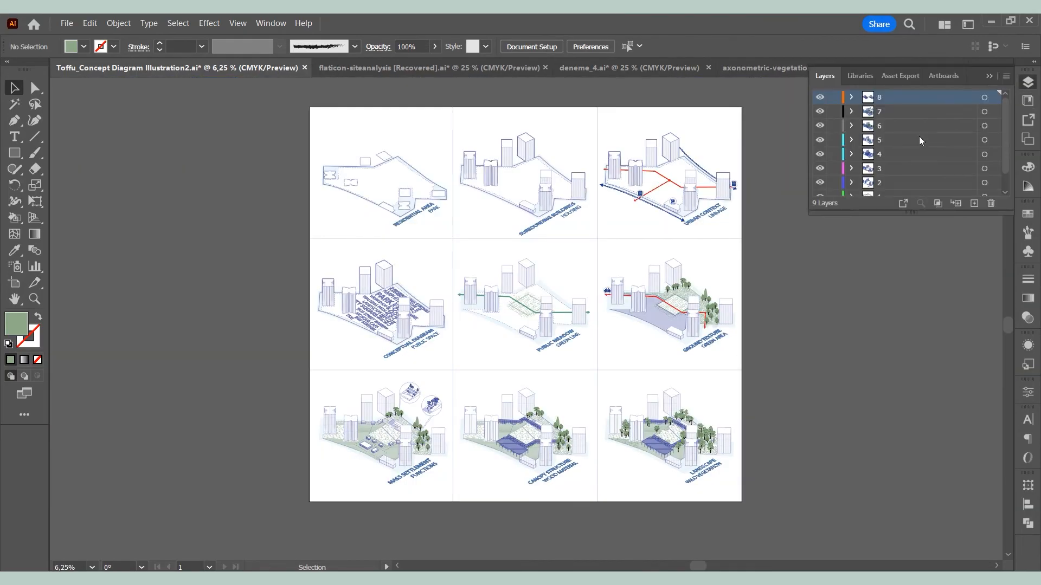
left_click(973, 203)
double_click(895, 96)
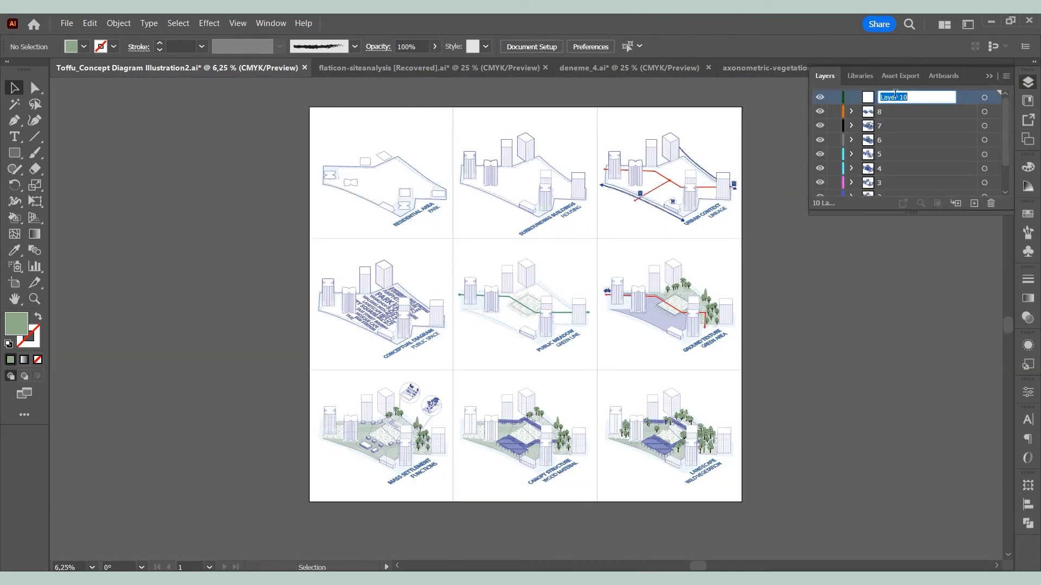
left_click(662, 374)
left_click_drag(993, 111, 993, 97)
Hide the Grid layer and deselect the diagram to show the clean board.
scroll(978, 141, "down", 2)
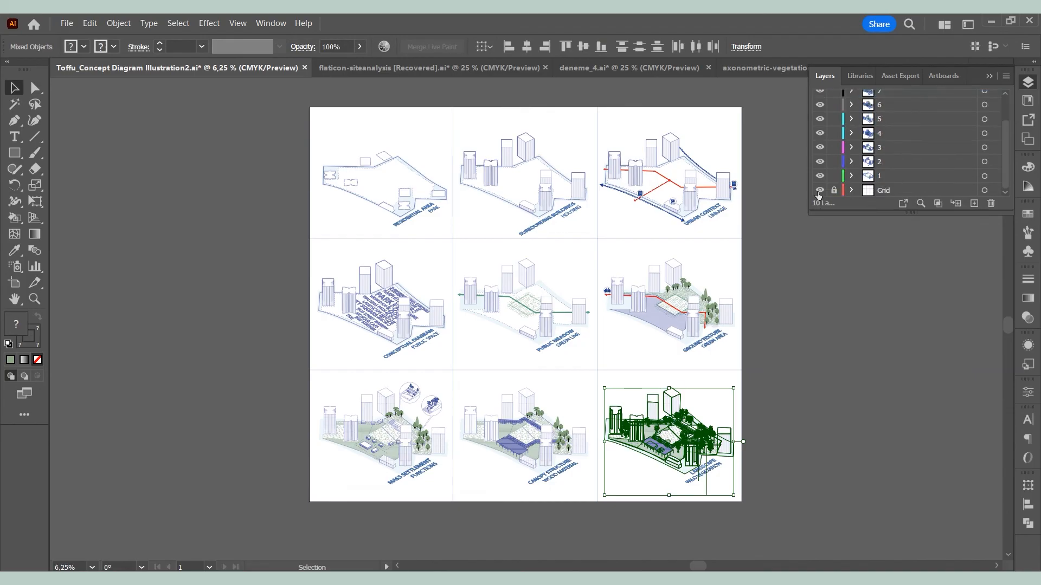
left_click(820, 191)
left_click(833, 308)
left_click(989, 76)
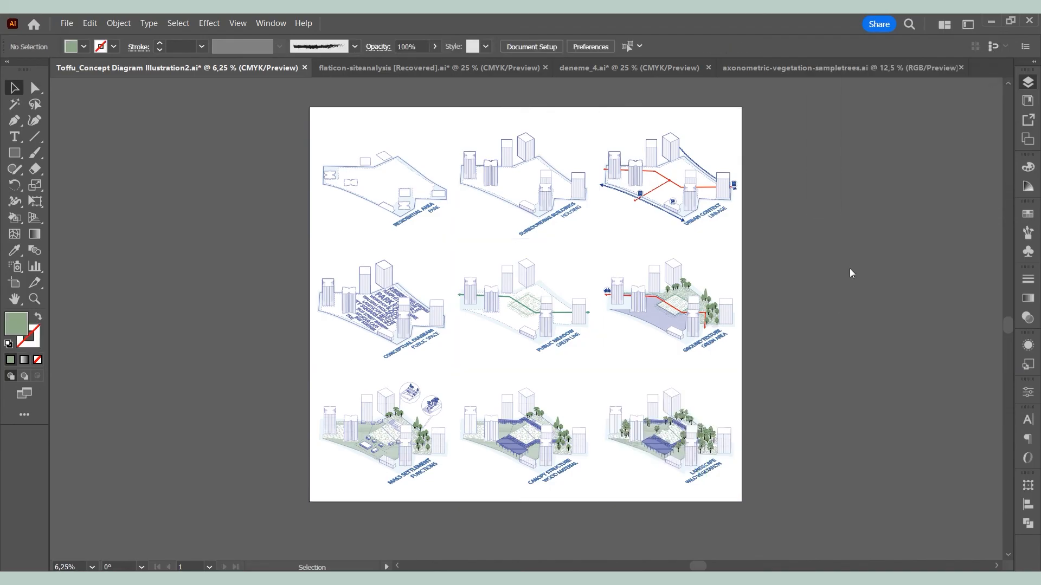